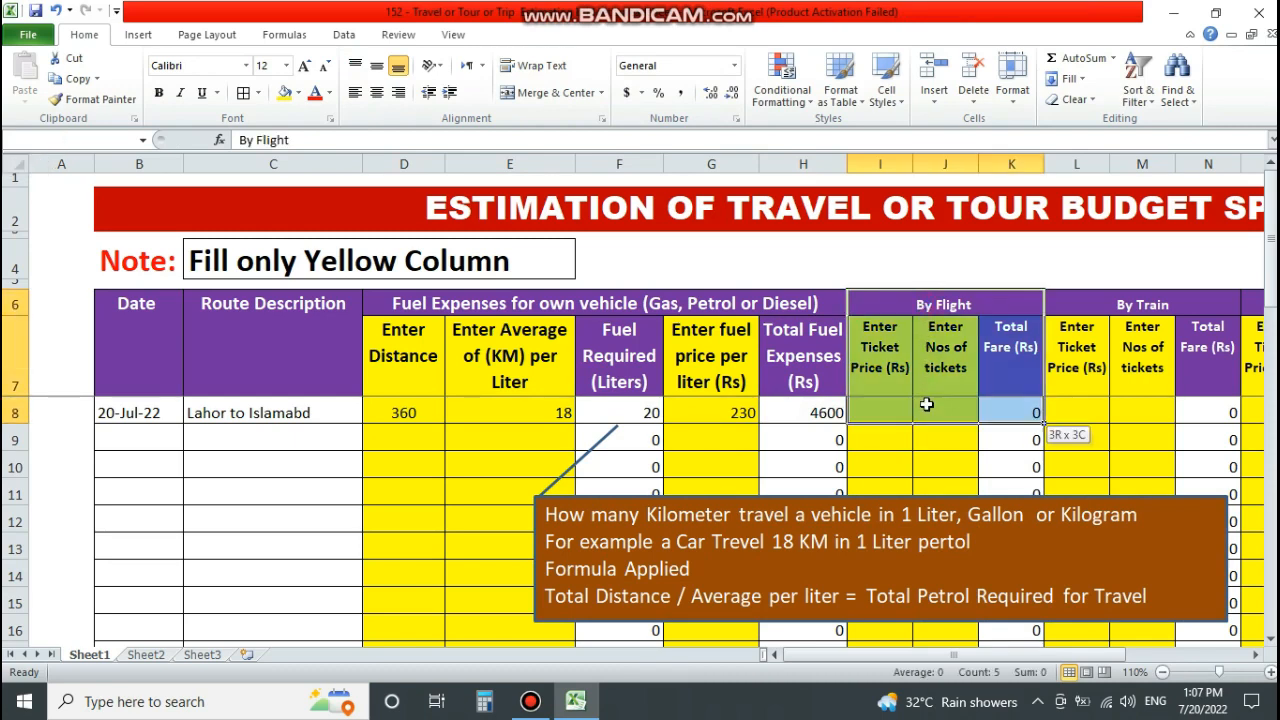
Enter a flight ticket price of 4000 and 4 tickets for the Lahor to Islamabd trip in row 8.
left_click(885, 414)
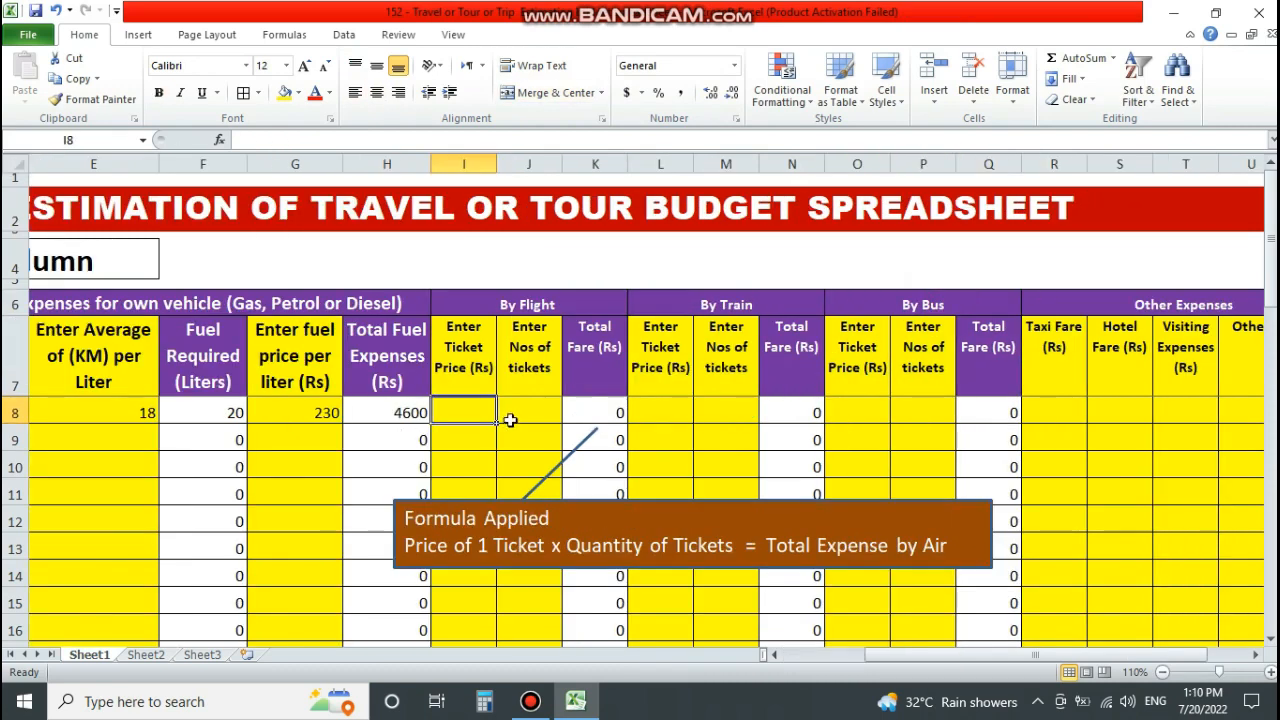
left_click(545, 414)
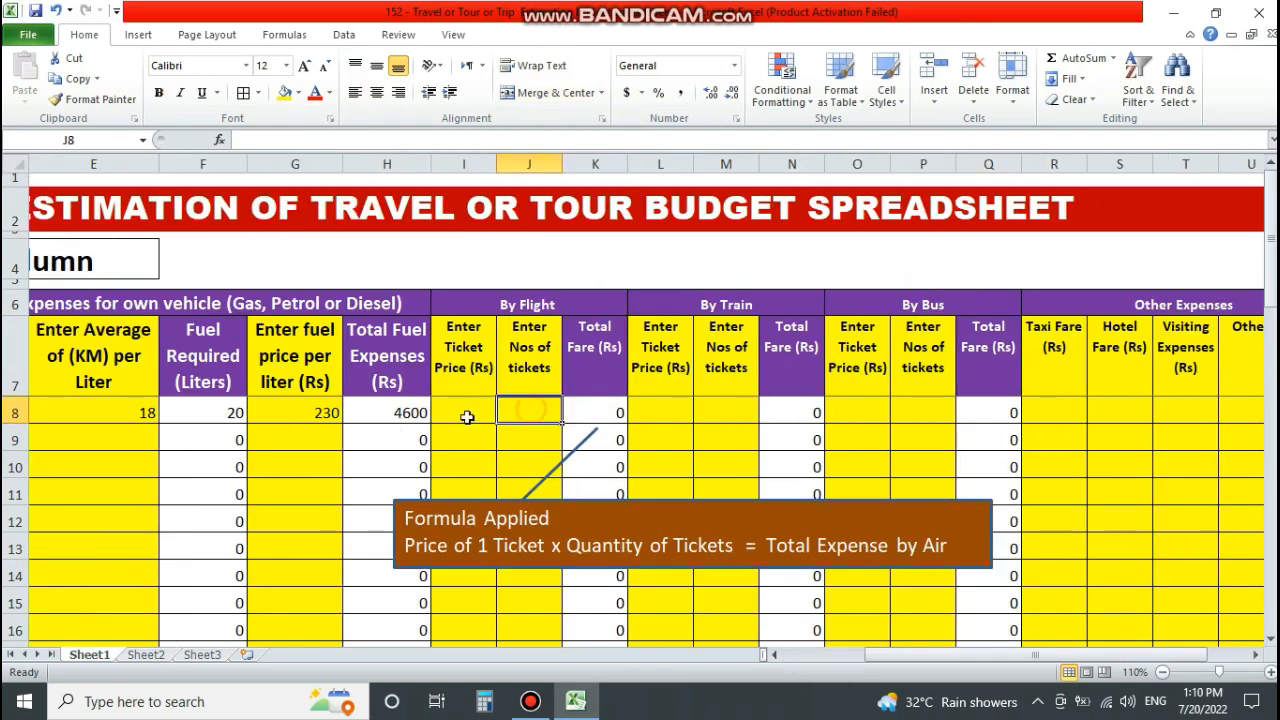
left_click(468, 418)
type("3000")
key("Tab")
type("4")
key("Tab")
left_click_drag(404, 545, 988, 548)
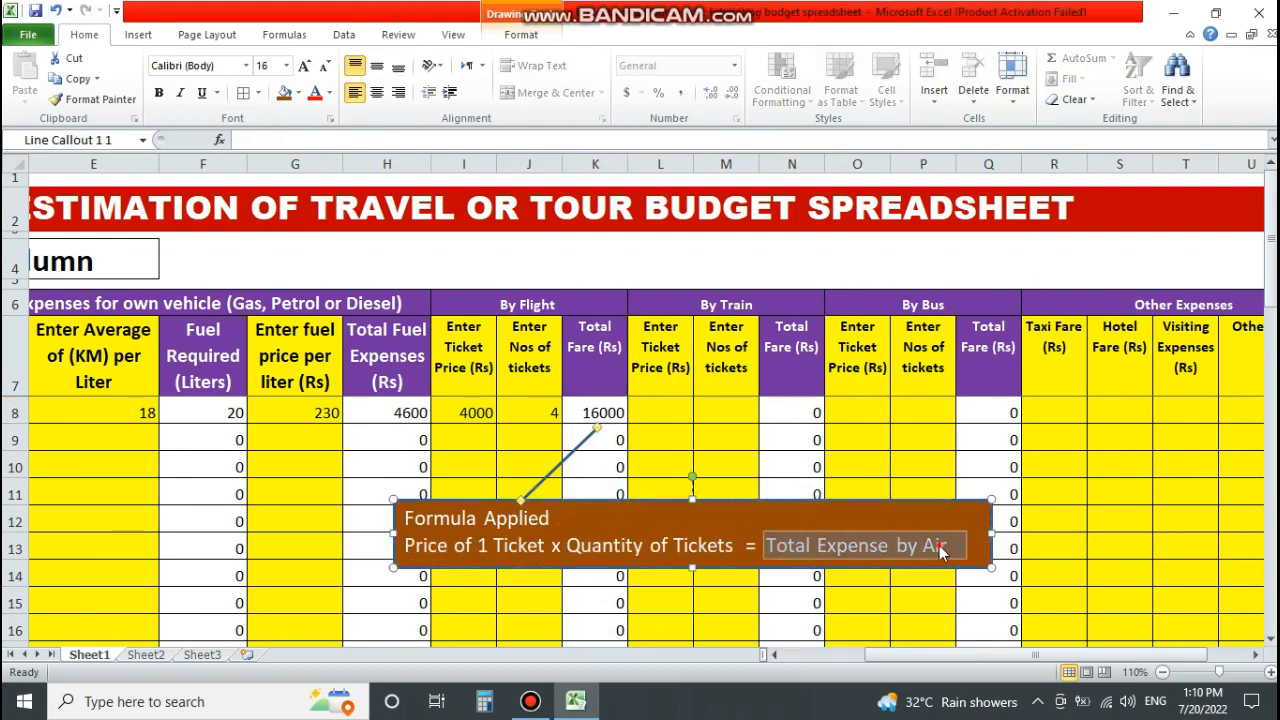
Enter a train ticket price of 1500 and 4 tickets in row 8.
left_click(655, 414)
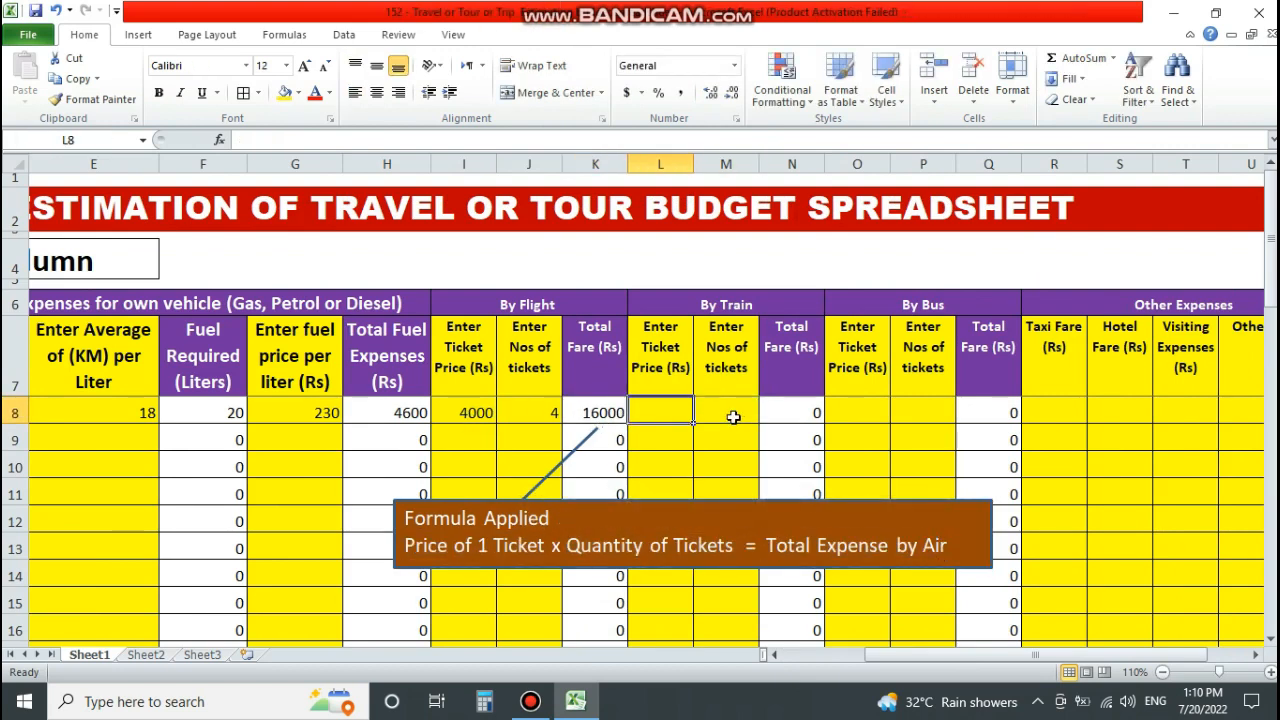
left_click(757, 307)
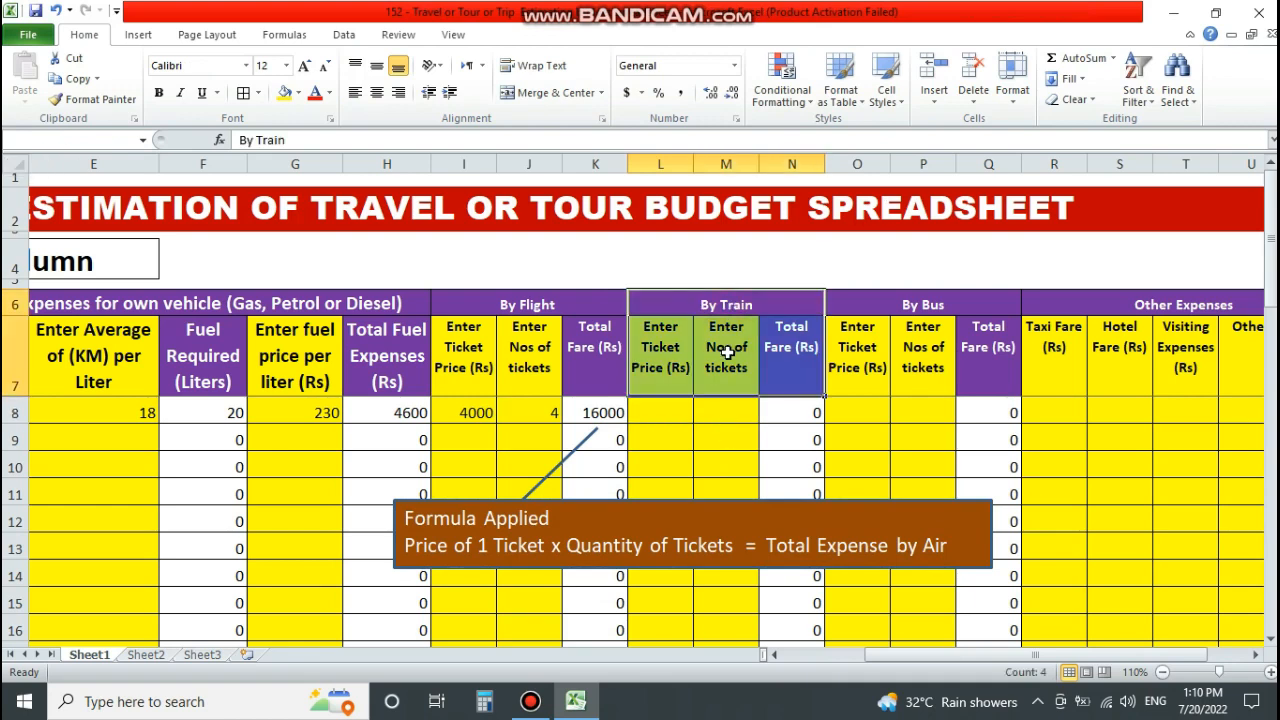
left_click(660, 412)
type("1500")
key("Tab")
type("4")
key("Tab")
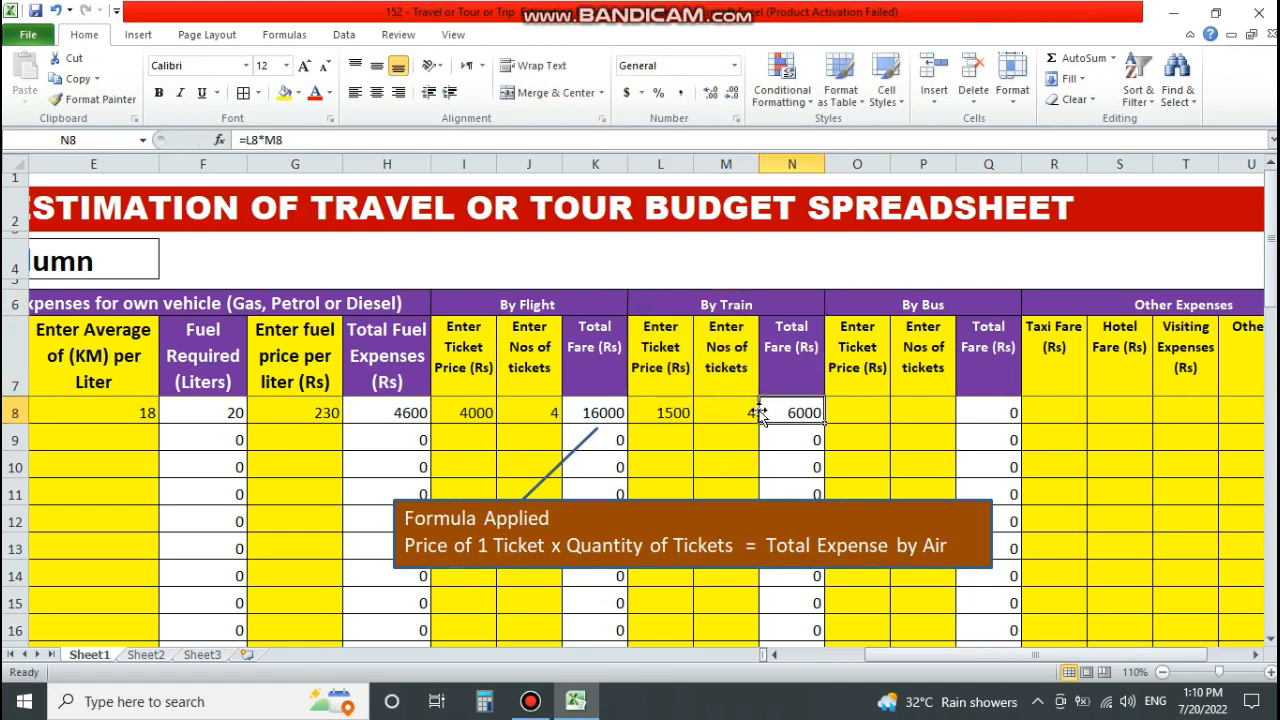
Enter a bus ticket price of 800 and 4 tickets in row 8.
key("Tab")
type("100")
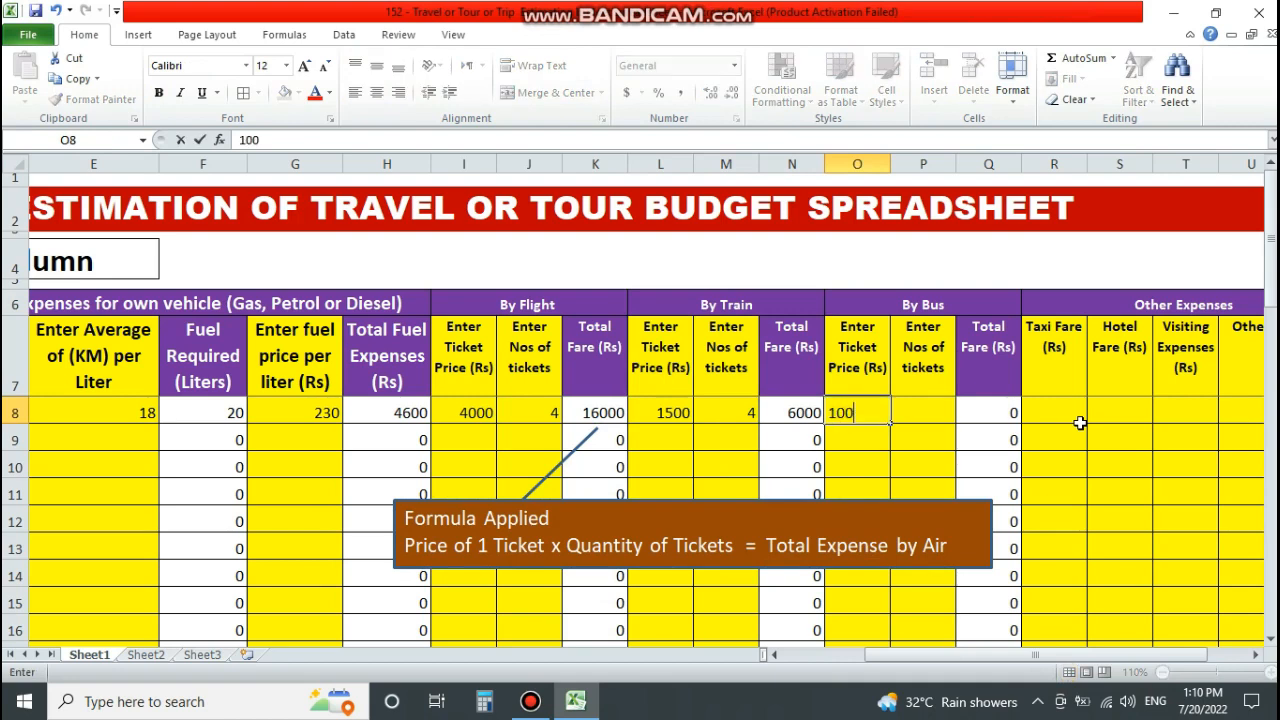
key("BackSpace")
key("BackSpace")
key("BackSpace")
type("800")
key("Tab")
type("4")
key("Tab")
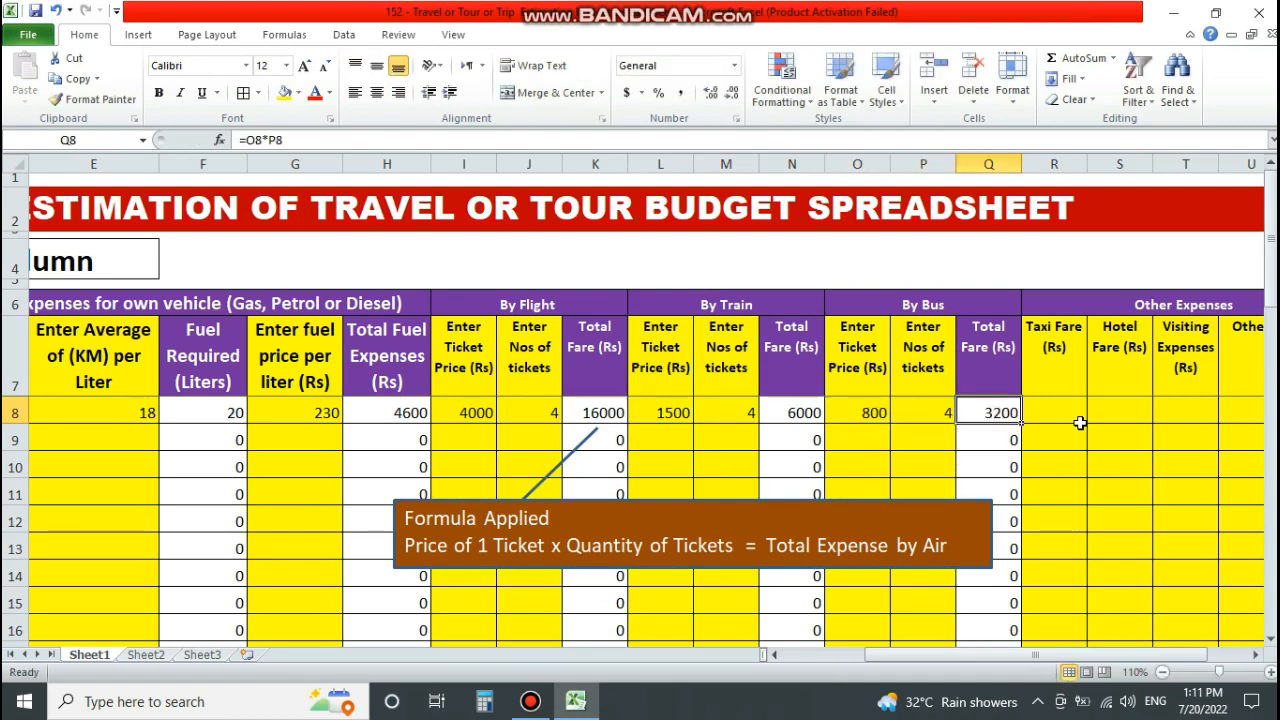
Fill in row 8's other expenses with taxi fare 500, hotel fare 1500 and visiting expenses 5000.
key("Tab")
type("500")
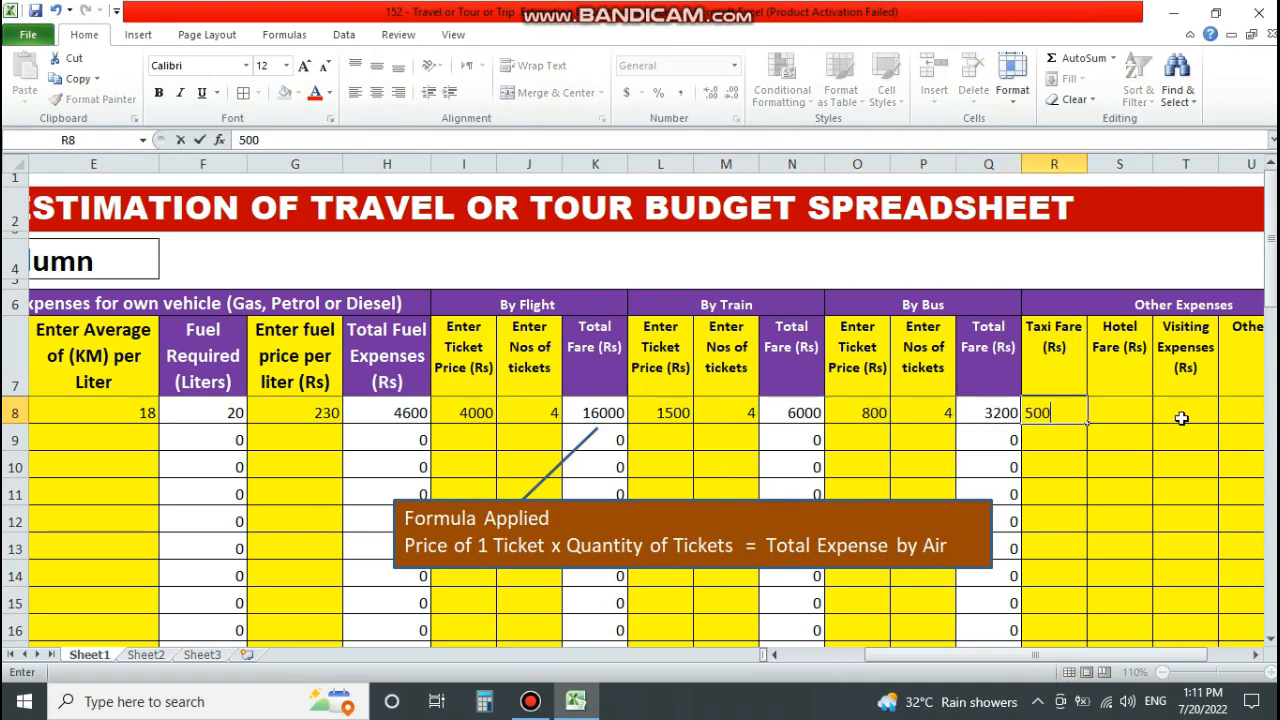
key("Tab")
type("1500")
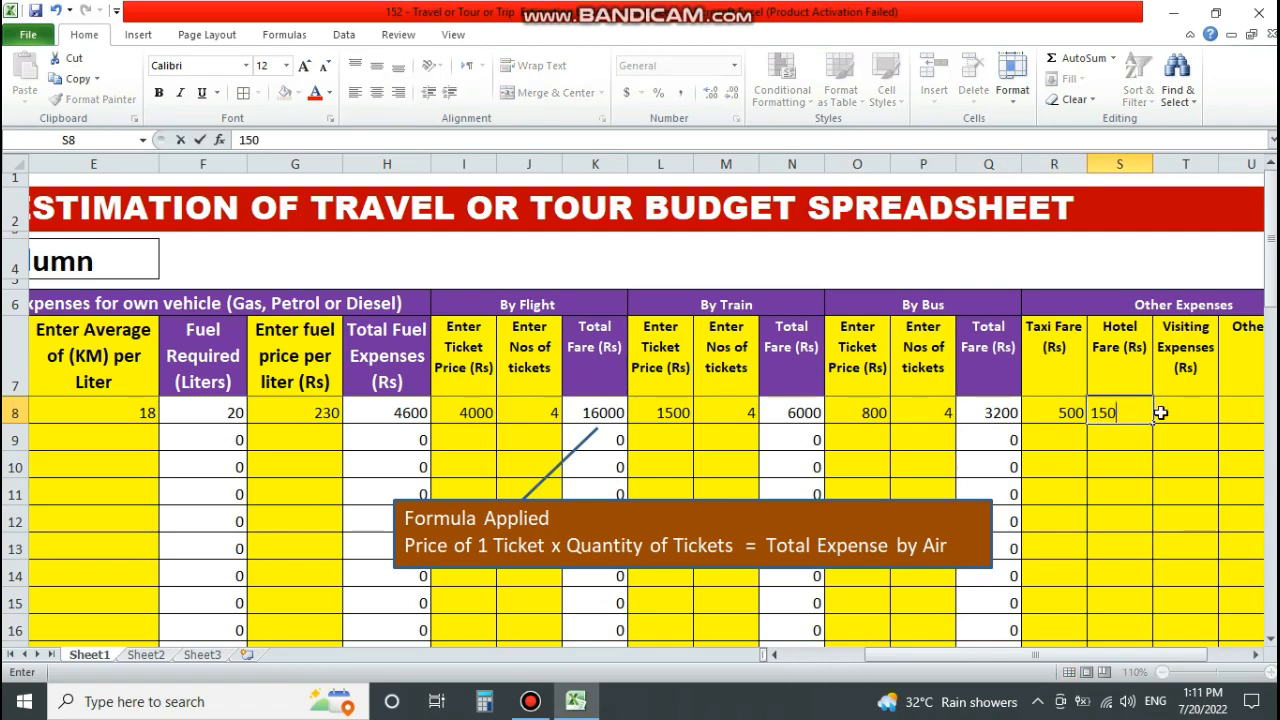
key("Tab")
type("5000")
key("Tab")
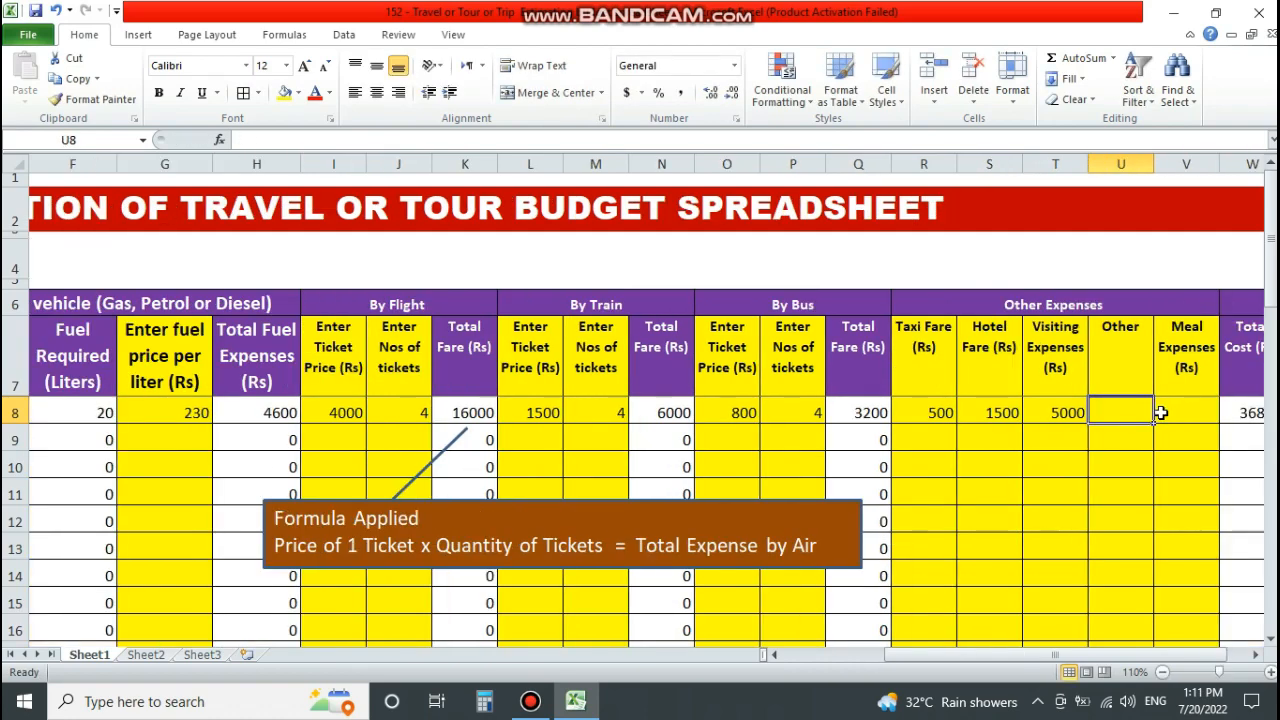
Enter 1000 for Other and 5000 for Meal Expenses in row 8.
type("1000")
key("Tab")
type("15")
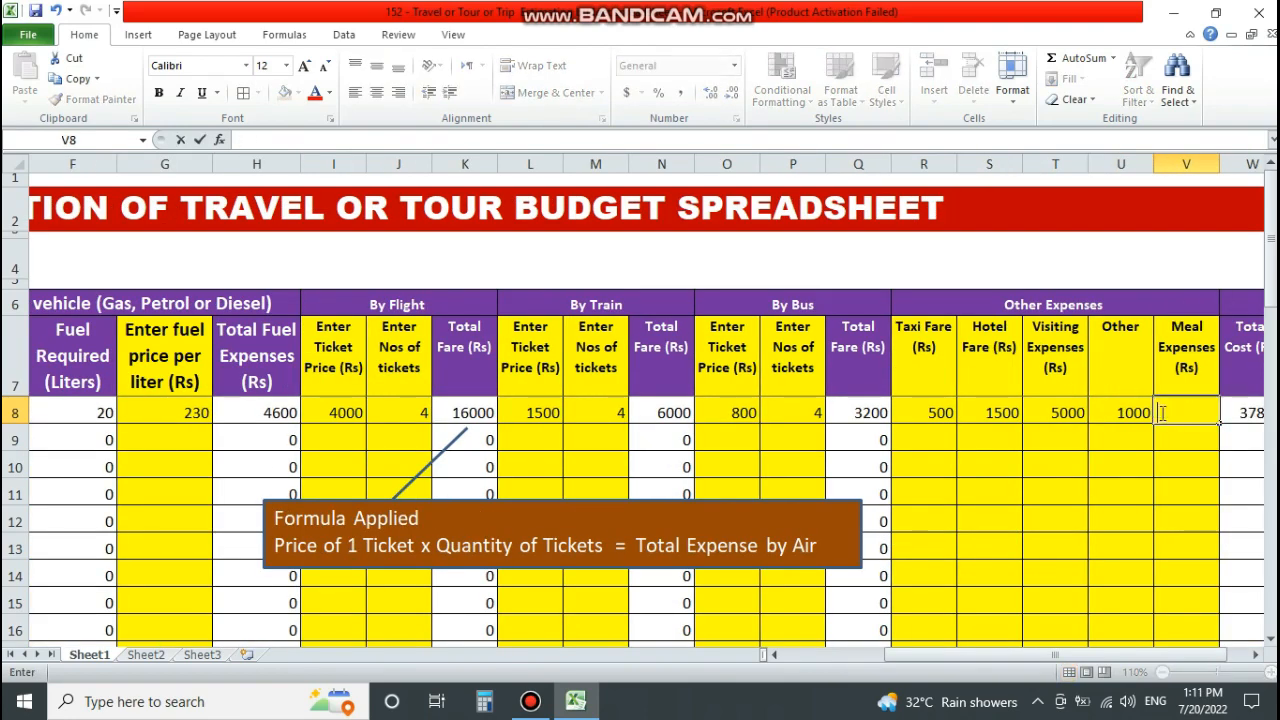
type("5000")
key("Tab")
Set the own-vehicle travel distance in row 8 to 0.
left_click_drag(1020, 662, 955, 665)
left_click(209, 430)
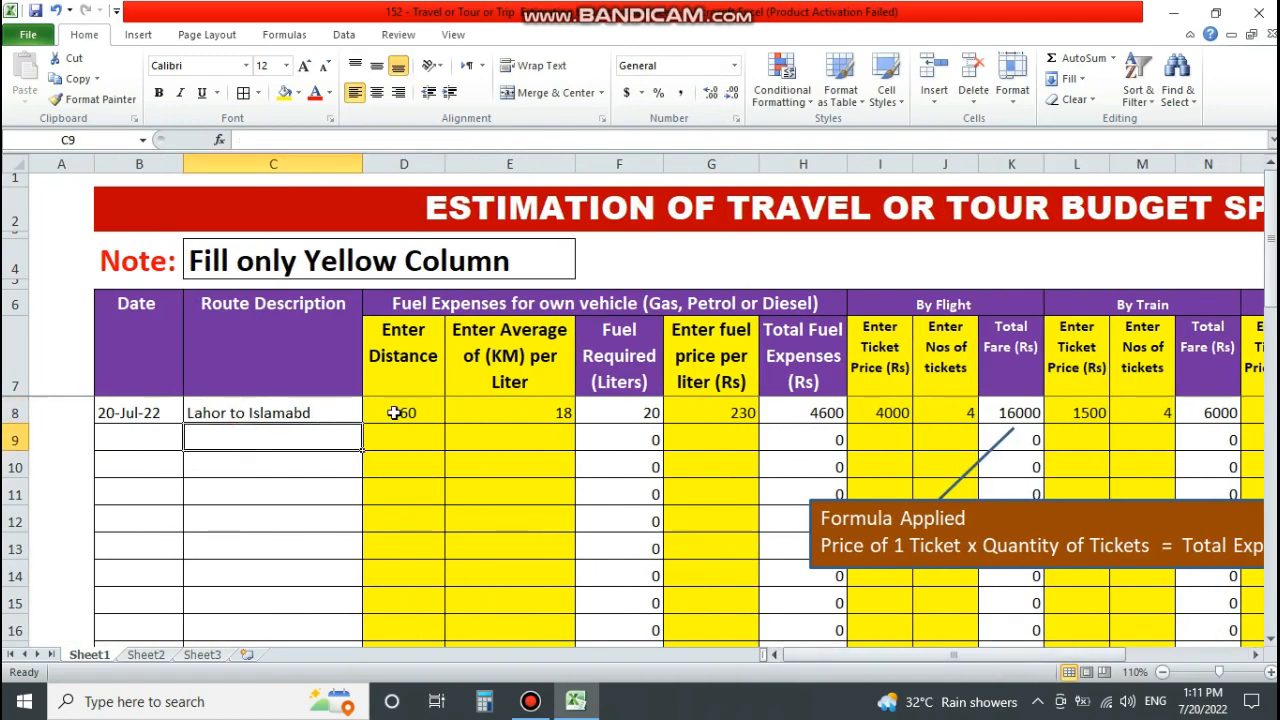
left_click(394, 410)
type("0")
key("Tab")
key("Tab")
key("Tab")
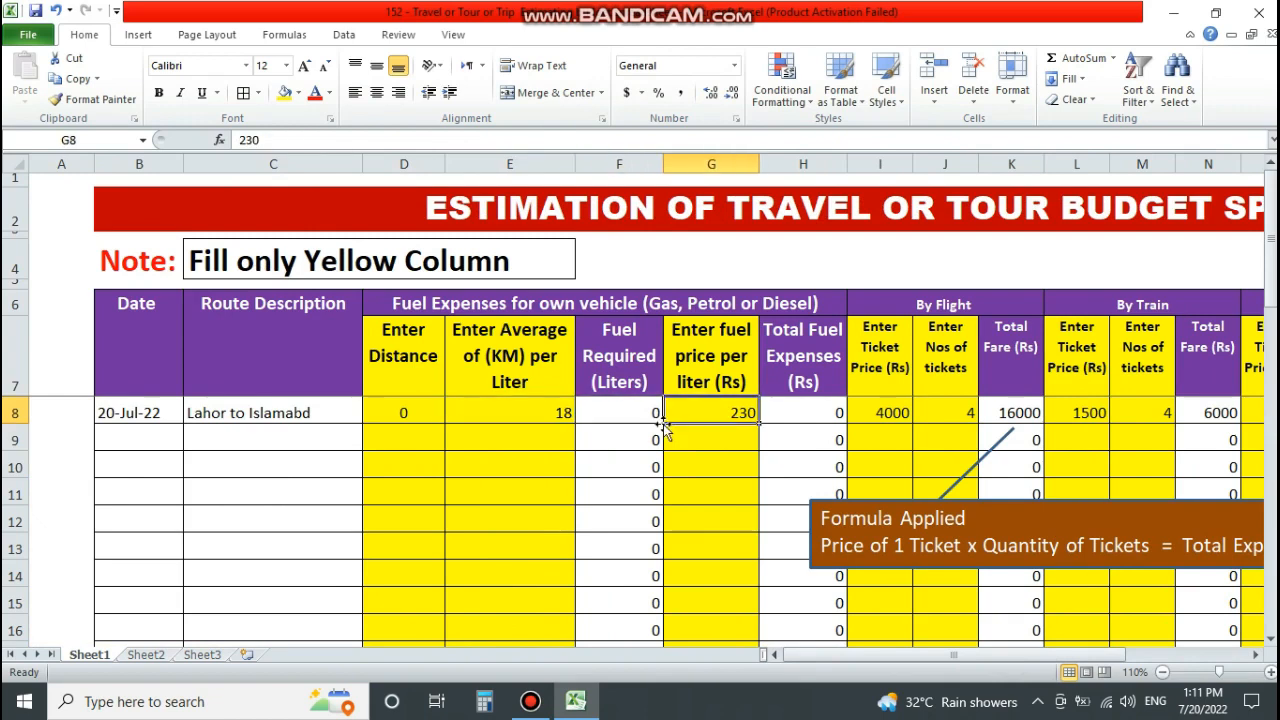
Set both the flight ticket price and the number of flight tickets in row 8 to 0.
key("Tab")
key("Tab")
type("0")
key("Tab")
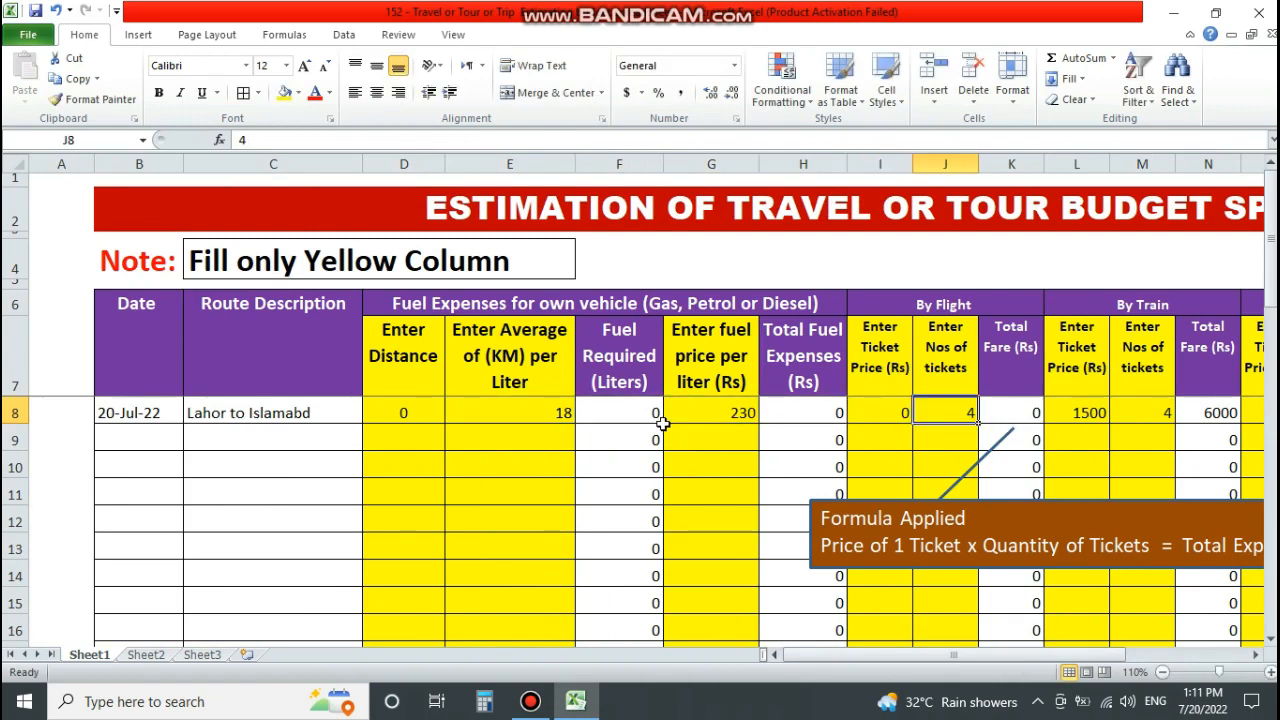
type("0")
key("Tab")
key("Tab")
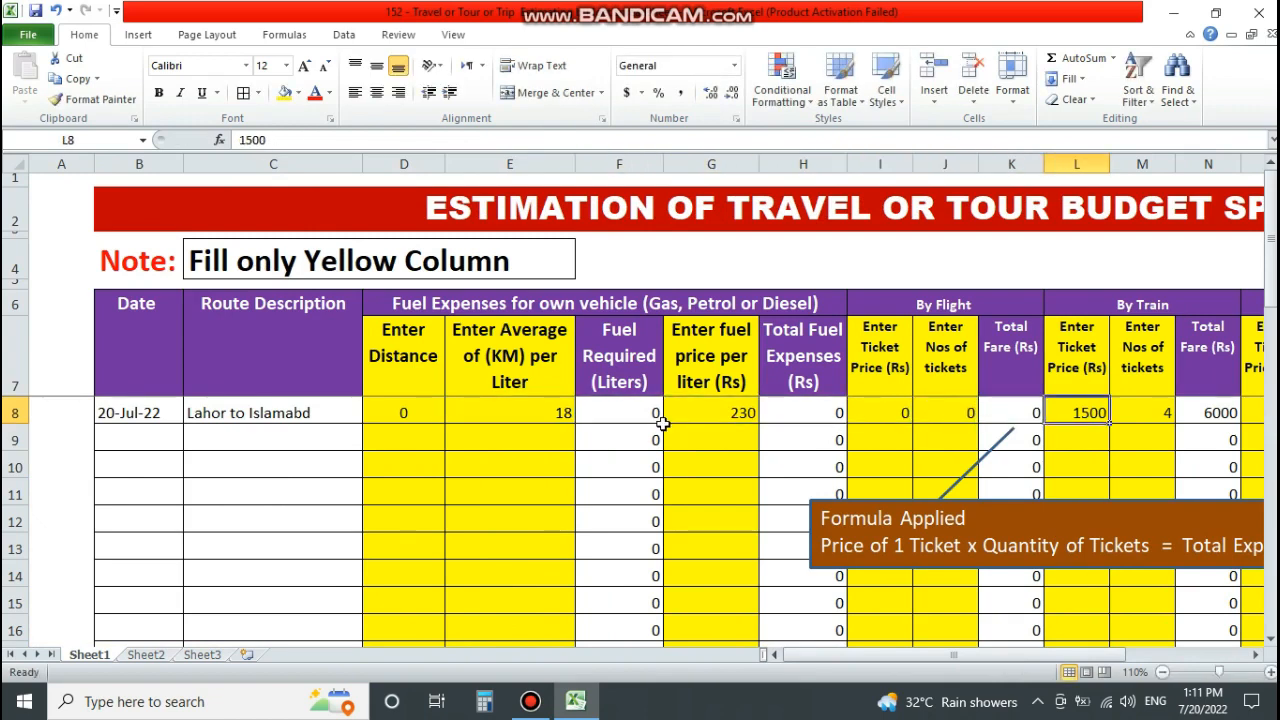
Set both the train ticket price and the number of train tickets in row 8 to 0.
type("0")
key("Tab")
type("0")
key("Tab")
Set the bus ticket price in row 8 to 1500 and look over the remaining expenses and total cost.
key("Tab")
key("Tab")
key("Tab")
key("Tab")
key("Tab")
key("Tab")
key("Tab")
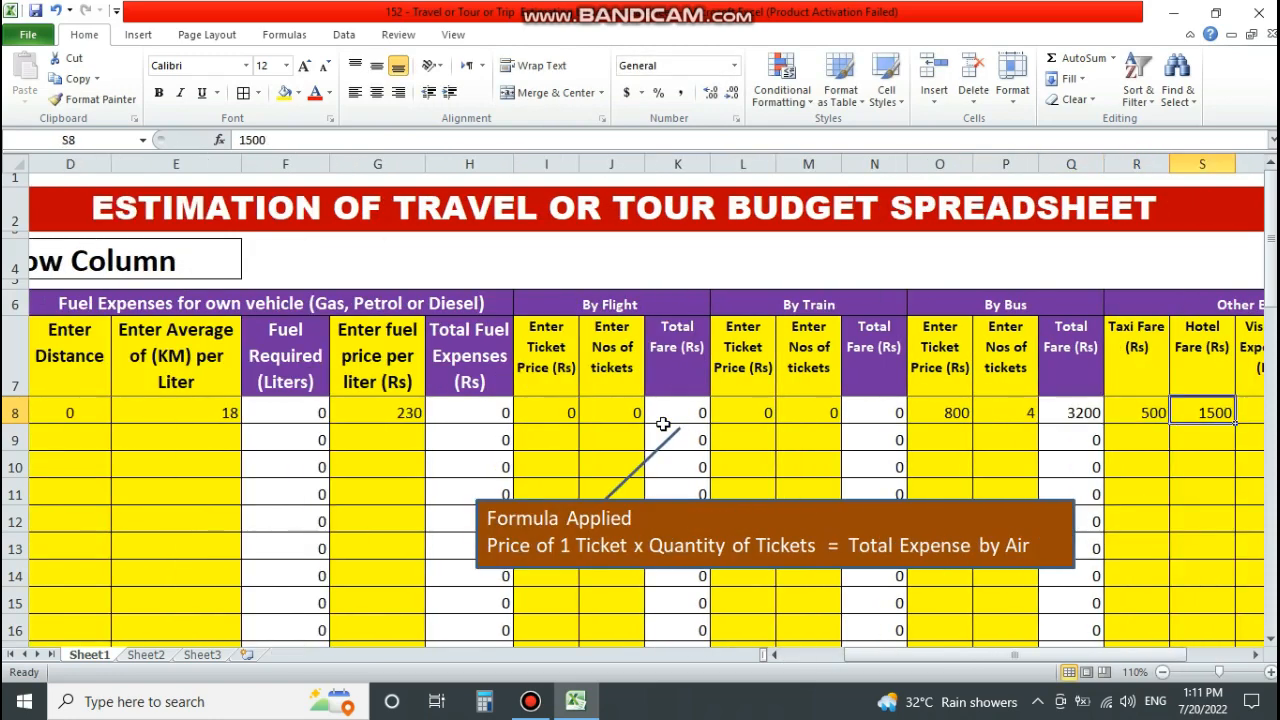
left_click(710, 415)
type("1500")
key("Tab")
key("Tab")
key("Tab")
key("Tab")
key("Tab")
key("Tab")
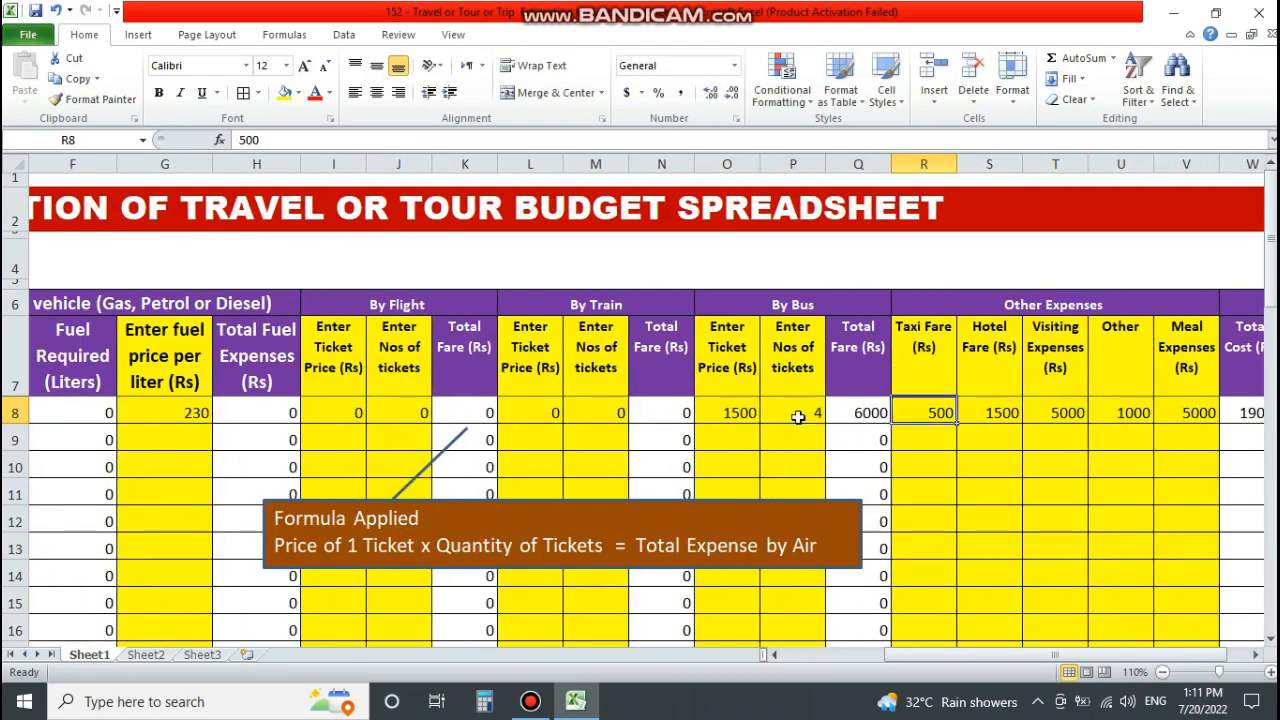
key("Tab")
key("Tab")
left_click(1165, 440)
left_click_drag(1050, 654, 954, 654)
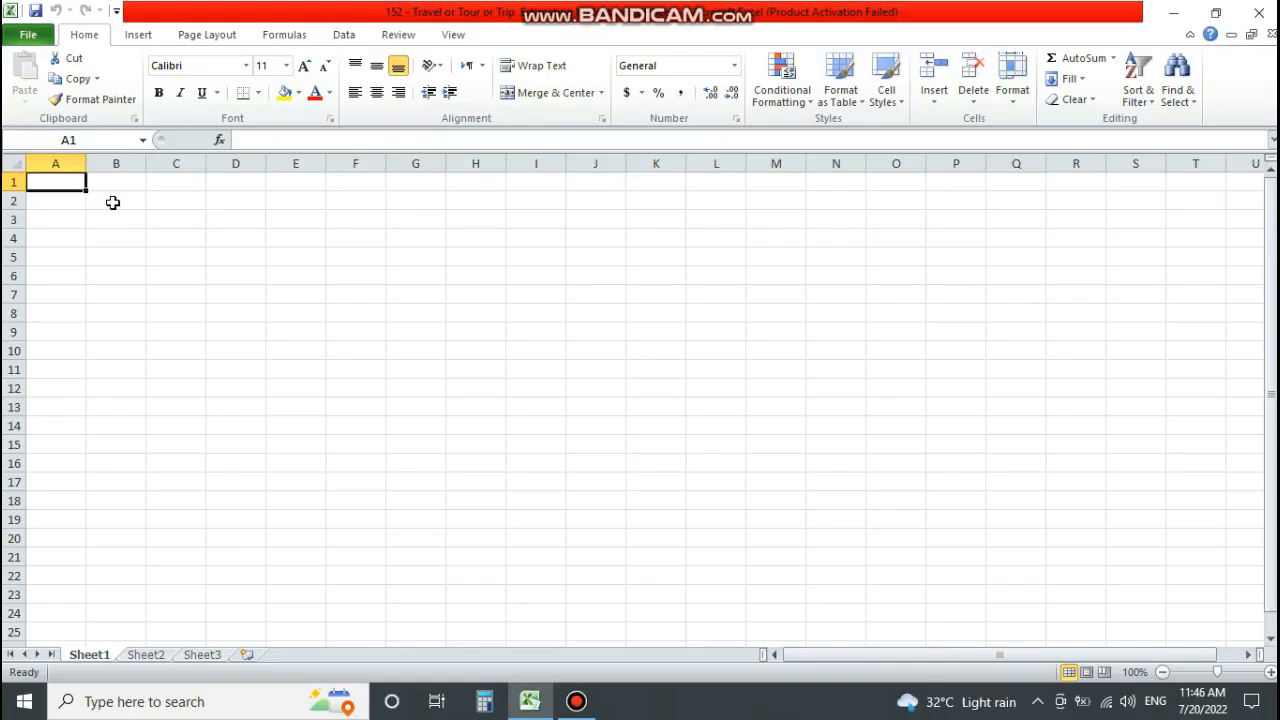
Merge and center cells B2 through W2 in the blank sheet for the title row.
left_click(116, 201)
left_click_drag(202, 202, 885, 163)
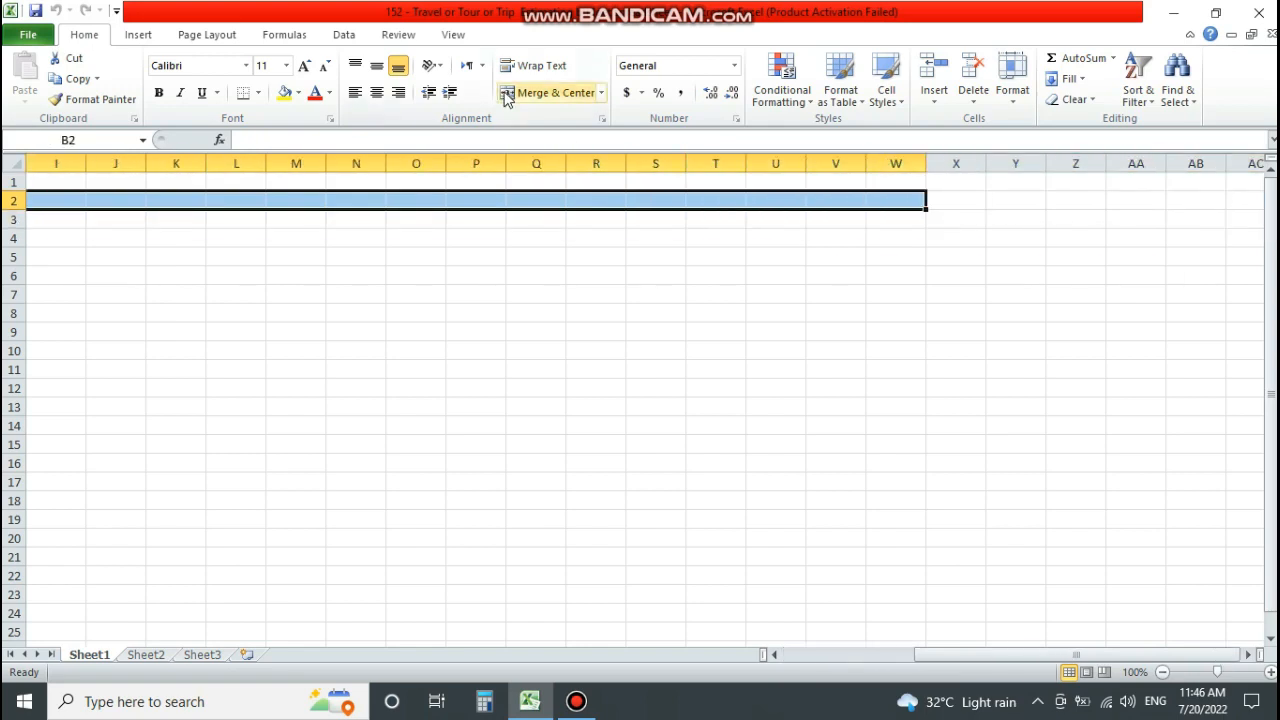
left_click(545, 92)
Enter the title ESTIMATION OF TRAVEL OR TOUR BUDGET SPREADSHEET in the merged cell B2.
type("Es")
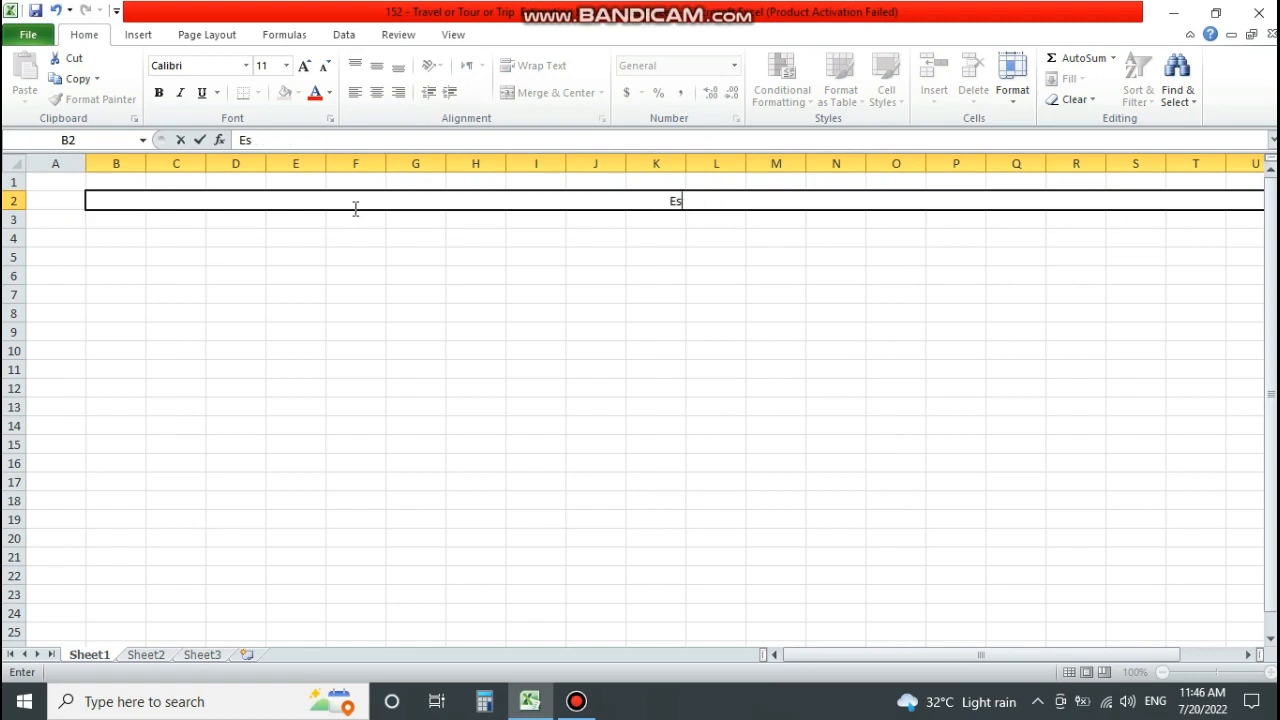
type("tIMATION OF ")
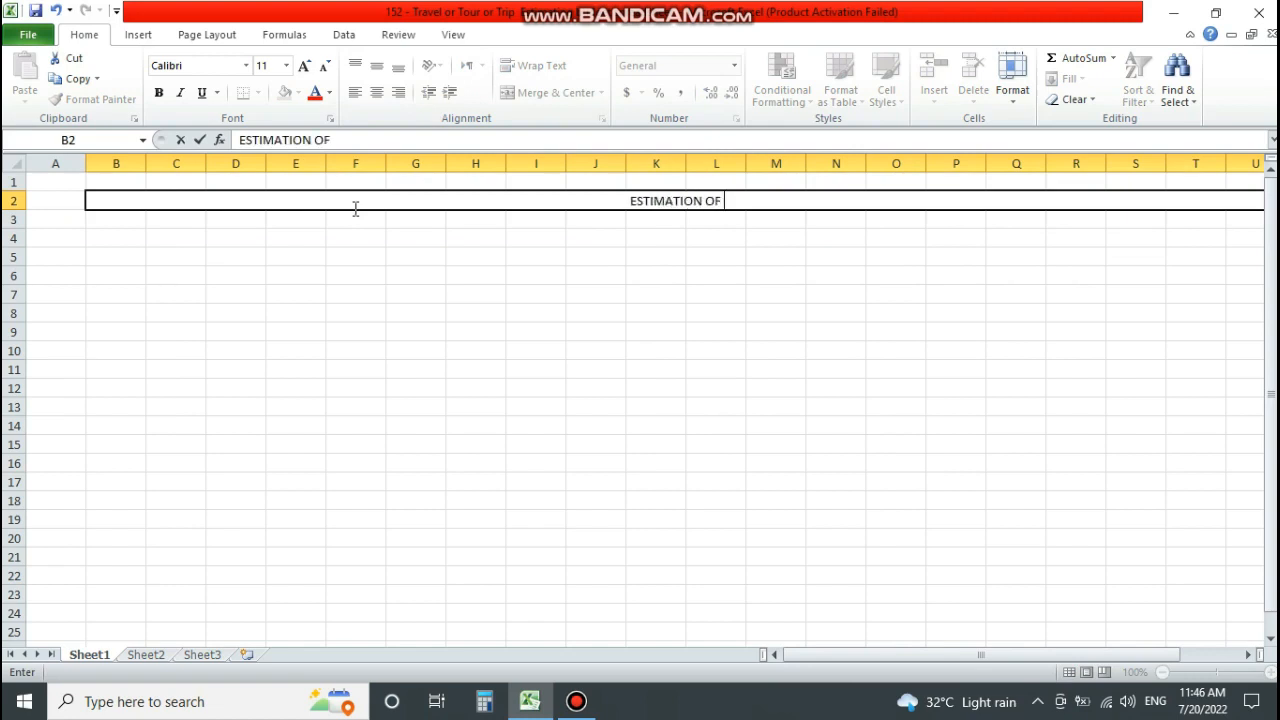
type("TRAVEL OR T")
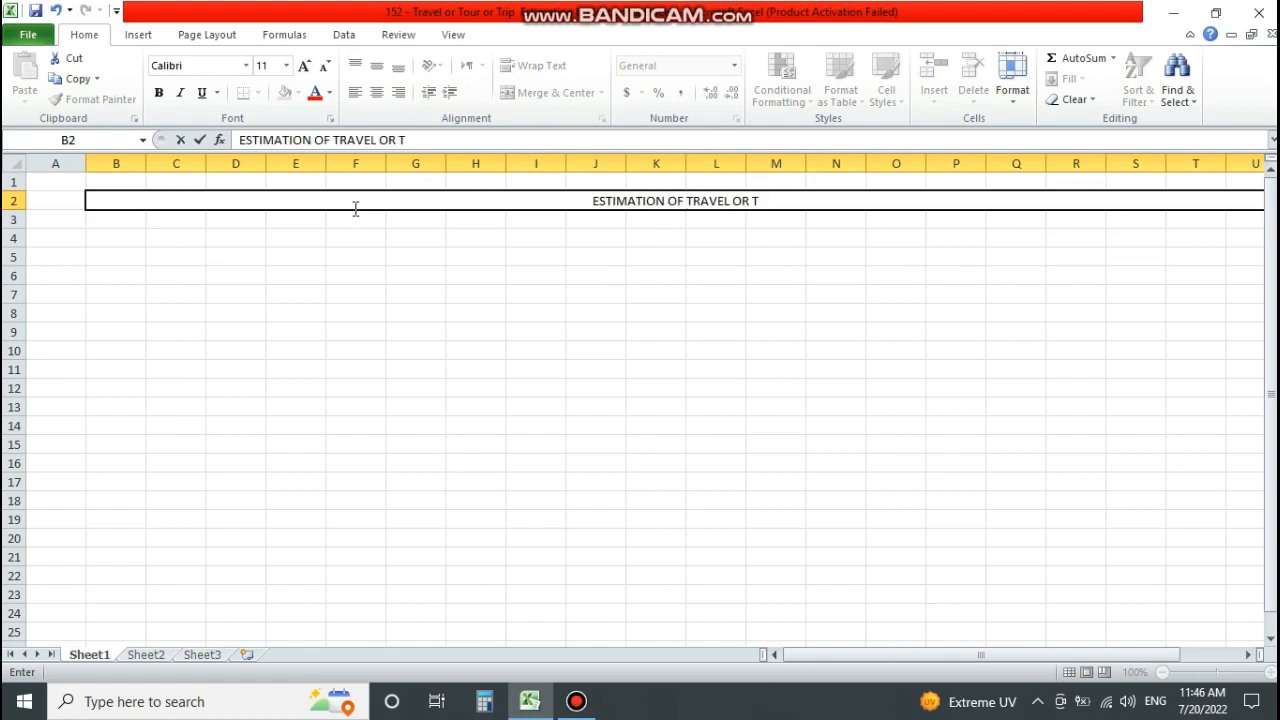
type("OUR BUDGE")
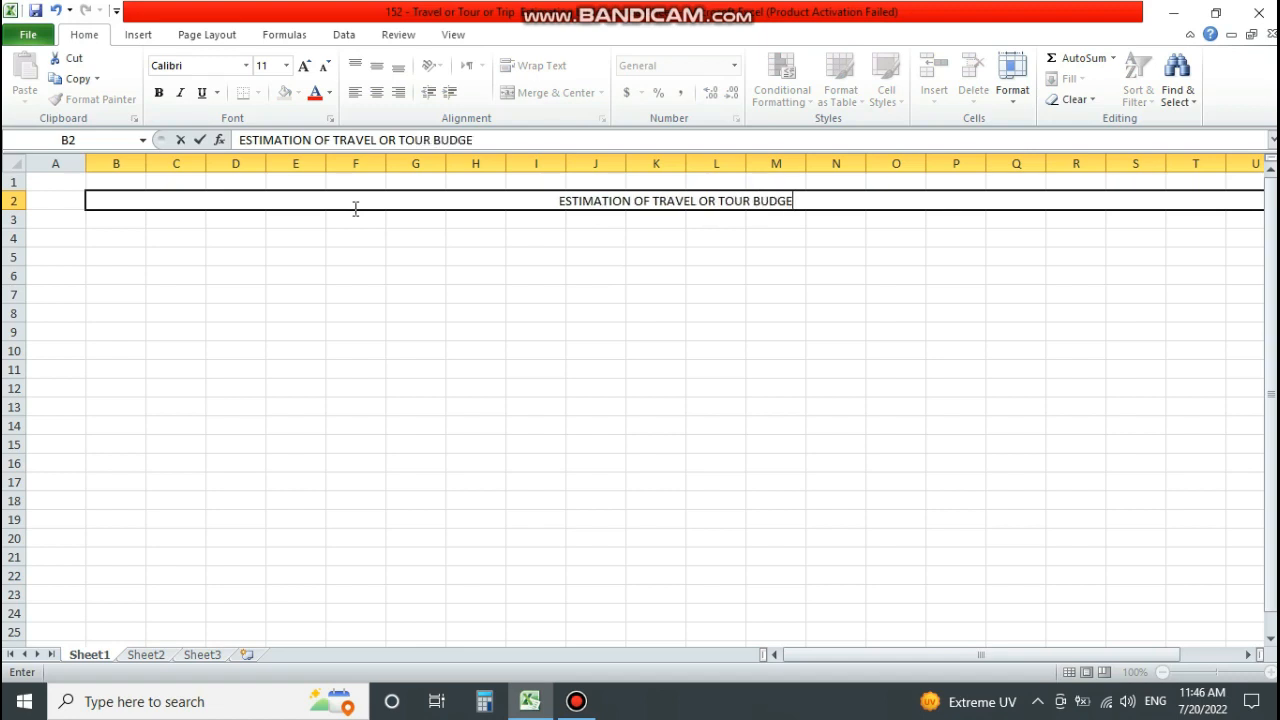
type("T SPREADSHE")
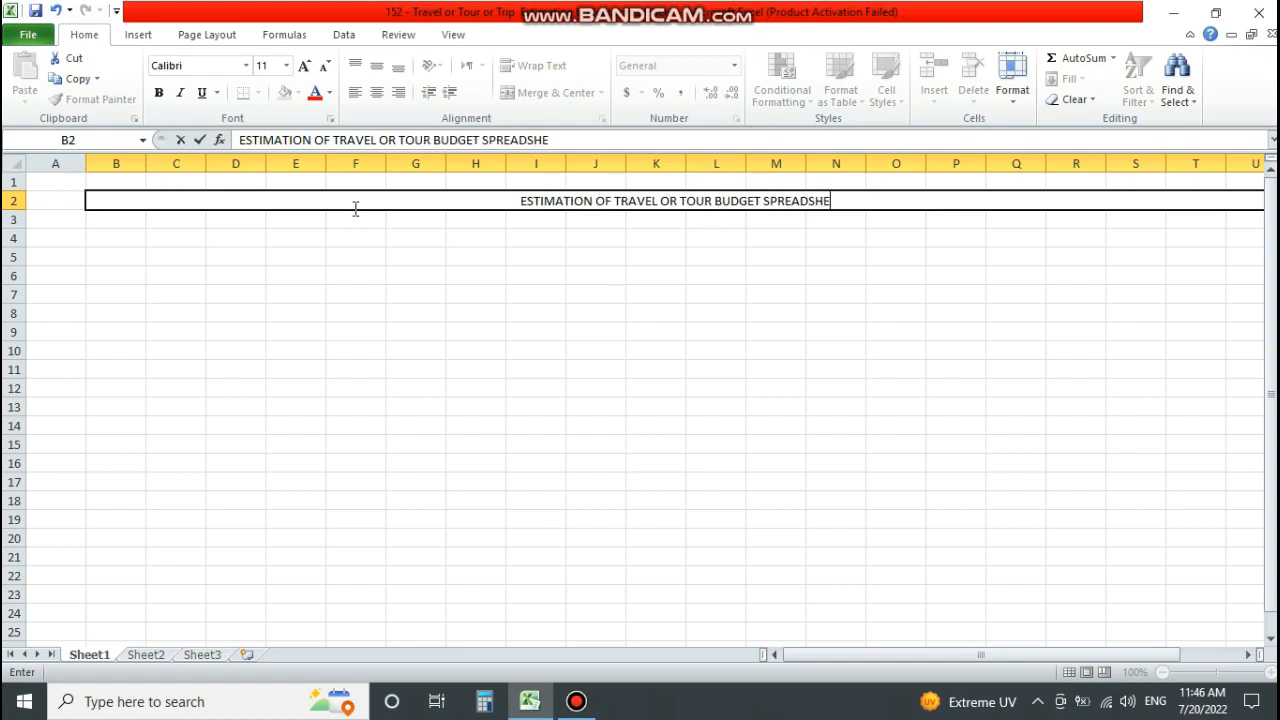
type("ET")
left_click(355, 276)
Give the title cell a red fill and white text.
left_click(551, 208)
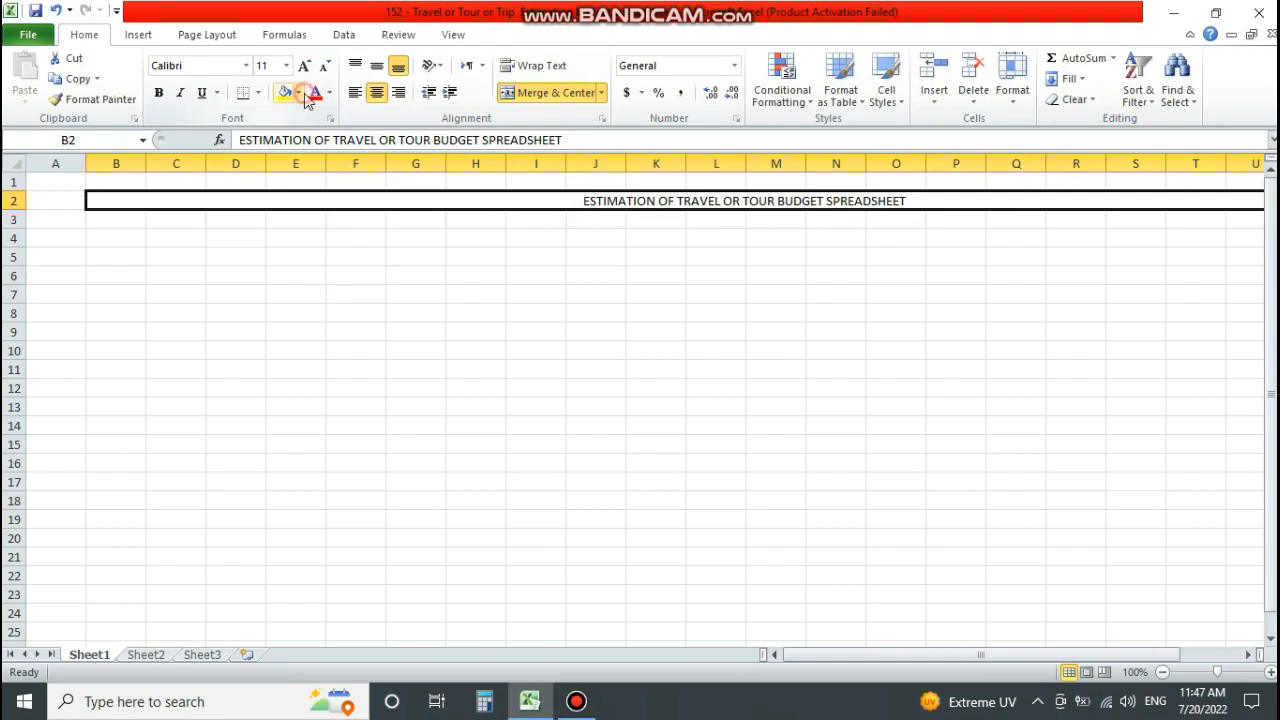
left_click(298, 92)
left_click(296, 232)
left_click(329, 92)
left_click(318, 150)
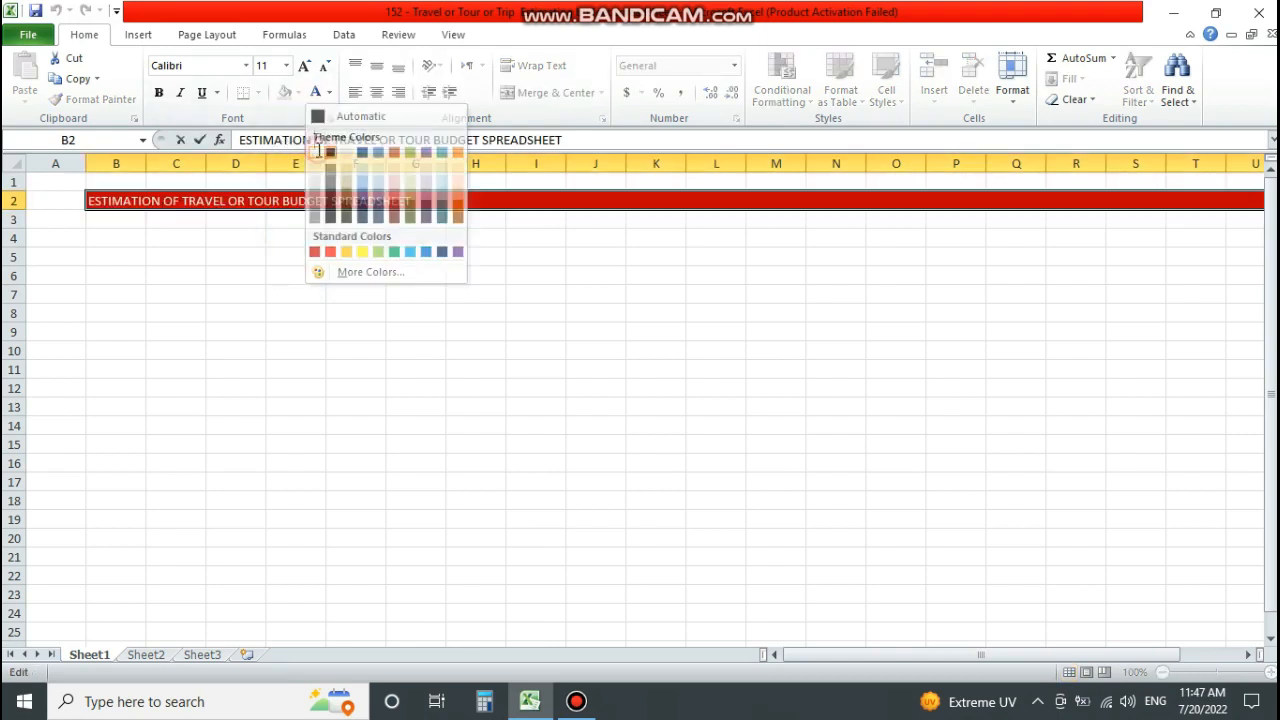
Set the title text to size 26 and change it to a heavy sans-serif font.
left_click(463, 200)
left_click(286, 65)
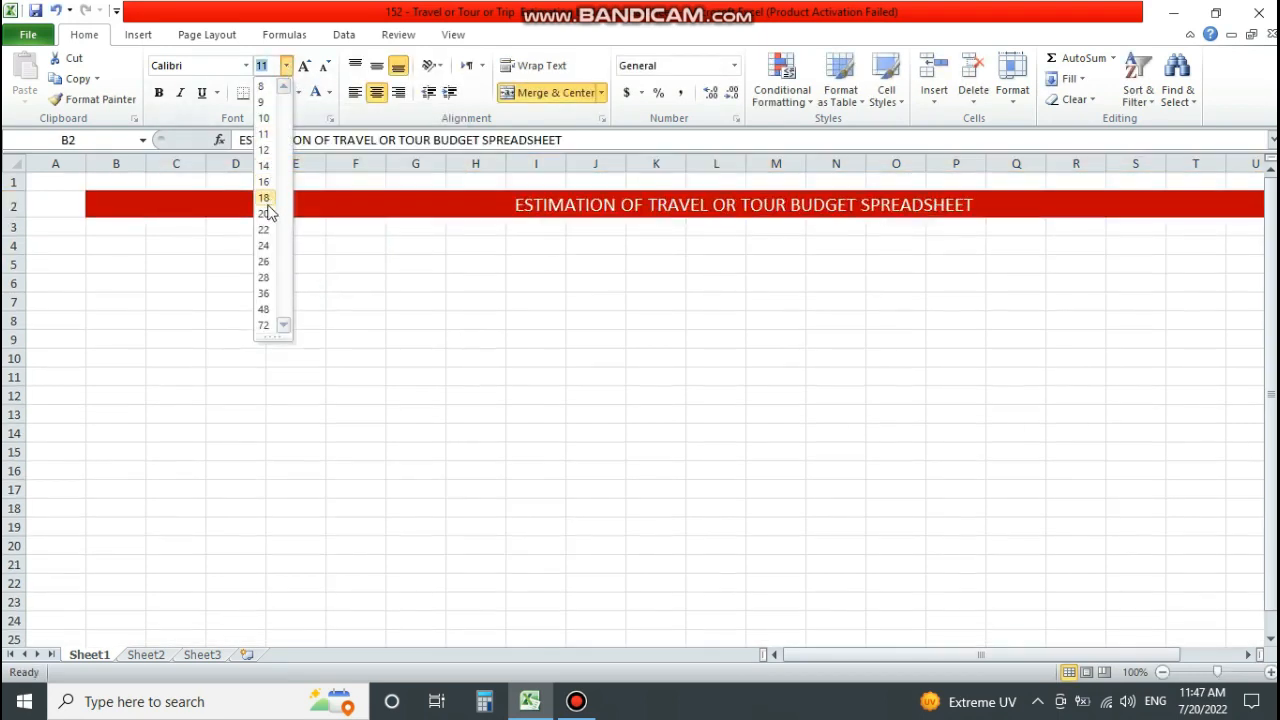
left_click(263, 261)
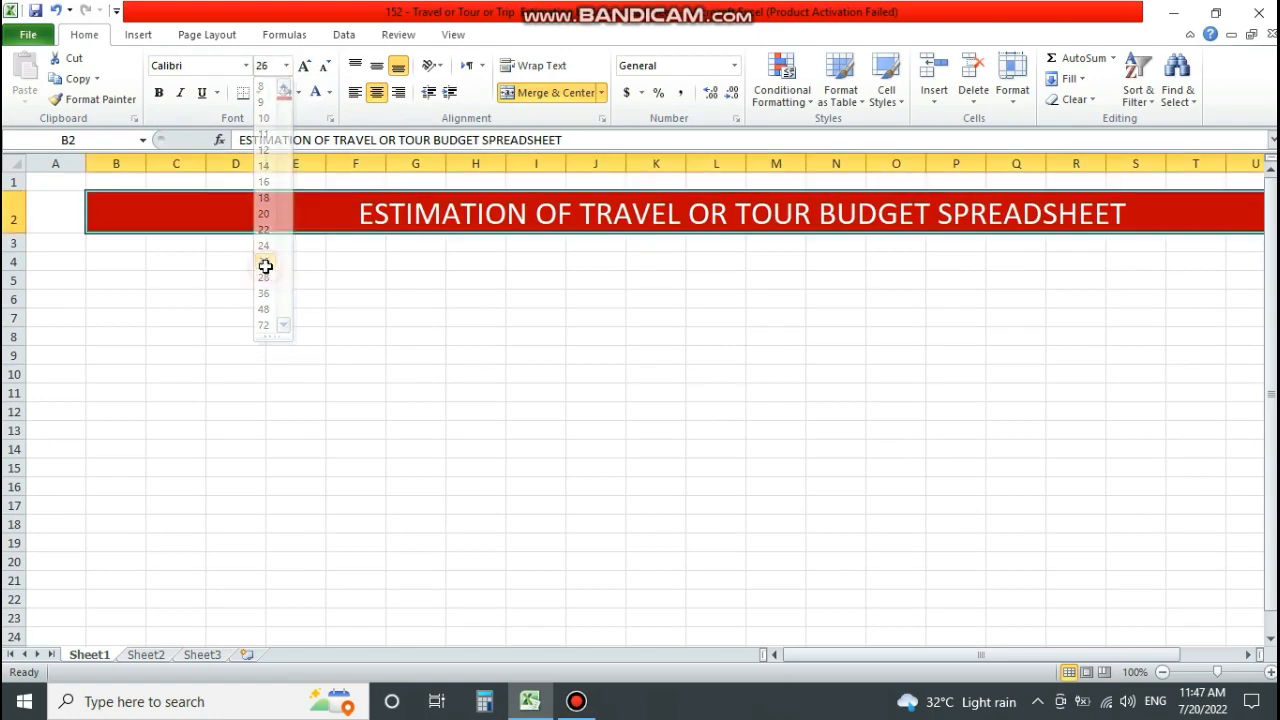
left_click(245, 65)
left_click(215, 237)
left_click(535, 308)
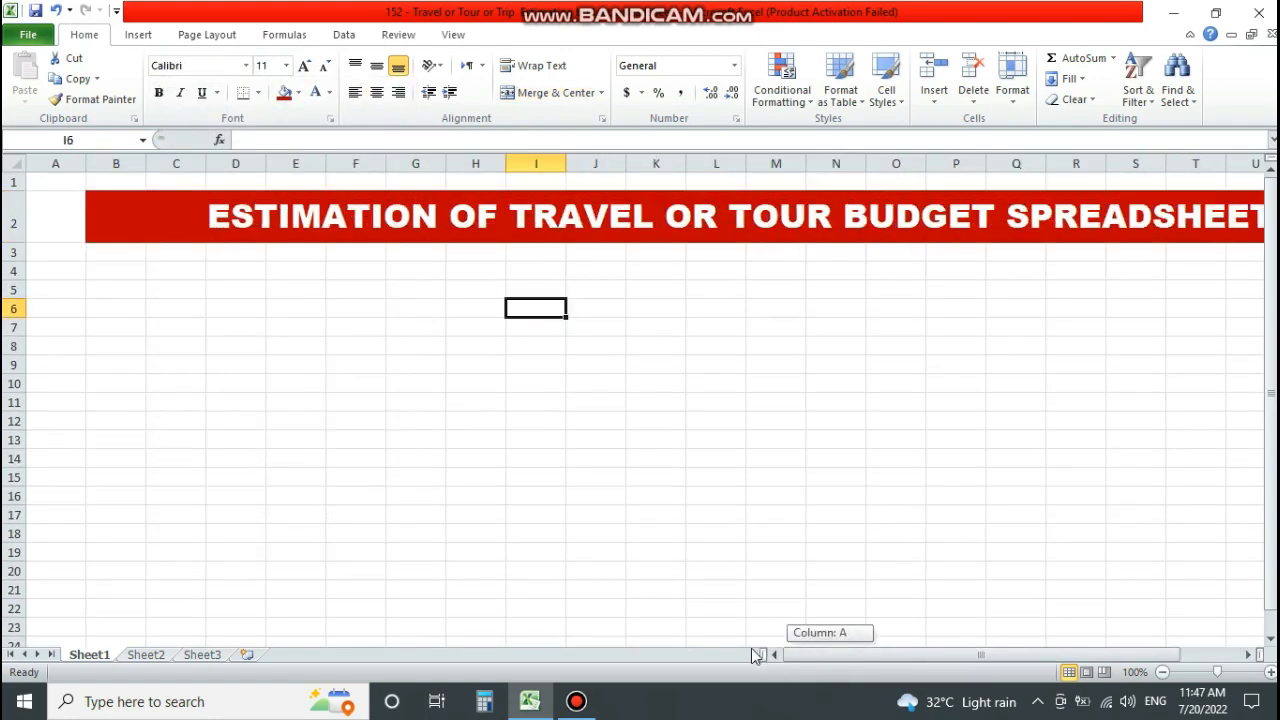
Widen column B slightly.
left_click(131, 271)
left_click_drag(146, 163, 166, 163)
left_click(127, 291)
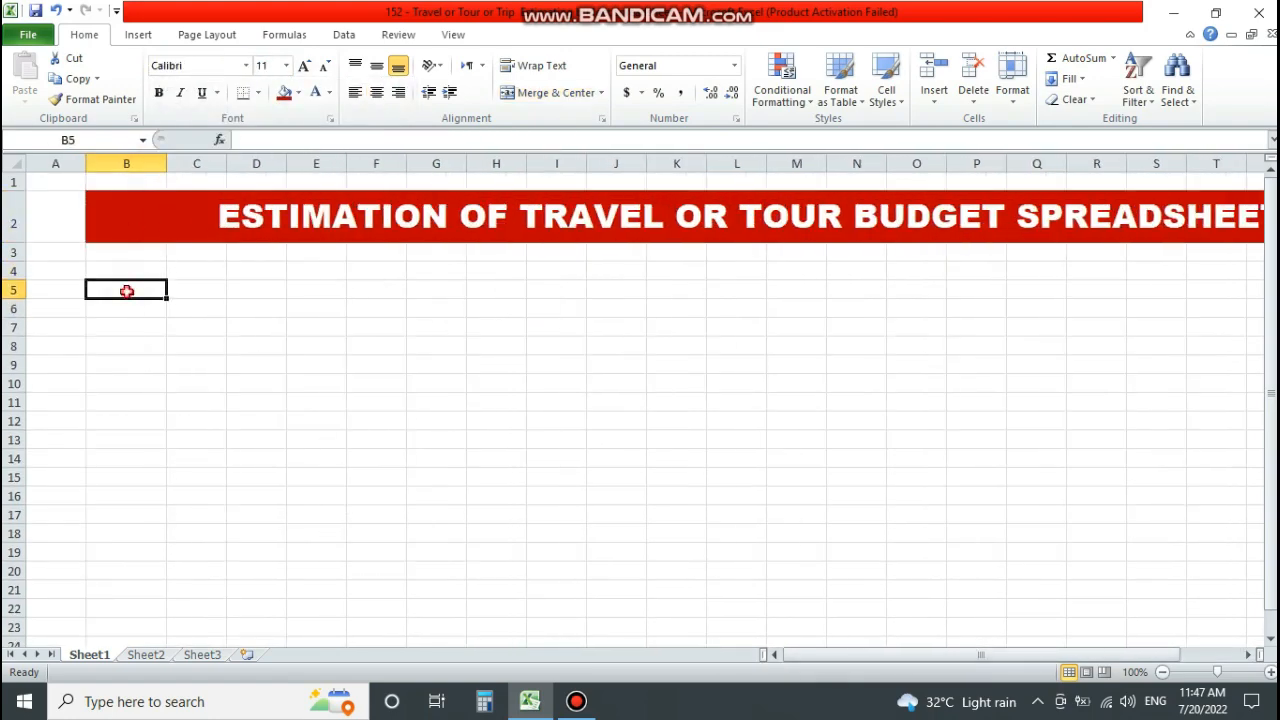
Enter the heading Date in cell B4.
left_click(126, 271)
type("Date")
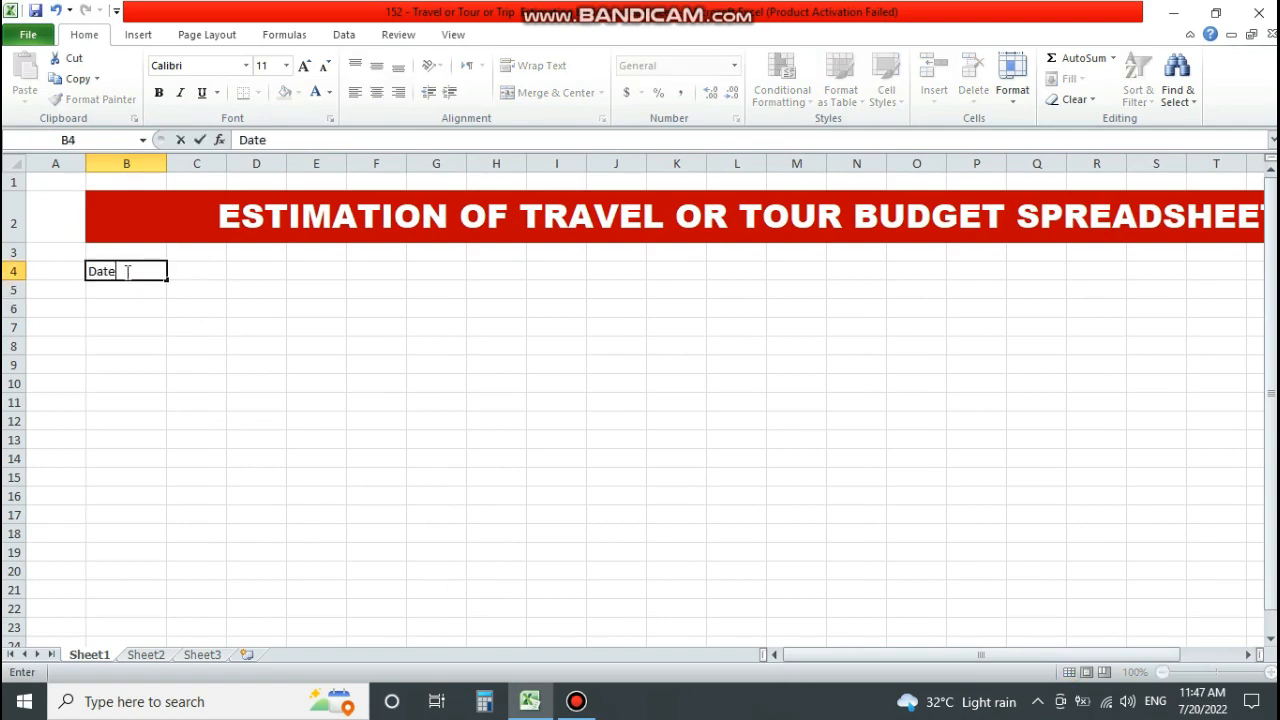
key("Tab")
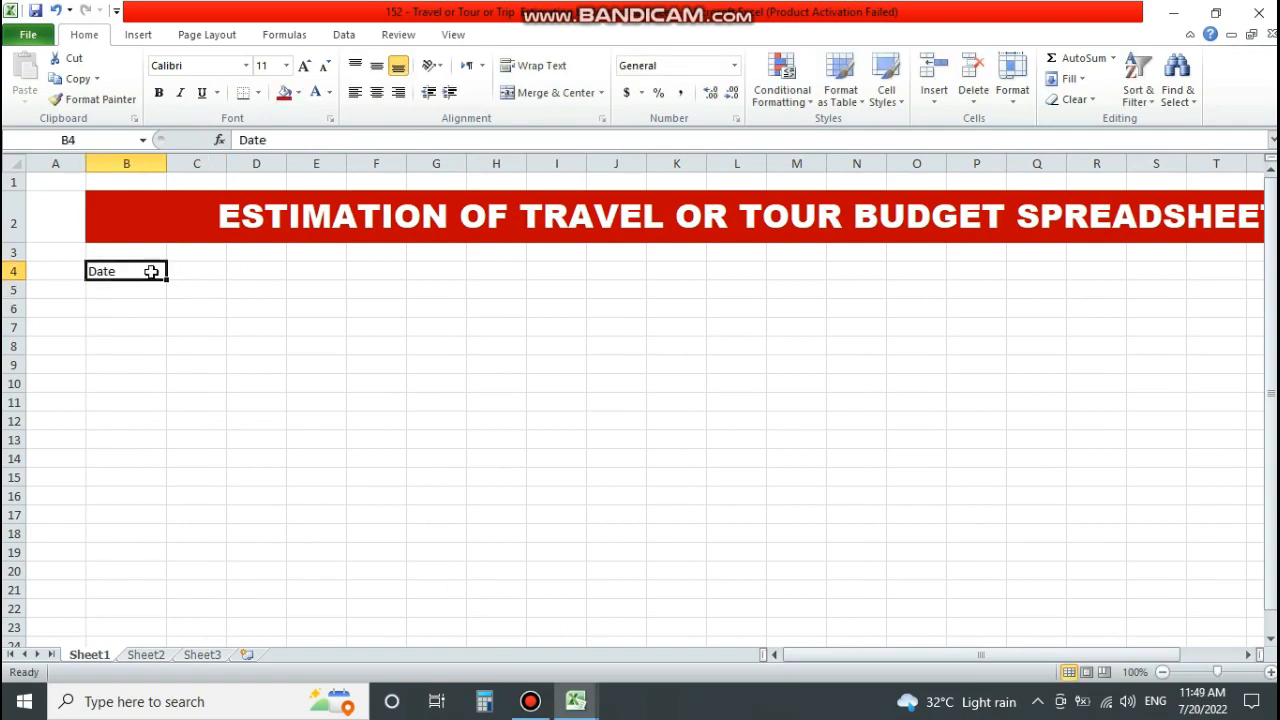
Replace the text in cell B4 with Note: and enter Fill only Yellow Column in C4.
left_click(151, 271)
type("Note:")
key("Tab")
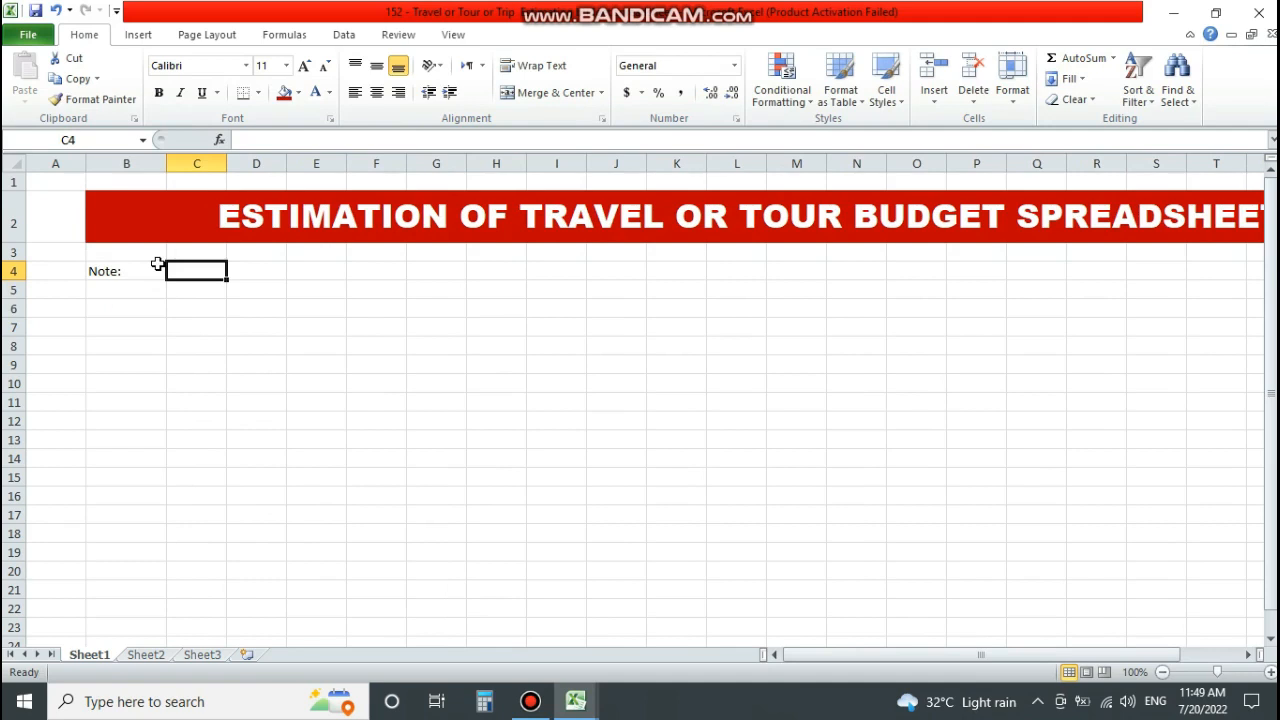
type("Fi")
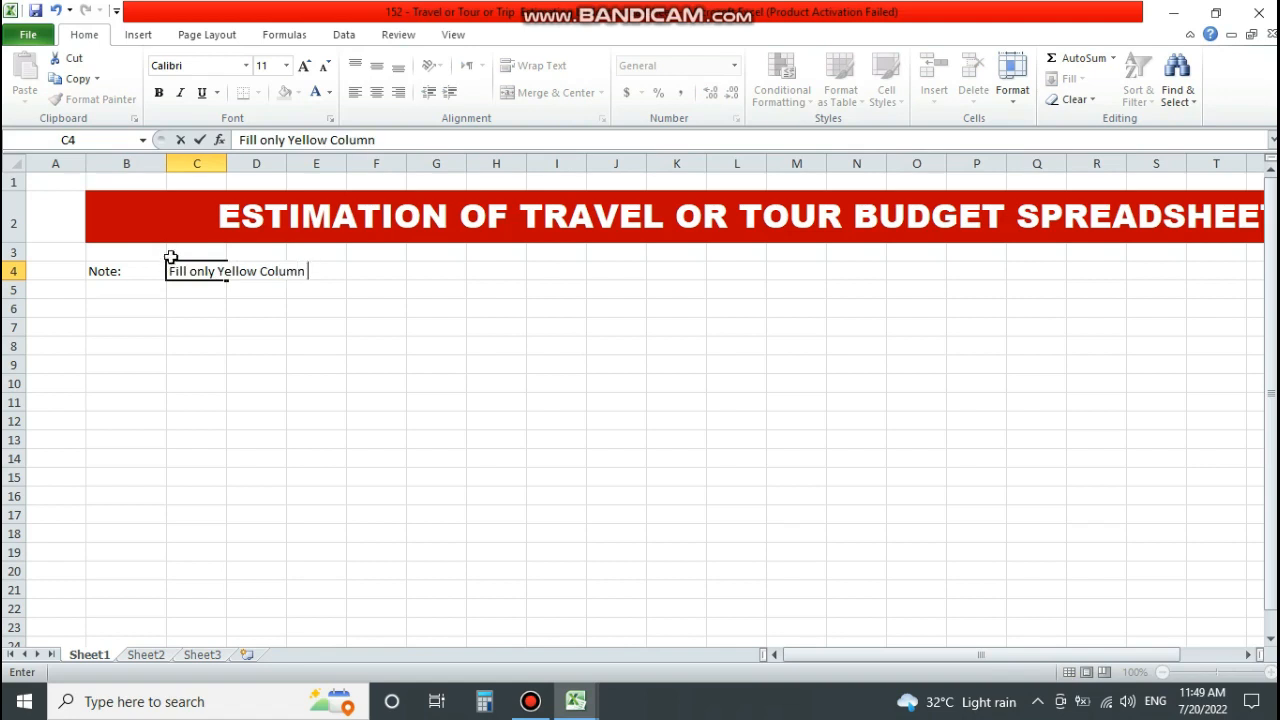
type("ll only Yellow Column")
Set the note text in row 4, from B4 across the yellow-column instruction, to font size 16.
left_click_drag(150, 271, 200, 272)
left_click(286, 65)
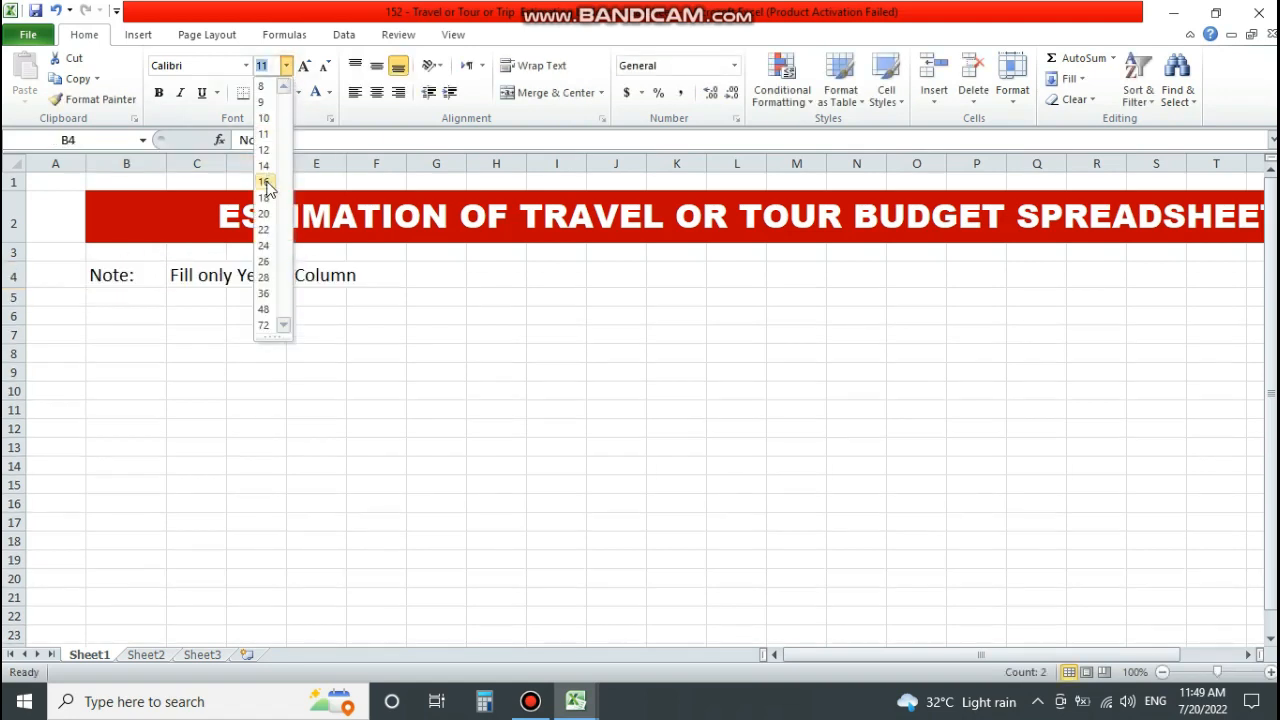
left_click(264, 181)
left_click(297, 92)
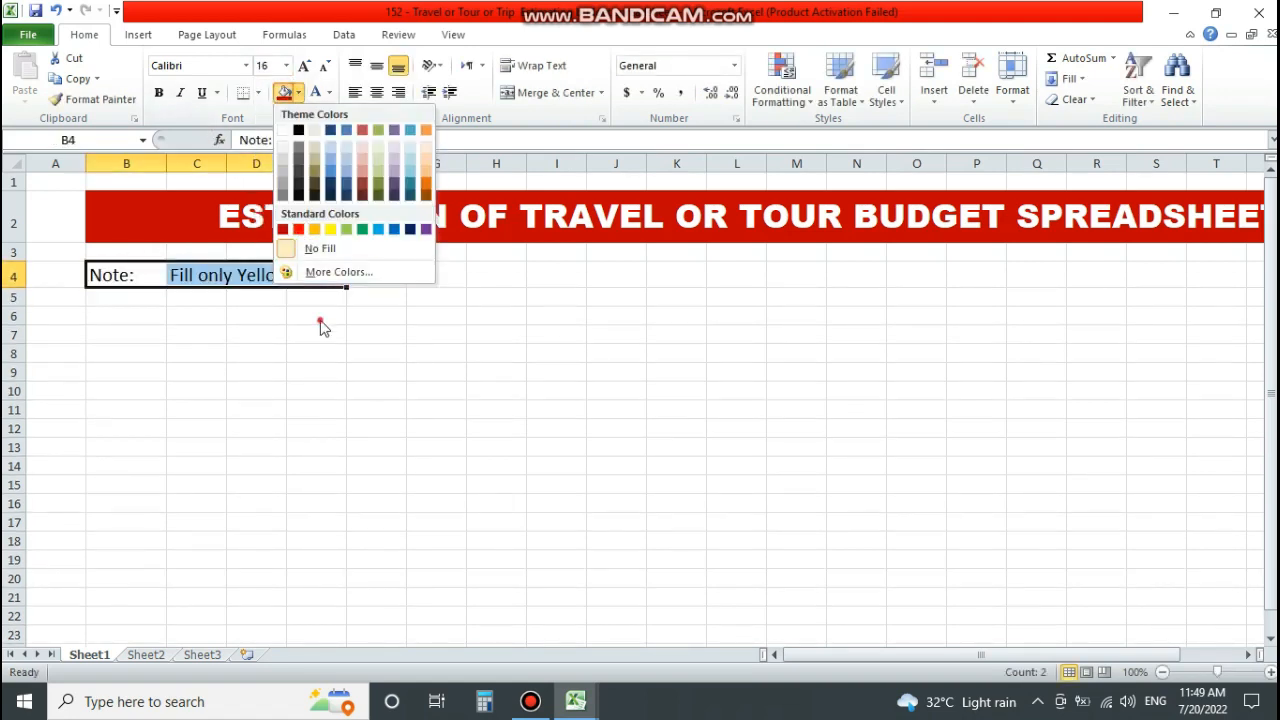
left_click(297, 92)
left_click(329, 92)
Enter the headings Date in B6 and Route Description in C6, and widen column C to fit its heading.
left_click(150, 316)
type("Da")
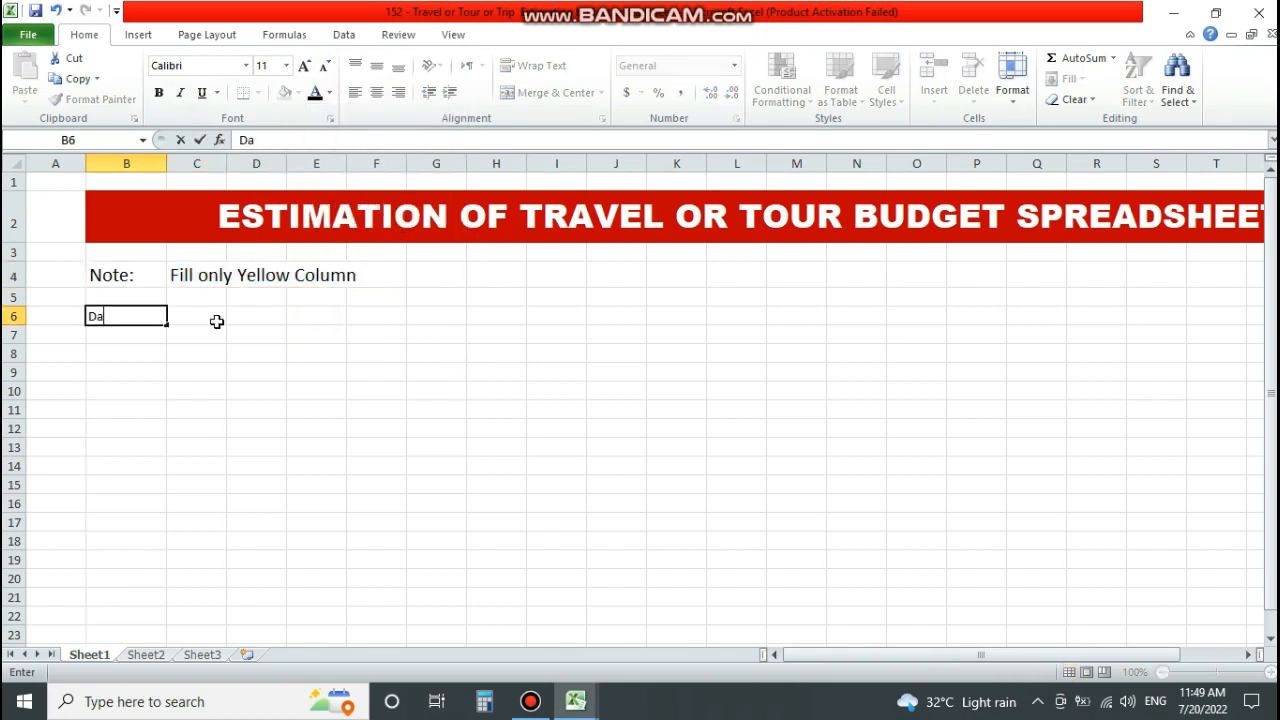
type("te")
left_click(217, 321)
type("Route")
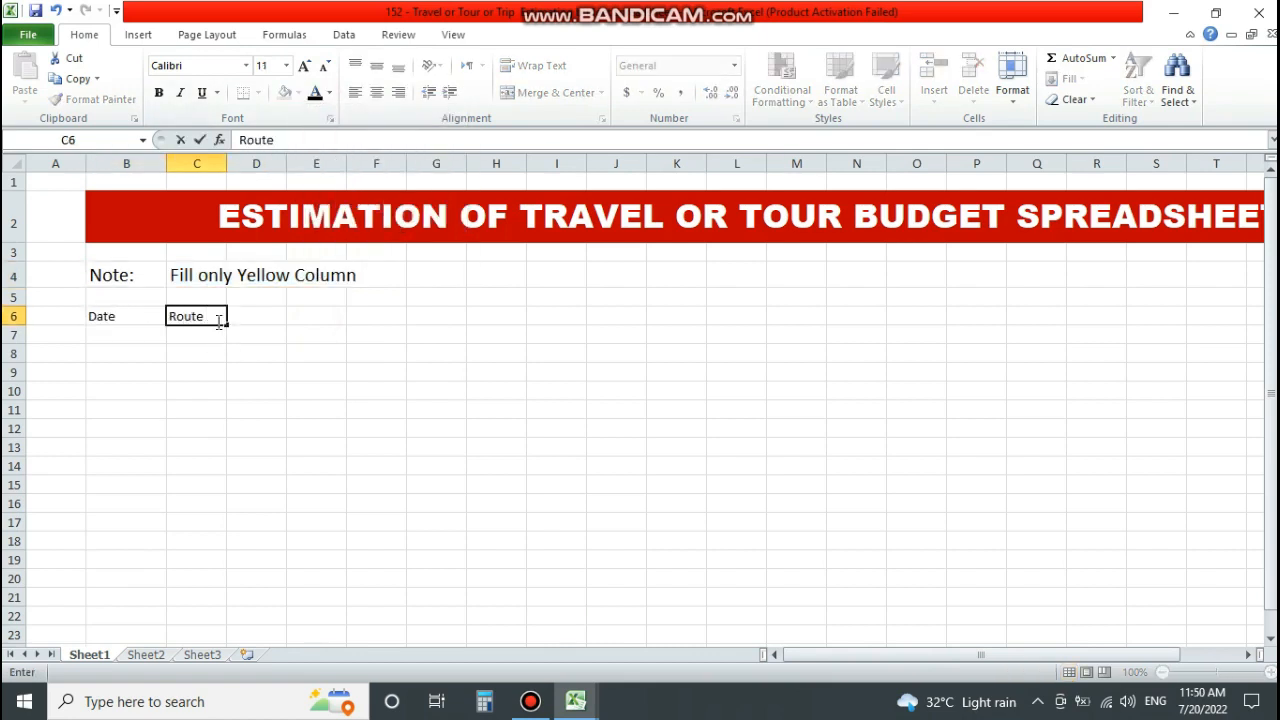
type(" Description")
key("Return")
left_click(218, 320)
left_click_drag(226, 163, 329, 163)
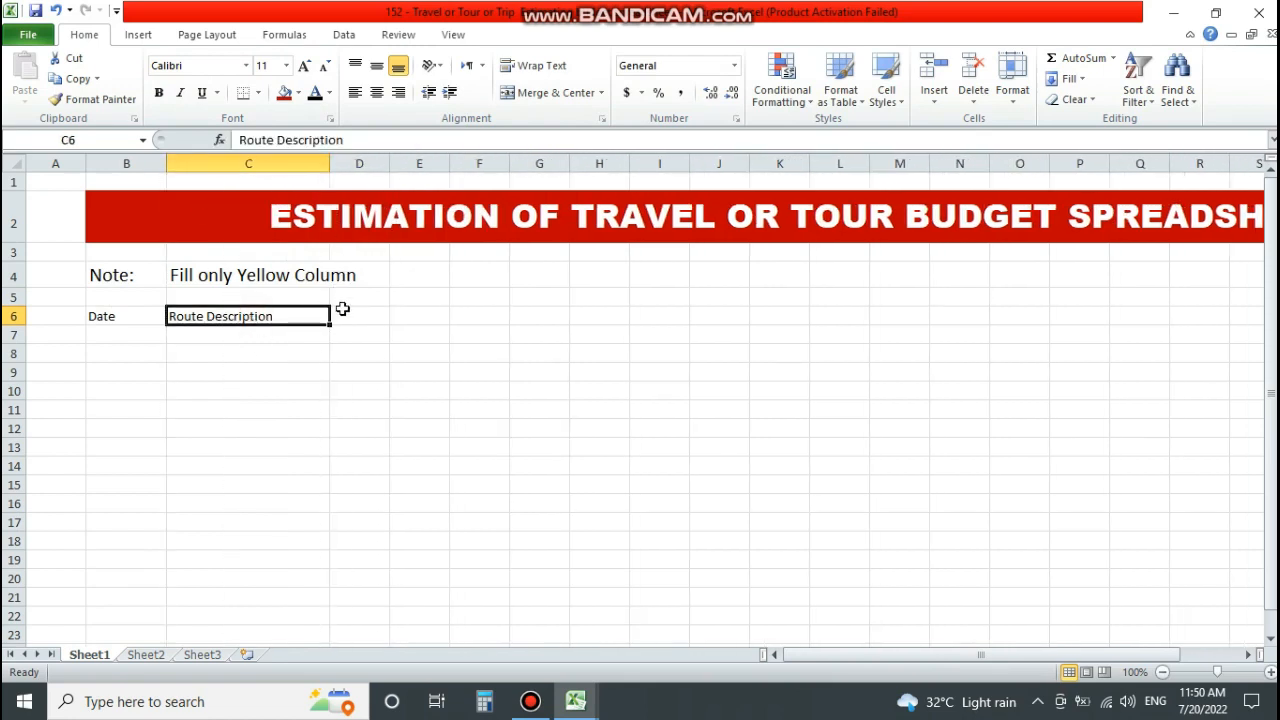
Enter the heading Fuel Expenses for own vehicle in cell D6.
left_click(345, 316)
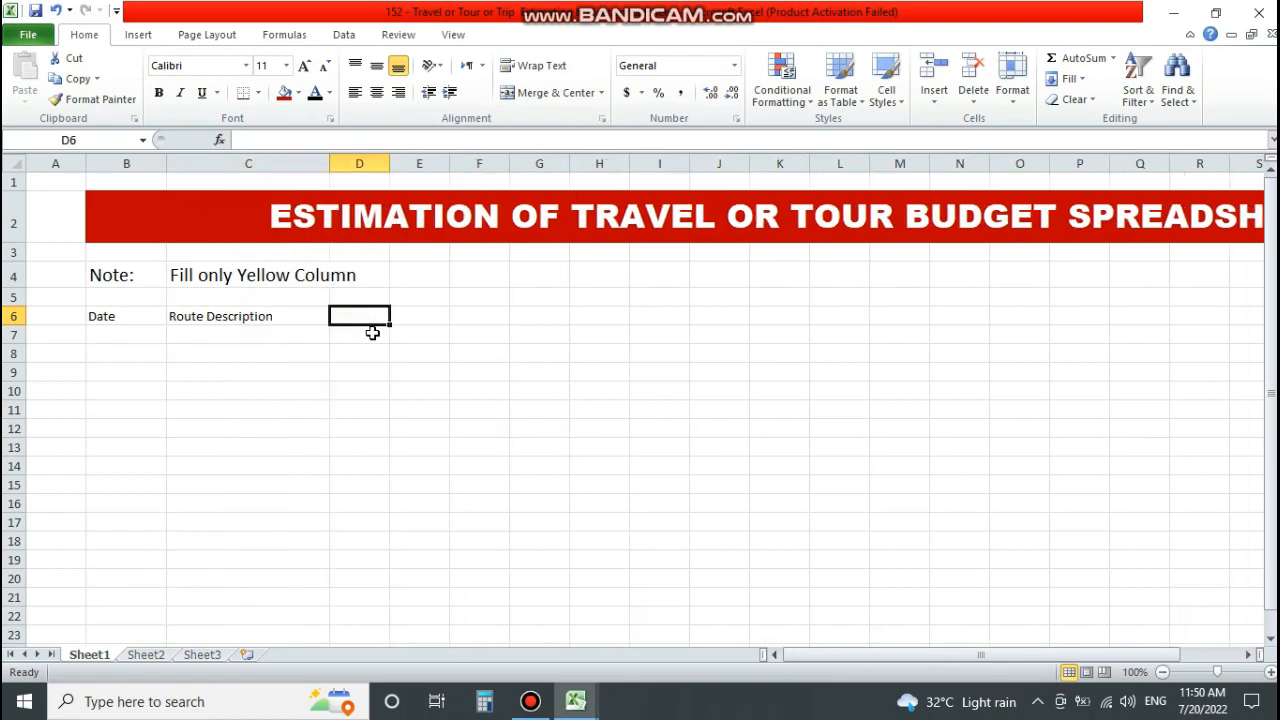
type("Fuel Expenses for own")
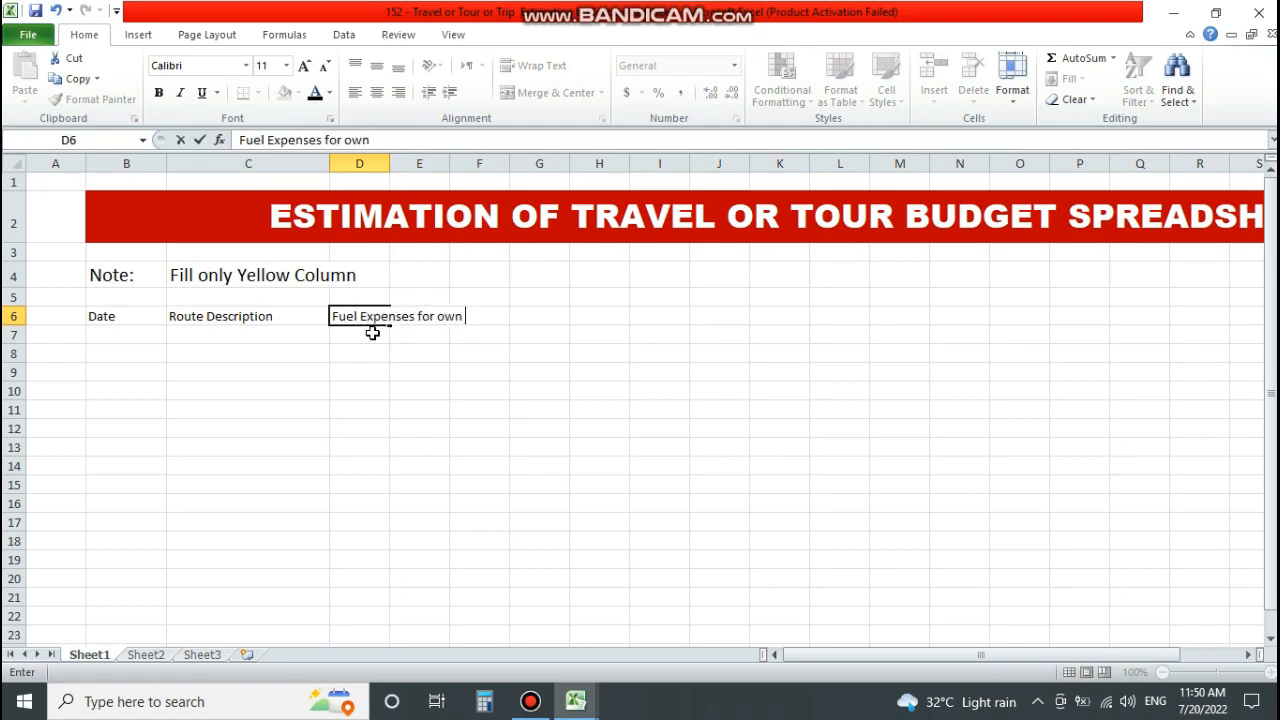
type(" vehicle")
key("Tab")
key("Right")
key("Right")
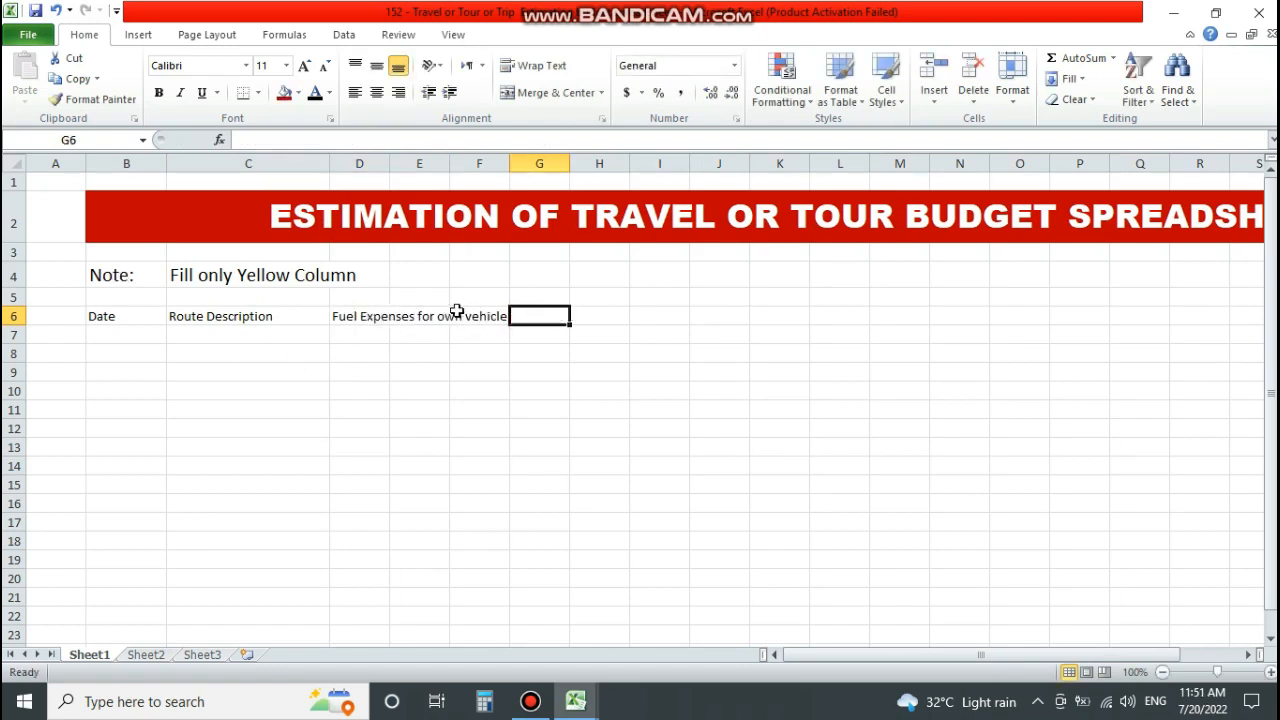
Append (Gas to the end of the fuel expenses heading in D6.
key("Left")
key("Left")
key("Left")
left_click(466, 134)
type("(Gas")
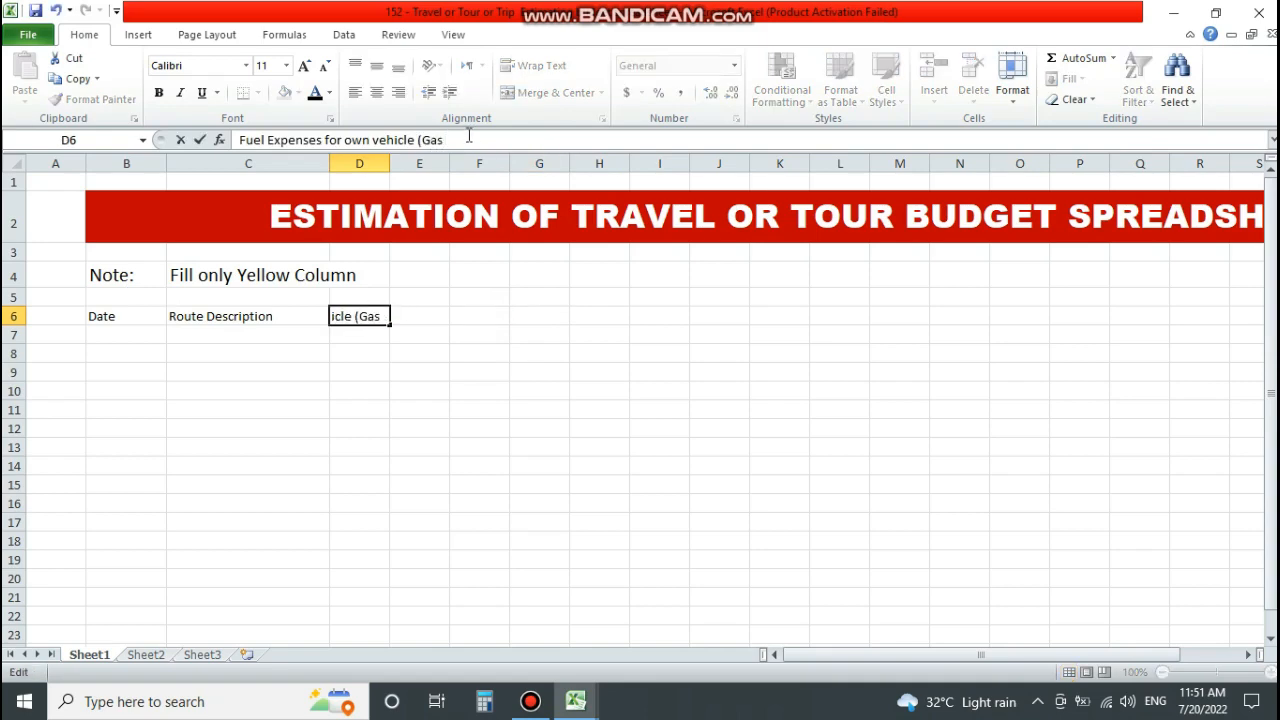
left_click(957, 484)
Set the row 6 headings in B6:G6 to font size 14.
left_click(1269, 672)
left_click(1269, 672)
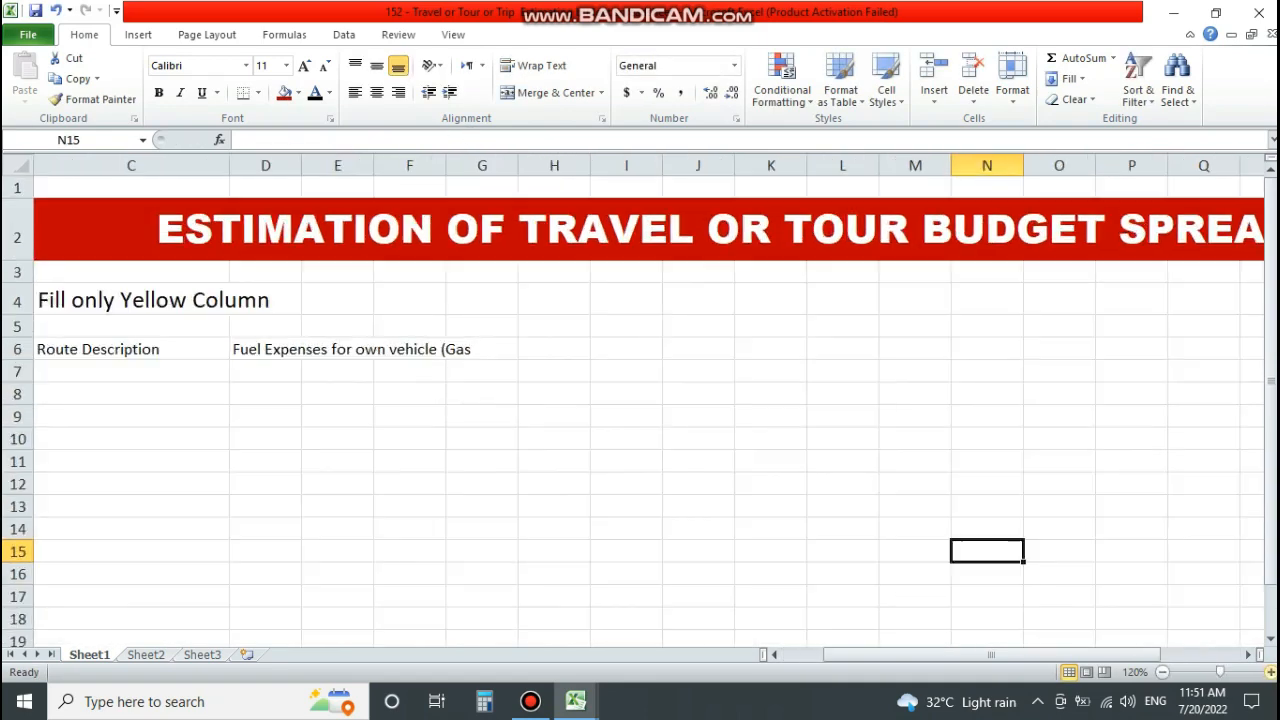
left_click(1269, 672)
left_click(1269, 672)
left_click(1269, 672)
mouse_move(943, 652)
left_mouse_down()
mouse_move(911, 653)
mouse_move(930, 655)
left_mouse_up()
left_click(240, 371)
left_click(1269, 672)
key("Right")
left_click_drag(190, 415, 843, 405)
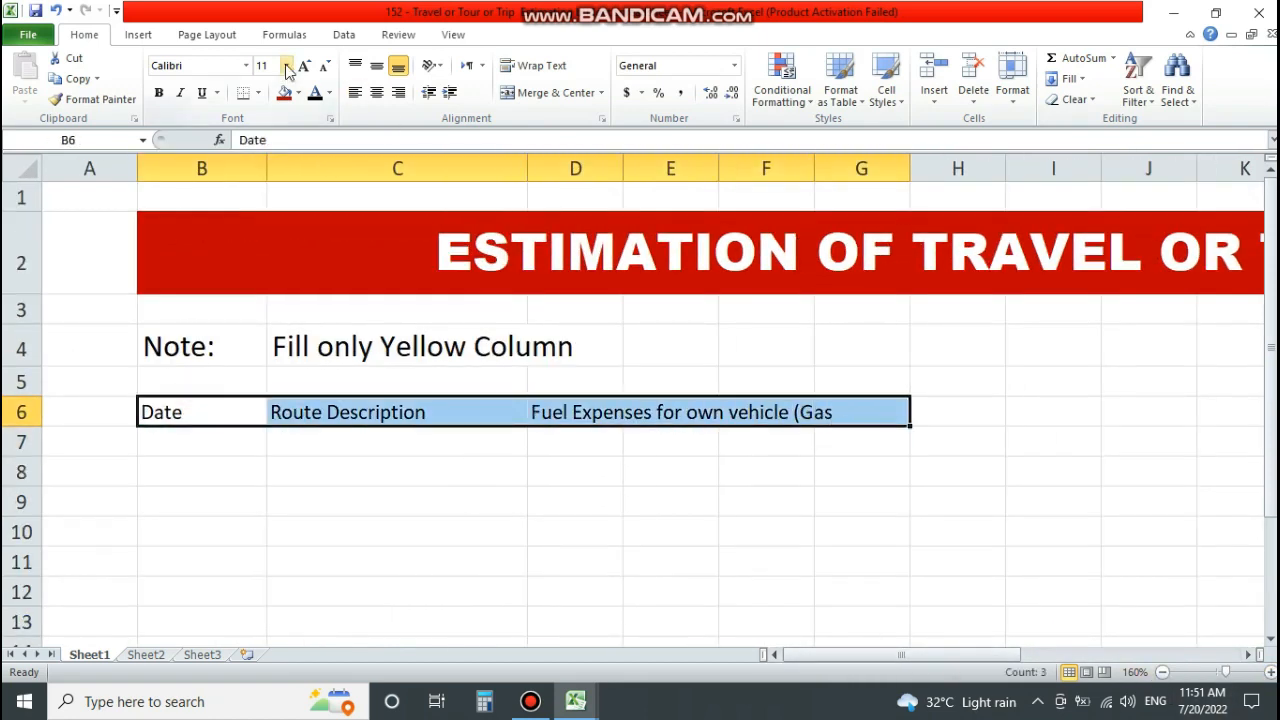
left_click(286, 65)
left_click(266, 163)
left_click(878, 438)
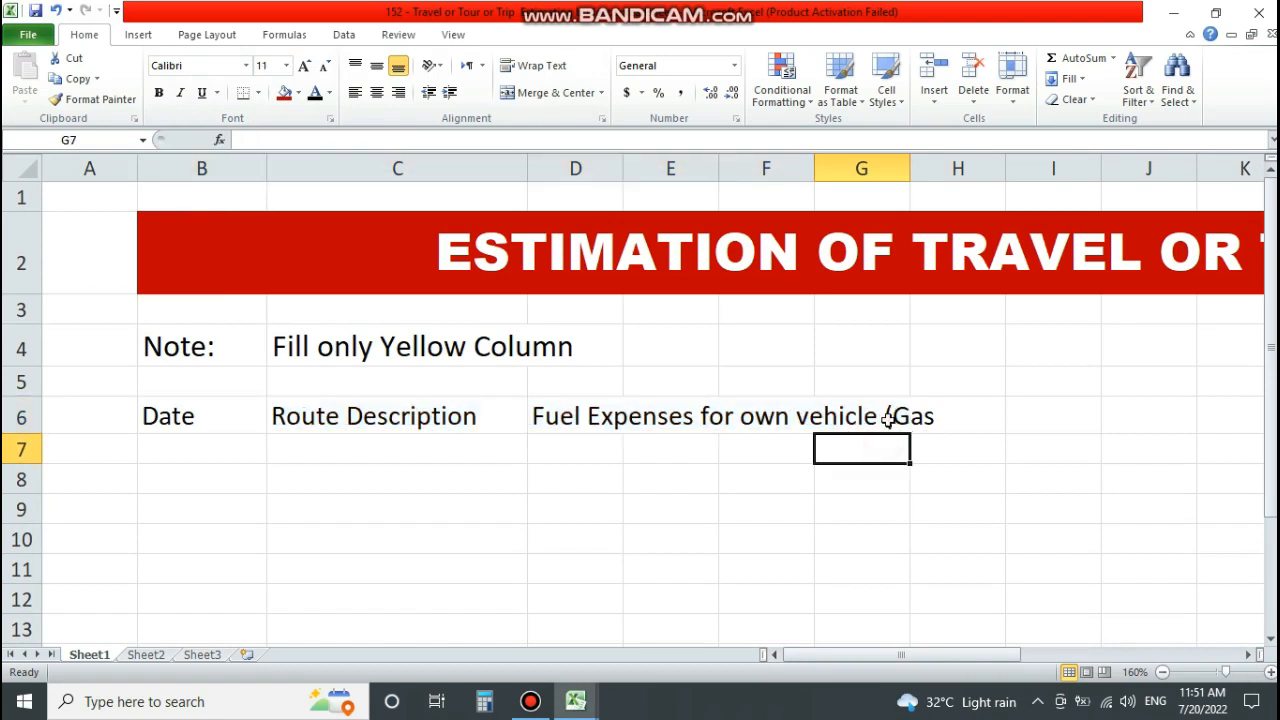
Enter the subheading Enter Distance in D7, with wrapped and centred text.
left_click(570, 415)
left_click(571, 443)
type("Enter Distance")
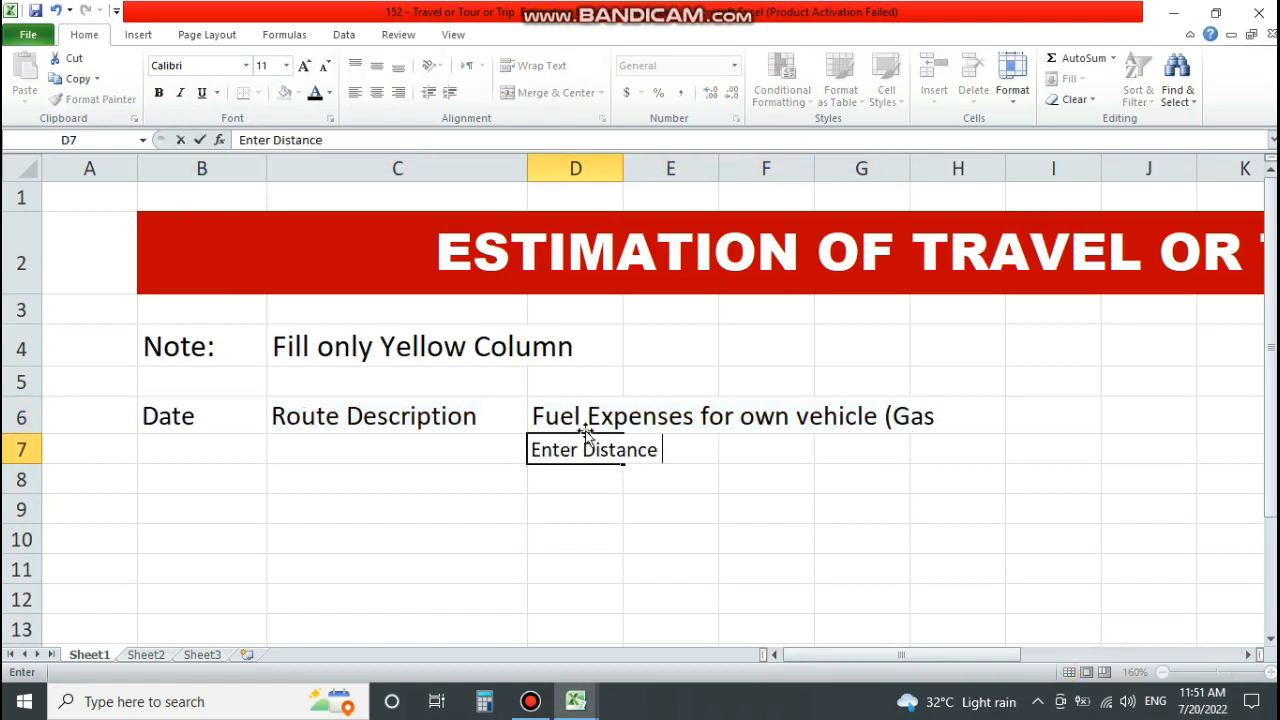
key("Tab")
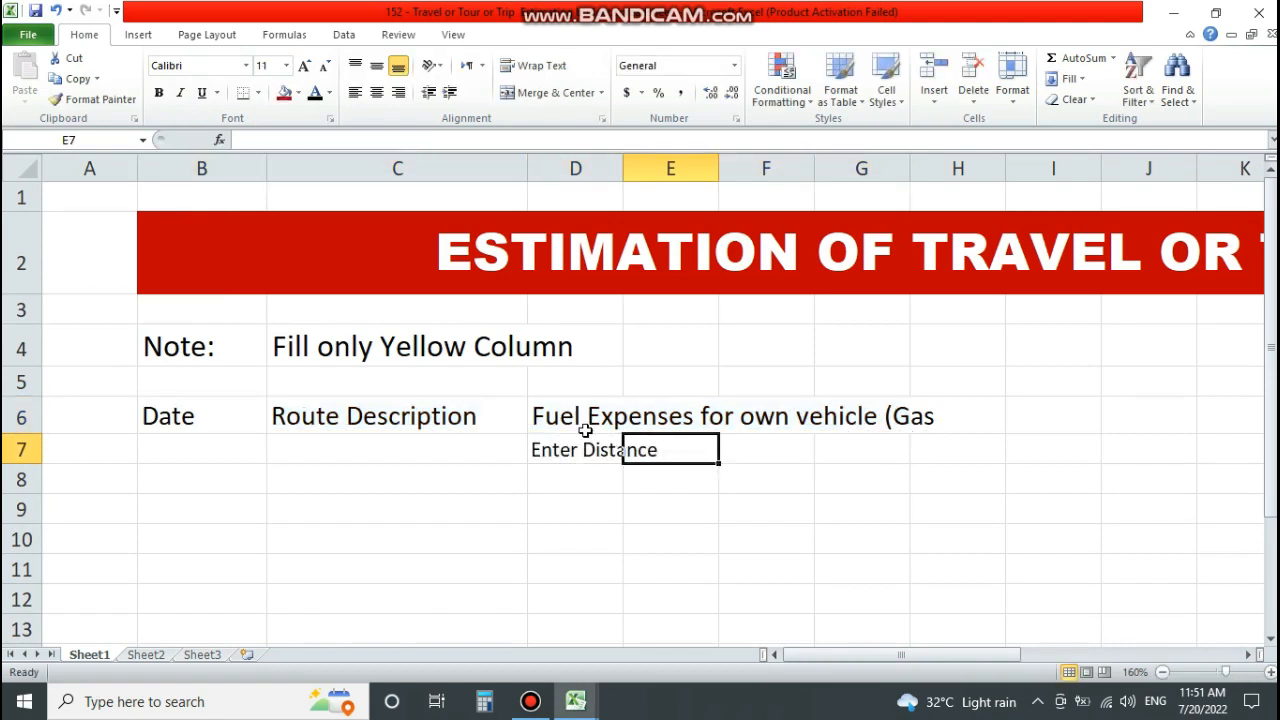
left_click(588, 455)
left_click(541, 66)
left_click(398, 92)
Enter the subheading Enter Average of (KM) per Liter in cell E7.
left_click(666, 449)
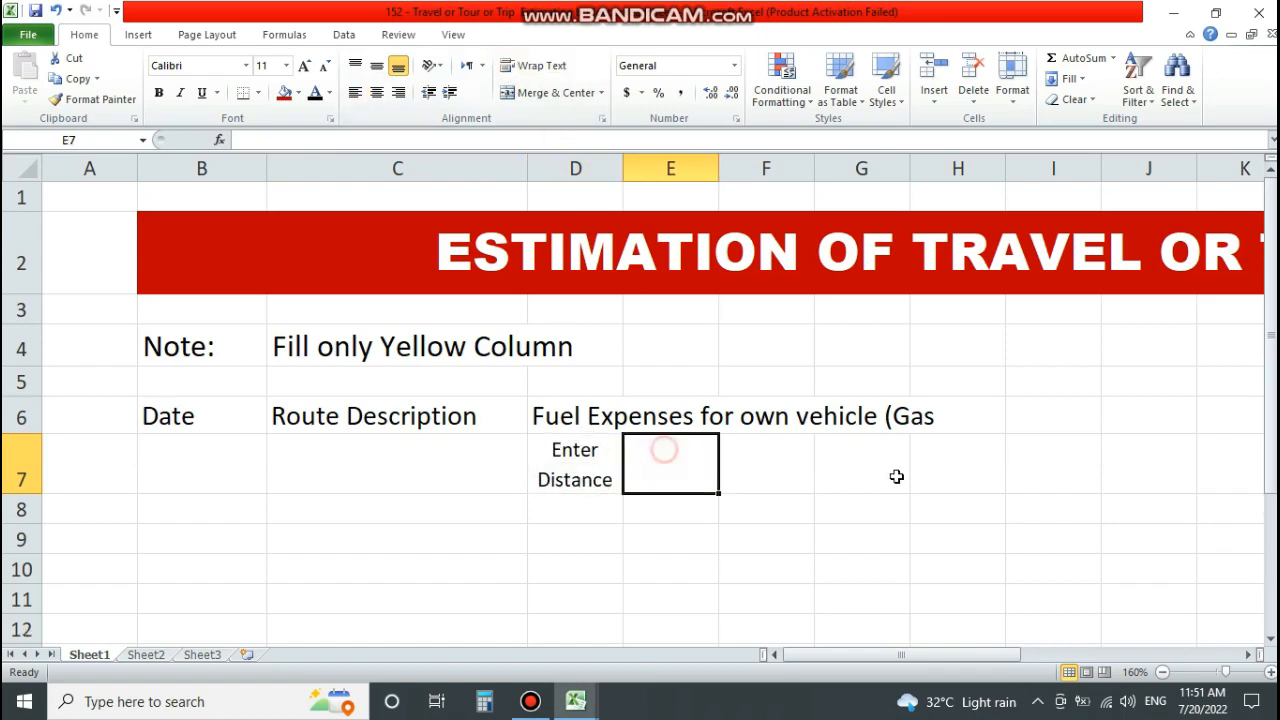
type("Enter Av")
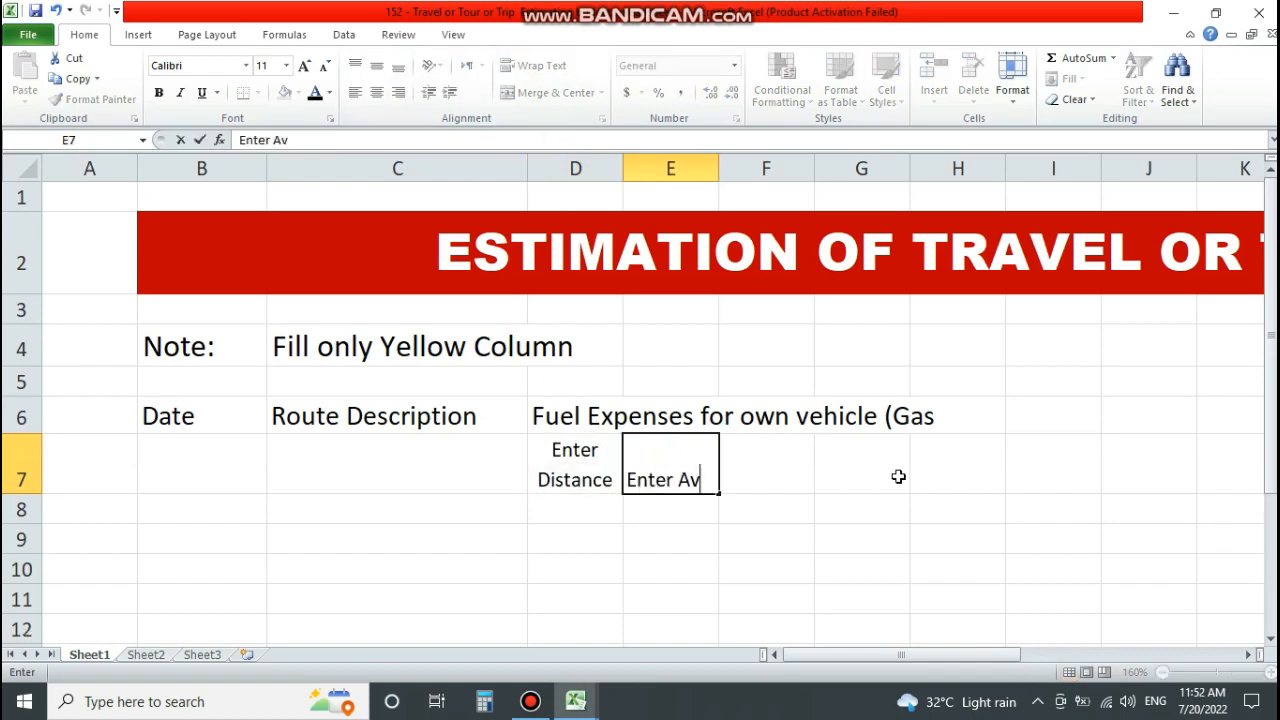
type("erage of (K")
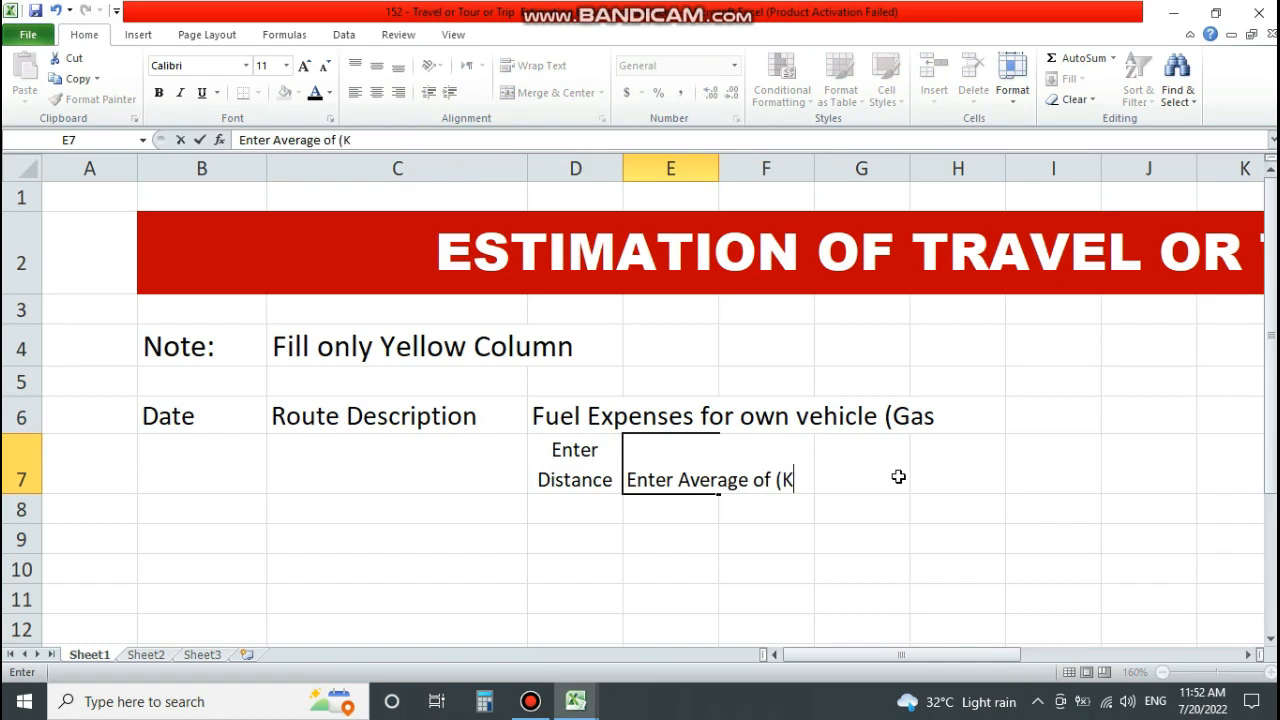
type("M) per Liter")
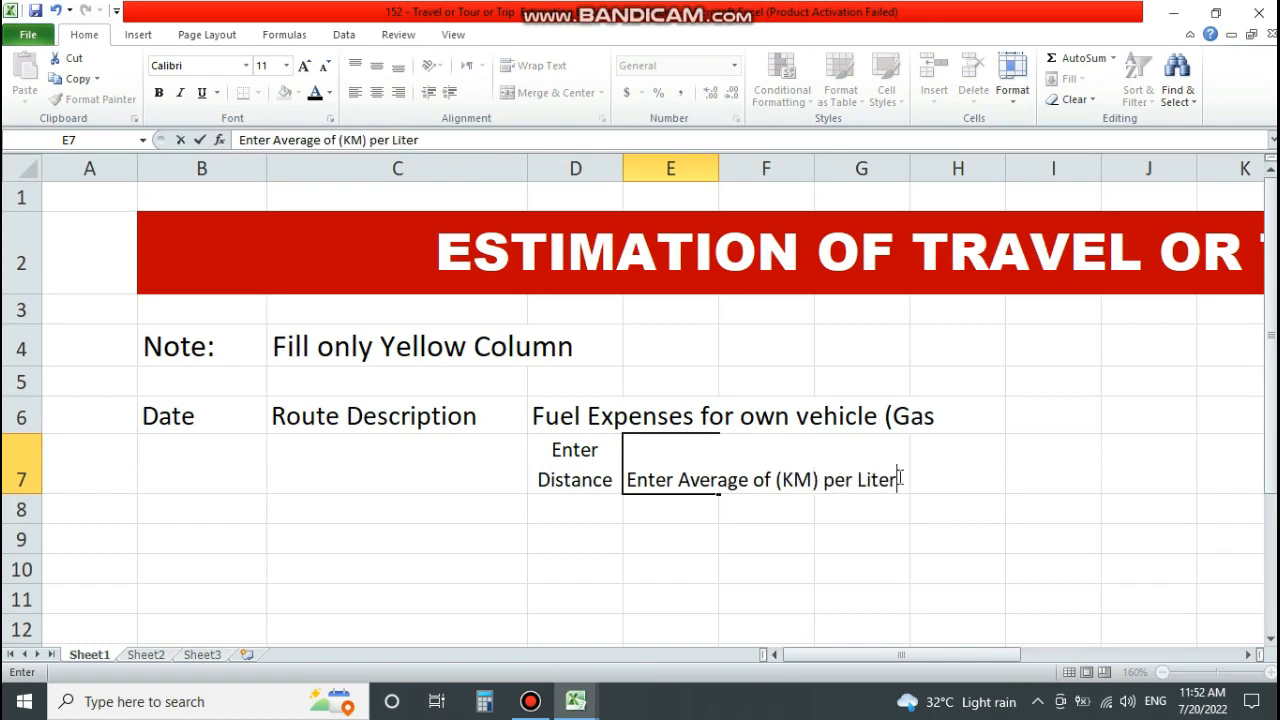
key("Tab")
left_click(663, 477)
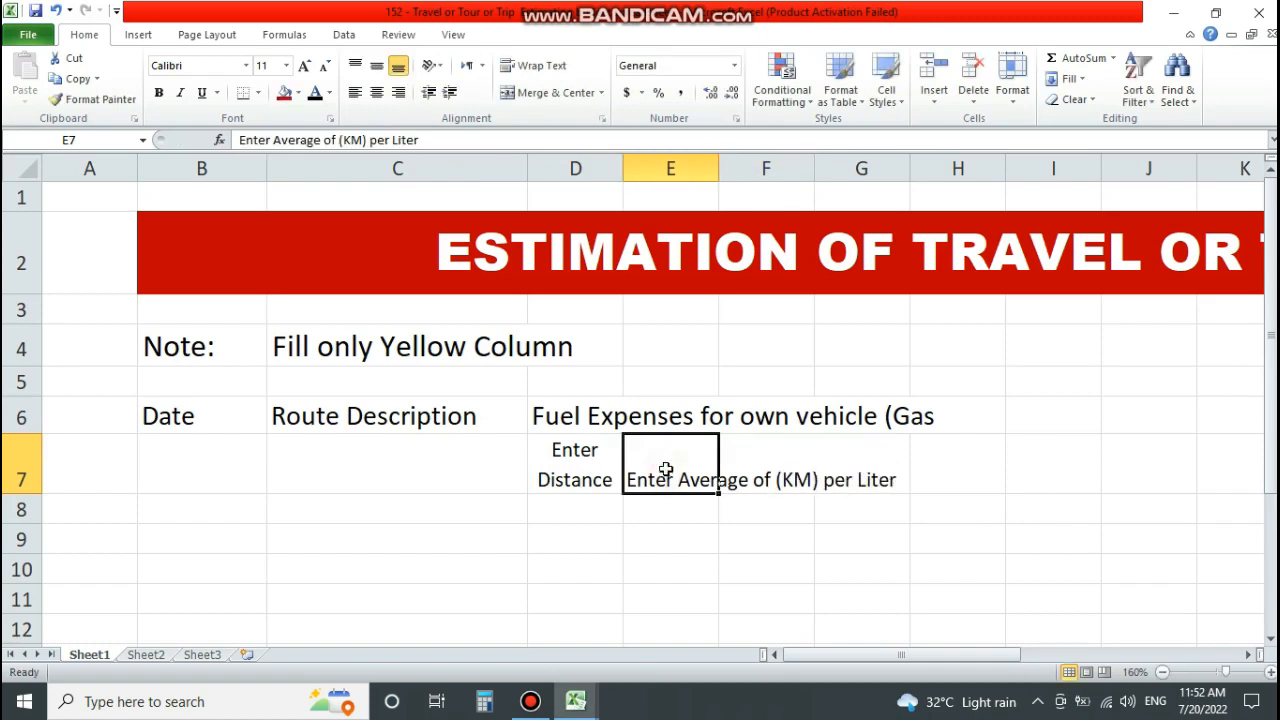
Wrap and centre the text in E7, and align both subheadings D7:E7 to the top of their cells.
left_click(535, 65)
left_click(575, 487)
left_click_drag(575, 487, 665, 490)
left_click(355, 65)
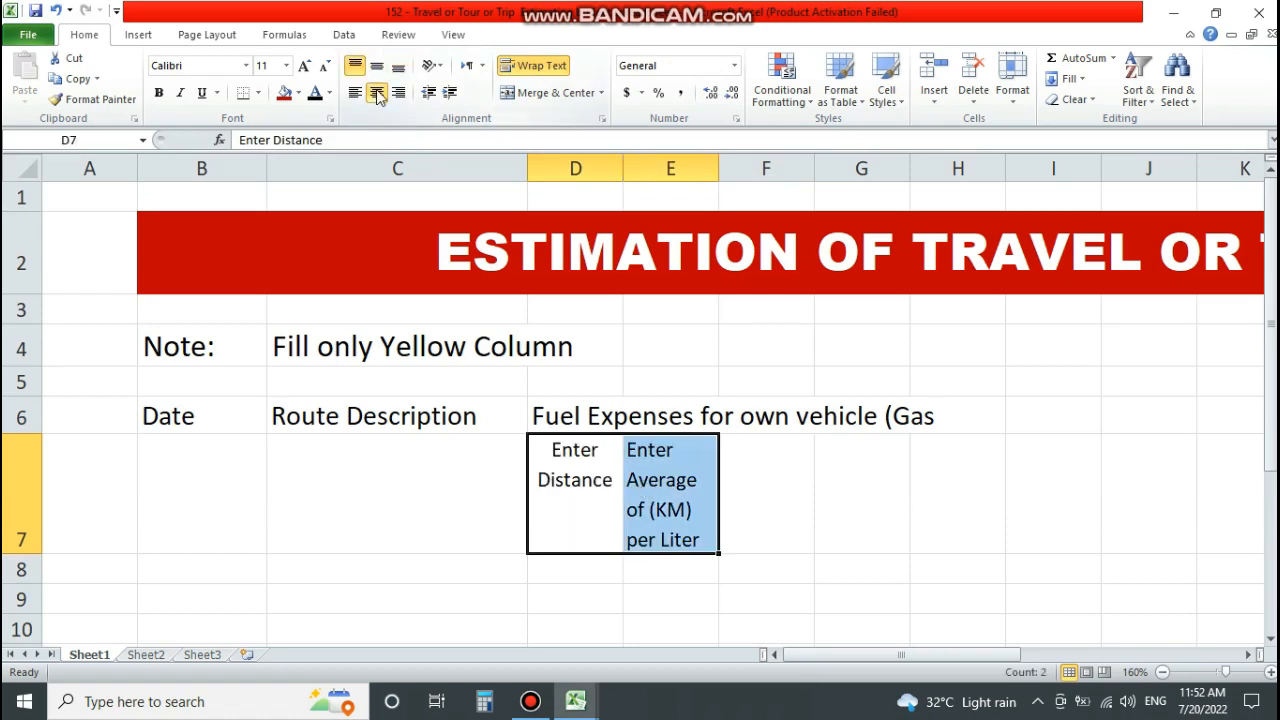
left_click(668, 490)
left_click(376, 92)
Enter the subheading Fuel Required in cell F7.
left_click(760, 500)
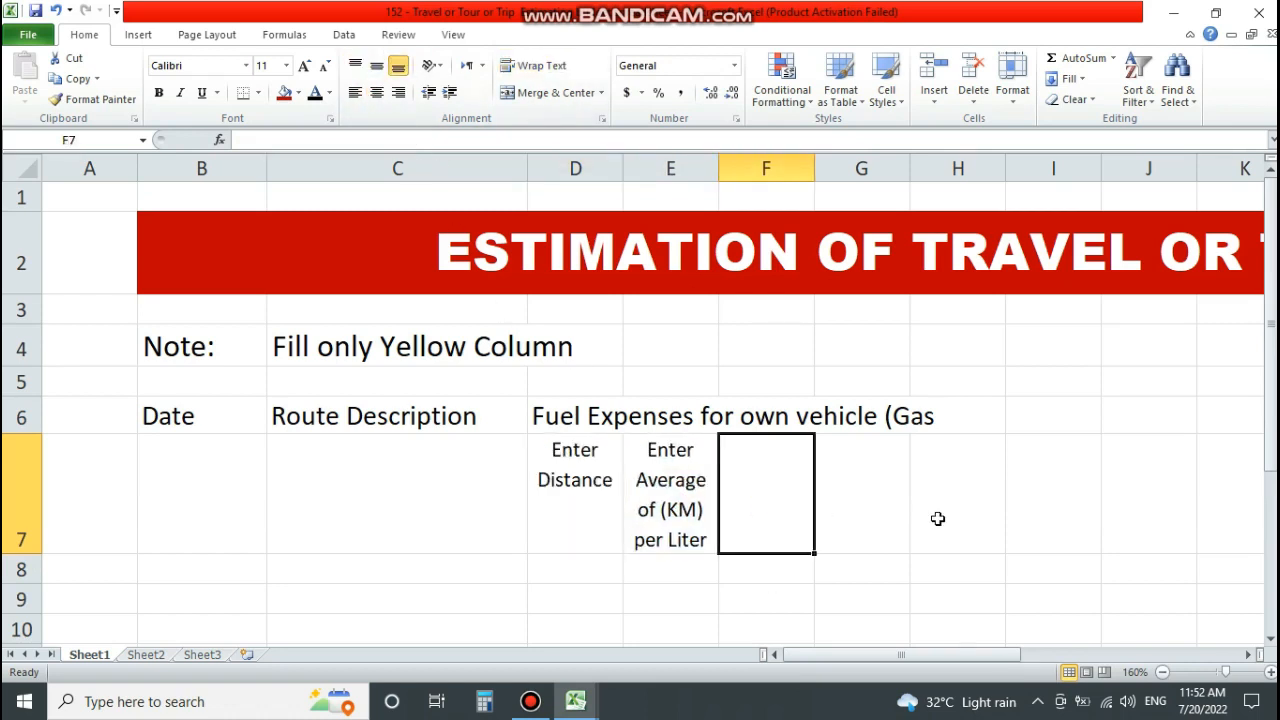
type("Fuel")
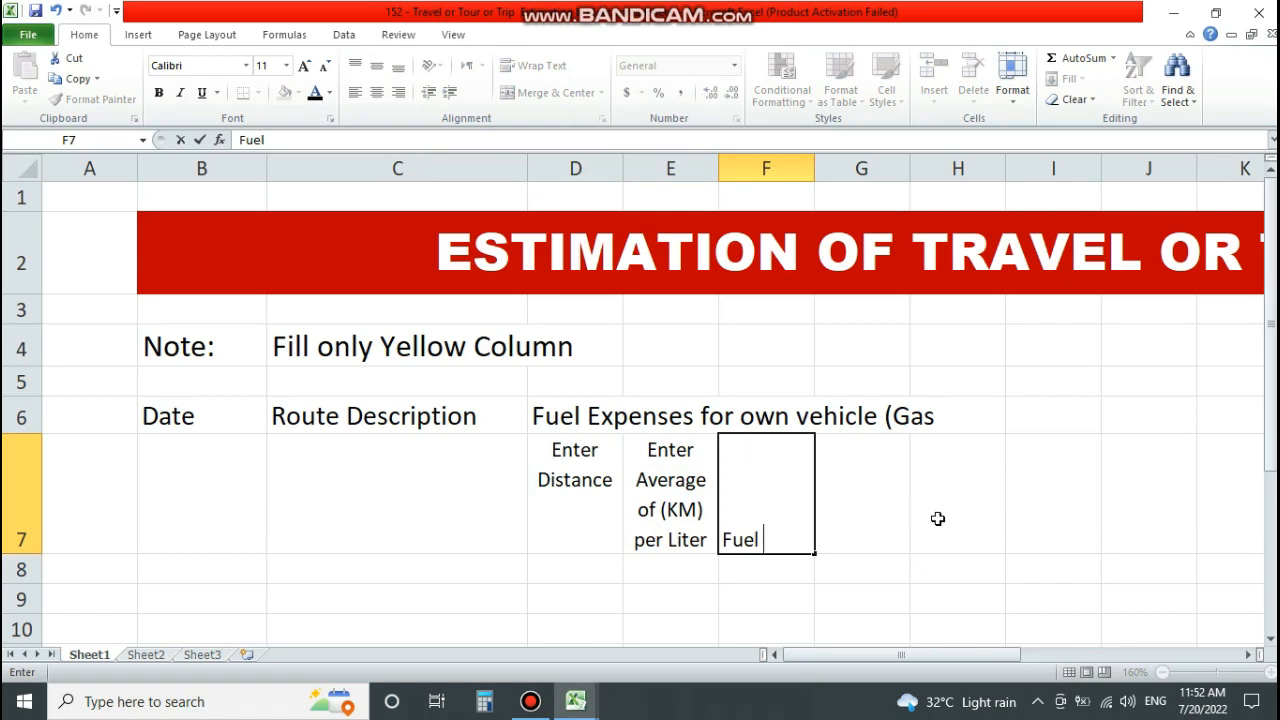
type(" Required")
key("Left")
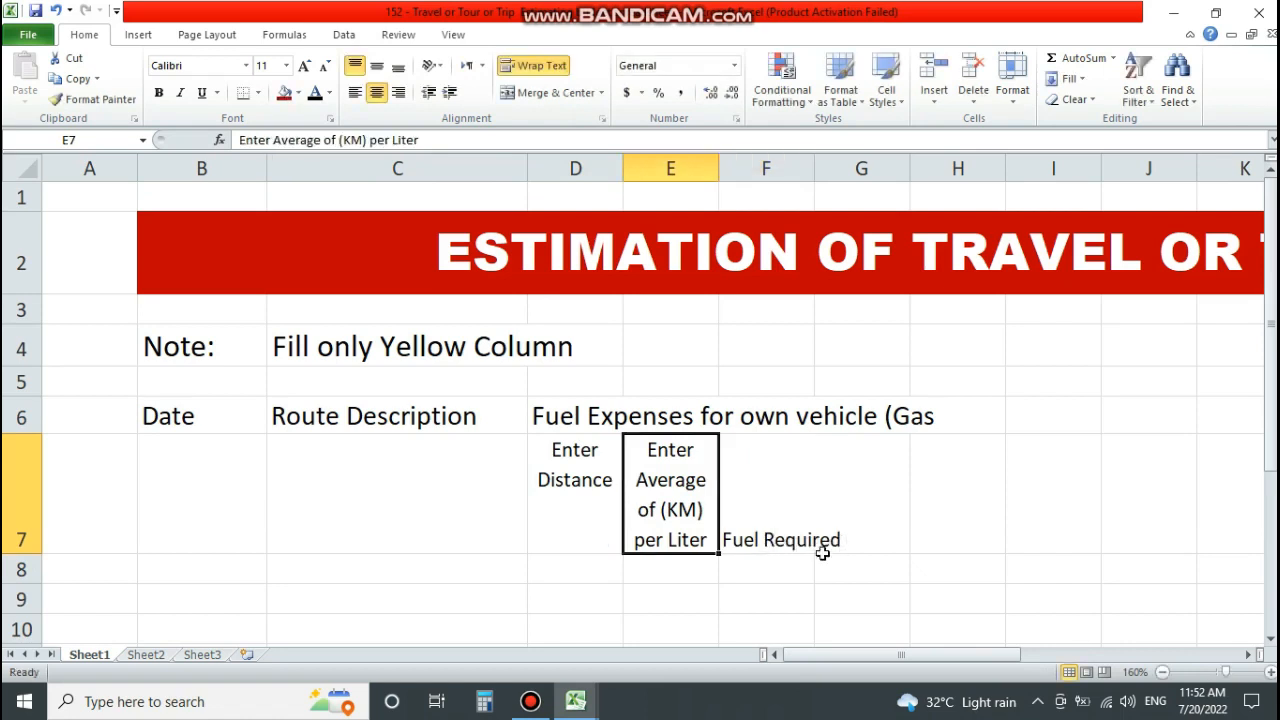
Wrap the text in F7, align it to the top of the cell and centre it horizontally.
left_click(808, 546)
left_click(503, 72)
left_click(376, 65)
left_click(355, 65)
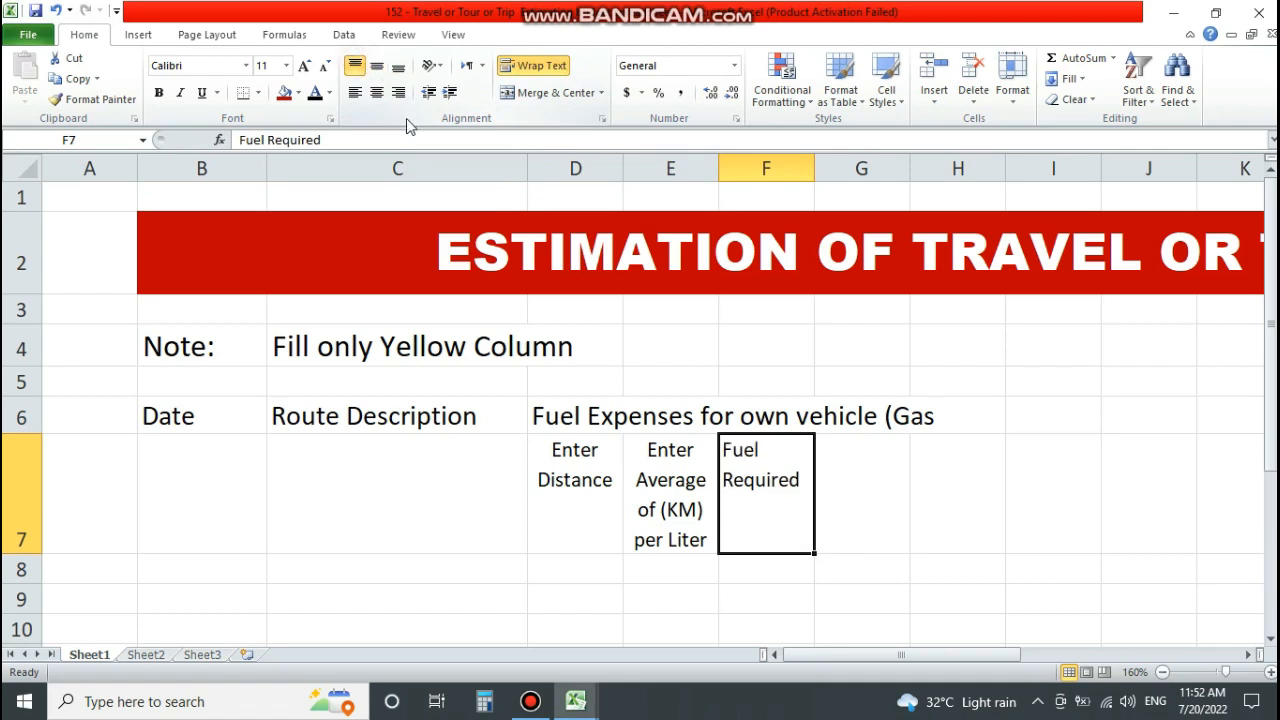
left_click(377, 92)
Append (Liters) to the Fuel Required subheading in F7.
left_click(869, 465)
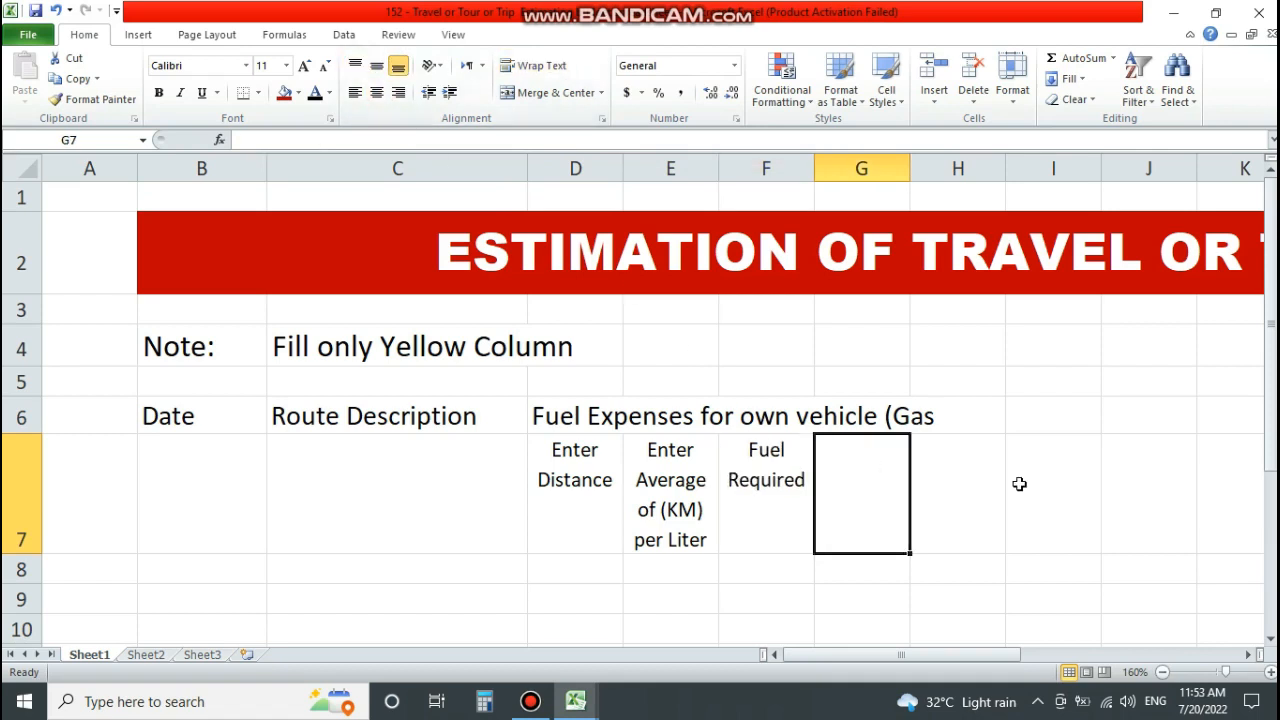
double_click(800, 480)
type("(Liters)")
left_click(858, 476)
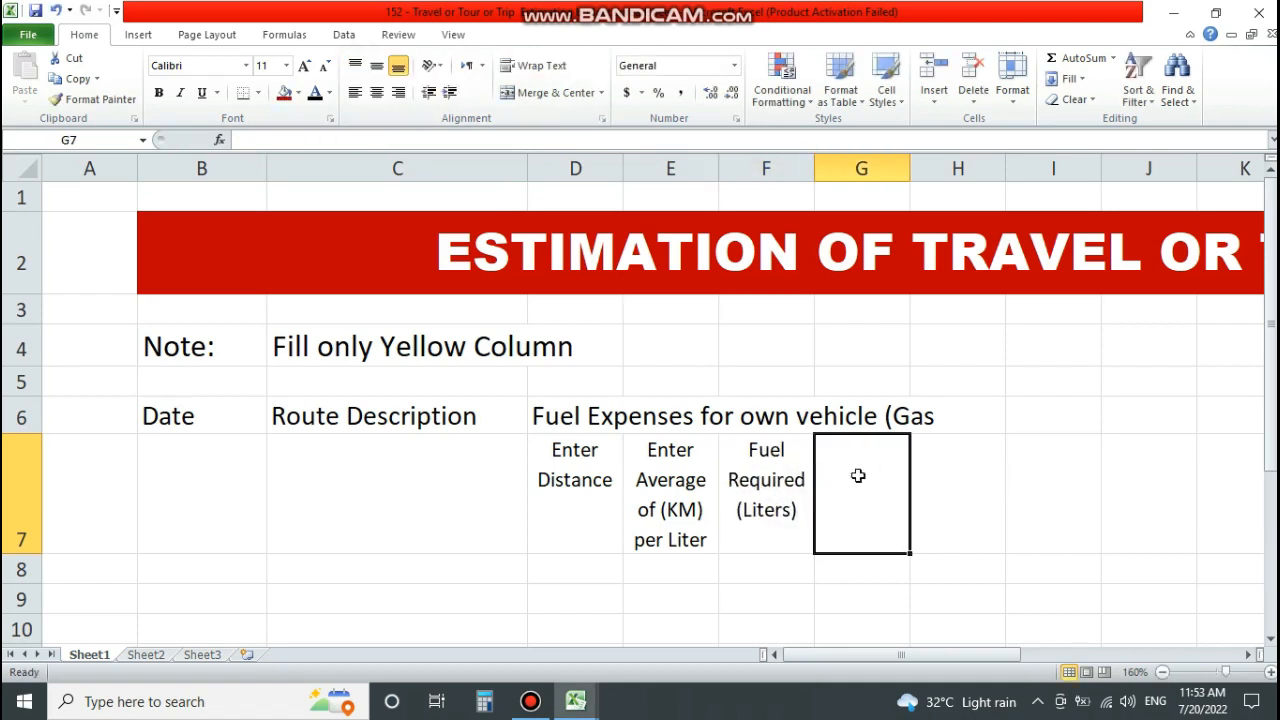
Enter the subheading Enter fuel price per liter in cell G7.
type("Enter pri")
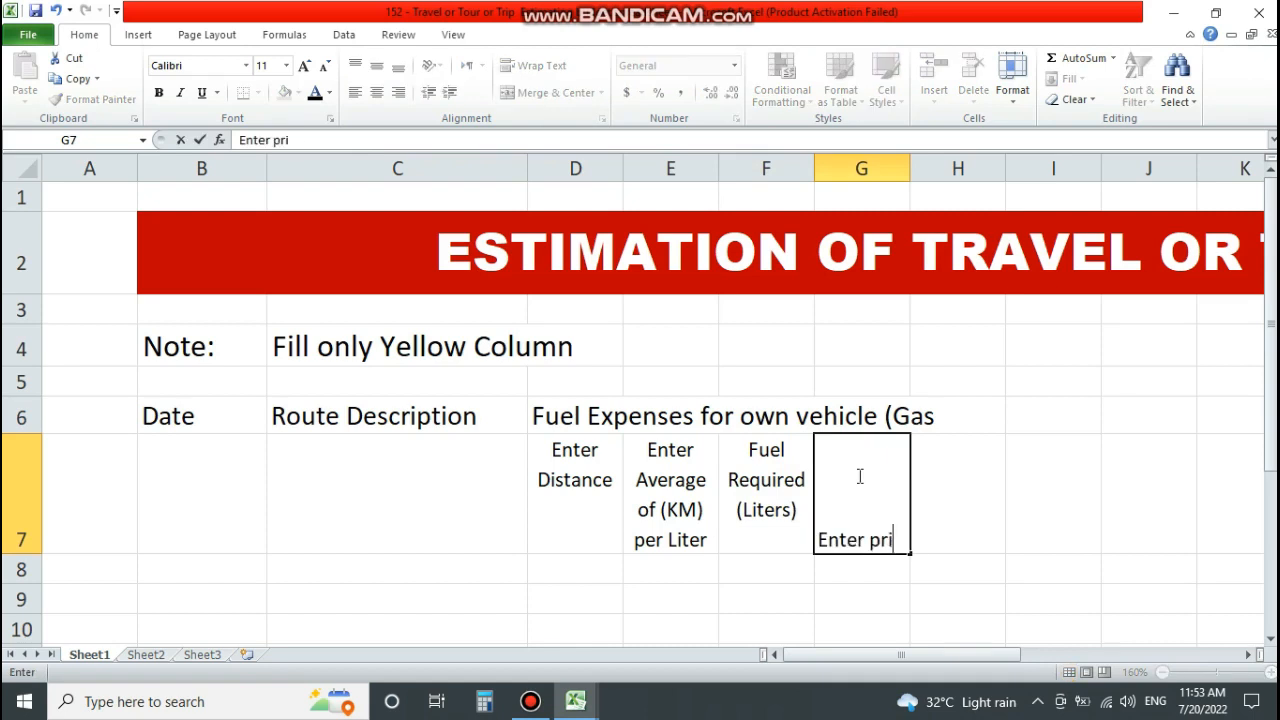
type("ce")
key("BackSpace")
key("BackSpace")
key("BackSpace")
key("BackSpace")
key("BackSpace")
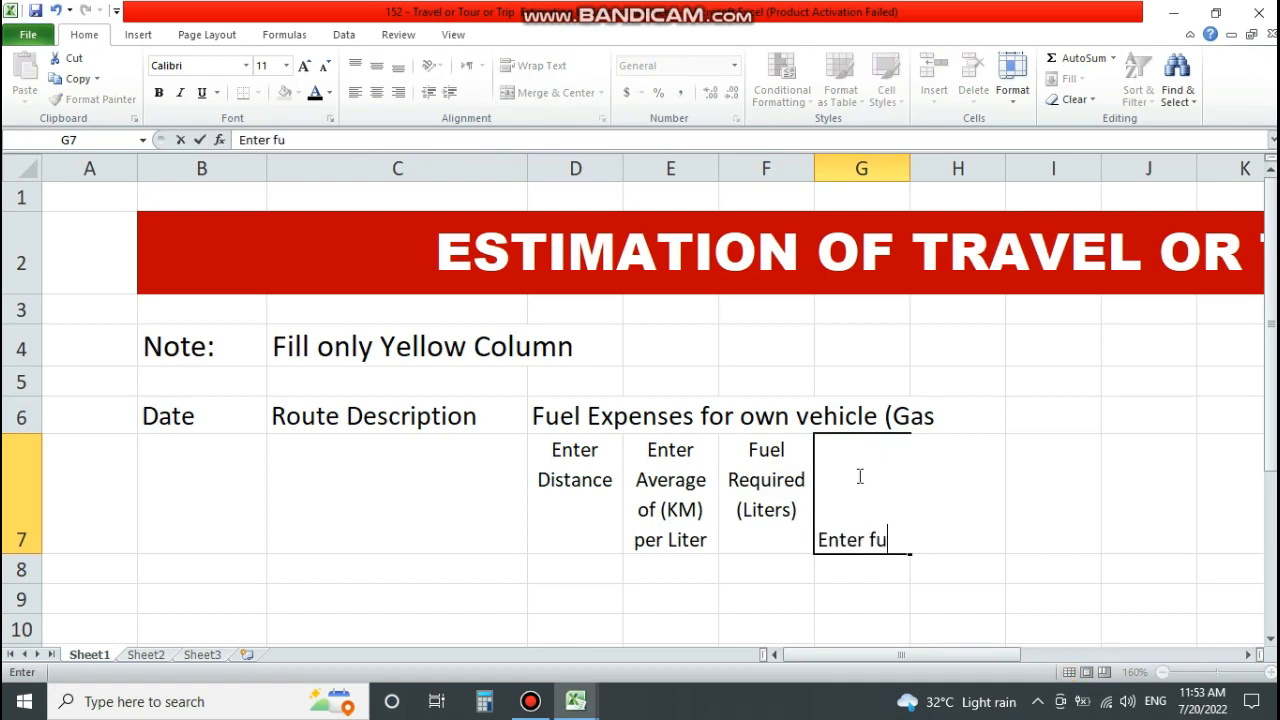
type("uel price per")
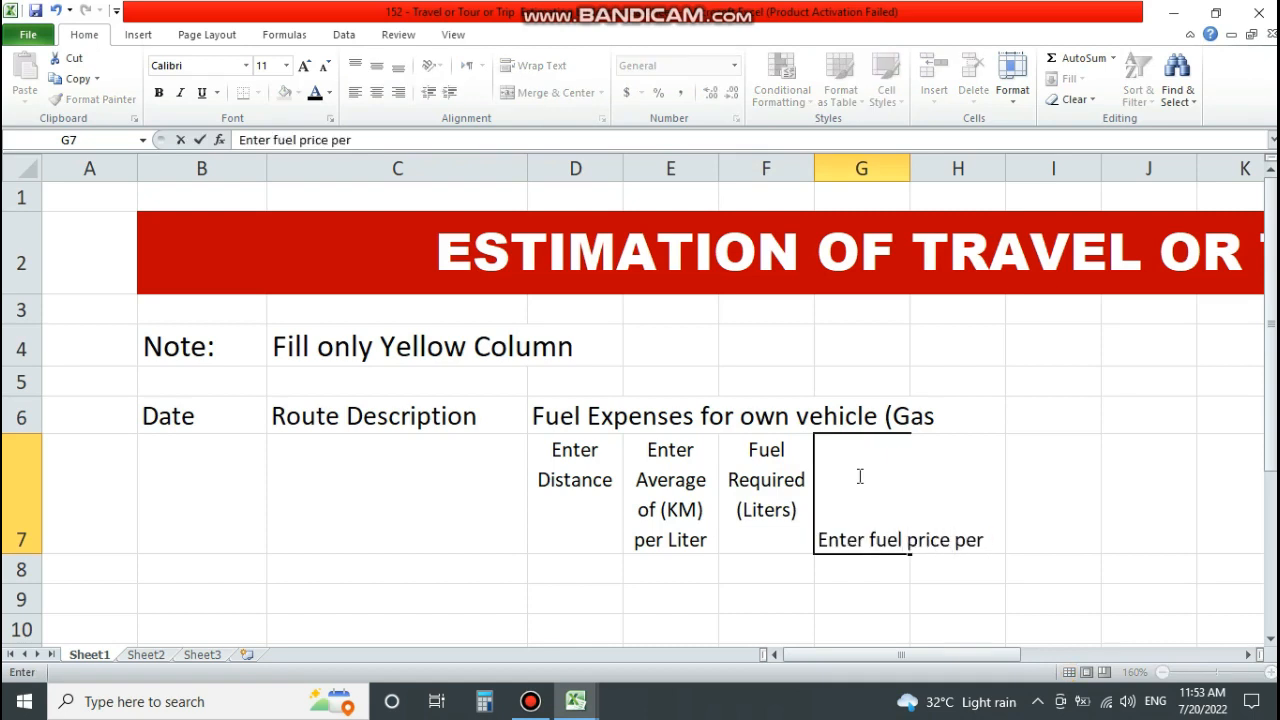
type(" liter")
key("Tab")
left_click(906, 488)
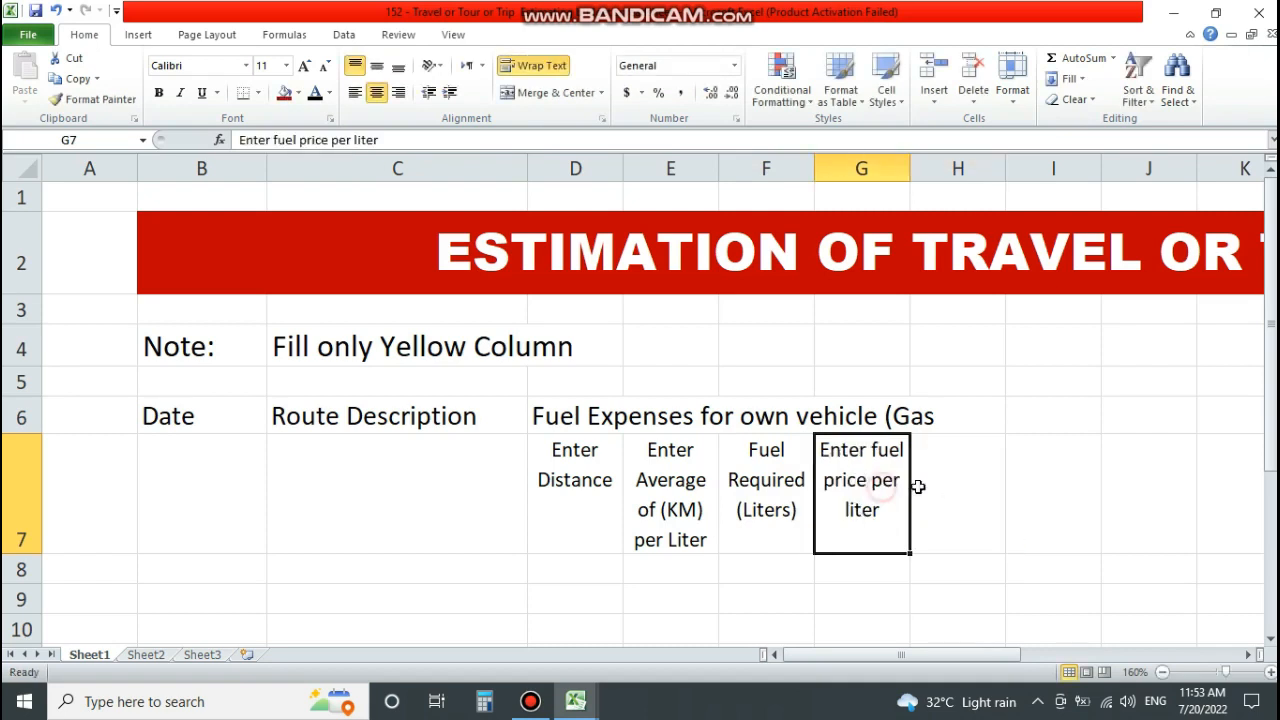
Enter the subheading Total Fuel Expenses (Rs) in cell H7.
left_click(926, 503)
type("T")
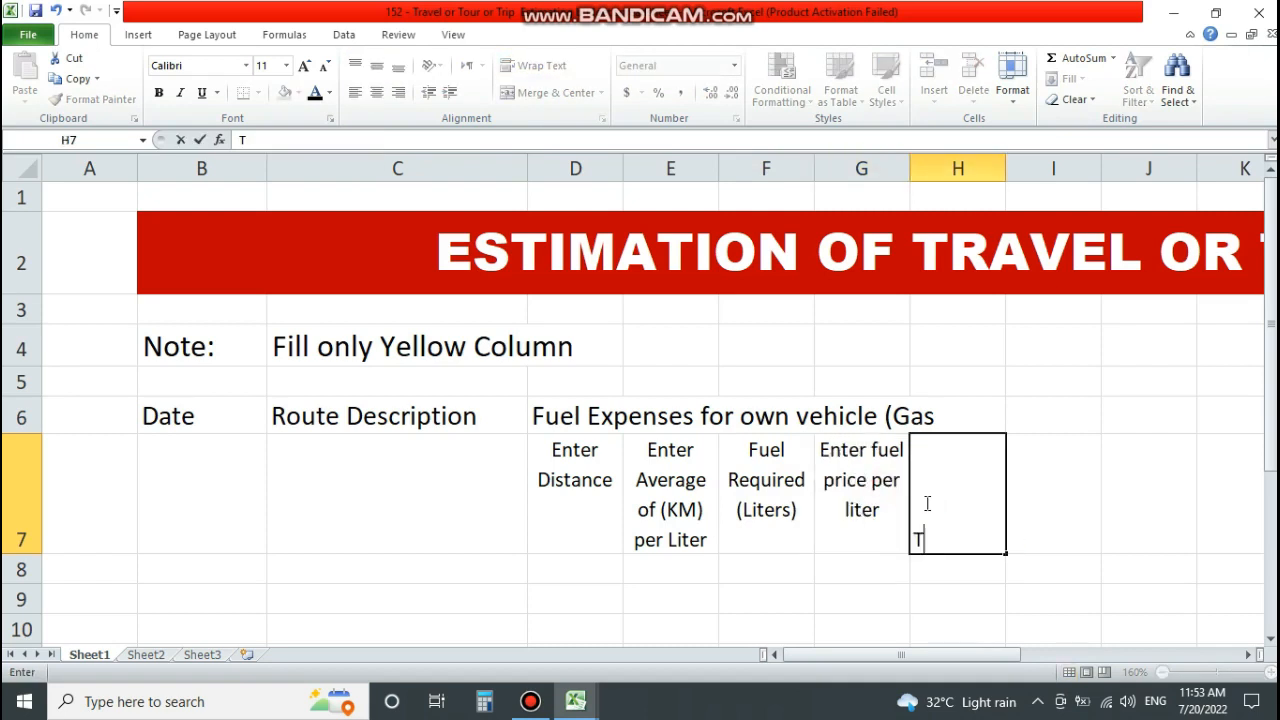
type("otal Fuel Expenses (Rs)")
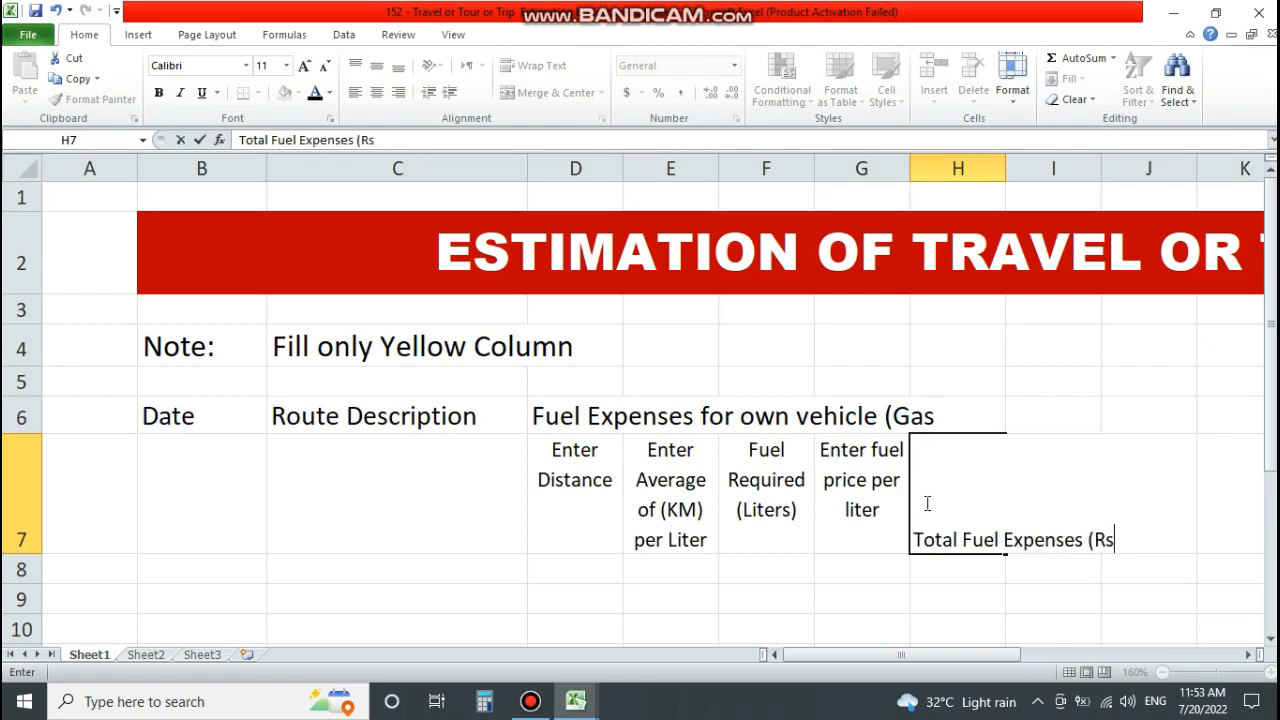
key("Tab")
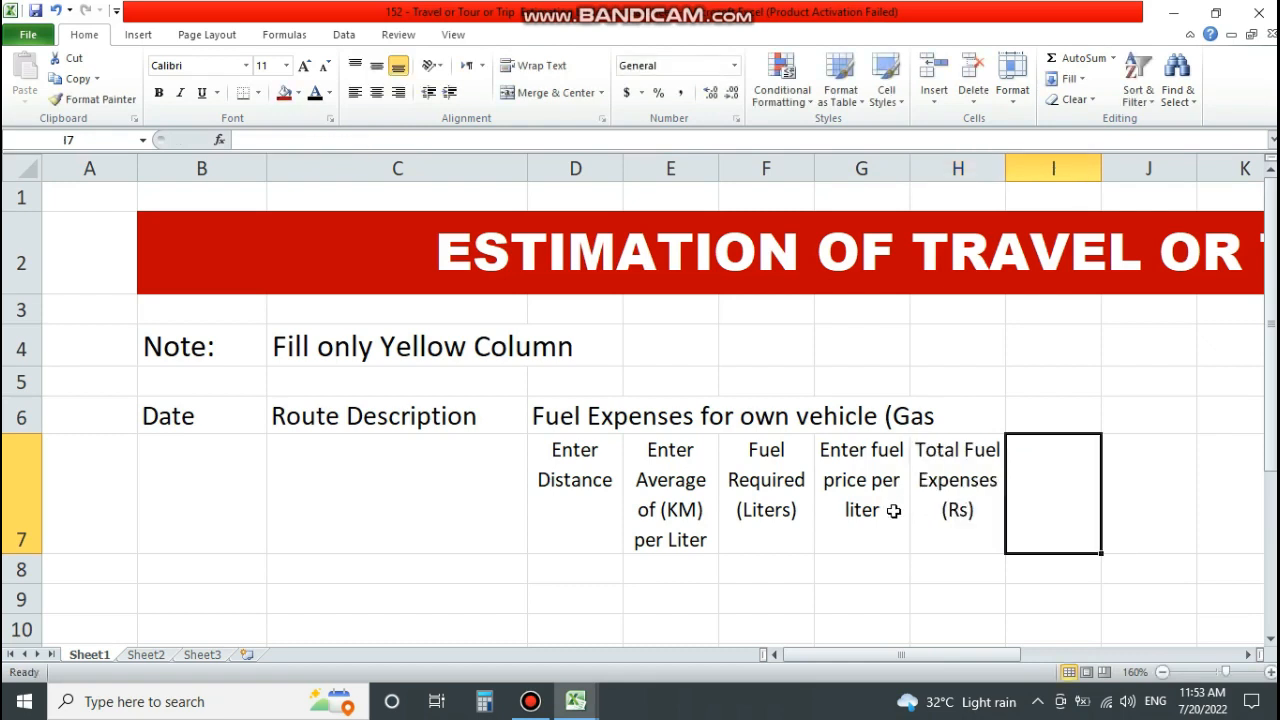
Append (Rs) to the fuel price per liter subheading in G7.
double_click(893, 510)
type("(Rs)")
key("Tab")
key("Tab")
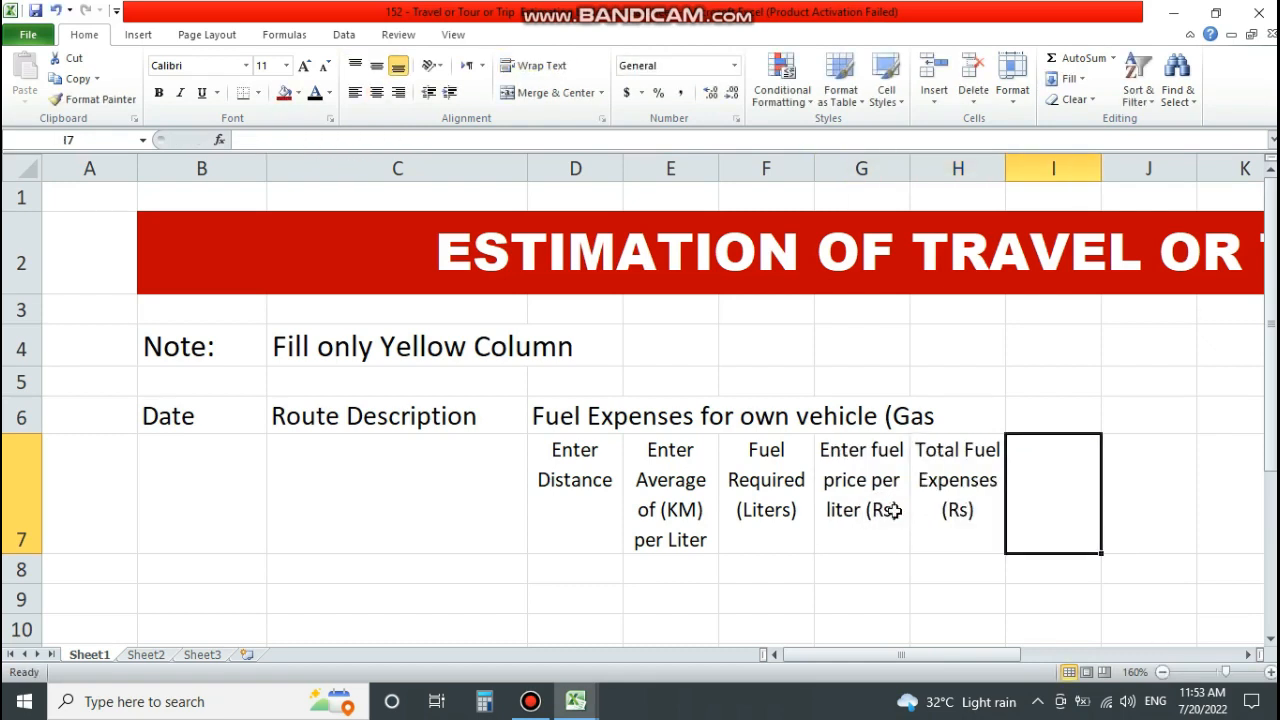
Merge and centre the fuel expenses heading across D6:H6.
left_click_drag(582, 418, 950, 418)
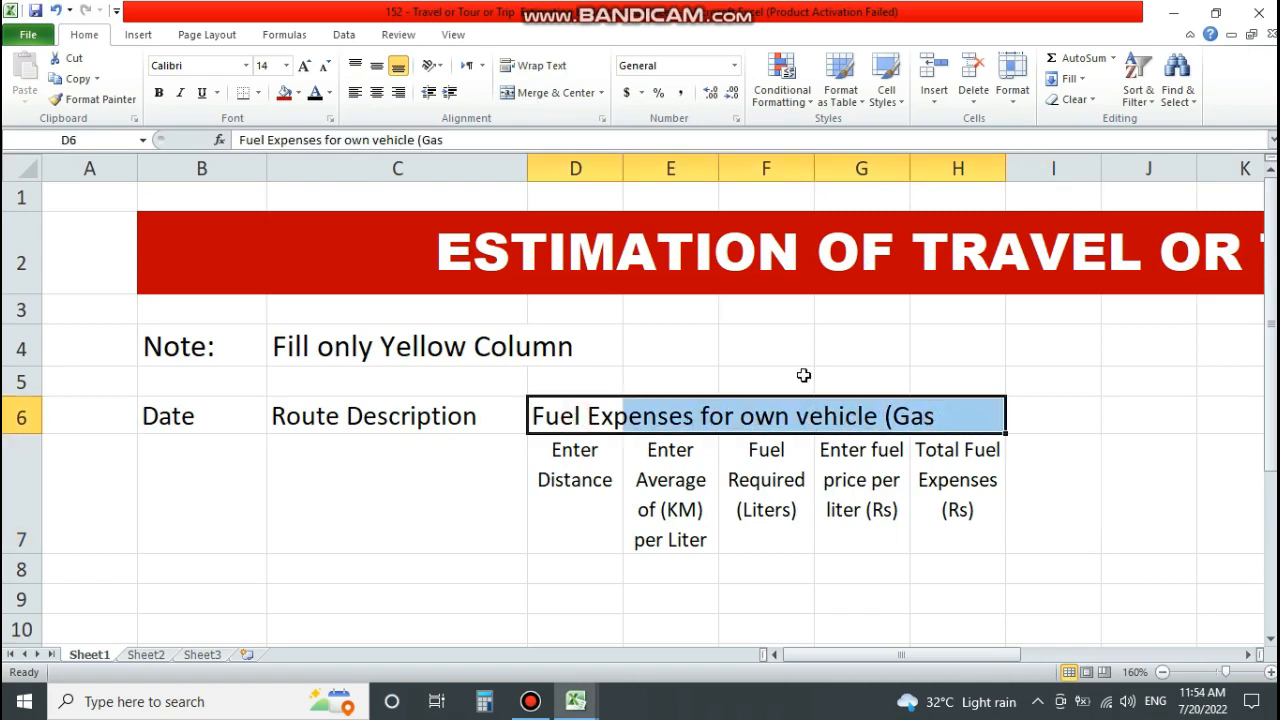
left_click(512, 93)
left_click(580, 484)
Widen column E and reduce the height of row 7 to fit the three-line subheadings.
left_click(681, 500)
left_click_drag(718, 168, 755, 168)
left_click_drag(20, 555, 20, 537)
key("Tab")
Set the headings in B6:H7 to font size 14, making row 7 taller and column D wider.
left_click_drag(183, 418, 990, 500)
left_click(286, 65)
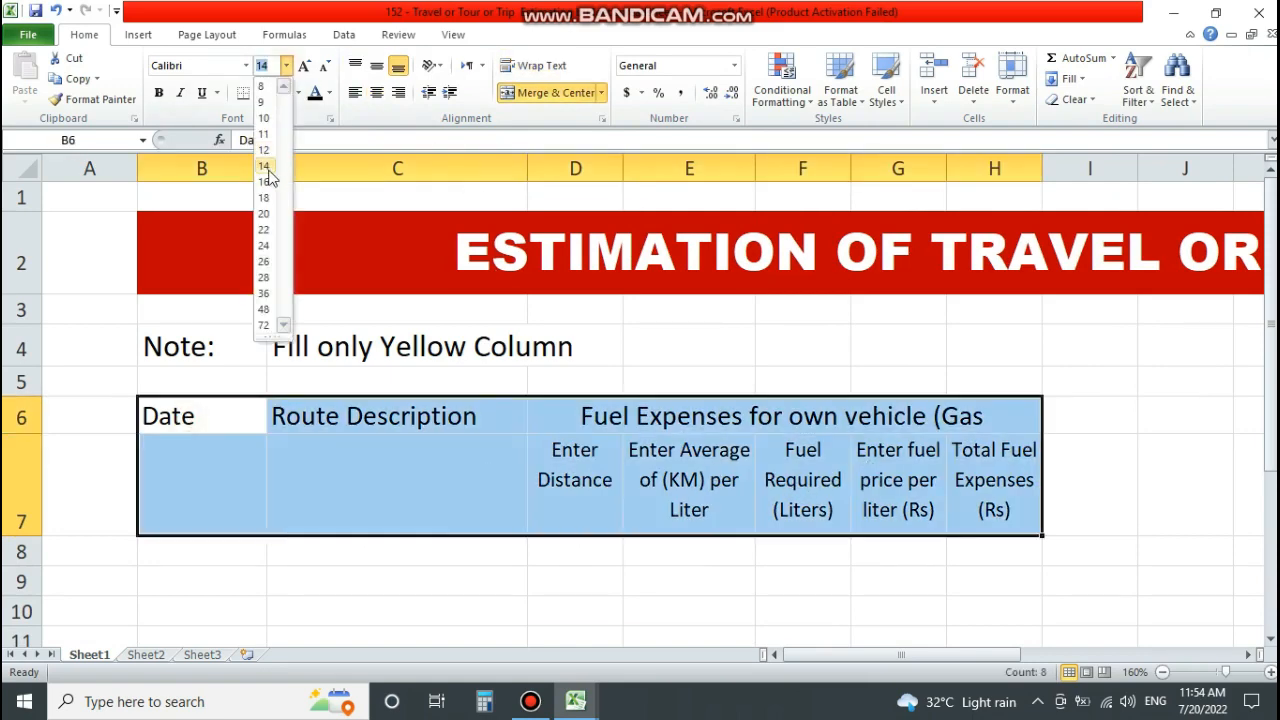
left_click(265, 170)
left_click_drag(27, 535, 23, 550)
left_click_drag(624, 174, 643, 172)
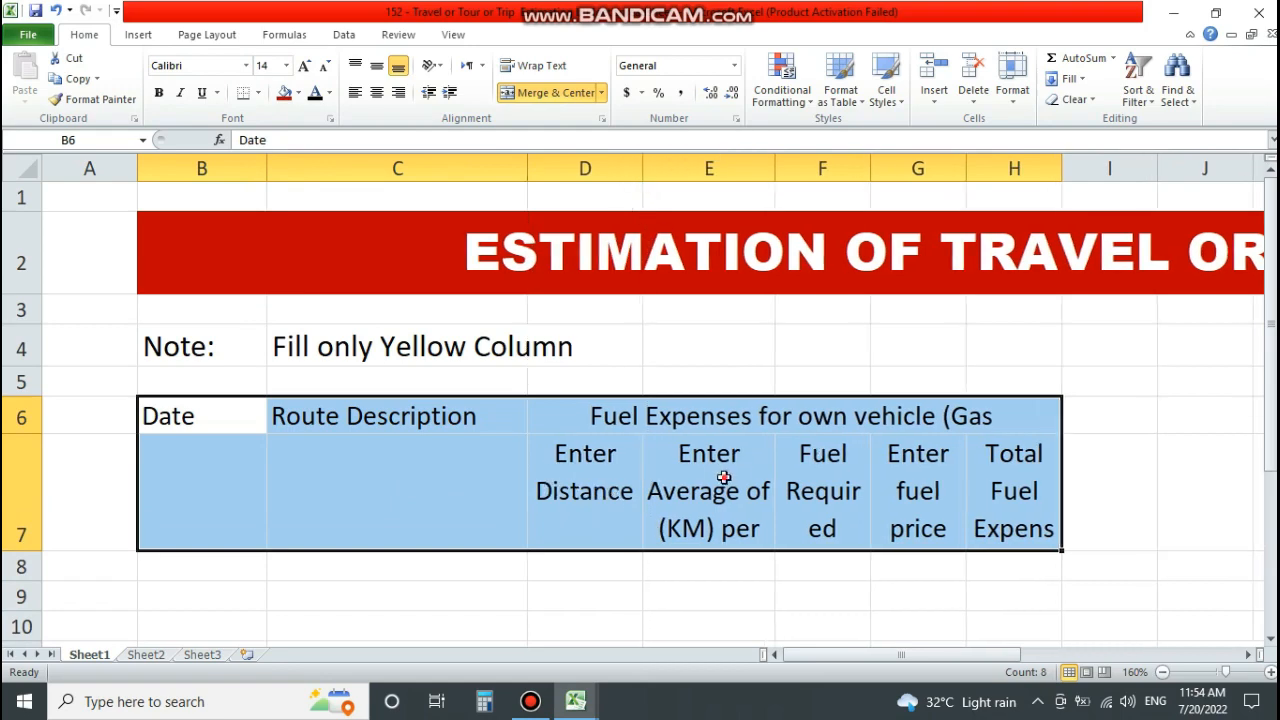
Merge and centre Date across B6:B7 and Route Description across C6:C7, aligning both to the top of the cell.
left_click(835, 487)
left_click_drag(200, 418, 211, 457)
left_click(555, 92)
left_click_drag(397, 416, 397, 500)
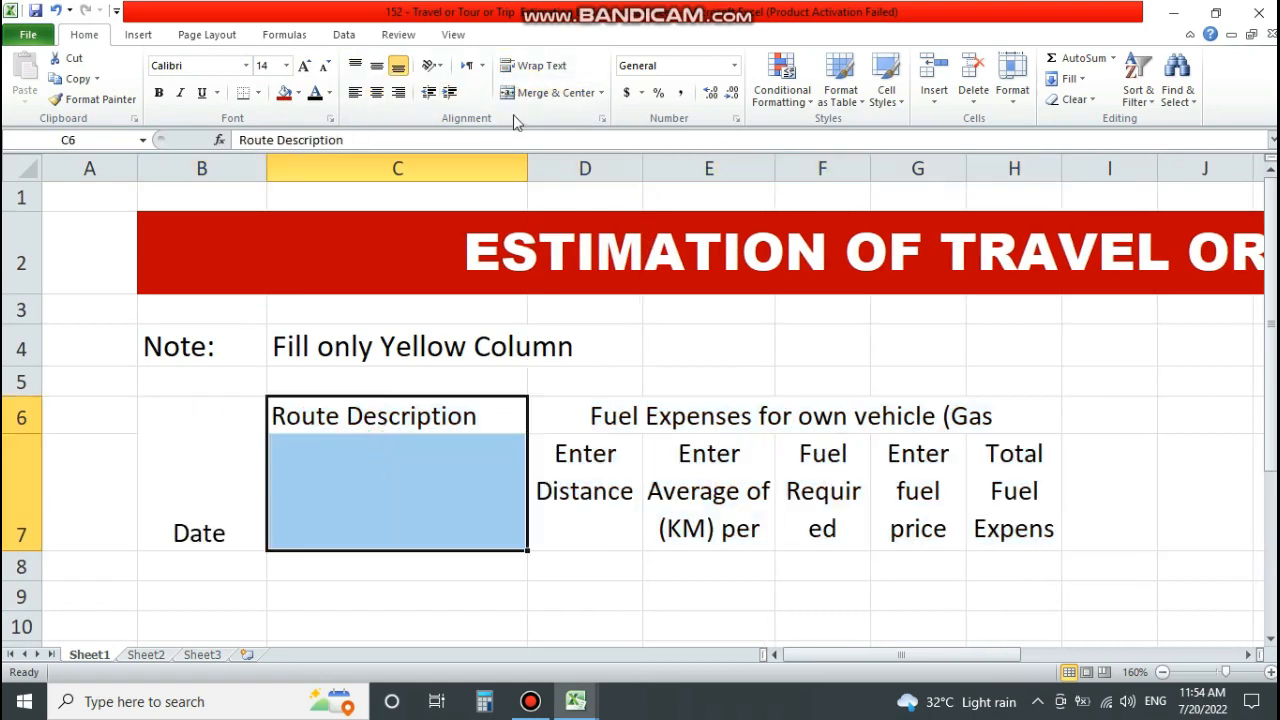
left_click(555, 92)
left_click_drag(200, 416, 400, 500)
left_click(355, 65)
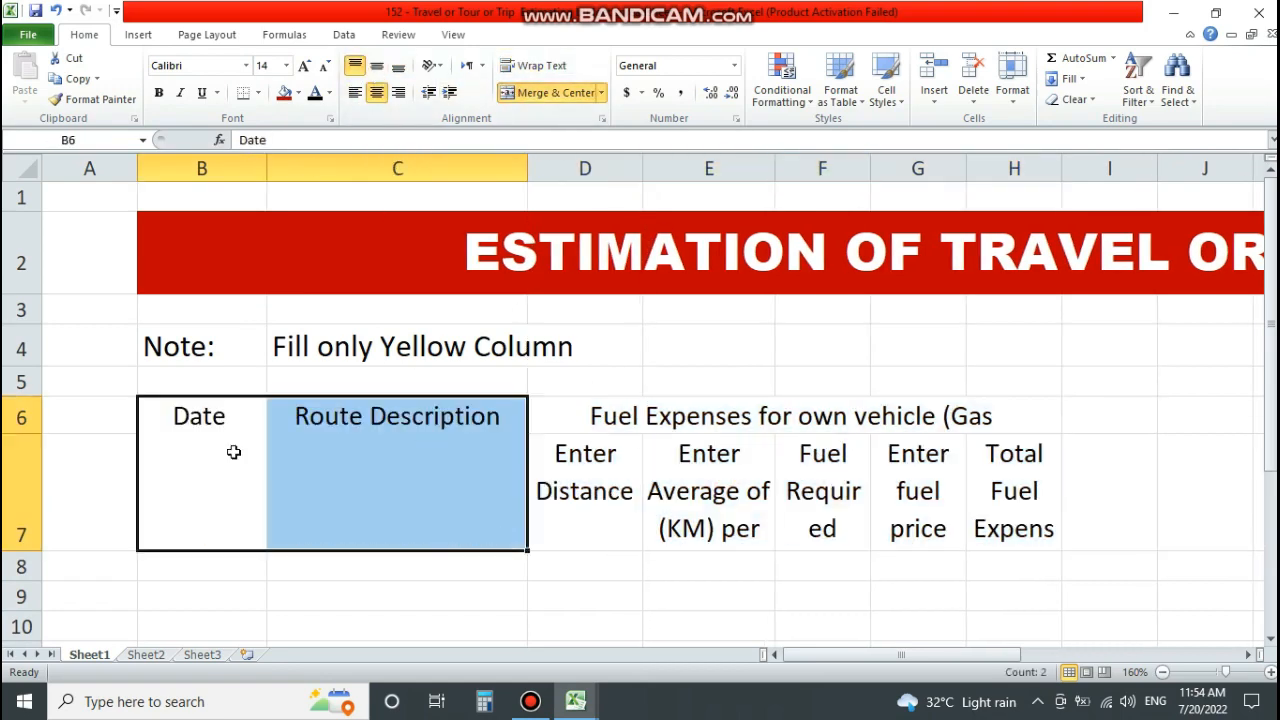
Fill the heading range B6:W7 with standard purple and apply all borders.
left_click_drag(231, 449, 1267, 469)
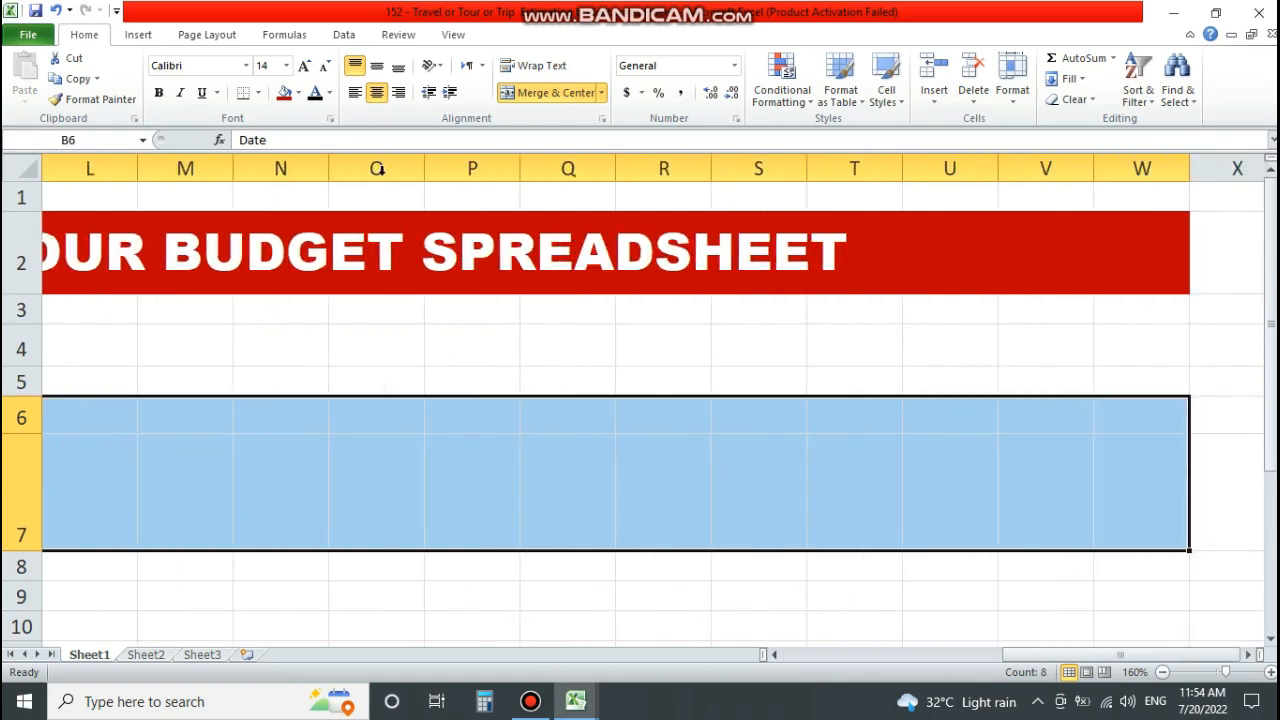
left_click(298, 92)
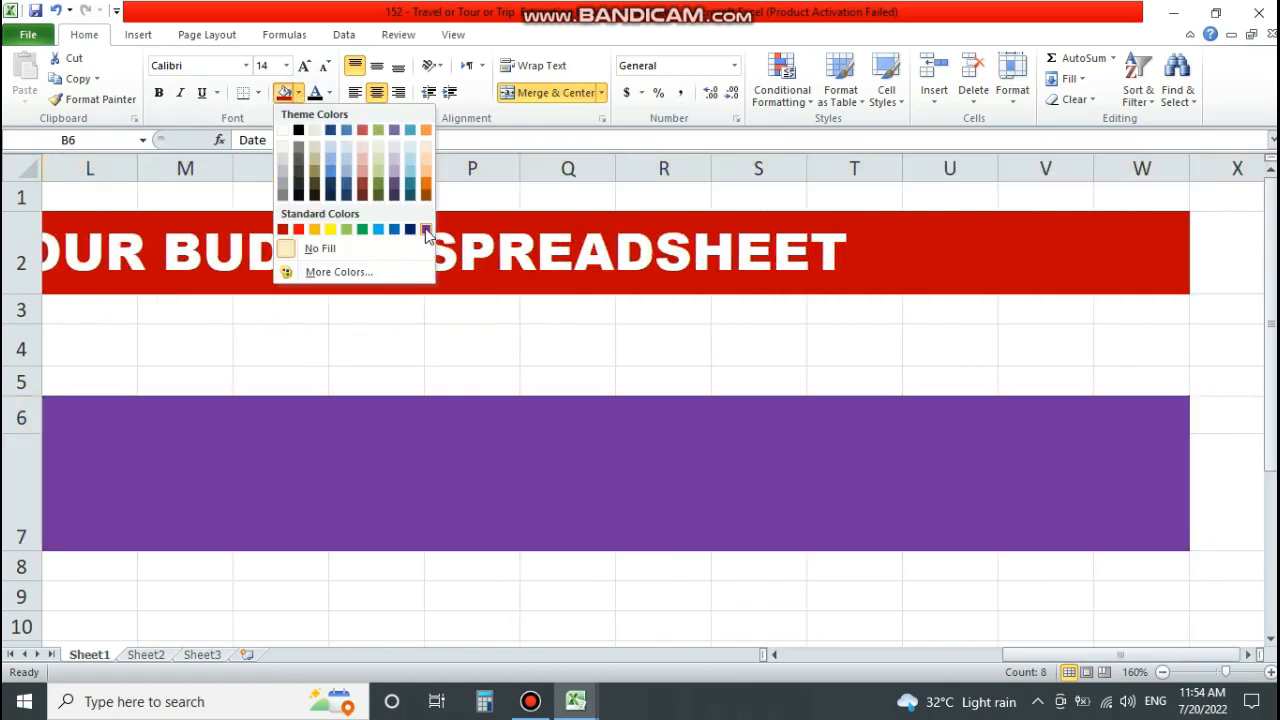
left_click(425, 229)
left_click(258, 92)
left_click(255, 245)
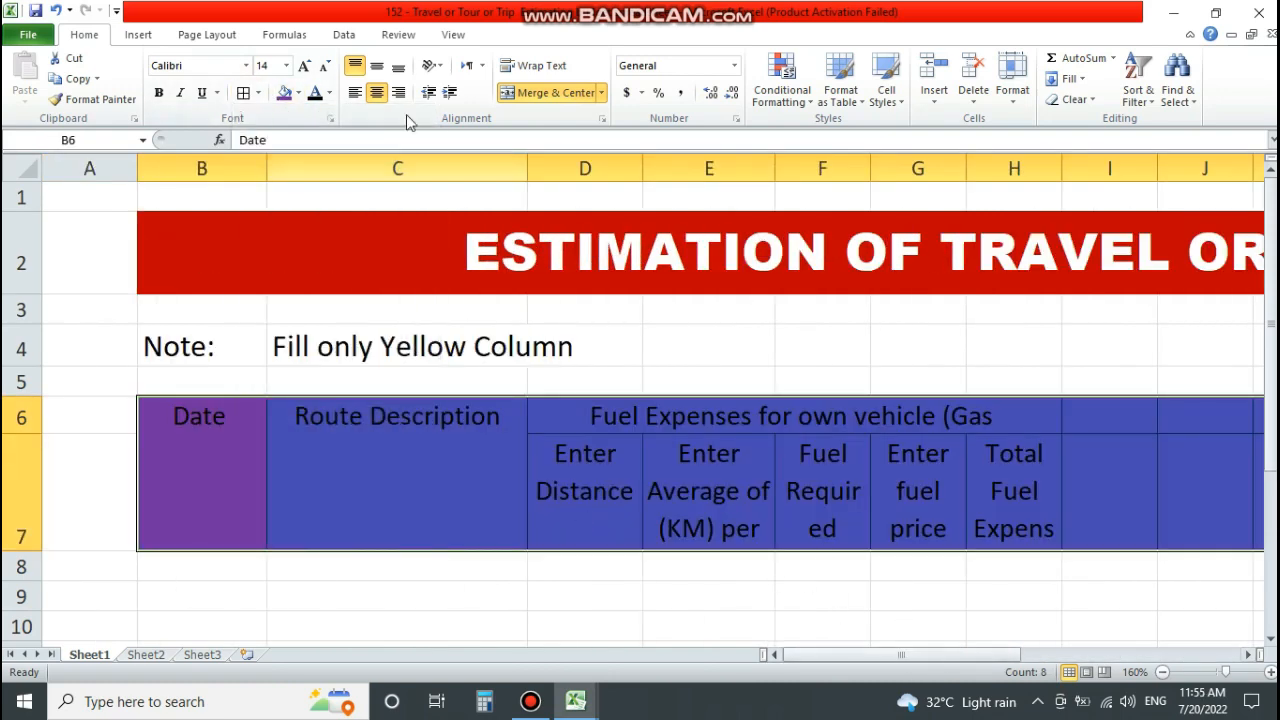
Set the font colour of the heading range B6:W7 to white.
left_click(329, 93)
left_click(316, 154)
left_click(400, 440)
Make the fuel expenses heading, its subheadings in D7:H7, and the Date and Route Description headings bold.
left_click_drag(851, 655, 938, 653)
left_click(514, 414)
left_click(383, 413)
left_click(158, 92)
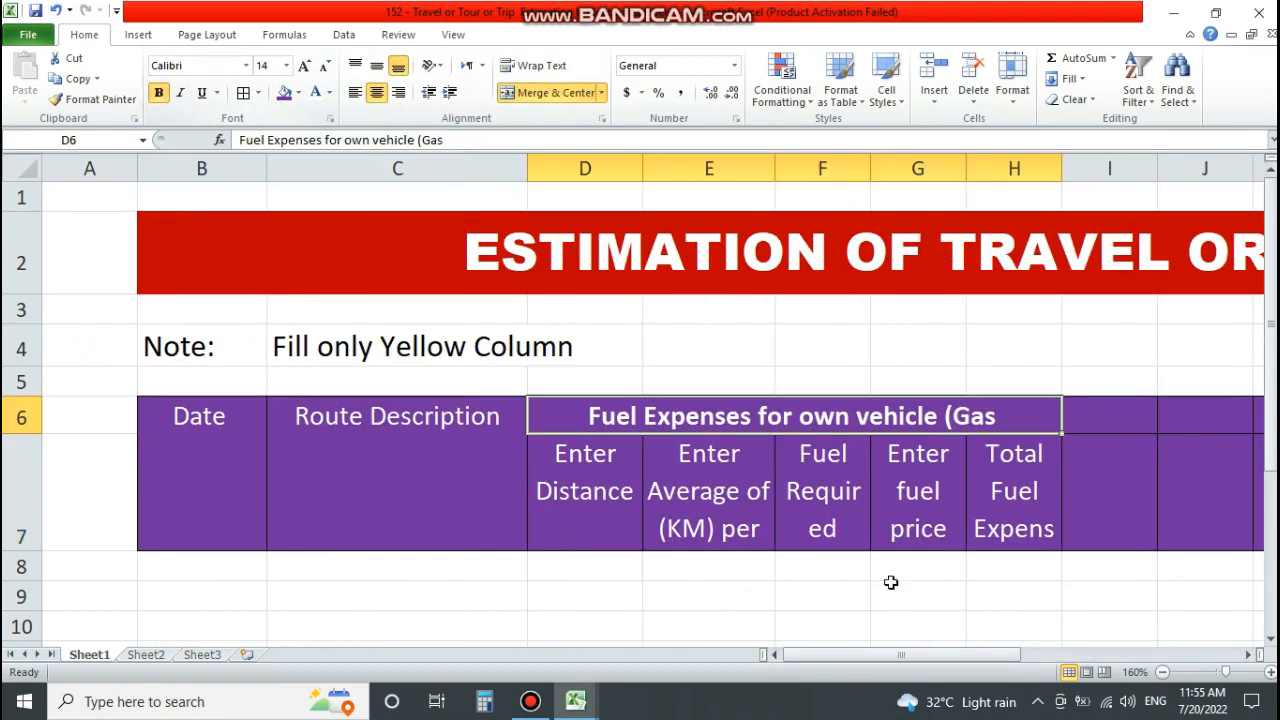
left_click(712, 489)
left_click_drag(600, 494, 974, 489)
left_click(158, 92)
left_click(709, 490)
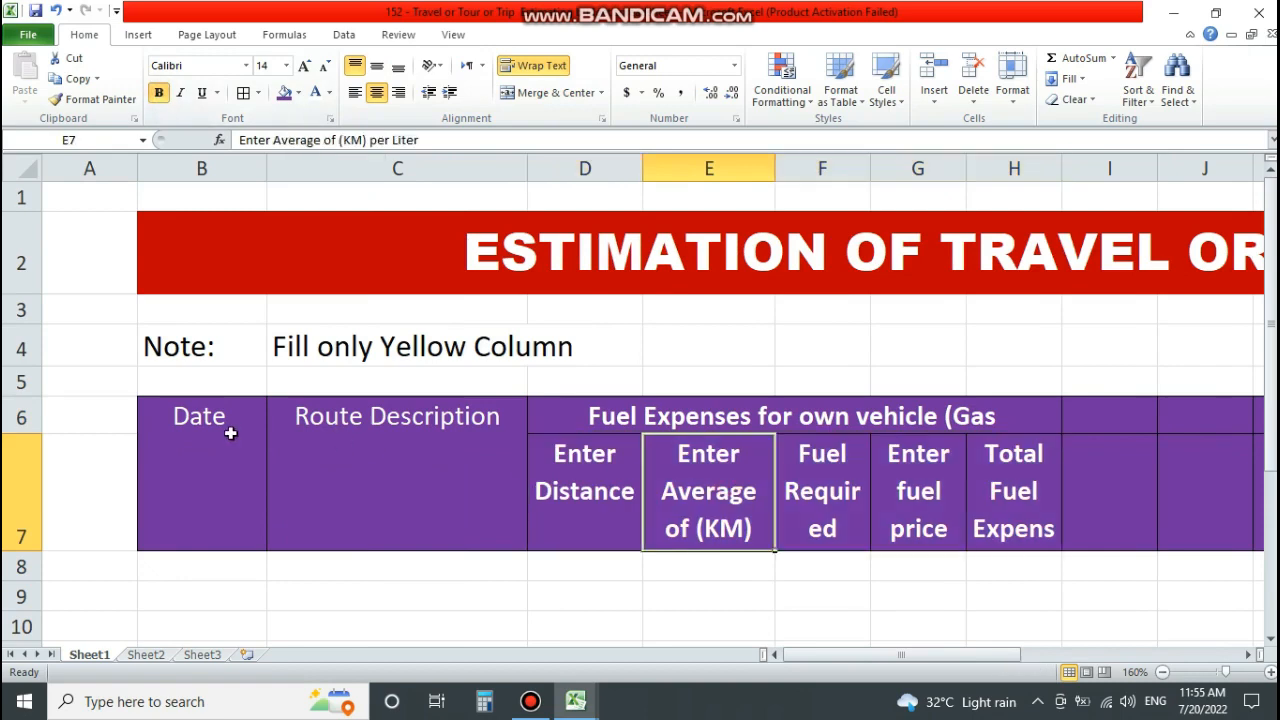
left_click_drag(229, 429, 400, 440)
left_click(709, 490)
Complete the heading in D6 to read Fuel Expenses for own vehicle (Gas, Petrol or Diesel).
left_click_drag(832, 660, 889, 660)
left_click(480, 416)
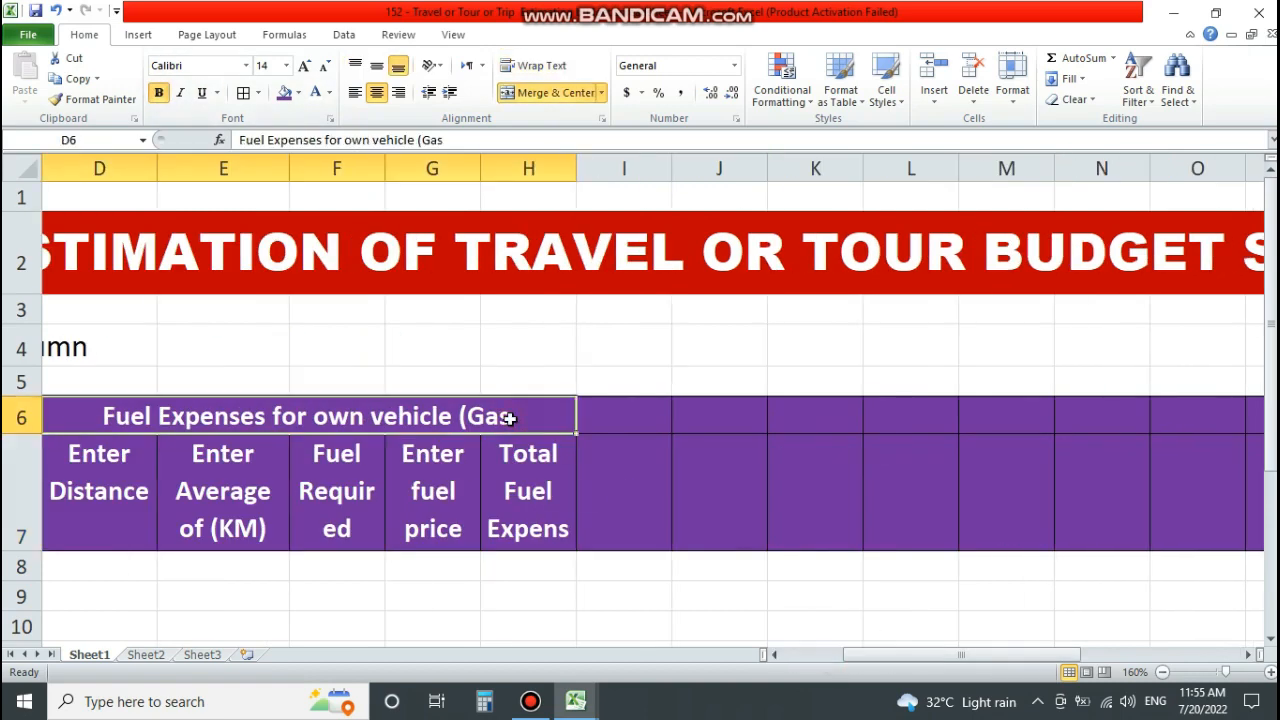
left_click(571, 139)
type("Pe")
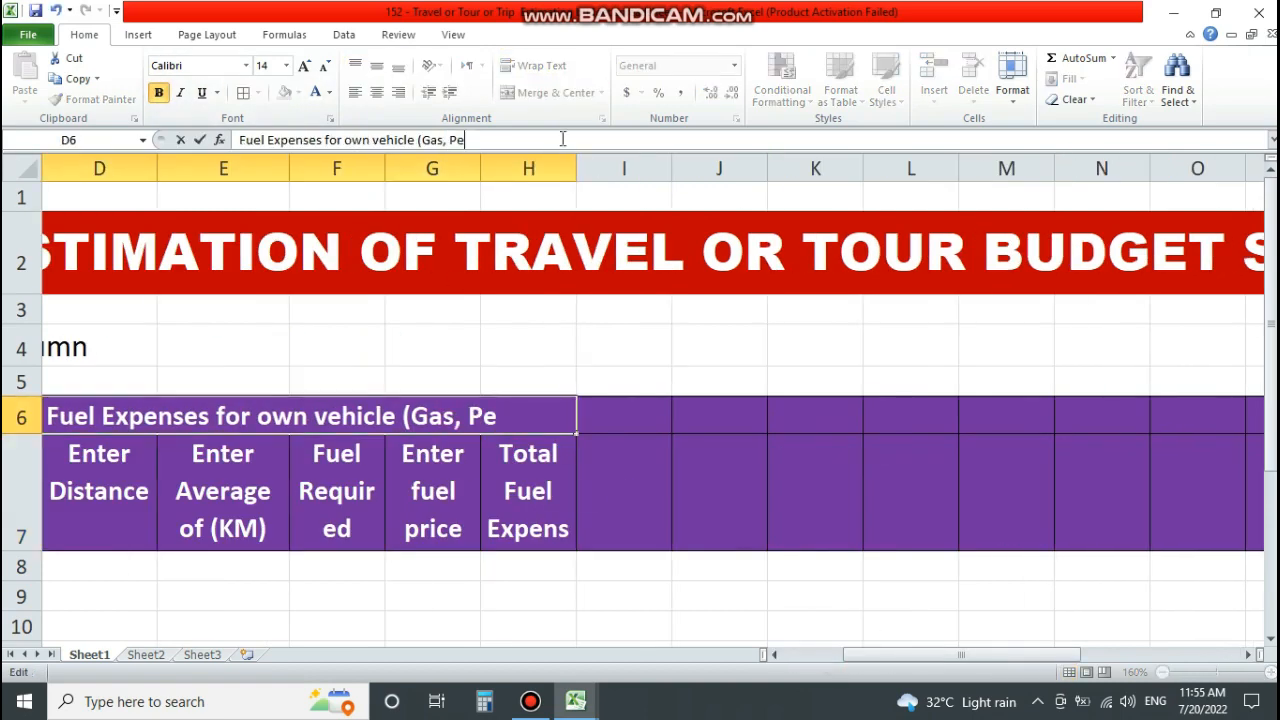
type("trol or Di")
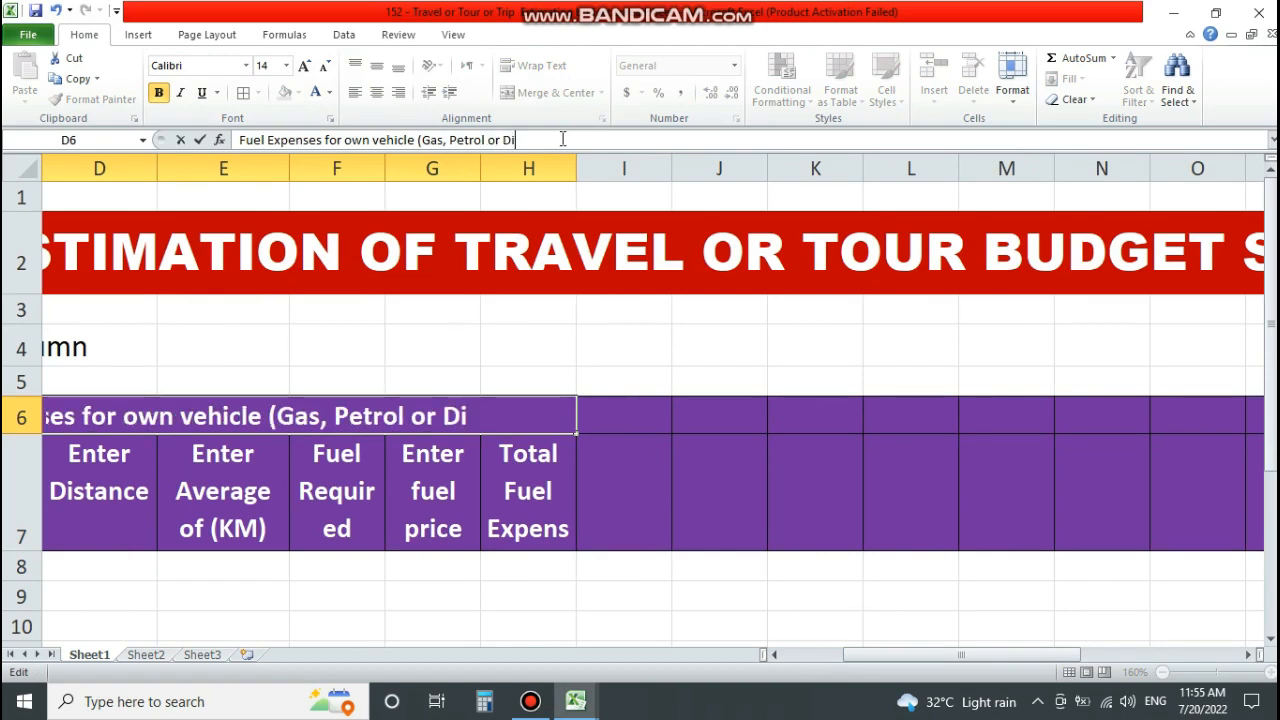
type("esel")
key("Tab")
Widen columns D through H so the fuel expenses heading and all its subheadings fit in full.
left_click(387, 416)
scroll(387, 416, "left", 2)
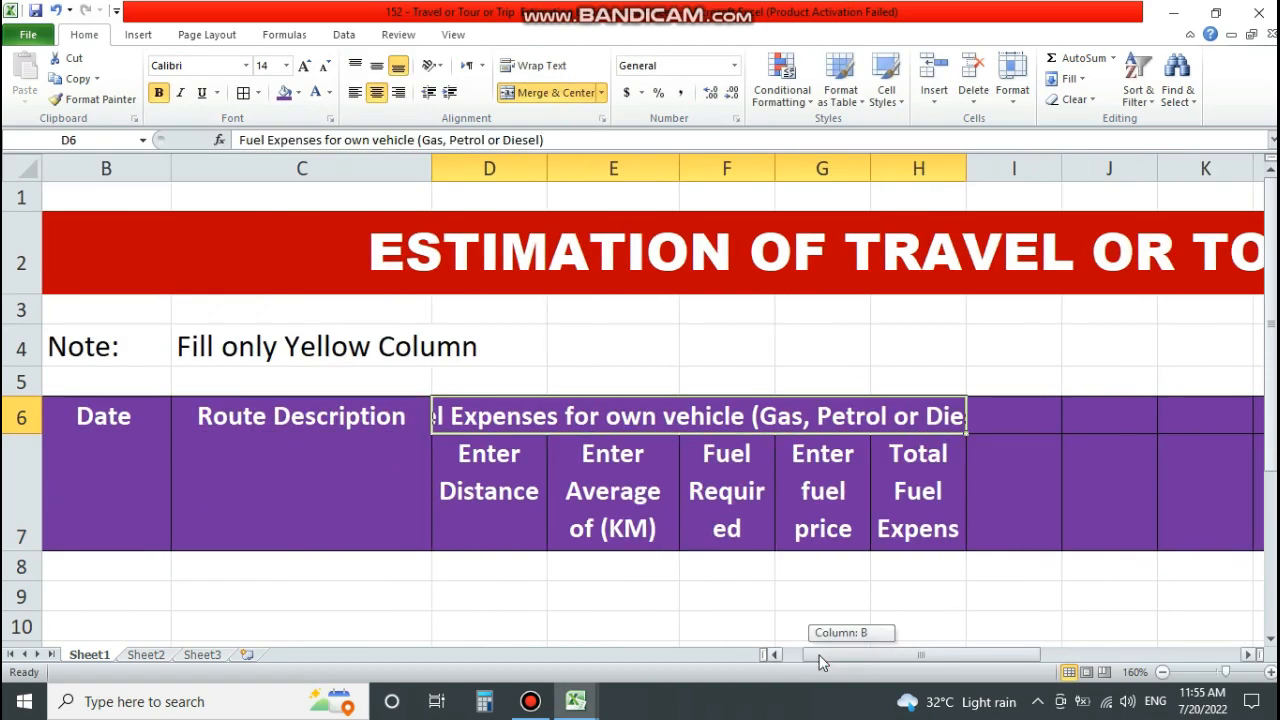
left_click_drag(489, 168, 882, 160)
left_click(920, 470)
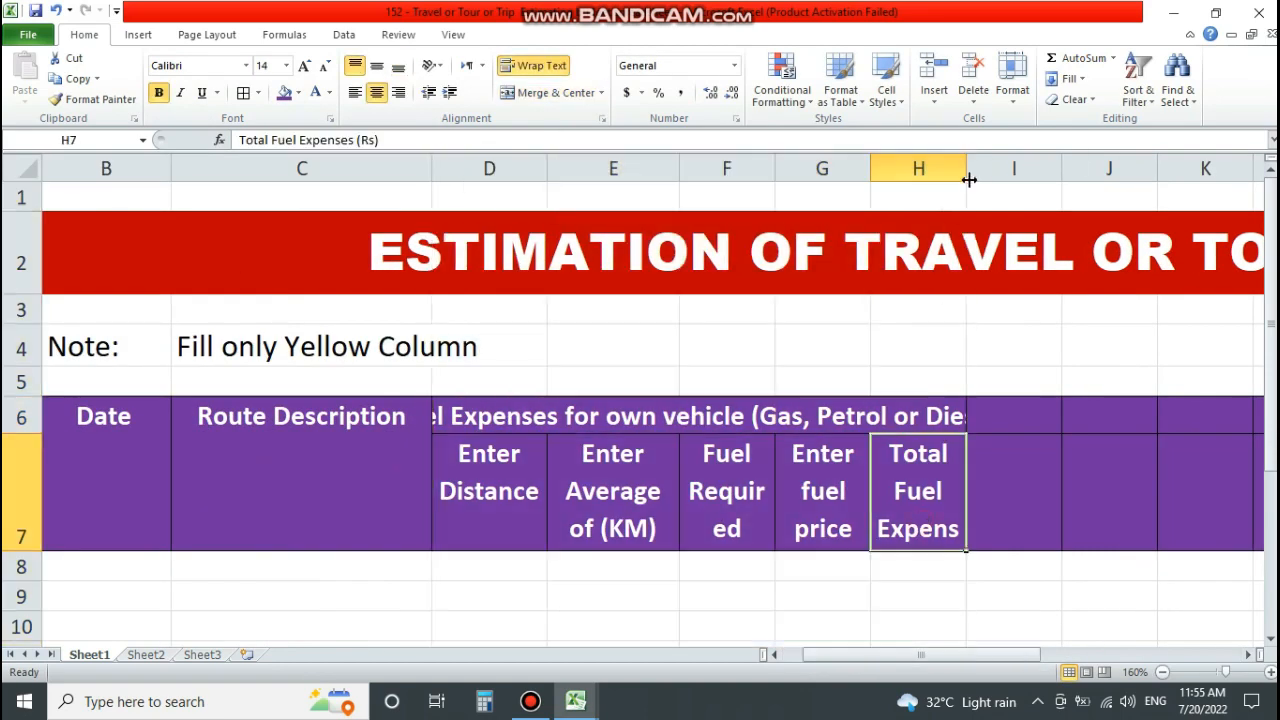
left_click_drag(967, 174, 998, 171)
left_click(812, 466)
left_click_drag(862, 159, 914, 162)
left_click_drag(777, 167, 807, 167)
left_click_drag(680, 168, 690, 168)
left_click_drag(547, 168, 552, 168)
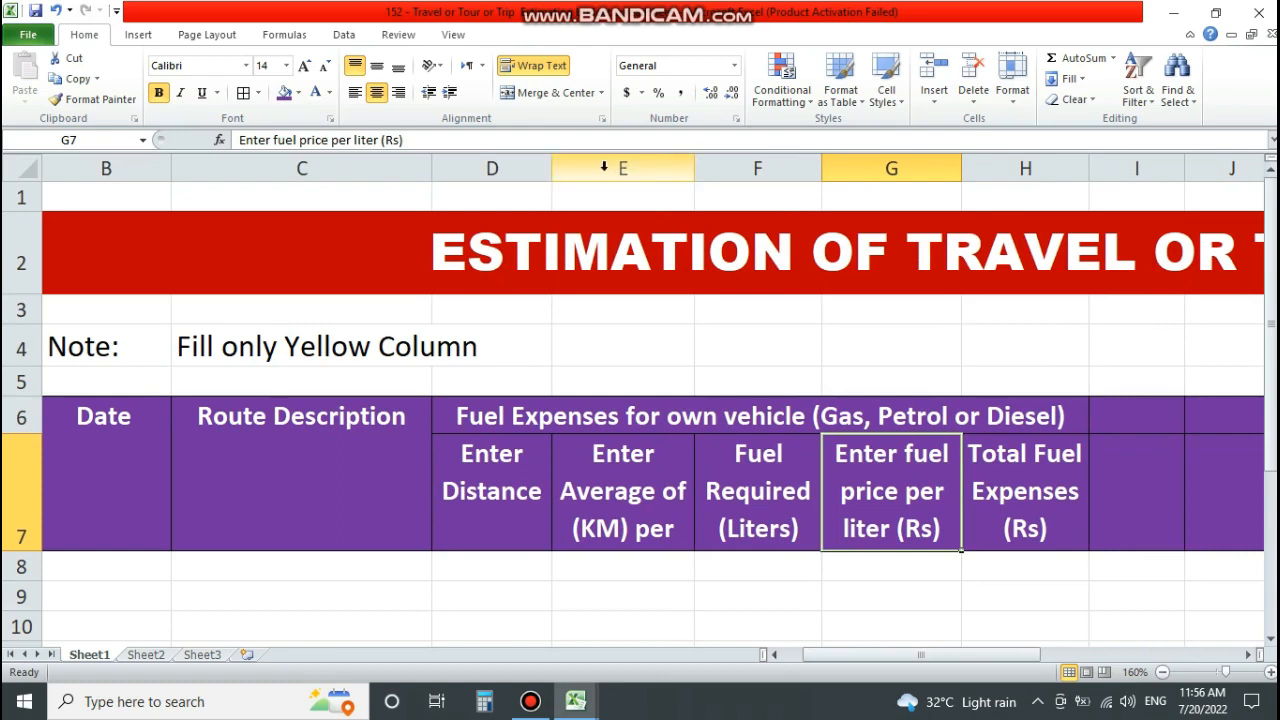
left_click_drag(694, 166, 741, 166)
left_click(1099, 491)
left_click(1178, 418)
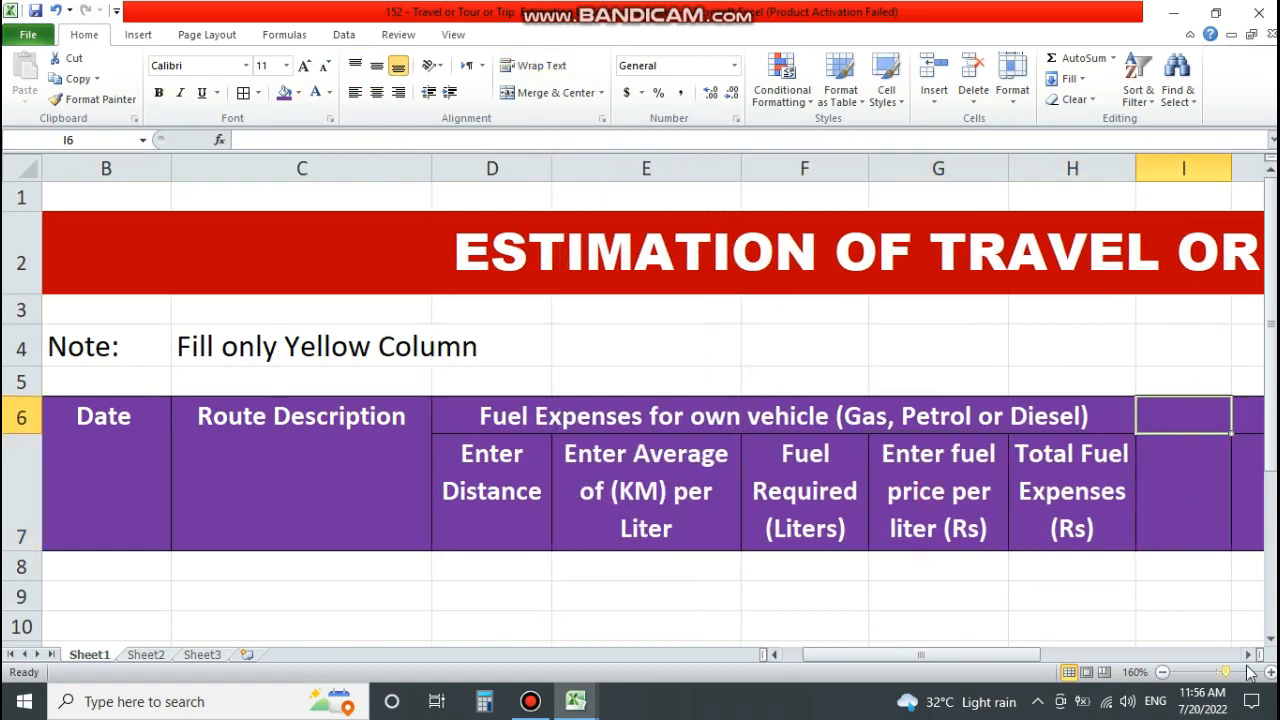
Slightly reduce the height of blank row 5 above the heading rows.
left_click(1248, 655)
left_click(505, 417)
left_click(275, 478)
left_click(1162, 672)
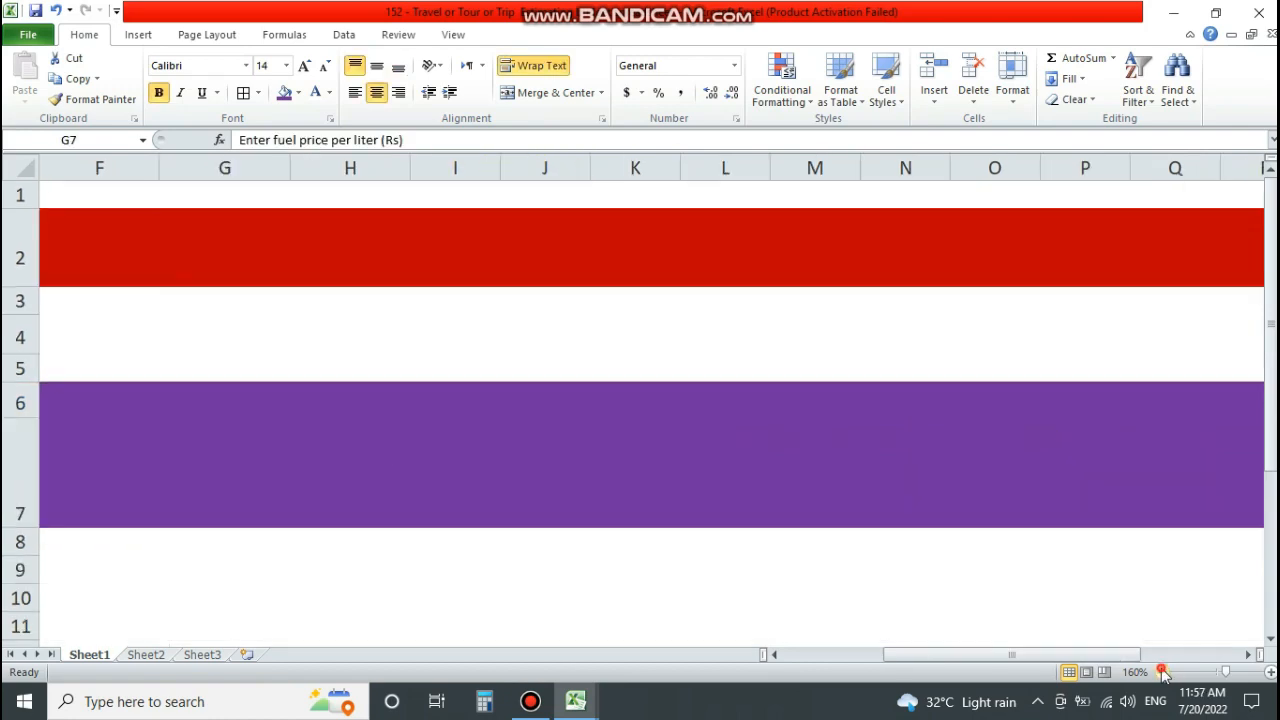
left_click(1162, 672)
left_click(1162, 672)
left_click(1162, 672)
left_click_drag(1029, 656, 886, 659)
left_click(230, 381)
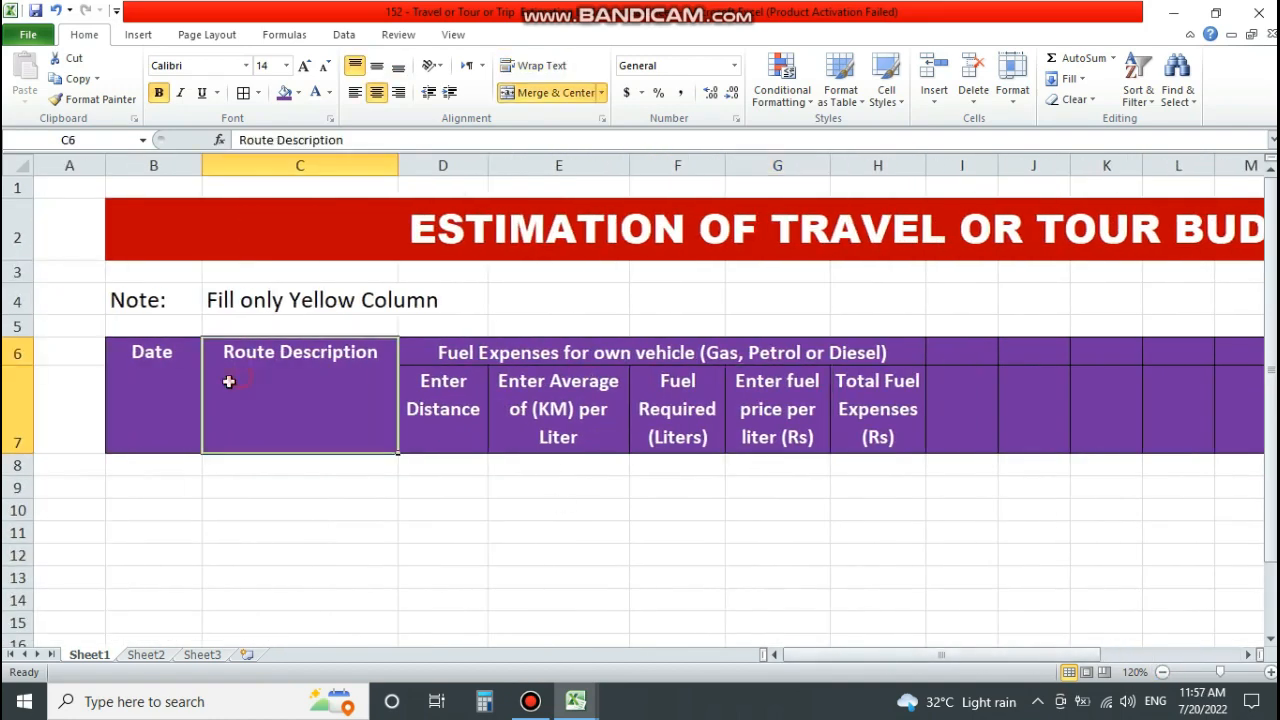
left_click_drag(7, 338, 7, 331)
Set the note text in B4 and C4 to font size 24 and bold.
left_click_drag(153, 299, 443, 299)
left_click(286, 65)
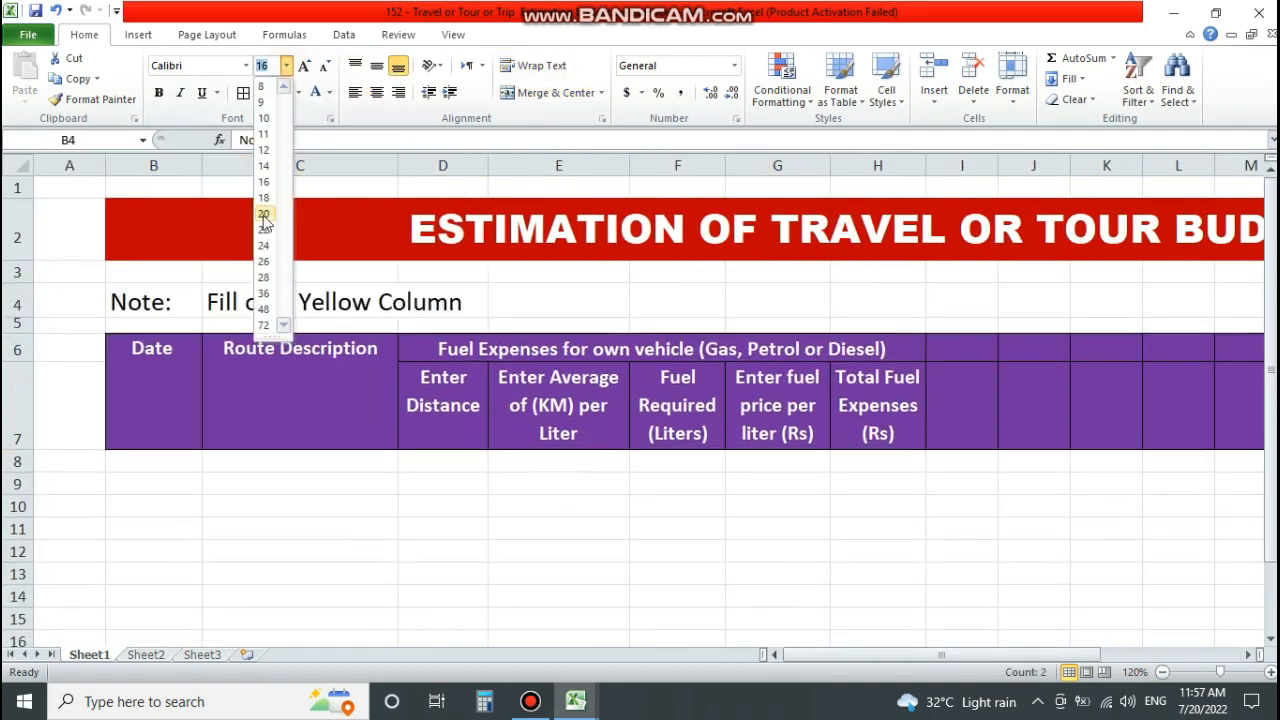
left_click(266, 264)
left_click(157, 93)
Change the font colour of the Note: label in B4 to red.
left_click(158, 300)
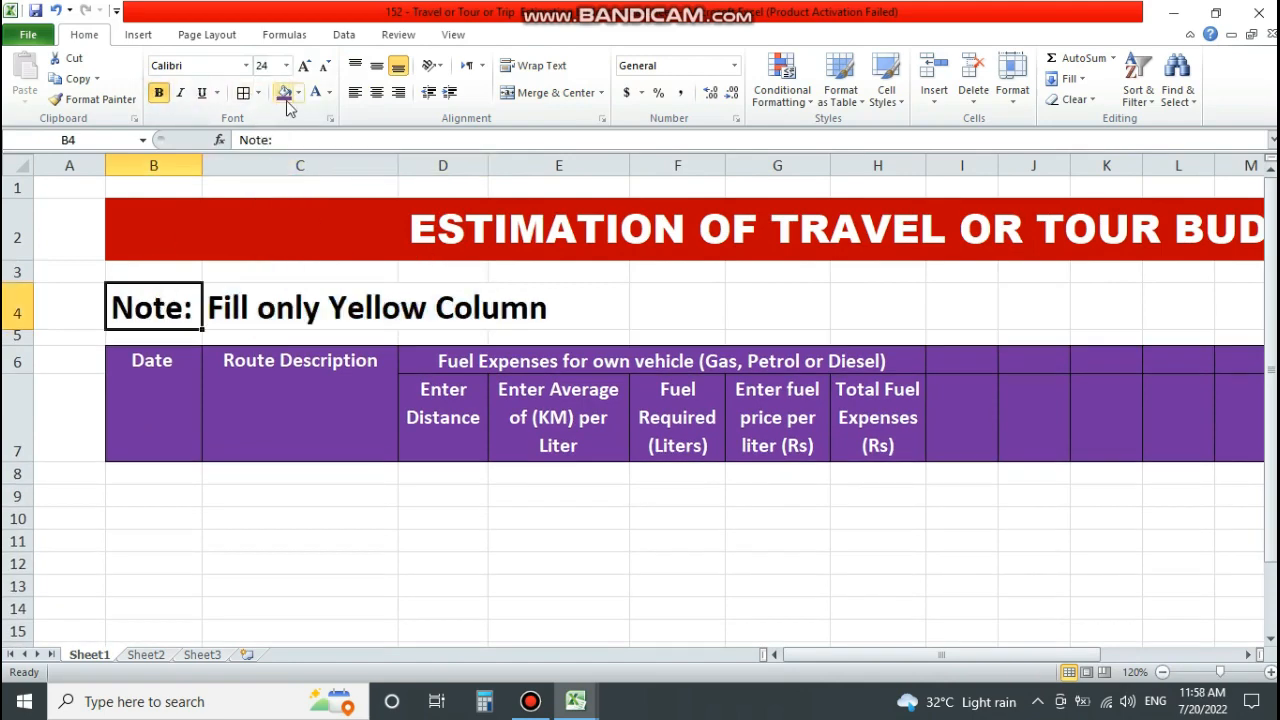
left_click(306, 289)
left_click(132, 306)
left_click(329, 92)
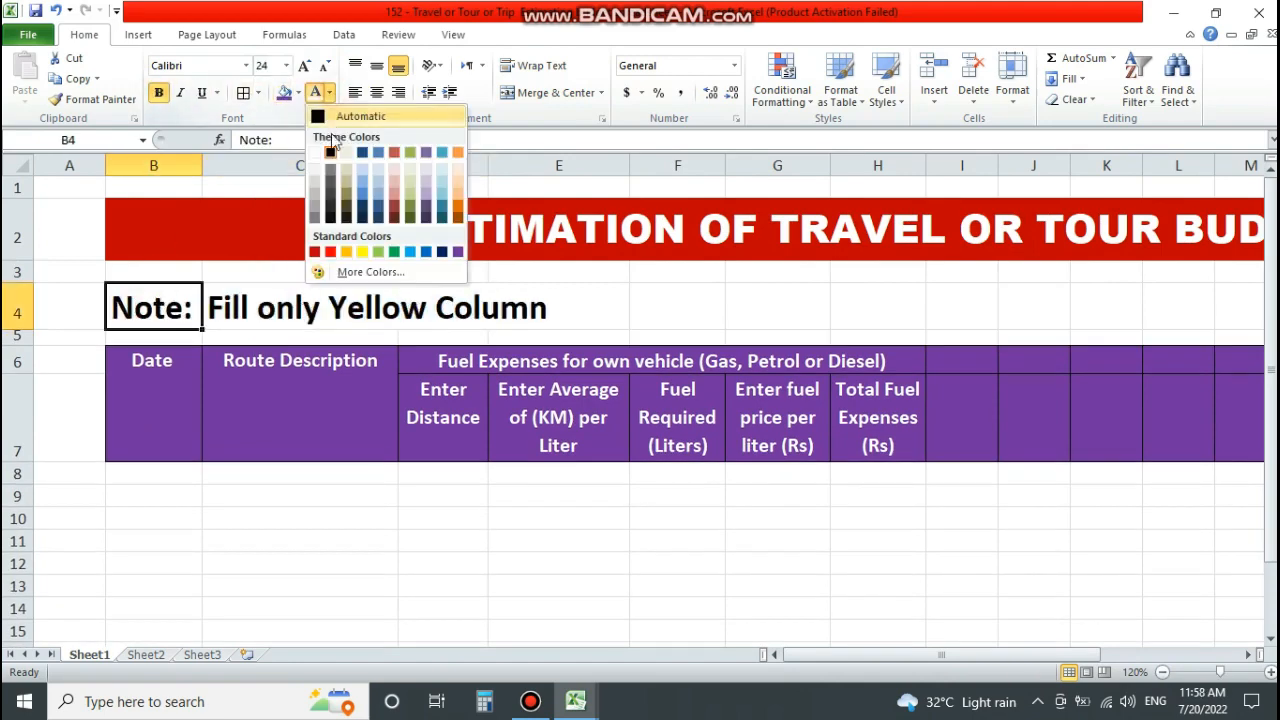
left_click(303, 251)
left_click(571, 309)
left_click(340, 418)
Set the sheet title in row 2 to font size 24.
left_click(983, 365)
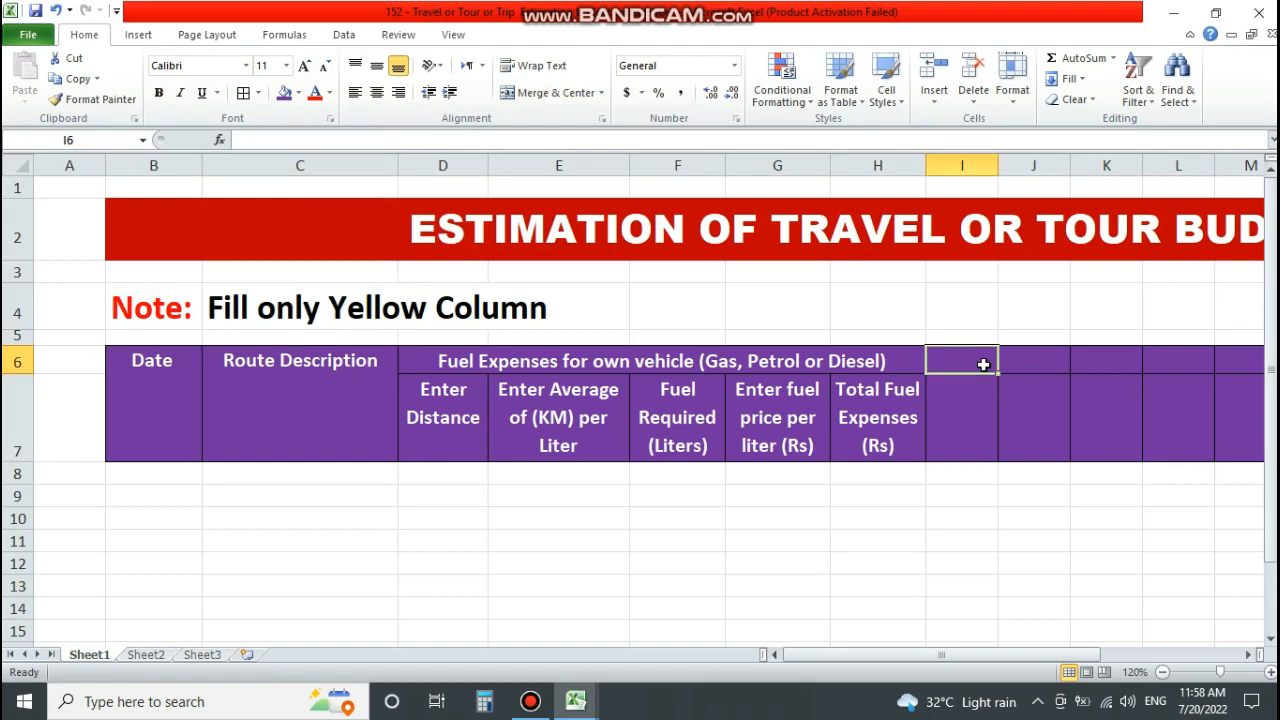
left_click(789, 245)
left_click(287, 67)
left_click(272, 246)
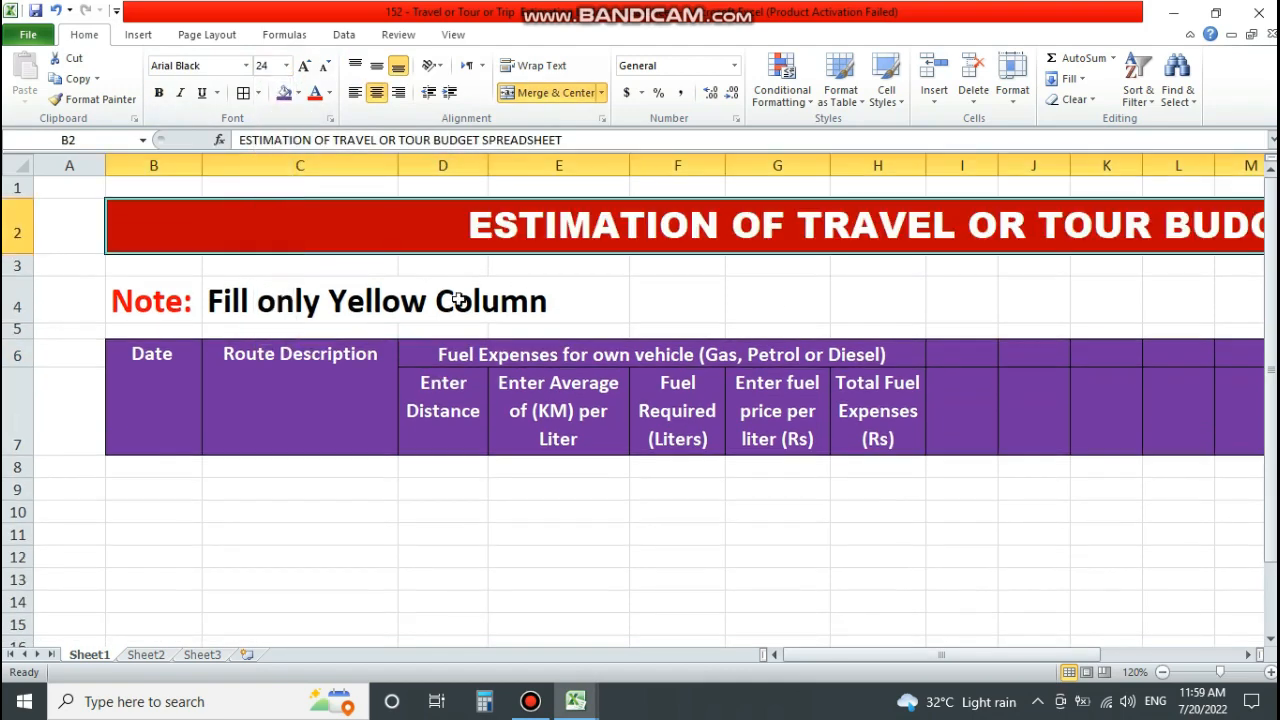
left_click(455, 296)
left_click(618, 382)
Merge and centre I6:K6 and enter the heading By Flight.
left_click(974, 345)
left_click_drag(964, 343, 1089, 349)
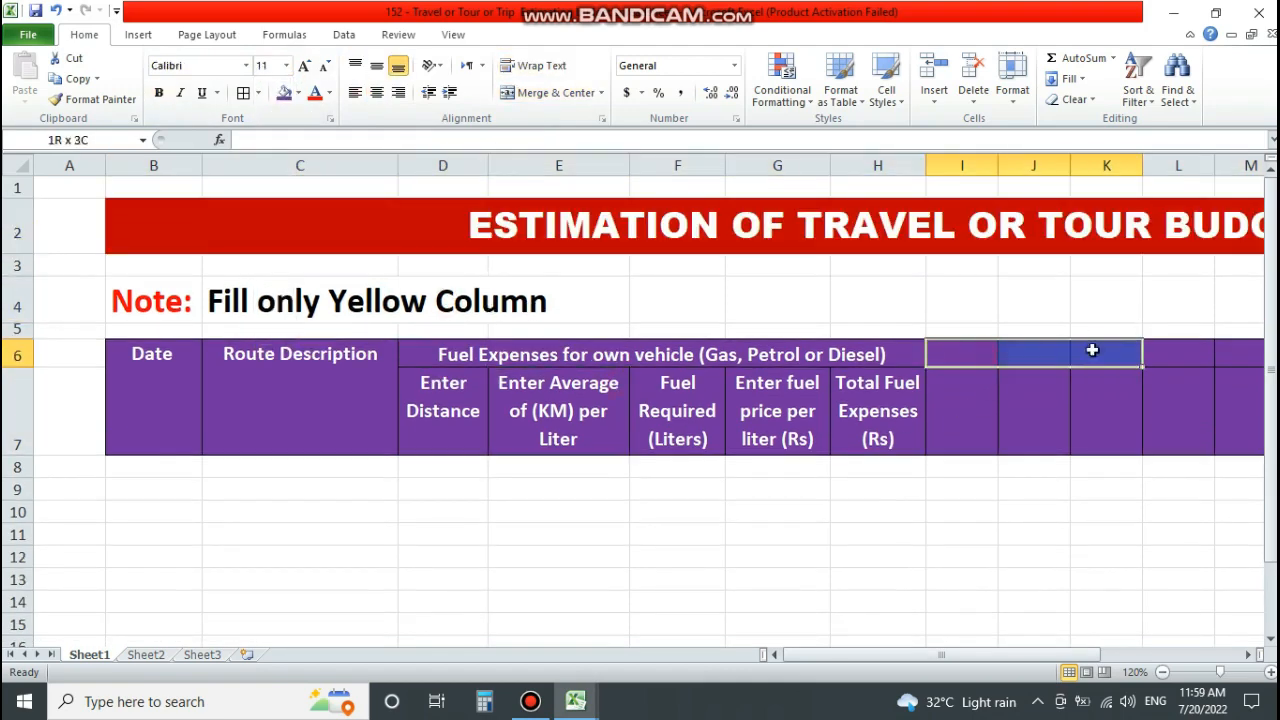
left_click(512, 91)
type("A")
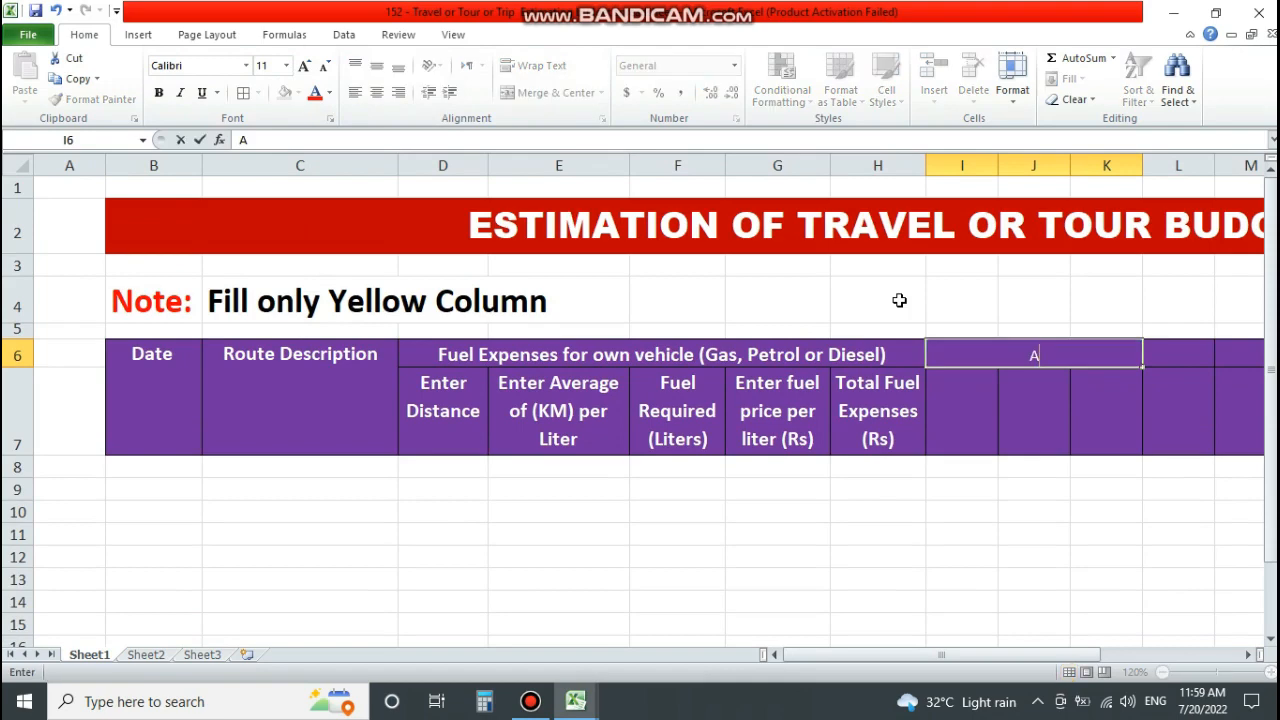
type("y Flight")
key("Tab")
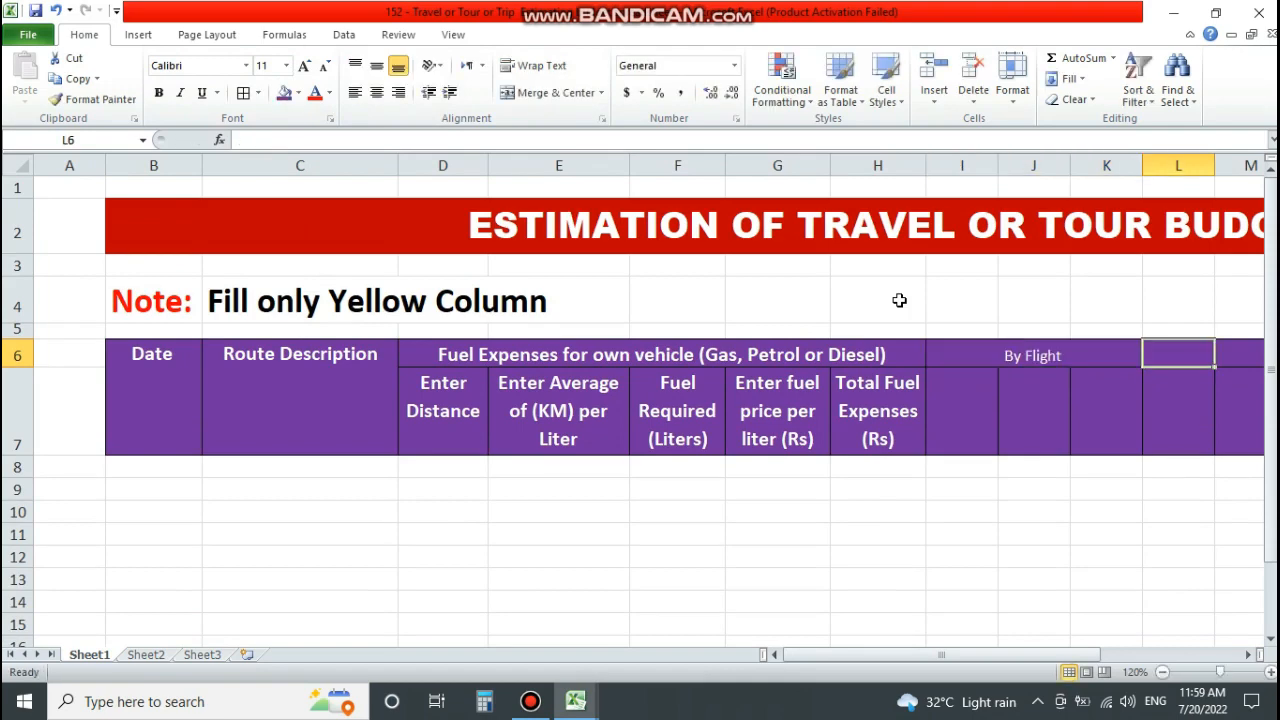
Enter the subheading Enter Ticket Price (Rs) in cell I7.
scroll(1192, 632, "right", 4)
left_click_drag(731, 351, 823, 354)
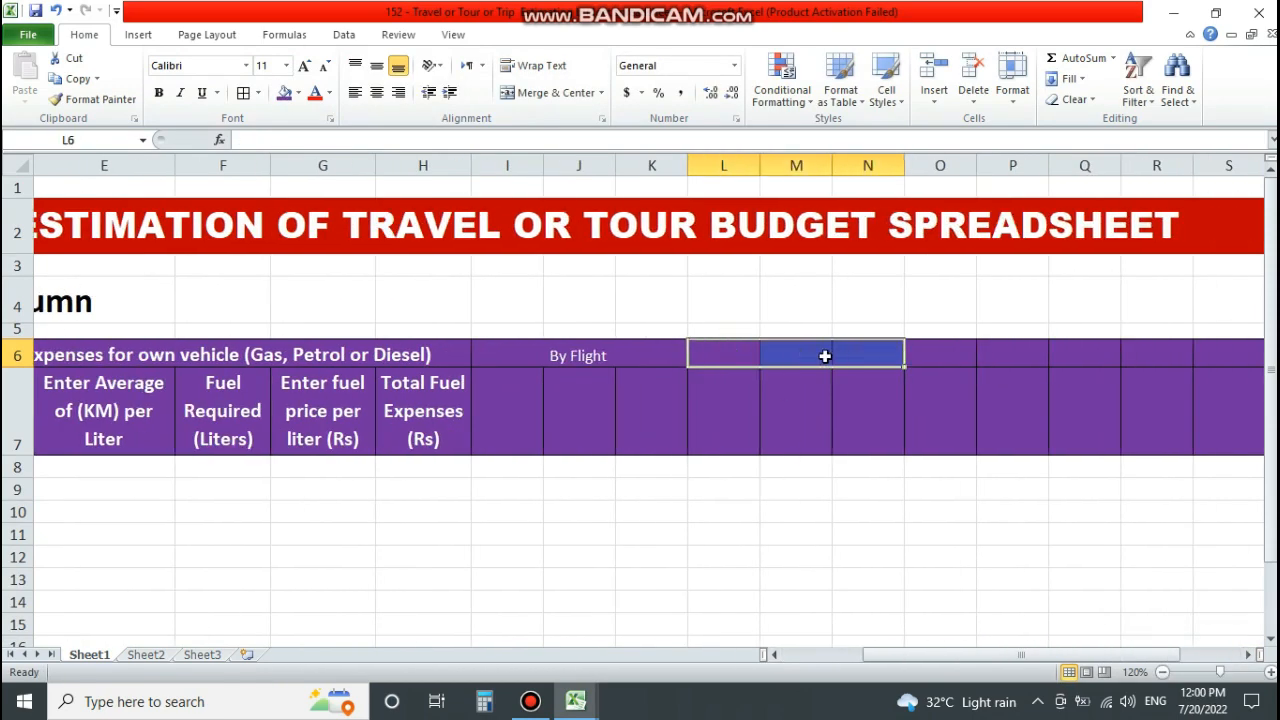
left_click(502, 405)
type("Enter")
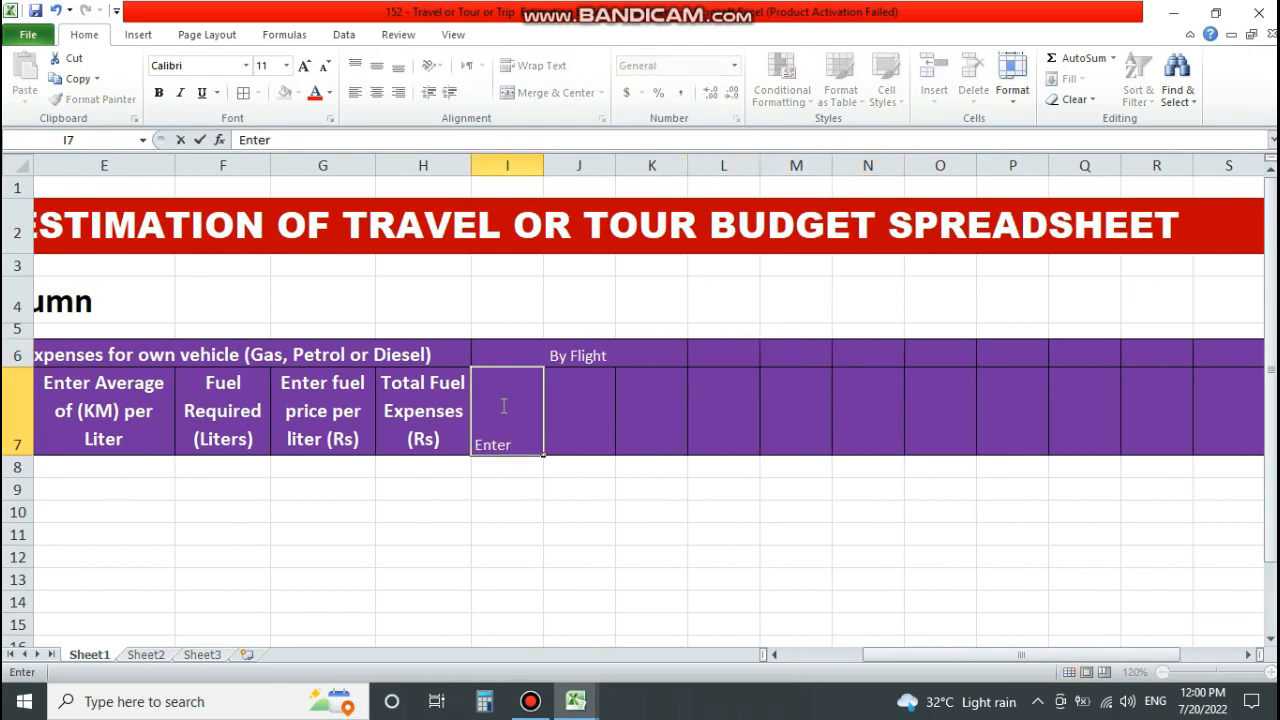
type(" Ticket Price")
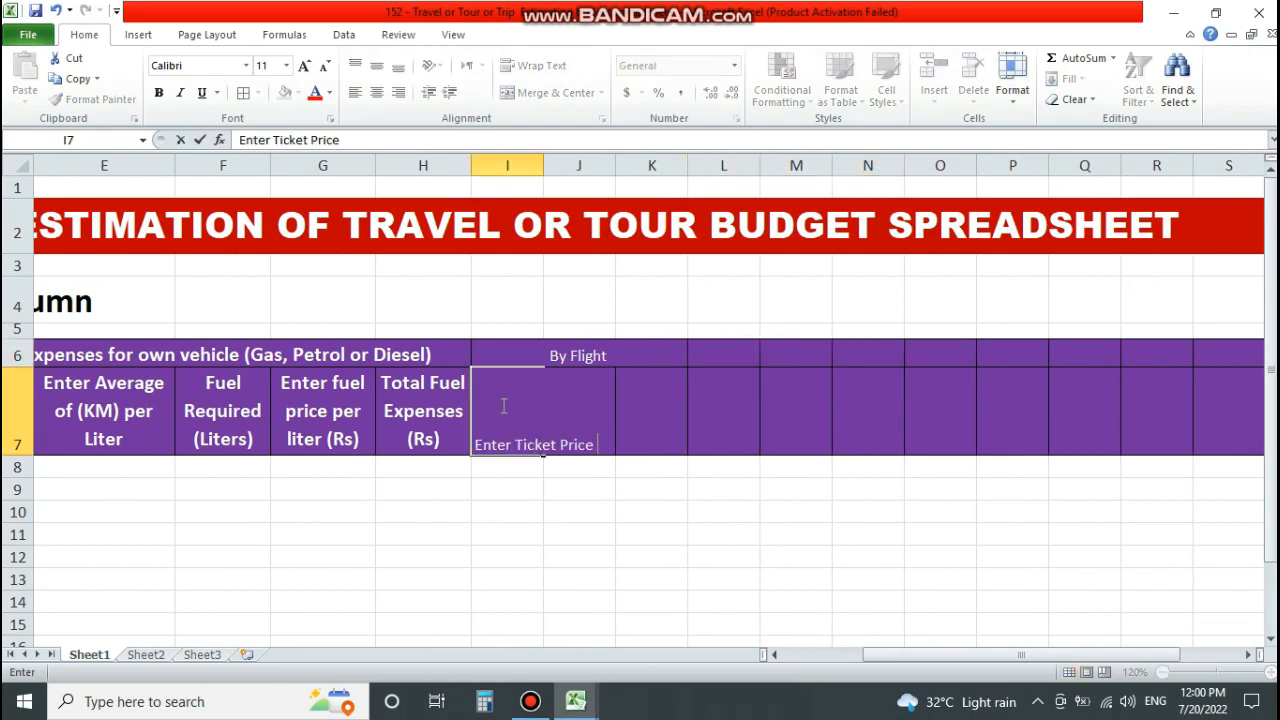
type(" (Rs)")
key("Tab")
Wrap the text in I7, align it to the top of the cell and centre it horizontally.
left_click(501, 405)
left_click(533, 65)
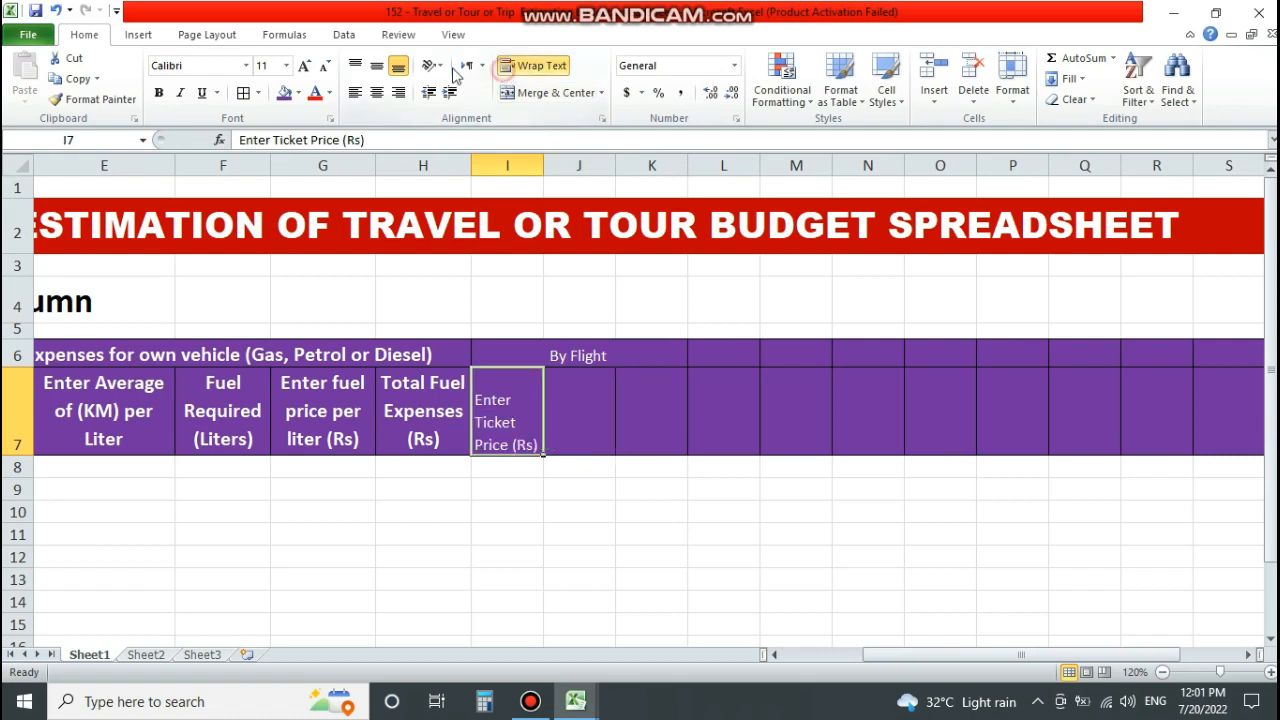
left_click(355, 65)
left_click(376, 92)
Enter the subheading Enter Nos of tickets in cell J7 and wrap its text.
key("Tab")
type("Ent")
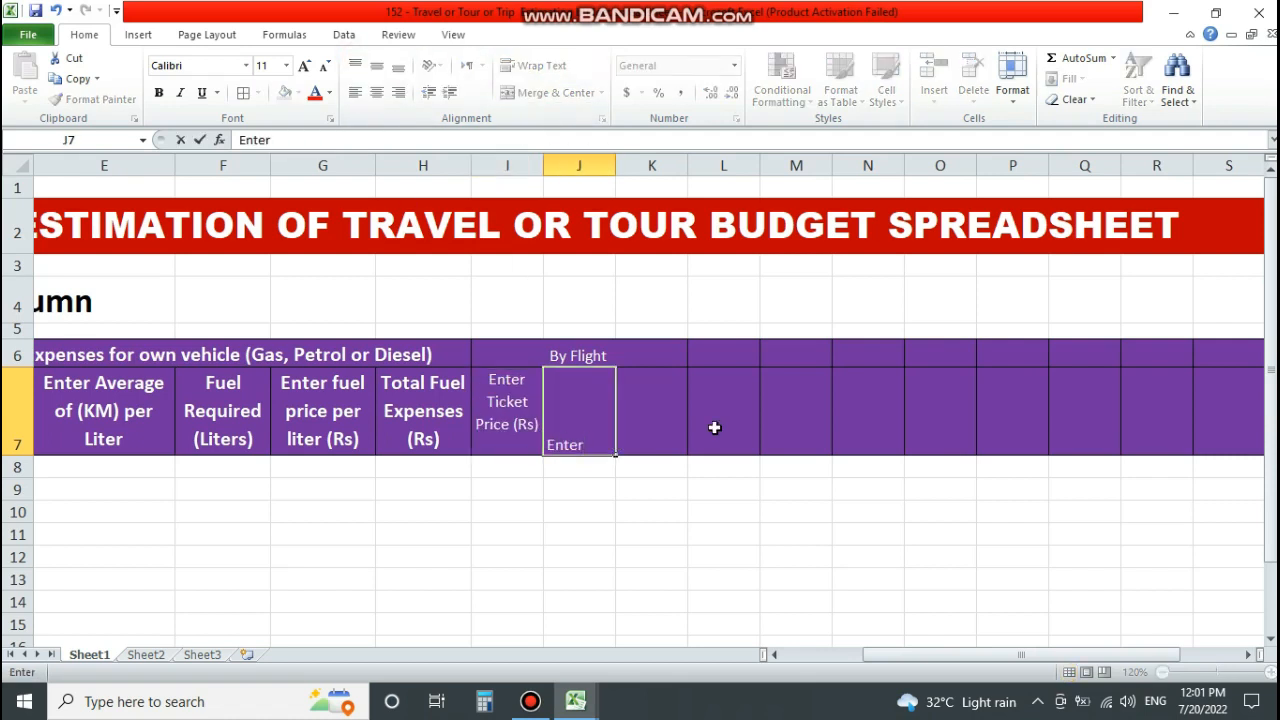
type("er Nos tos")
type("ts")
key("Tab")
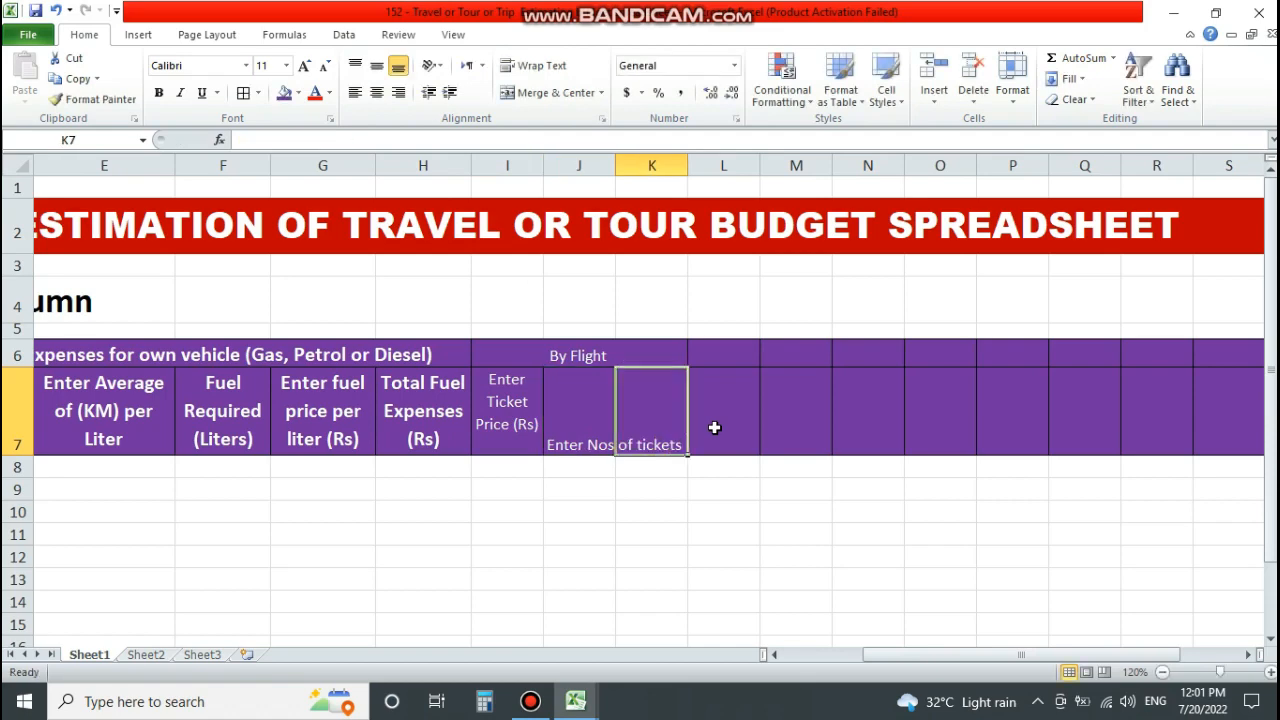
left_click(582, 432)
left_click(533, 66)
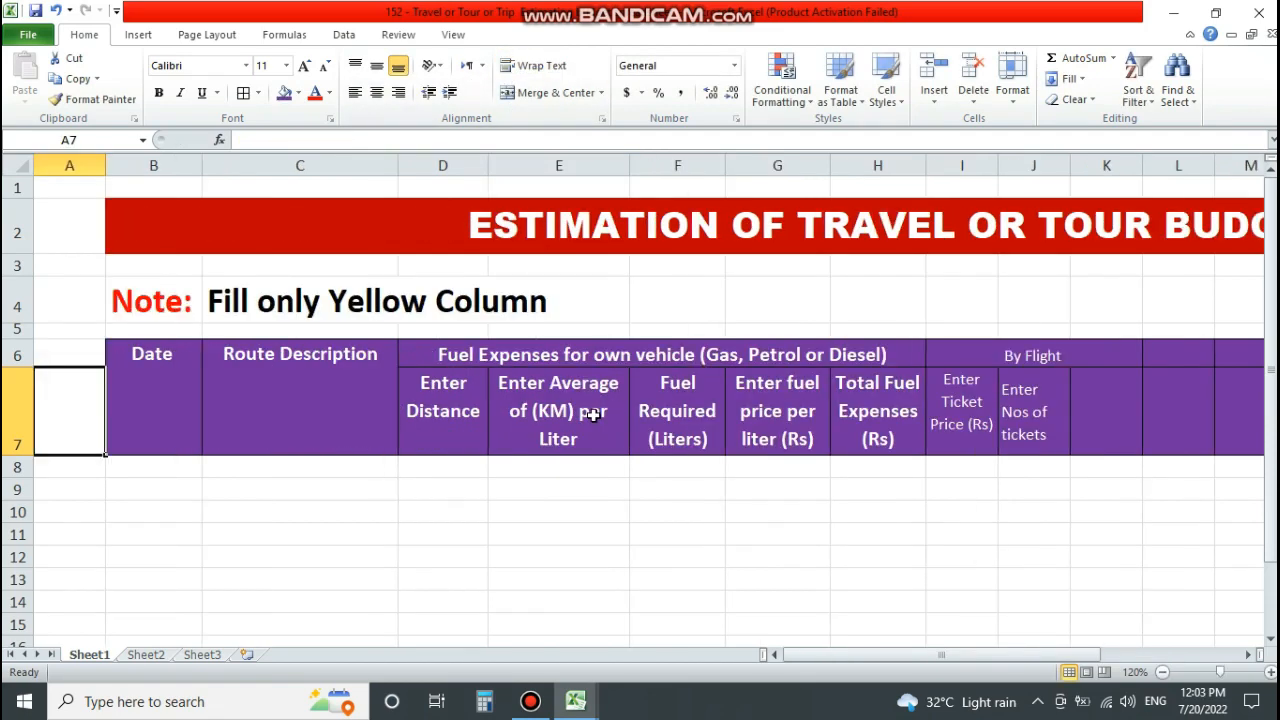
Centre the text of the Enter Nos of tickets subheading in J7 horizontally.
scroll(591, 414, "right", 1)
left_click(680, 413)
left_click(735, 410)
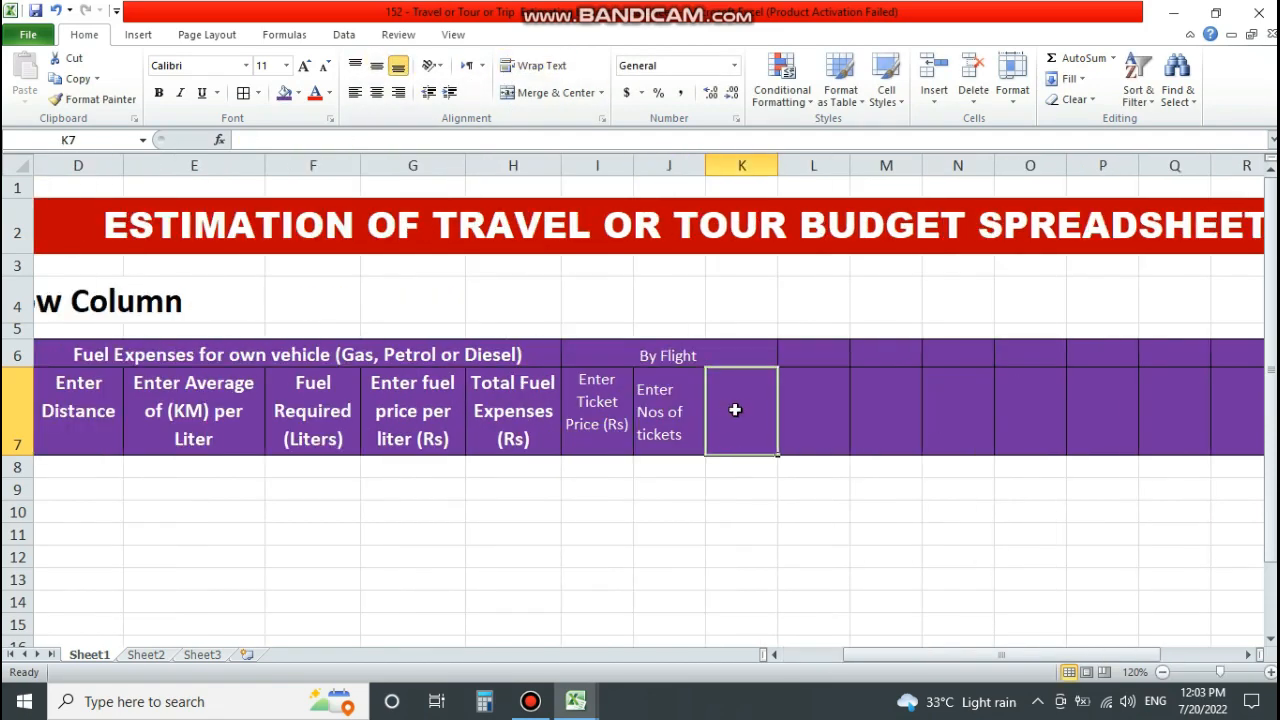
left_click(680, 405)
left_click(377, 92)
Enter the subheading Total Fare (Rs) in cell K7, wrapped and aligned to the top of the cell.
left_click(754, 382)
type("Total")
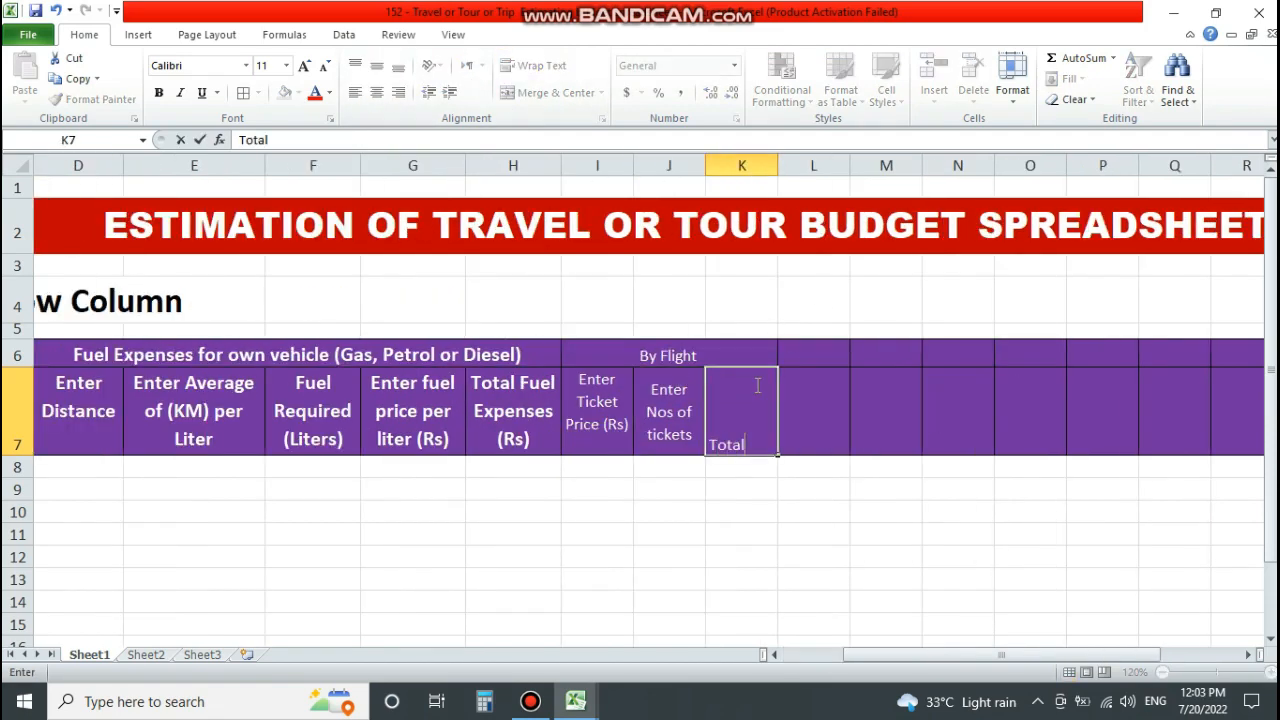
type(" Fare (Rs")
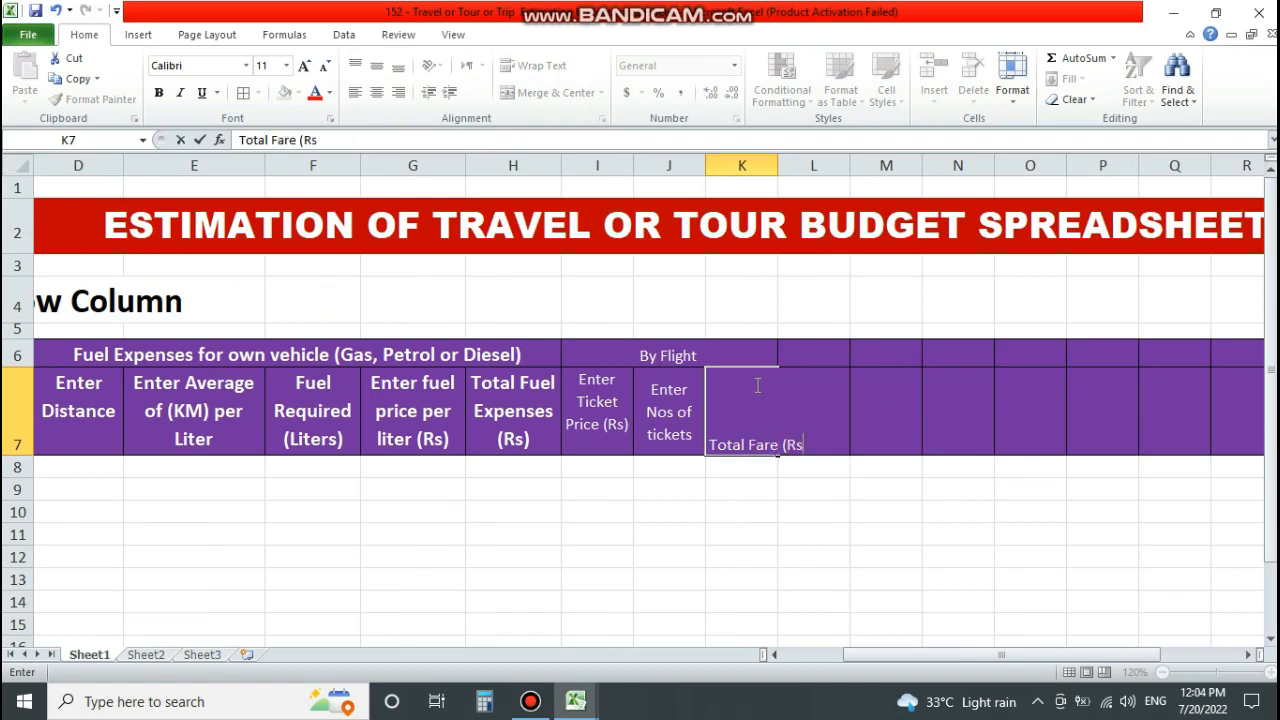
type(")")
key("Return")
left_click(757, 385)
left_click(532, 65)
left_click(377, 65)
left_click(355, 65)
Align the text in J7 to the top and make the By Flight headings in I6:K7 bold.
key("Left")
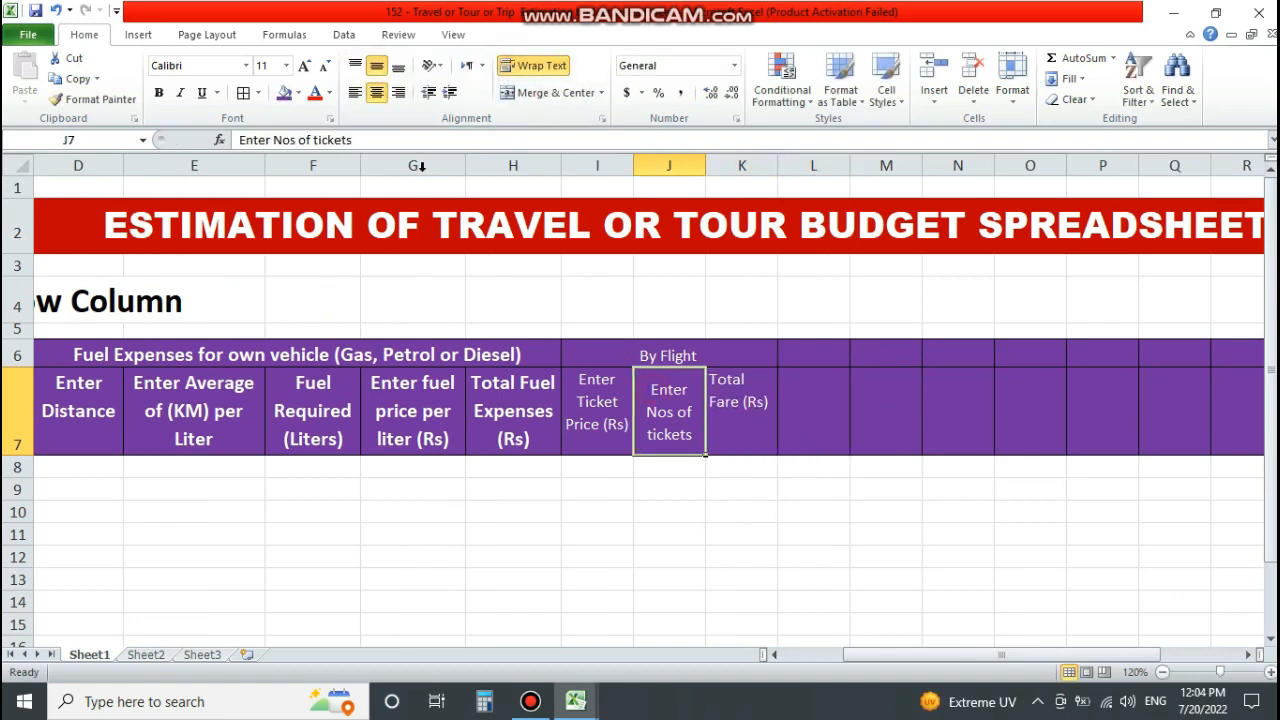
left_click(355, 65)
left_click_drag(683, 357, 745, 435)
left_click(158, 92)
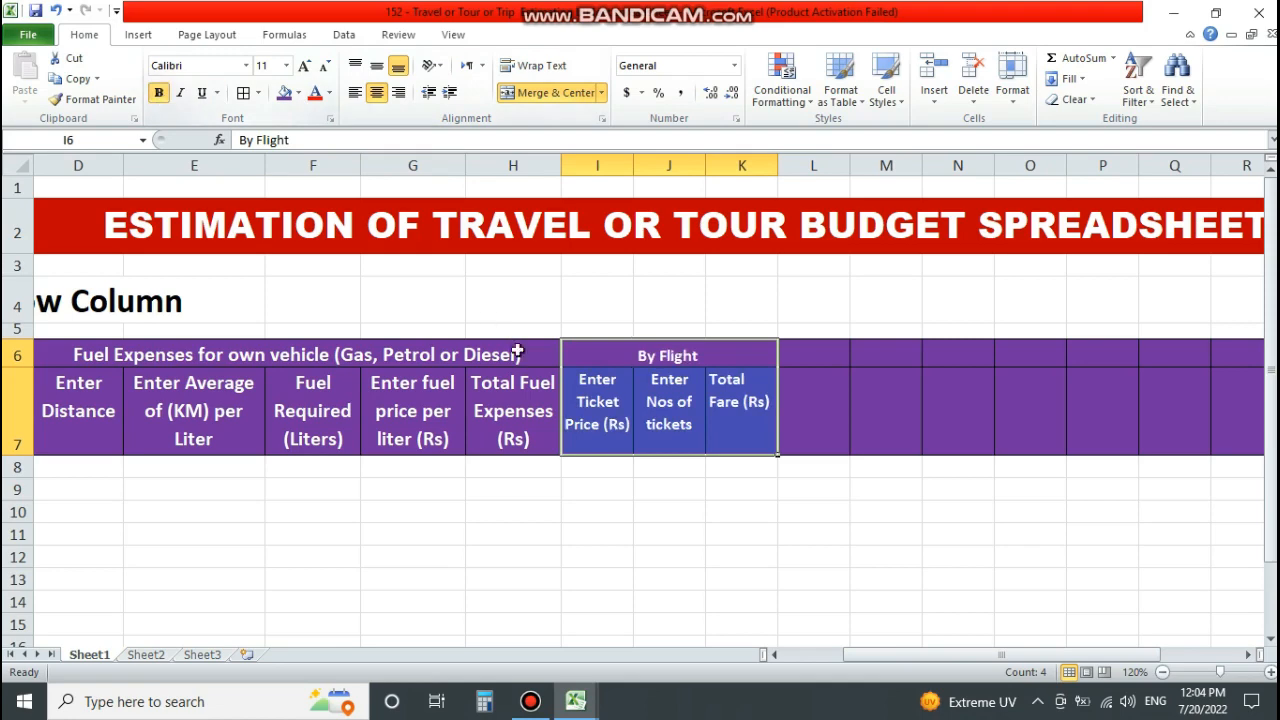
Fill cells I7:J7 with yellow and set their font colour to black.
left_click_drag(597, 412, 652, 416)
left_click(298, 92)
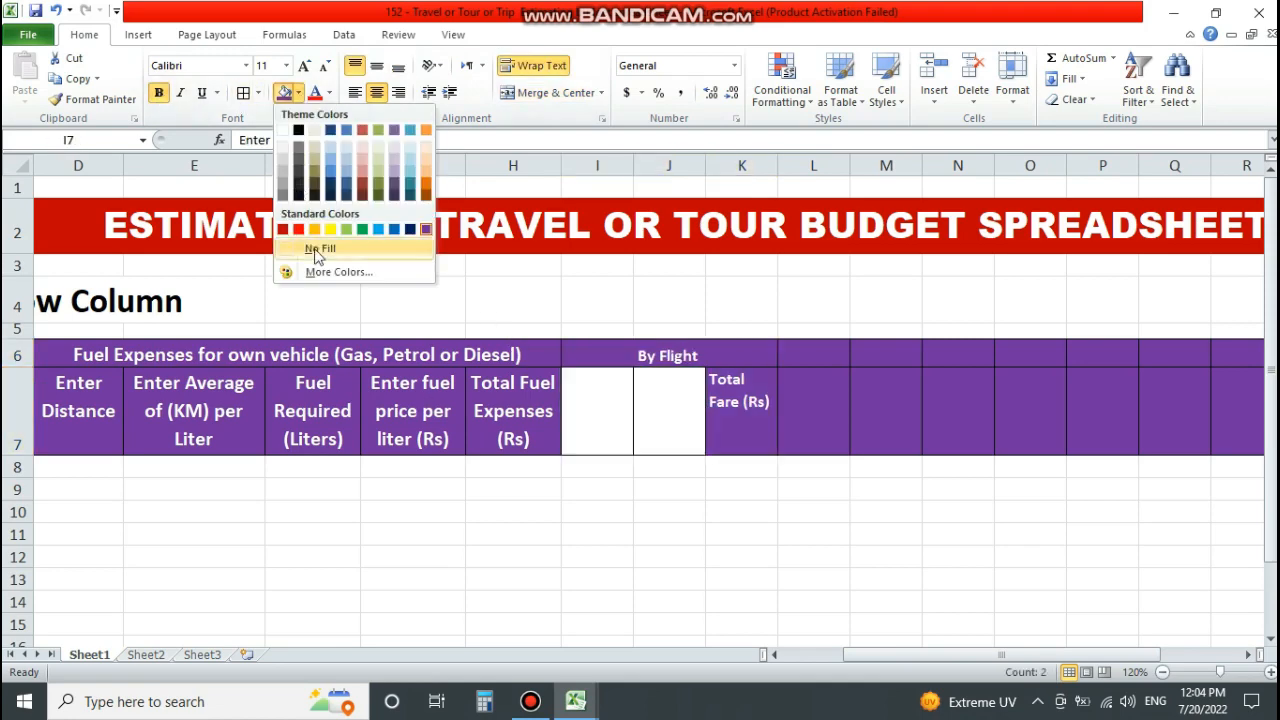
left_click(362, 237)
left_click(330, 92)
left_click(330, 152)
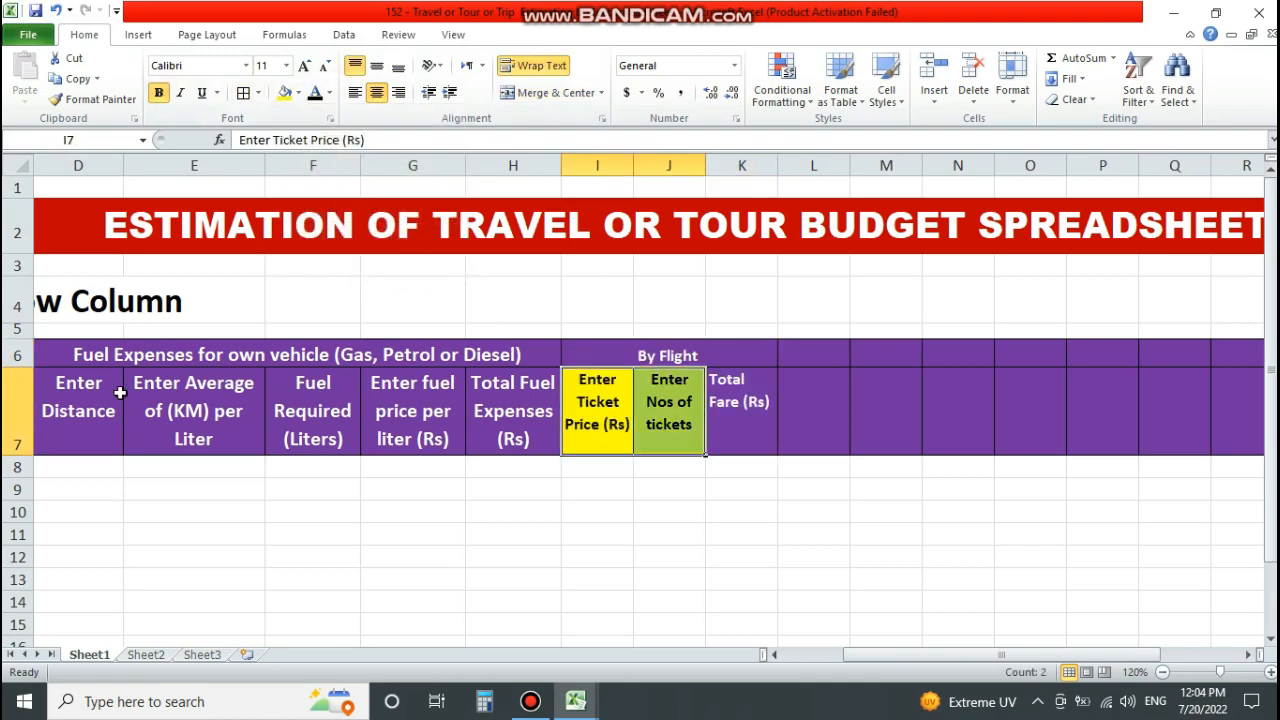
Apply the yellow fill and black font colour to D7:E7 and G7 in the fuel expenses section.
left_click(773, 655)
left_click_drag(280, 411, 360, 406)
left_click(285, 92)
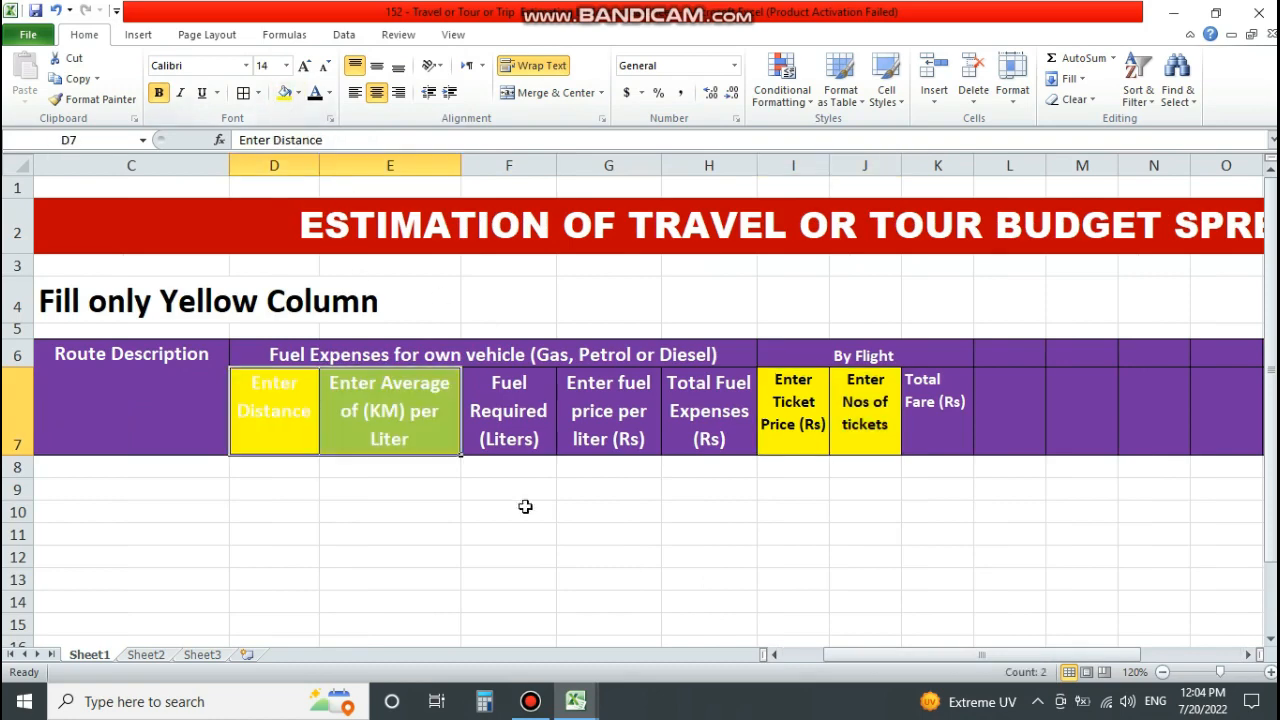
left_click(583, 415)
left_click(285, 92)
left_click(316, 92)
left_click_drag(275, 410, 340, 400)
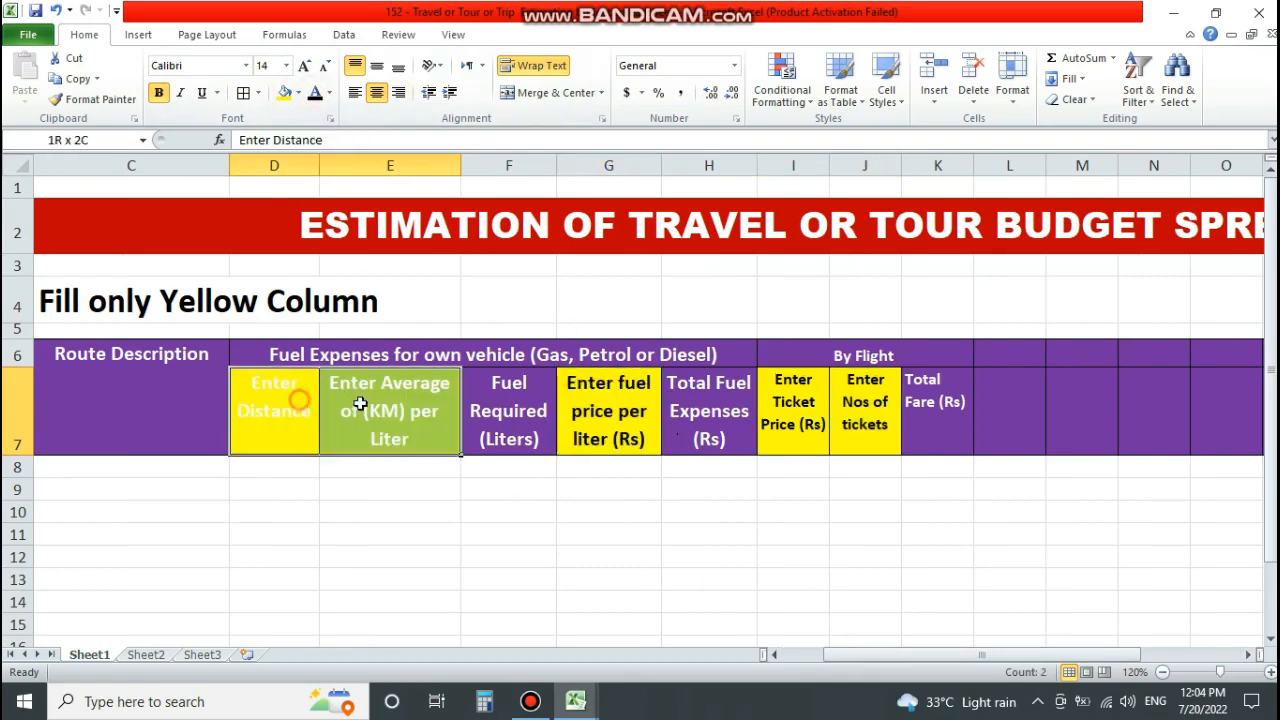
left_click(316, 92)
Centre the Total Fare (Rs) subheading in K7 horizontally.
left_click(865, 420)
left_click(851, 356)
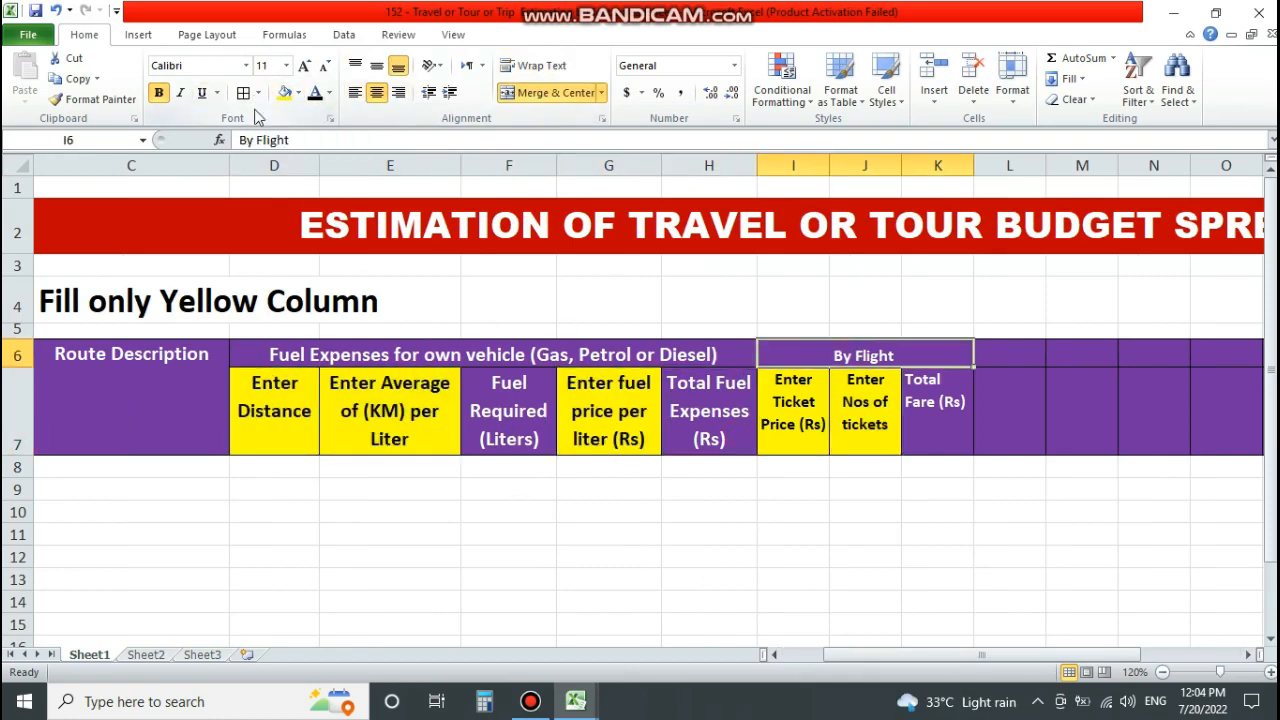
left_click(930, 408)
key("alt+h")
key("a")
key("c")
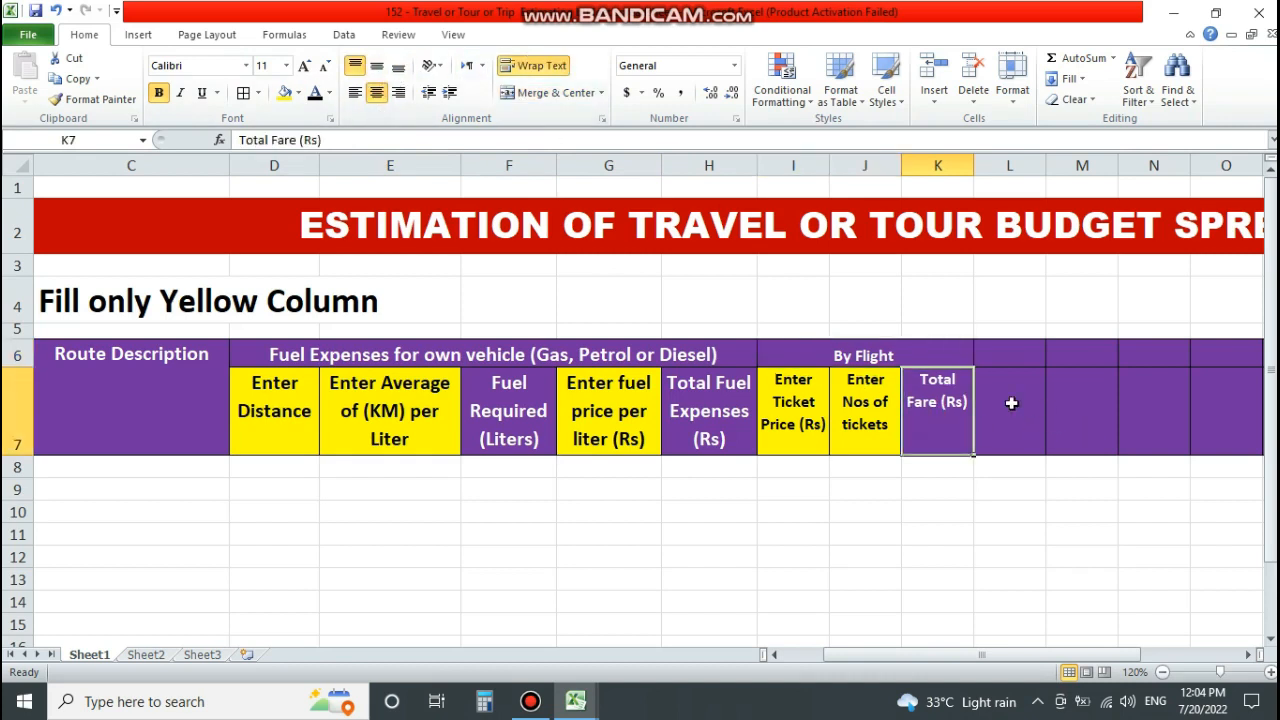
Copy the By Flight heading block I6:K7 and paste it at L6.
left_click_drag(860, 355, 930, 420)
key("ctrl+c")
key("Right")
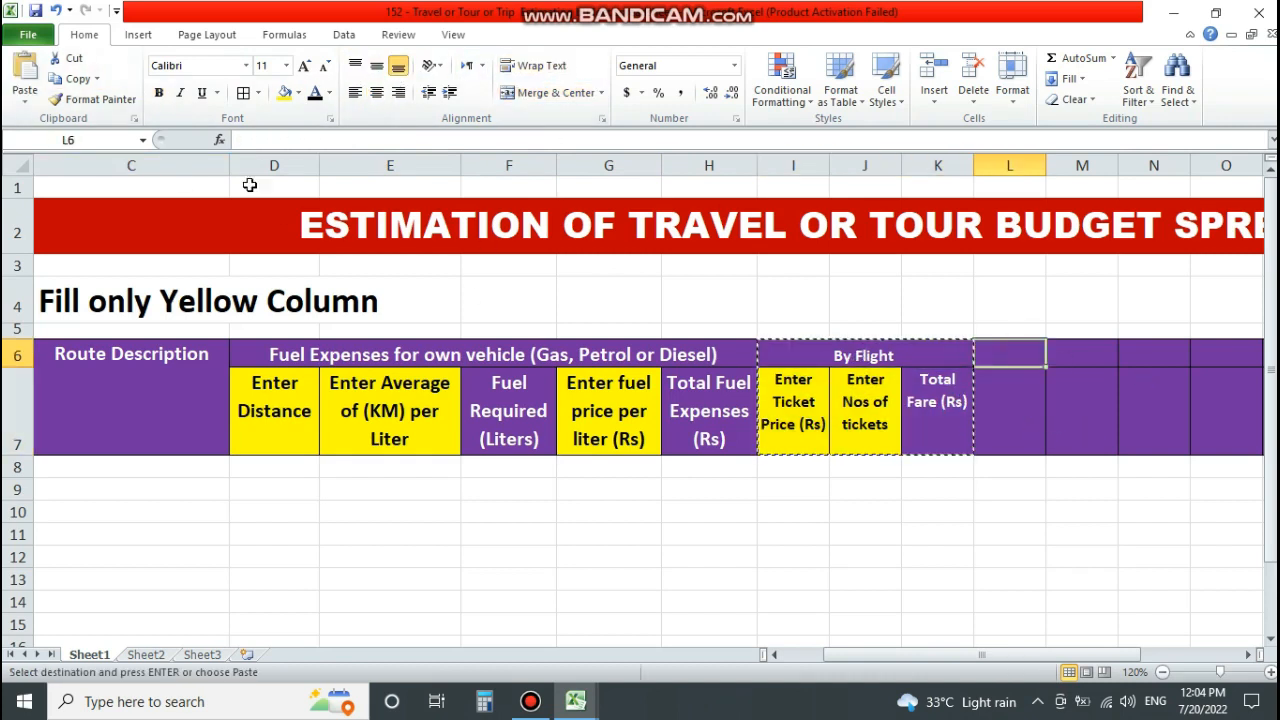
left_click(28, 70)
Change the copied heading in L6 to By Train.
double_click(1085, 355)
double_click(1085, 355)
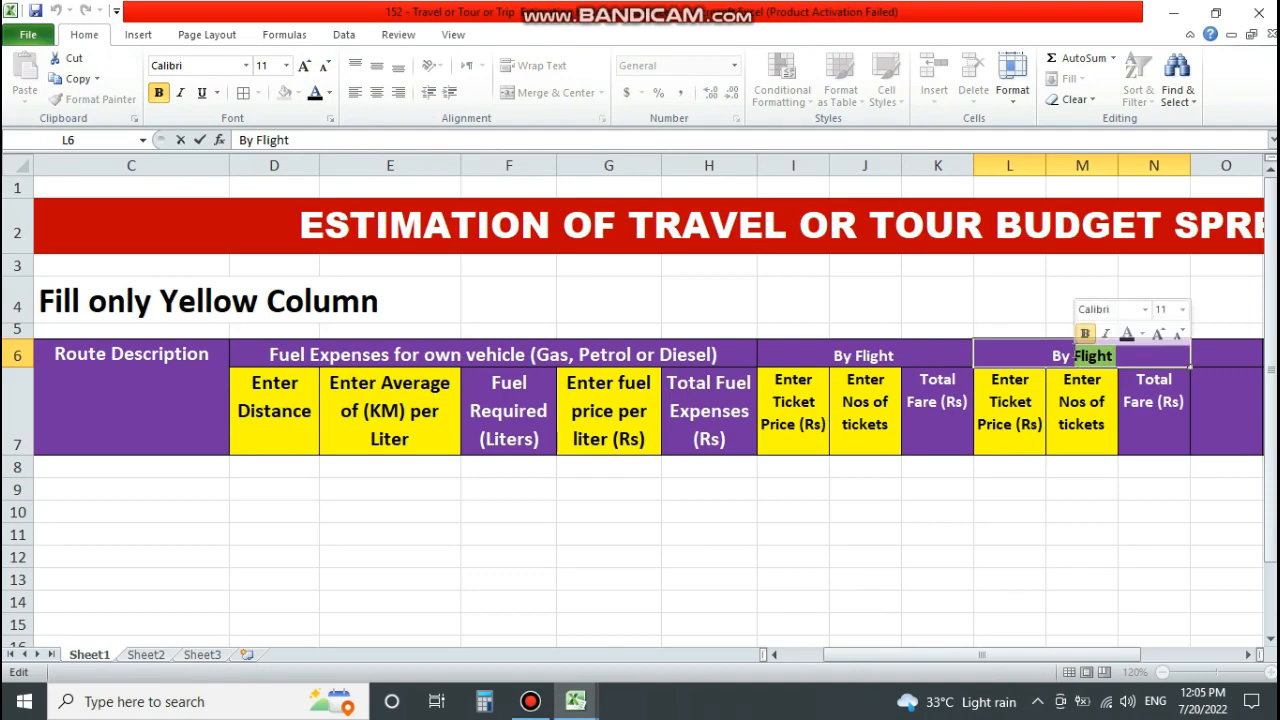
type("Train")
left_click(1011, 408)
left_click(1082, 410)
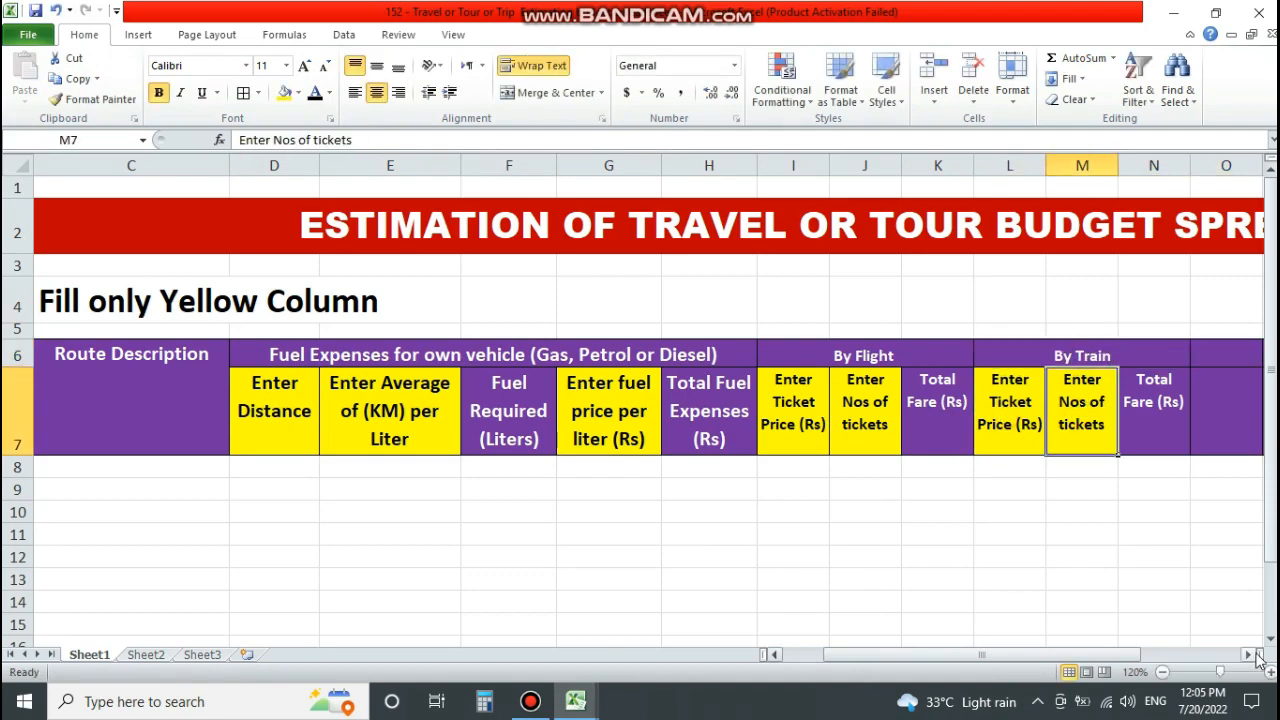
Copy the By Train heading block L6:N7 and paste it at O6.
scroll(758, 437, "right", 3)
left_click_drag(600, 355, 657, 385)
left_click(75, 78)
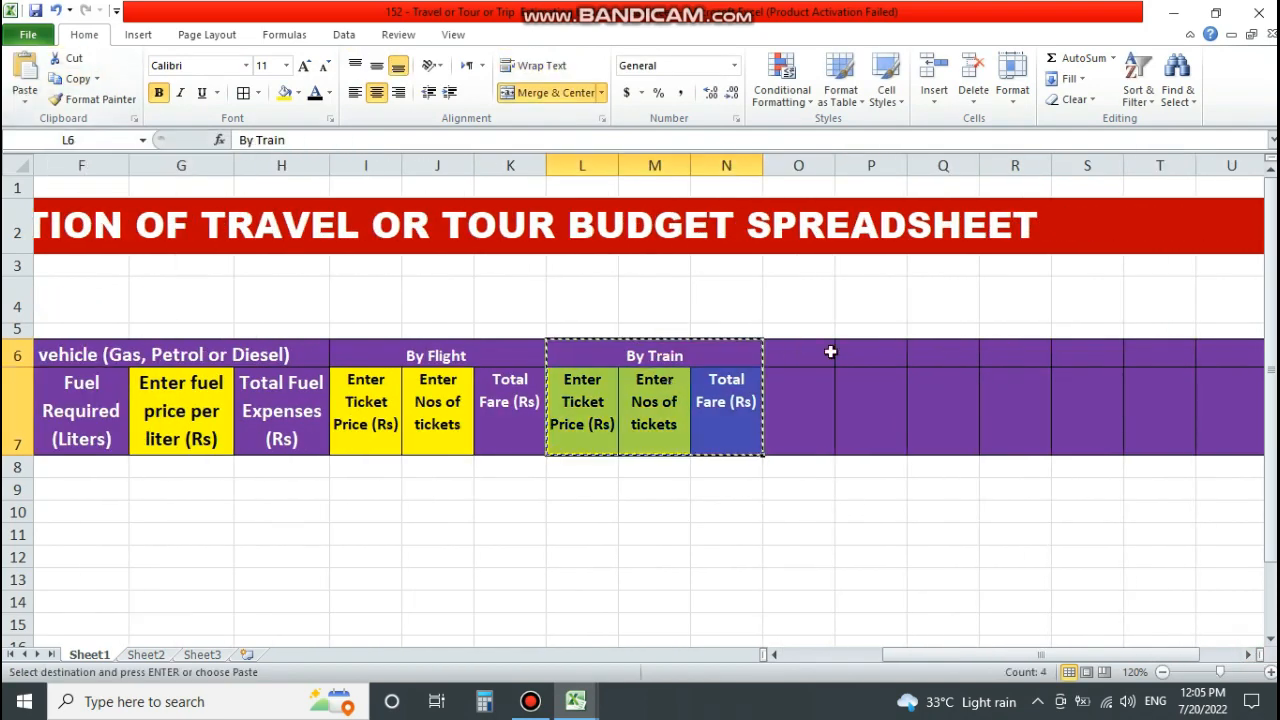
left_click(800, 352)
left_click(28, 72)
Change the copied heading in O6 to By Bus.
double_click(889, 356)
key("BackSpace")
key("BackSpace")
key("BackSpace")
key("BackSpace")
key("BackSpace")
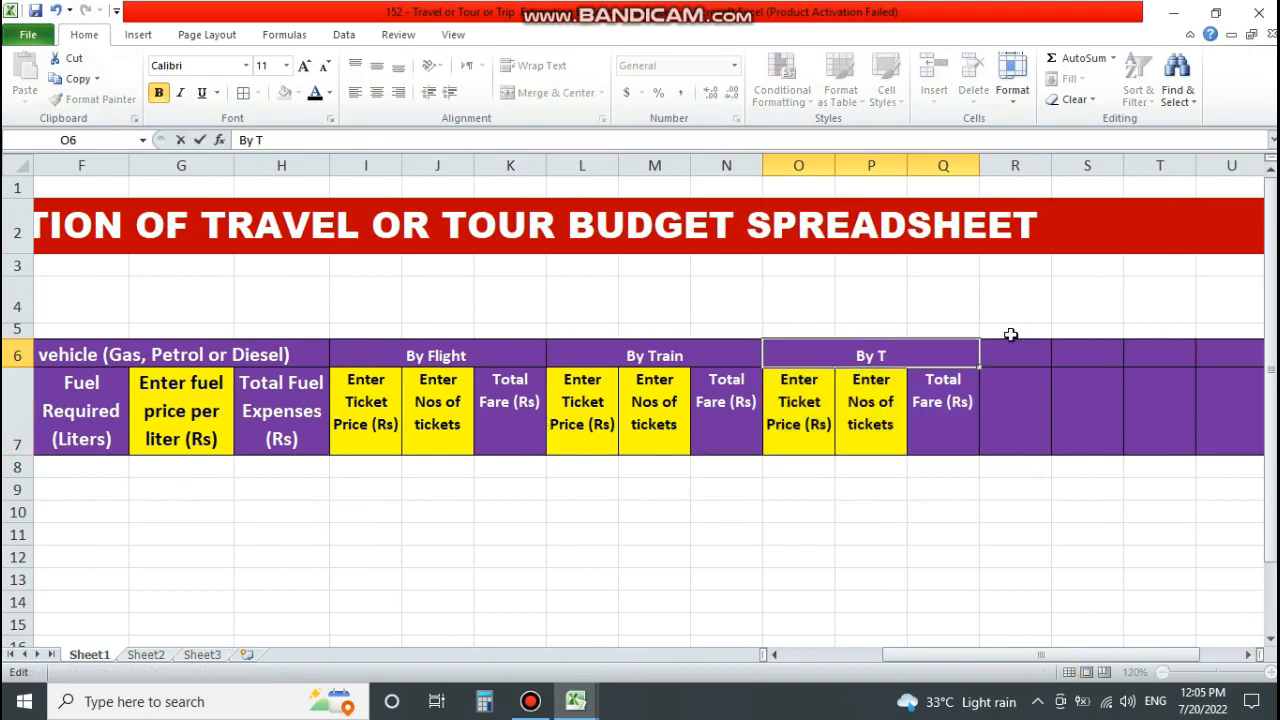
type("Bus")
left_click(1011, 345)
Merge and centre R6:V6 and enter the heading Other Expenses.
scroll(1248, 654, "right", 3)
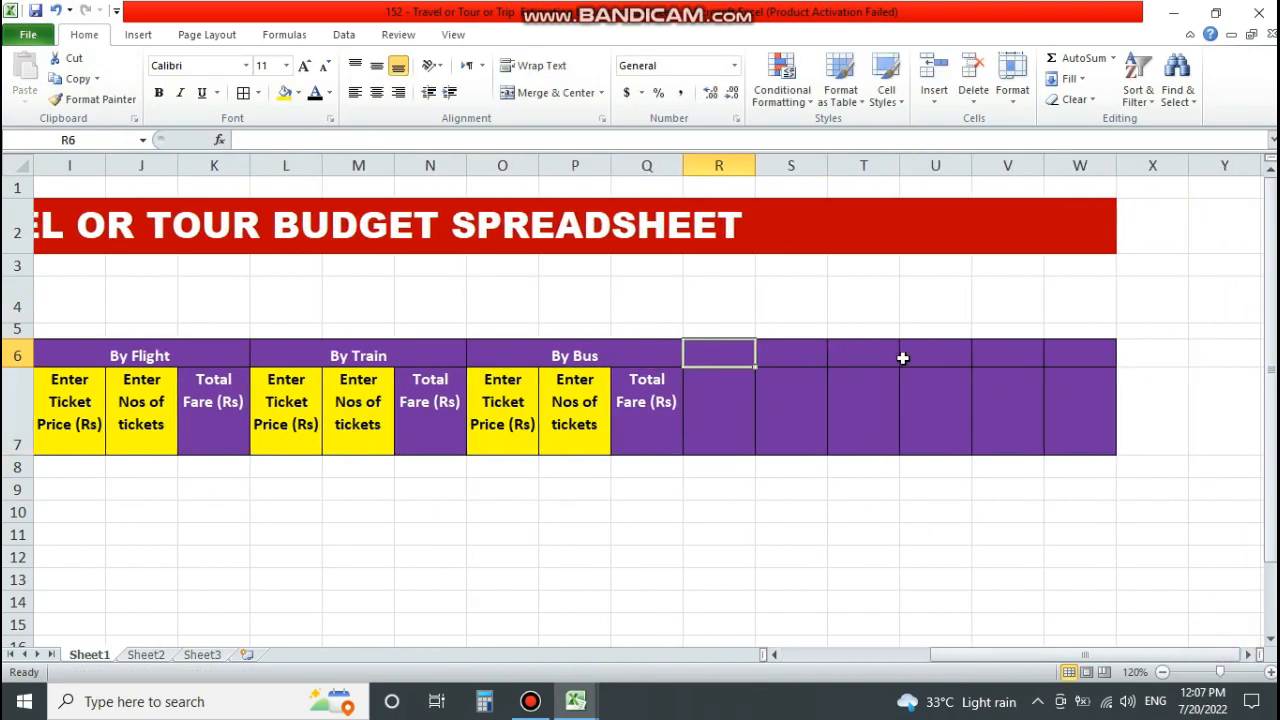
left_click_drag(719, 356, 1000, 356)
left_click(530, 92)
type("Ot")
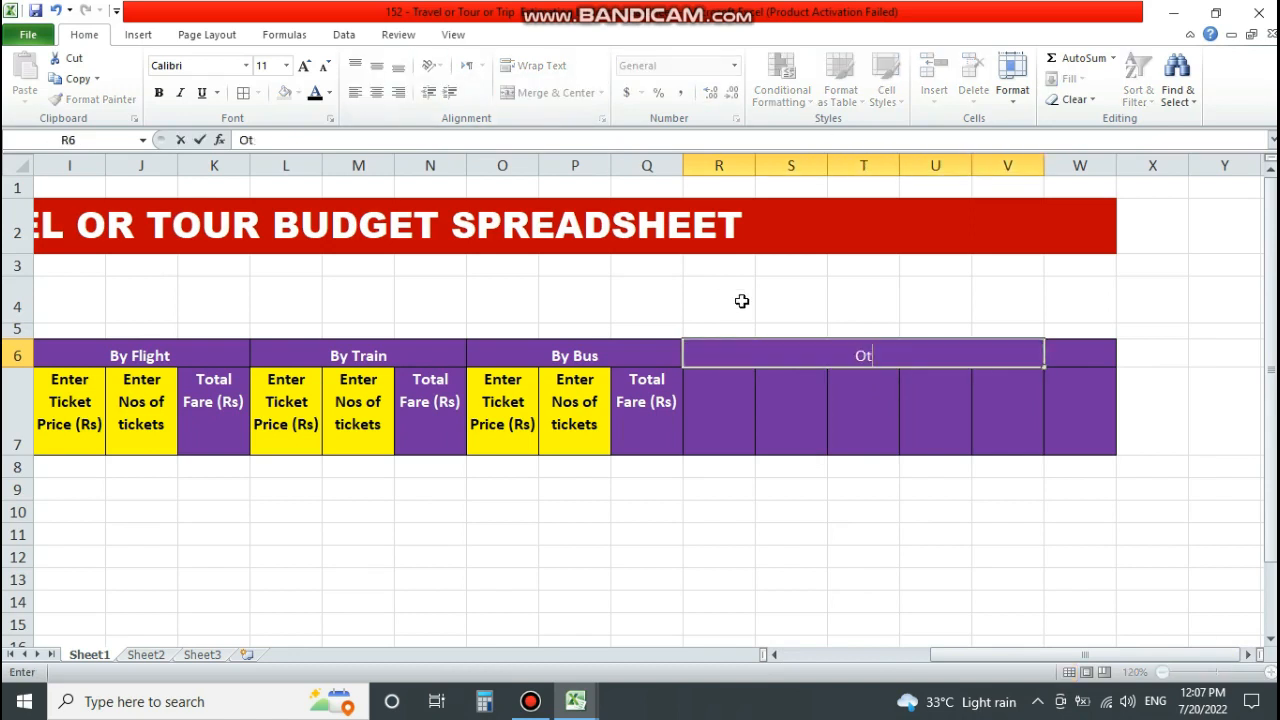
type("her Expenses")
key("Return")
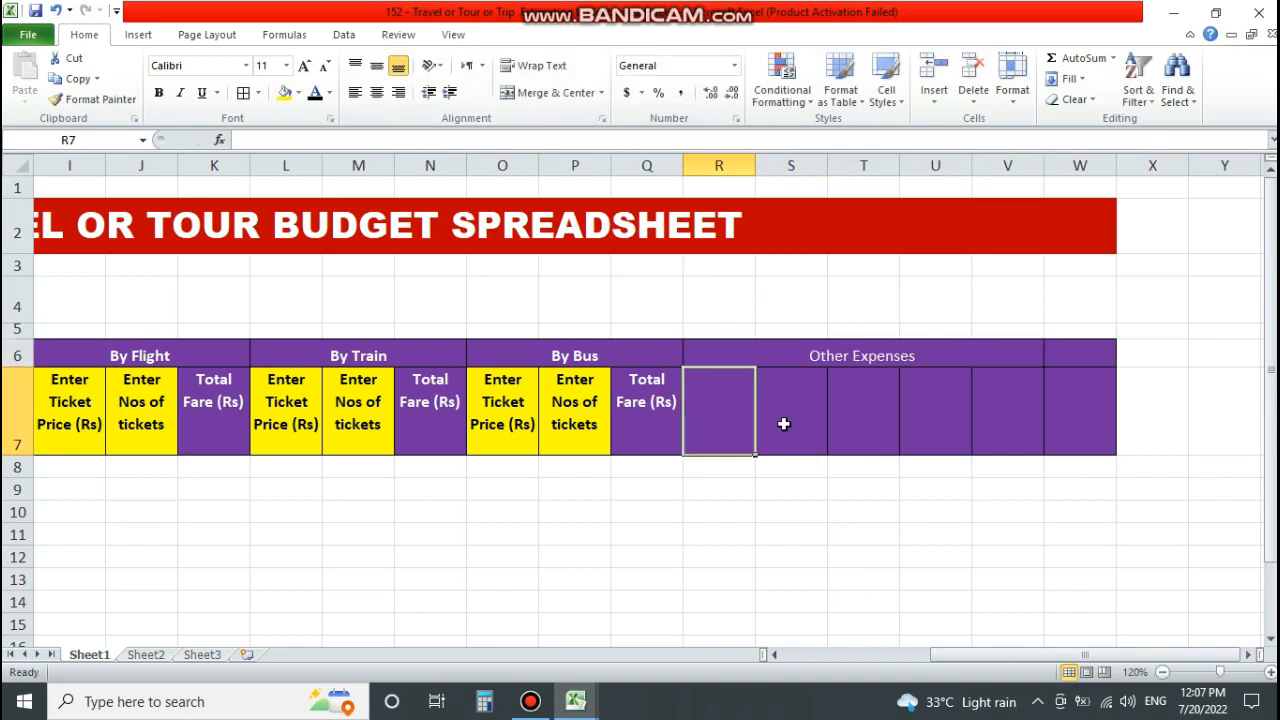
Enter the subheading Taxi Fare (Rs) in R7, with the text wrapped, top-aligned and centred.
type("Taxi Fare (Rs)")
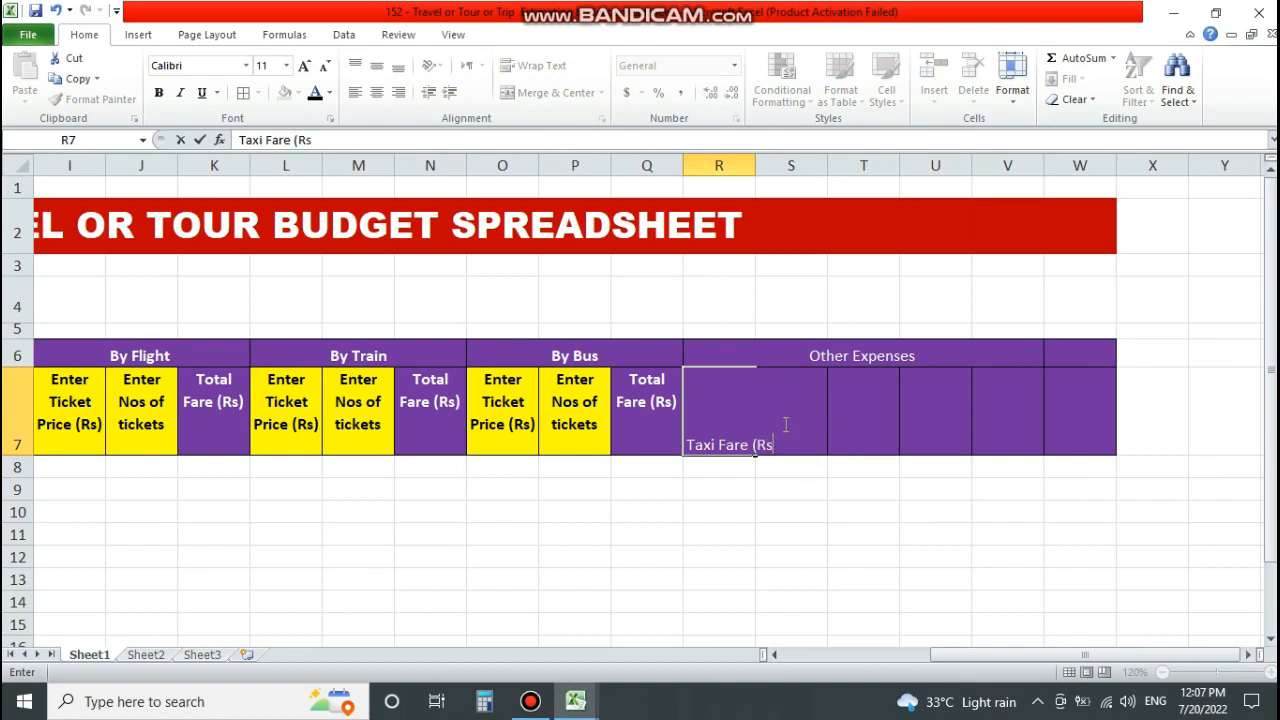
left_click(784, 424)
left_click(700, 420)
left_click(533, 65)
left_click(355, 65)
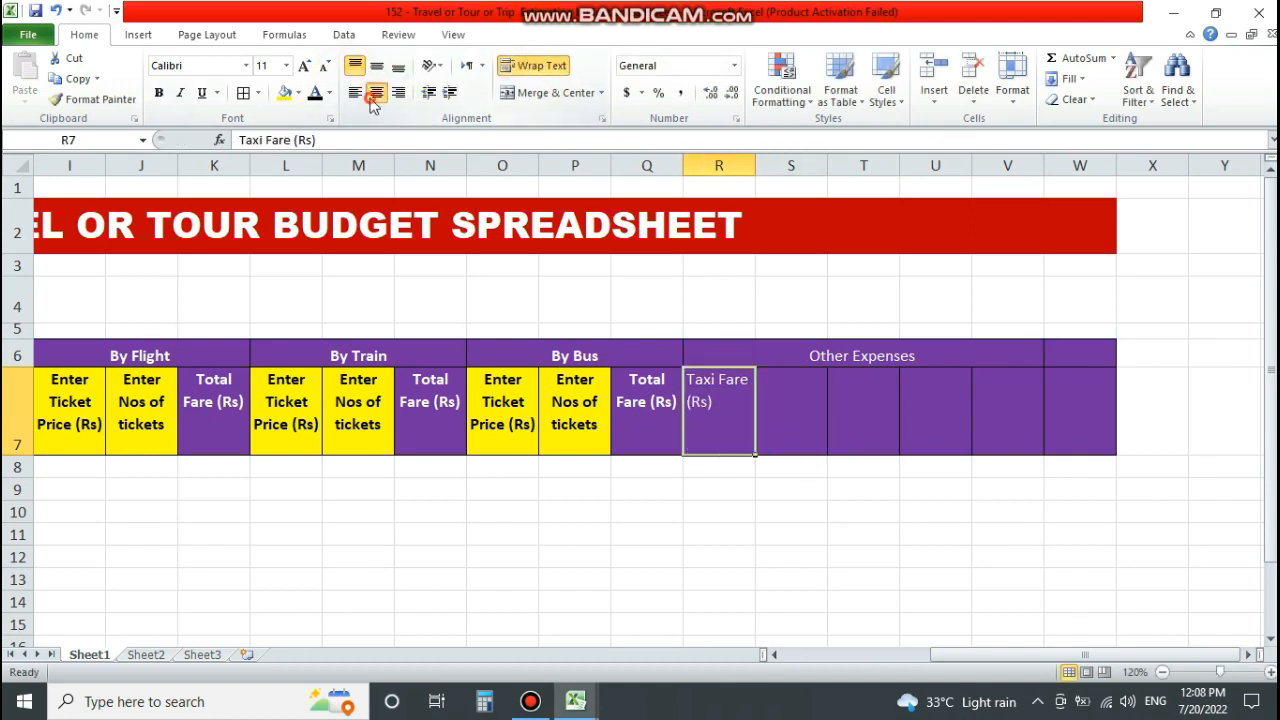
left_click(376, 92)
Fill the R7 subheading across to V7 and replace the entry in S7 with Hotel Fare (Rs).
left_click_drag(754, 460, 1040, 458)
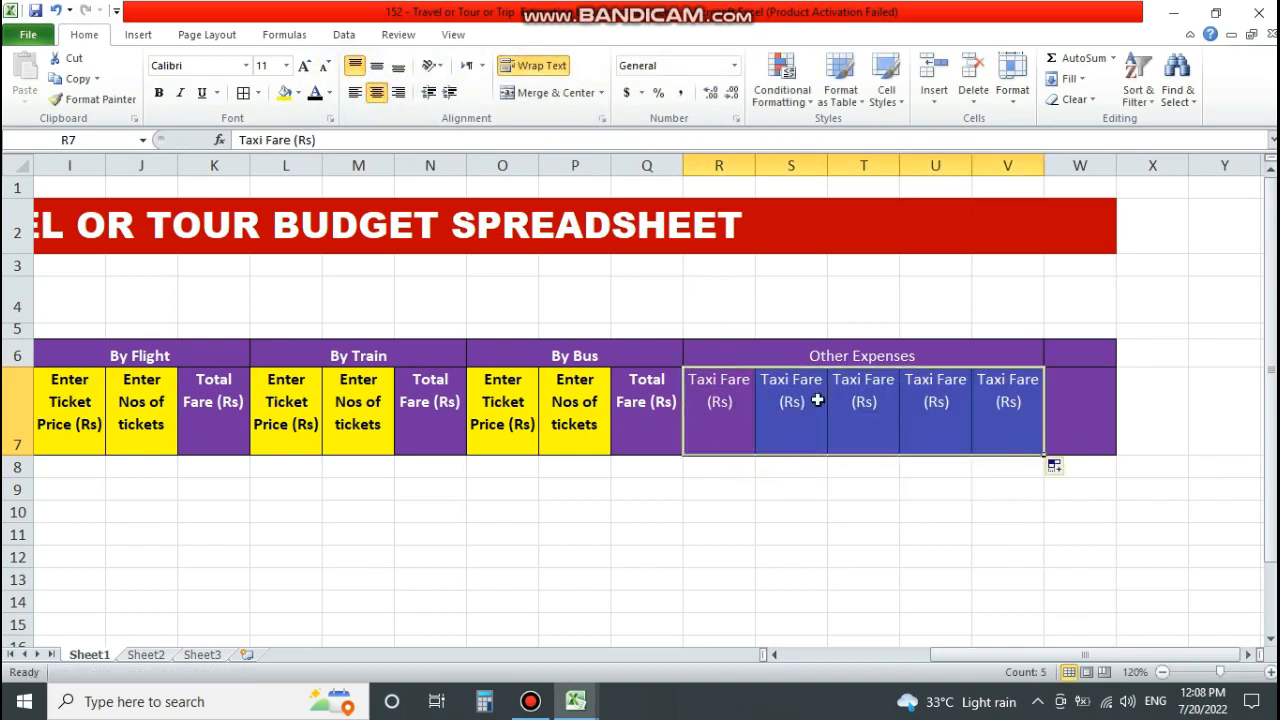
left_click(734, 380)
key("Right")
type("Hotel")
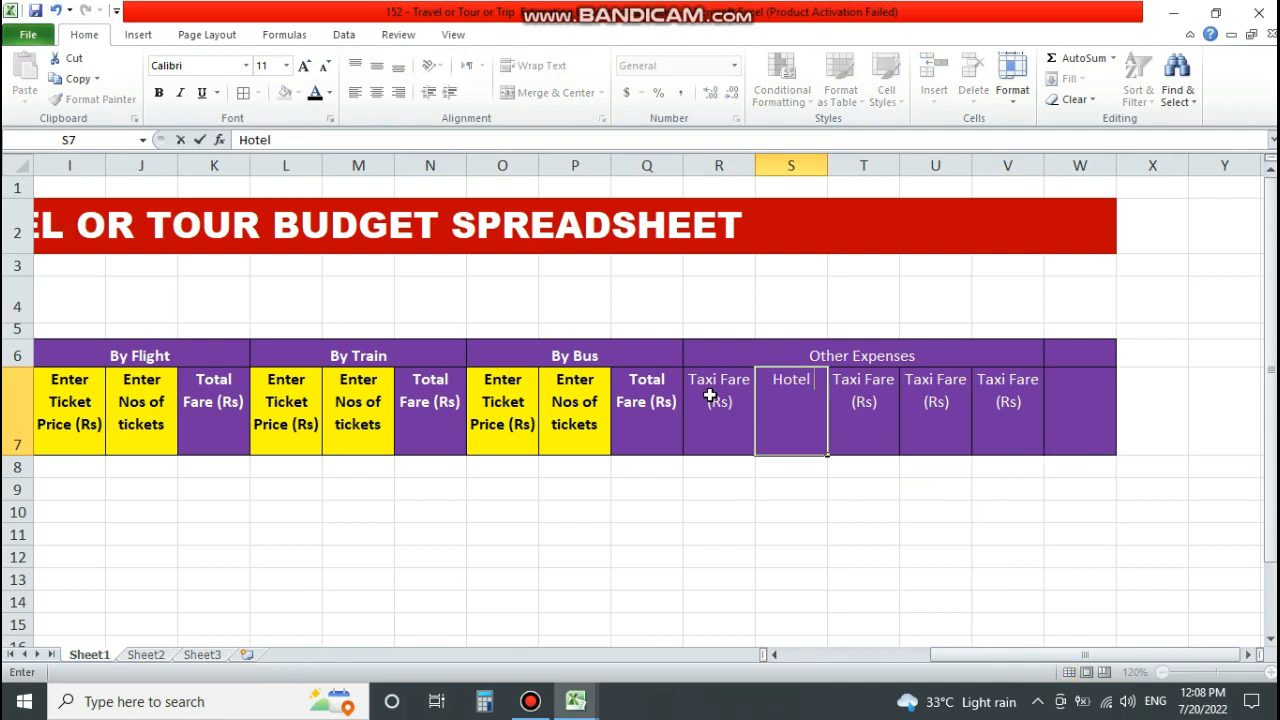
type(" Fare (Rs")
key("Tab")
Replace the subheading in T7 with Visiting Expenses (Rs).
type("Visi")
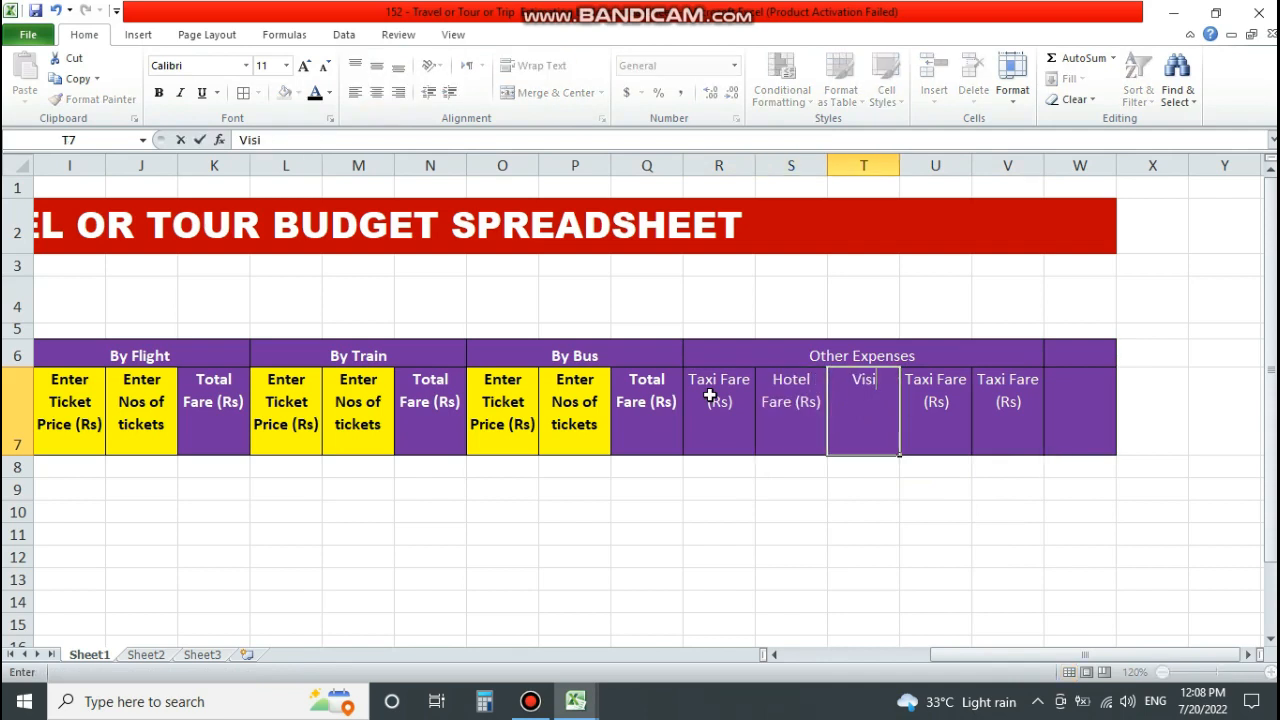
type("ting xpenses")
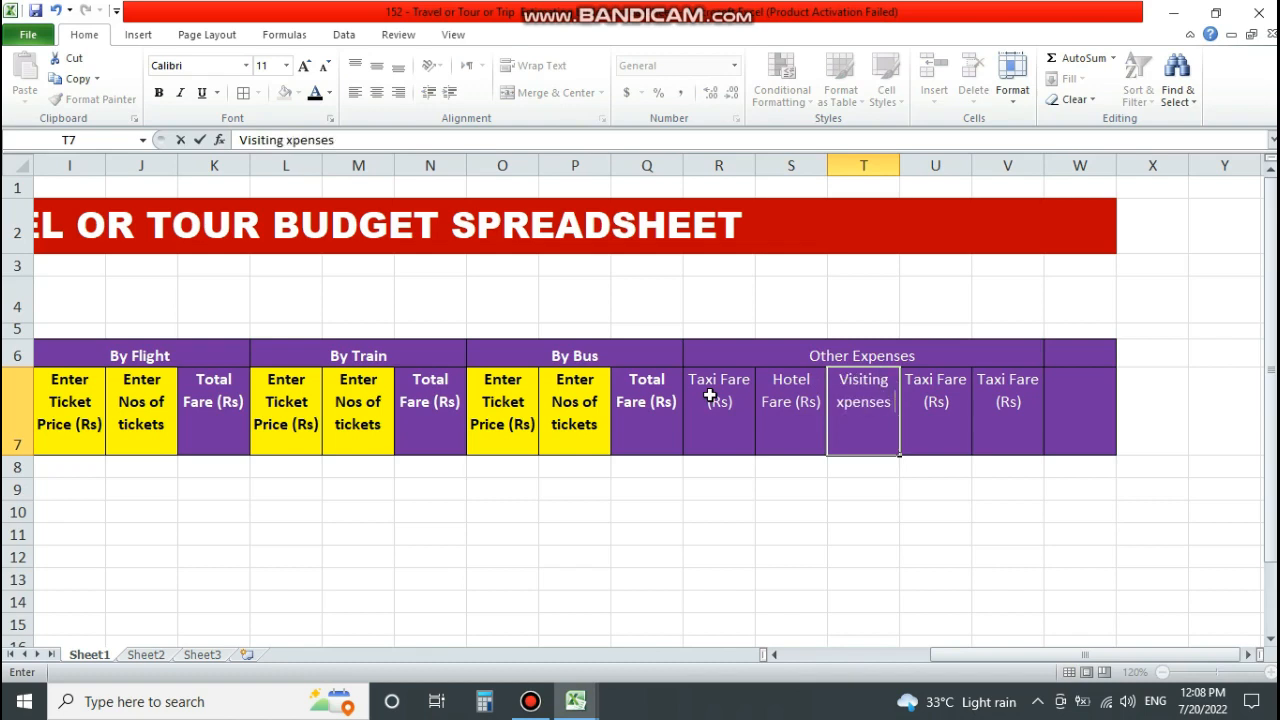
key("BackSpace")
key("BackSpace")
key("BackSpace")
key("BackSpace")
key("BackSpace")
key("BackSpace")
key("BackSpace")
type("Expenses (Rs")
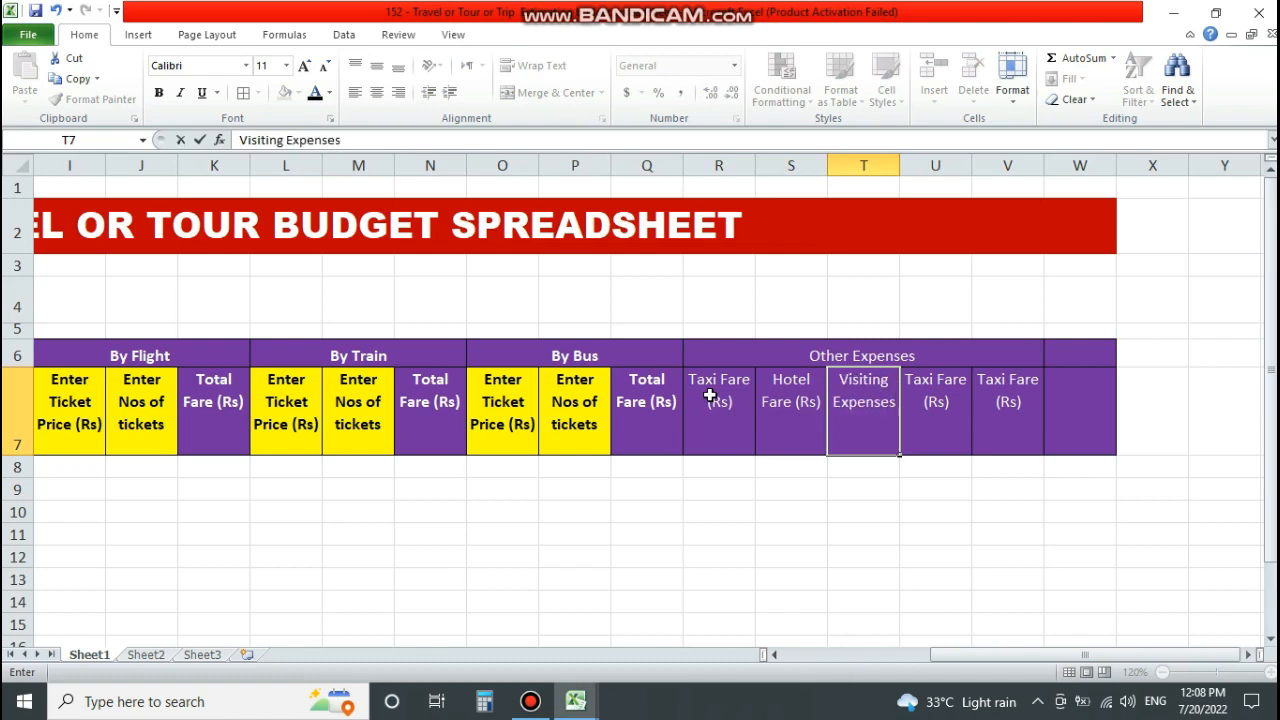
type(")")
key("Tab")
Replace the subheadings in U7 and V7 with Other and Meal Expenses (Rs).
type("Other")
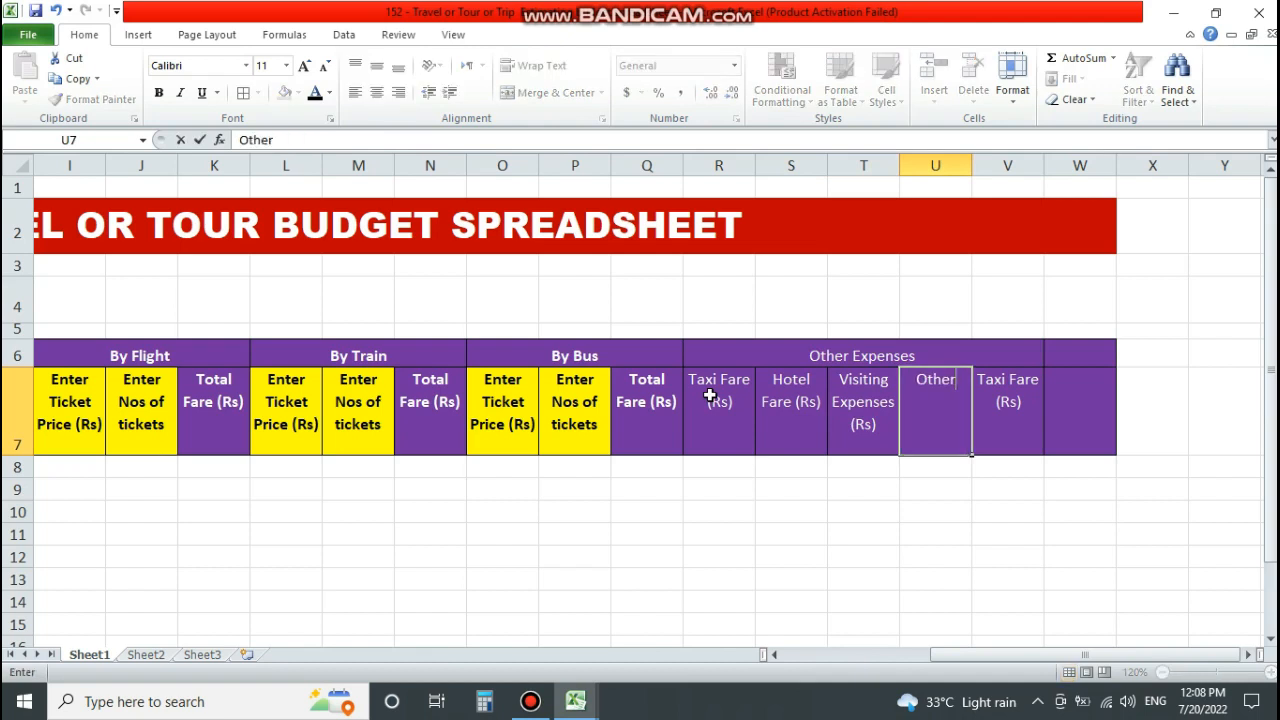
key("Tab")
type("Meal")
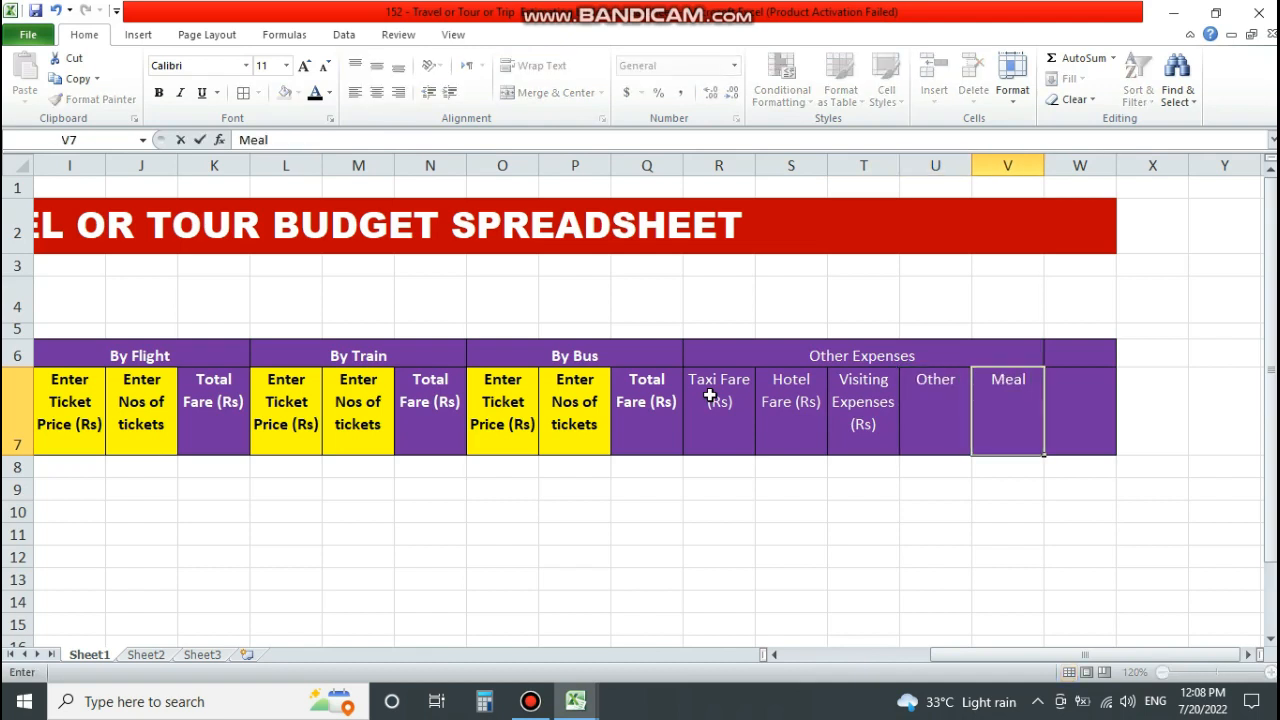
type(" Expenses (Rs)")
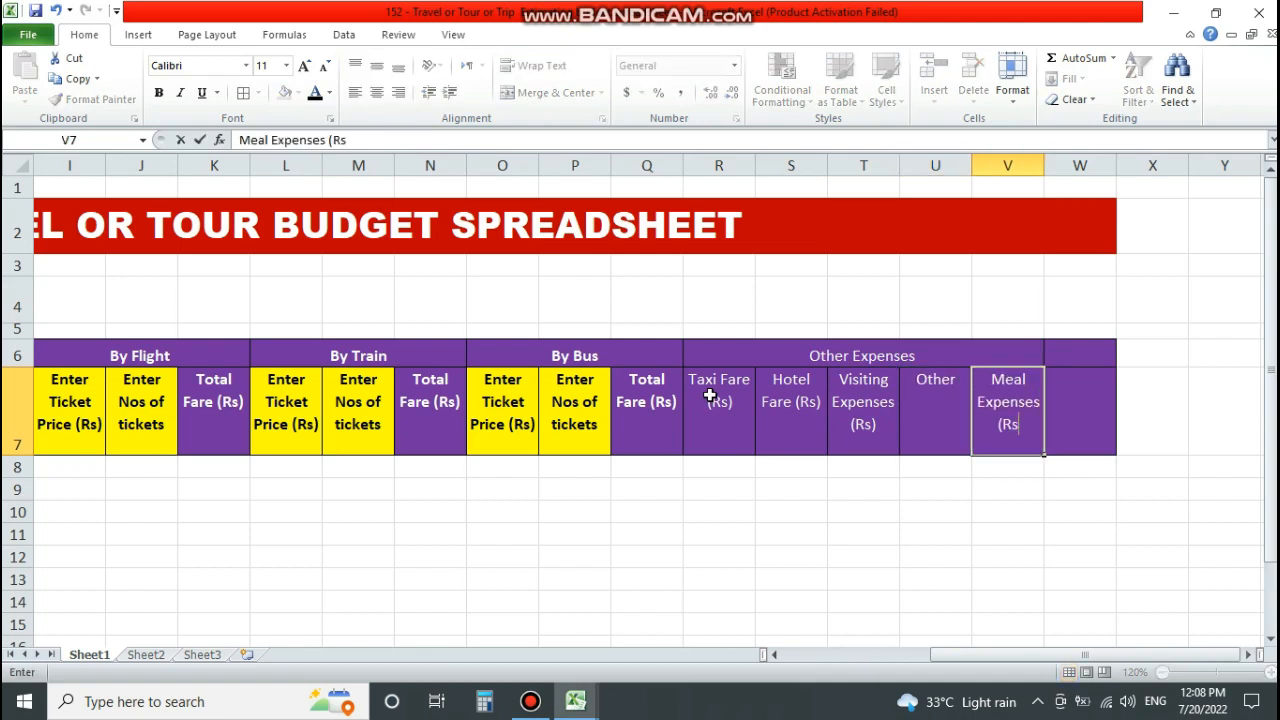
key("Tab")
Enter the heading Total Cost (Rs) in W7, with the text wrapped, top-aligned and centred.
type("To")
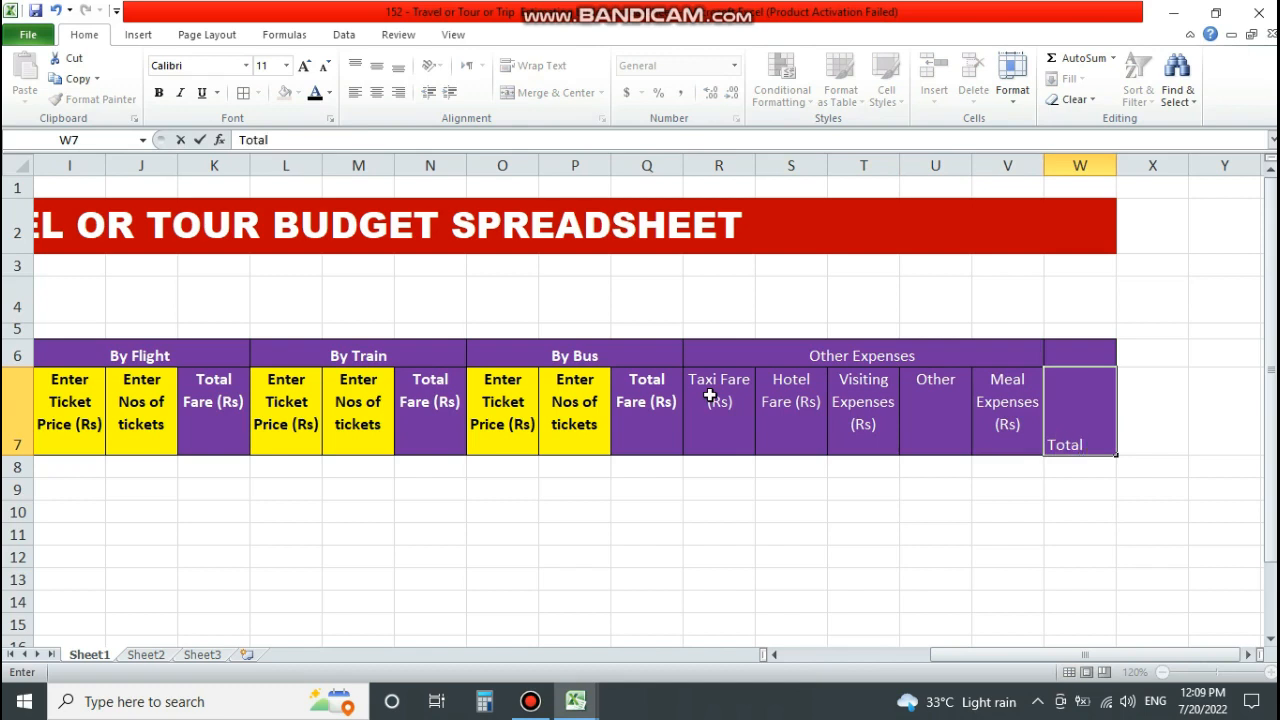
type("tal Cost (Rs")
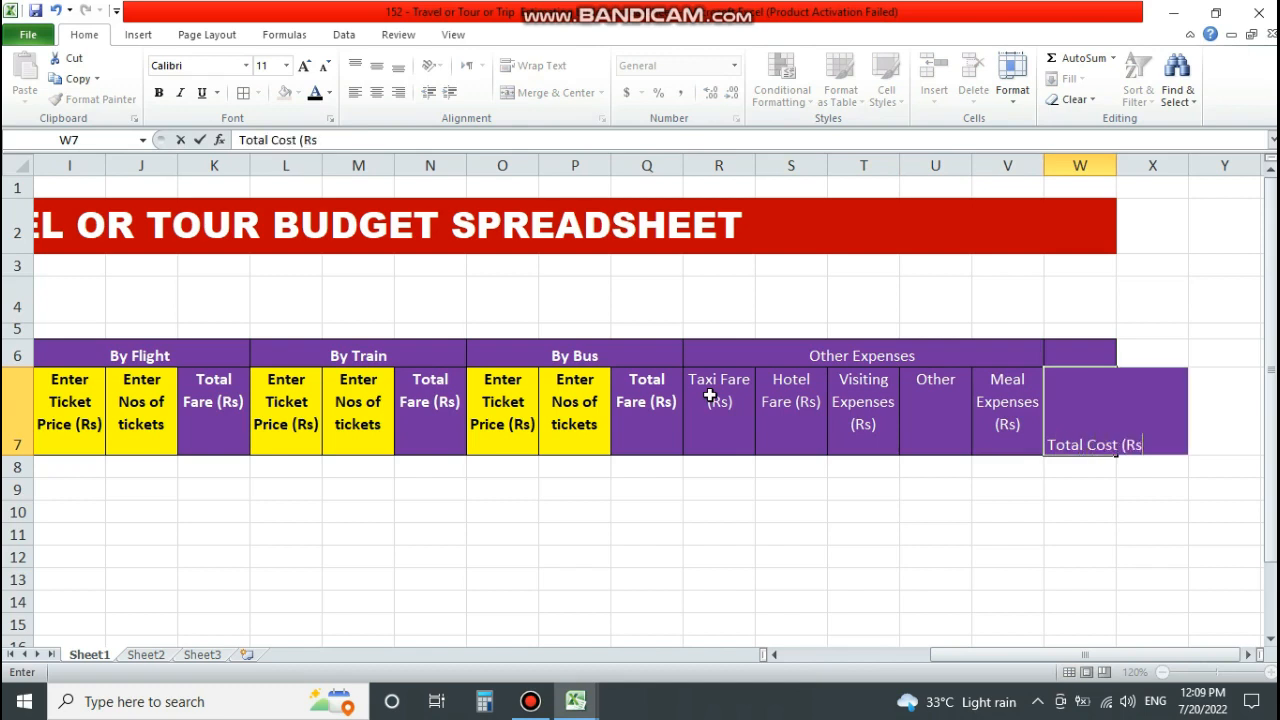
type(")")
key("Tab")
key("shift+Tab")
left_click(533, 65)
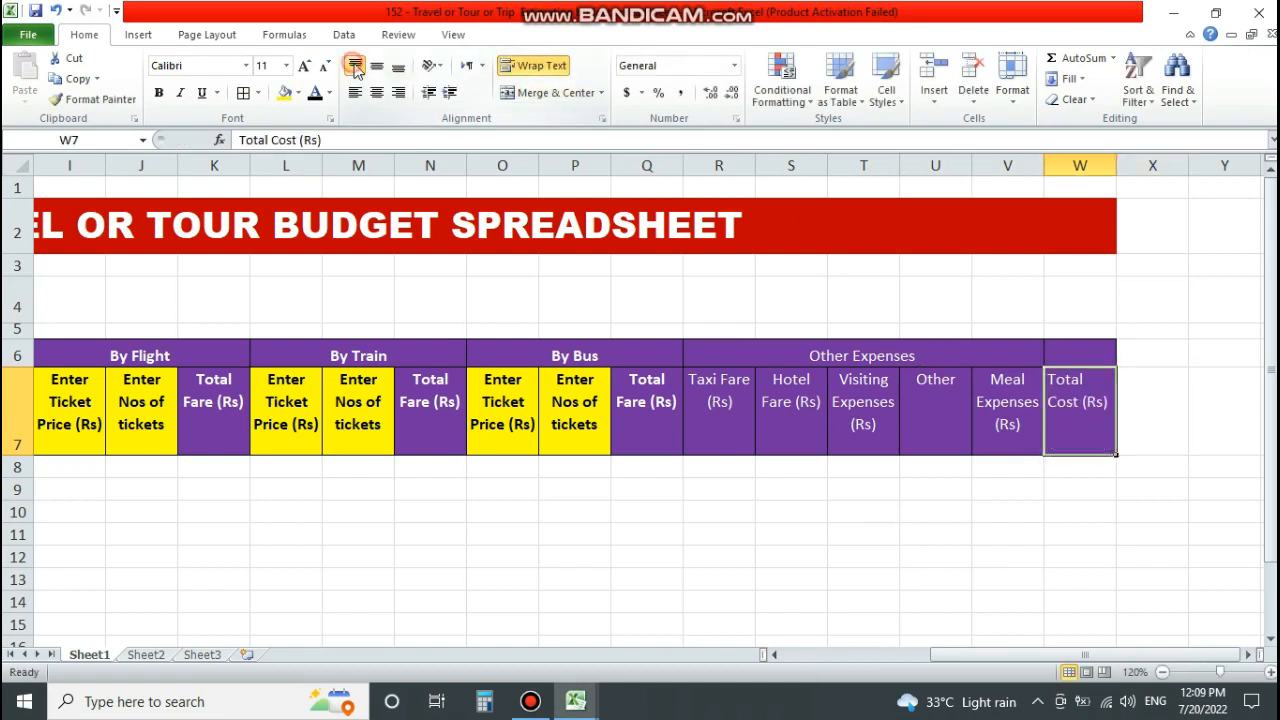
left_click(376, 92)
Make the headings in R6:W7 bold and give R7:V7 a yellow fill with black font colour.
left_click_drag(718, 392, 1080, 400)
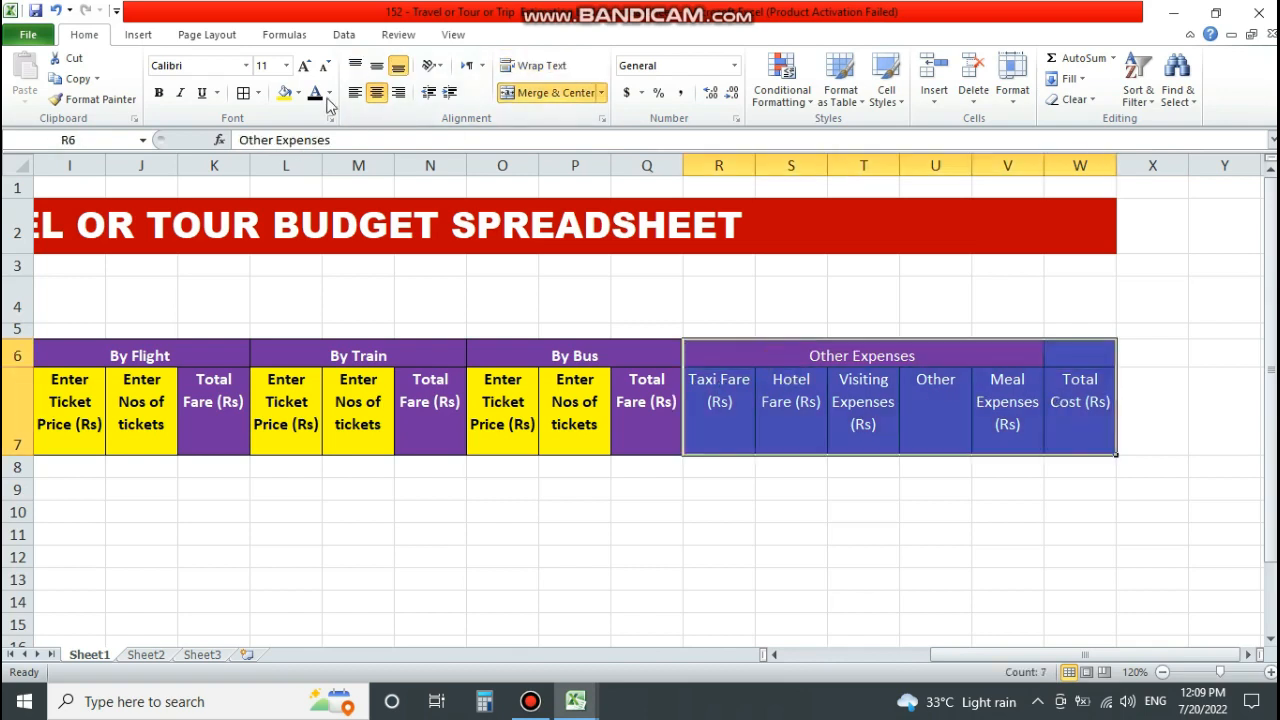
left_click(870, 412)
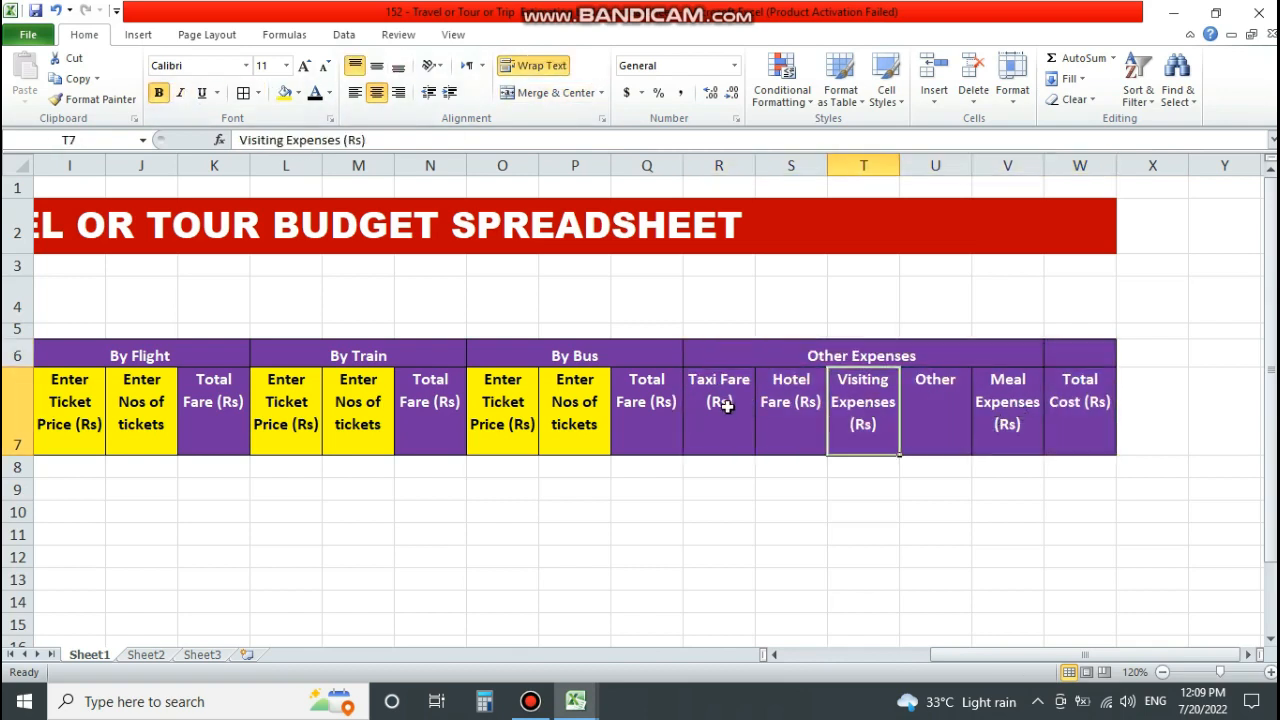
left_click_drag(726, 404, 1000, 404)
left_click(285, 93)
left_click(790, 410)
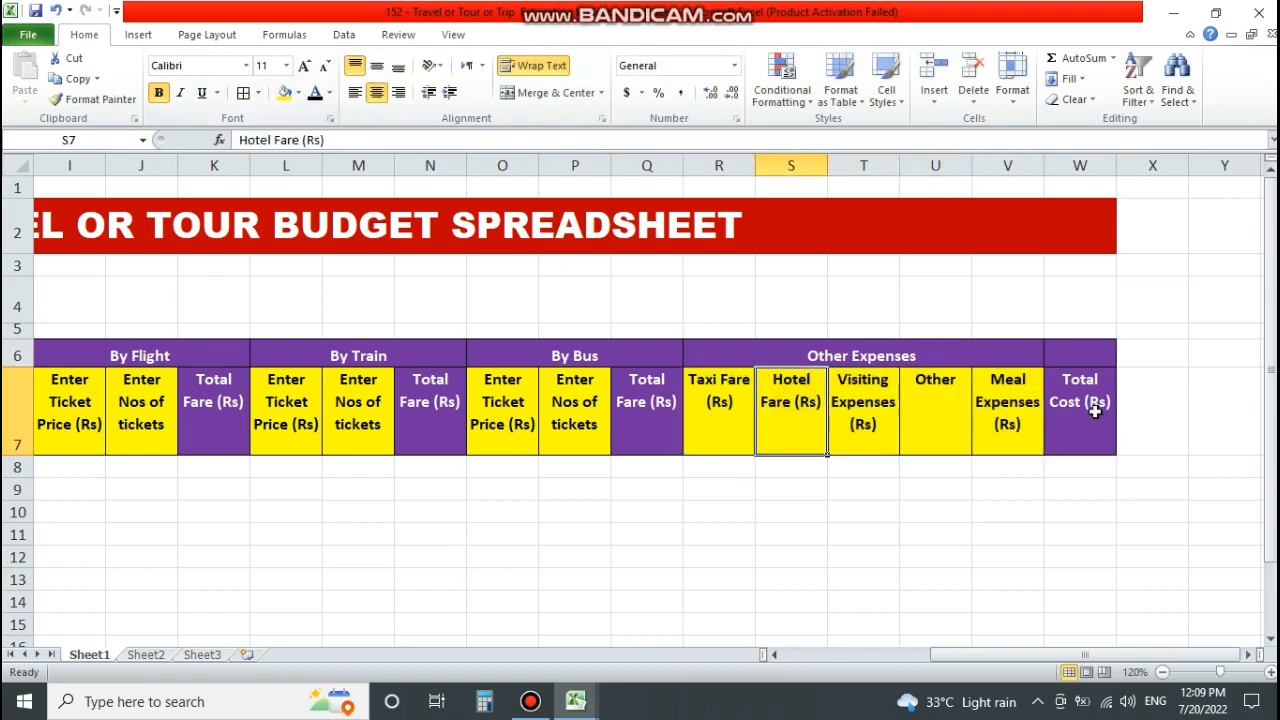
Enter the date 20-Jul-22 in B8 and the route description Lahore to Islamabad in C8.
left_click(632, 415)
left_click_drag(1085, 654, 945, 656)
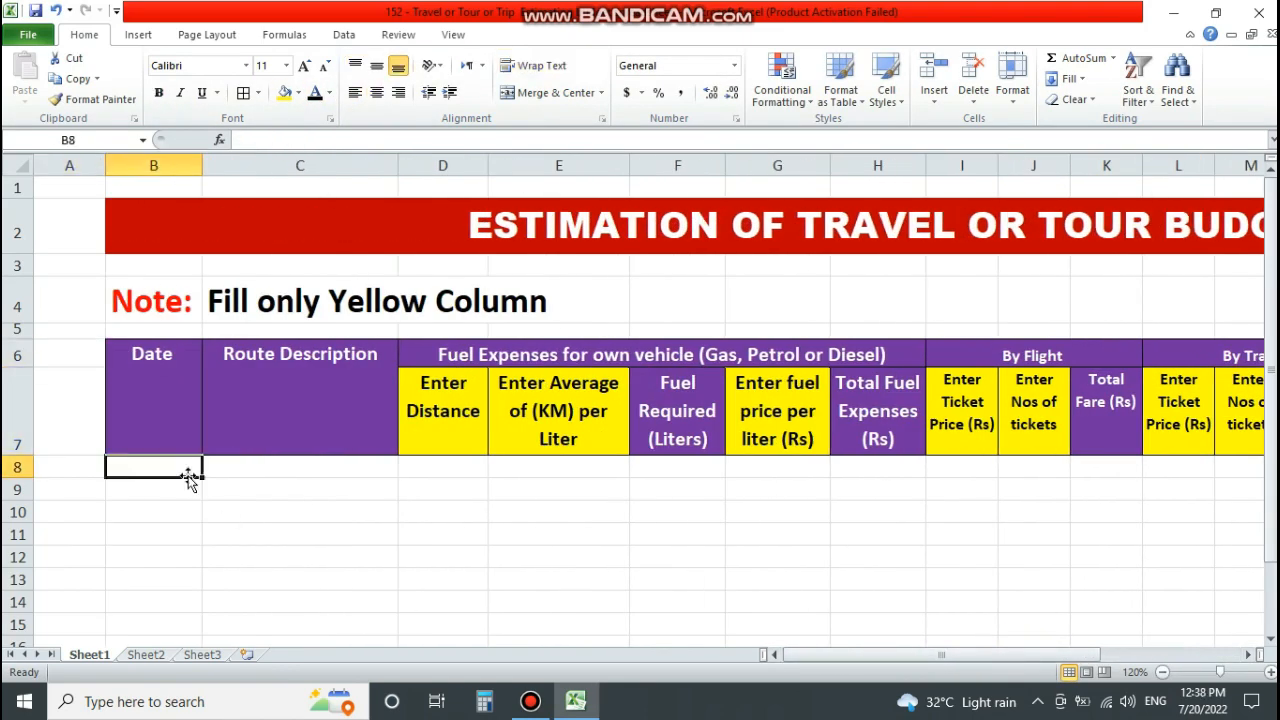
type("20-Jul-22")
key("Tab")
type("L")
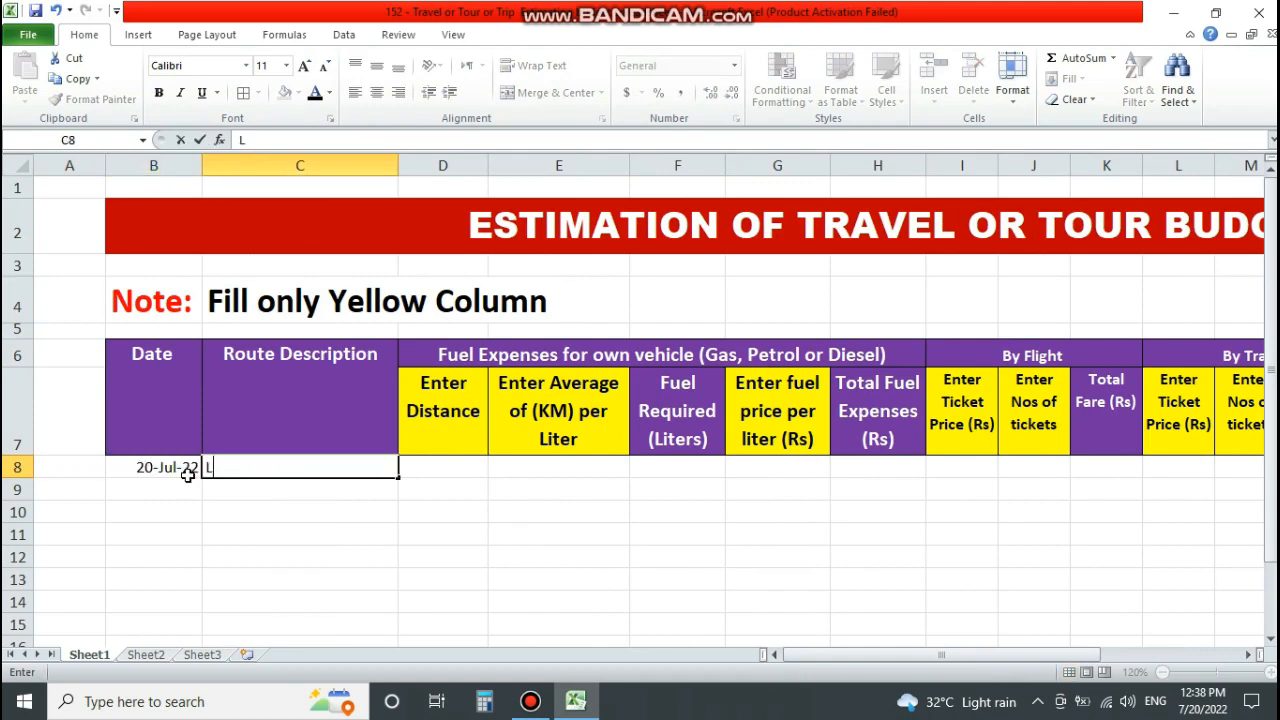
type("ahore to Is")
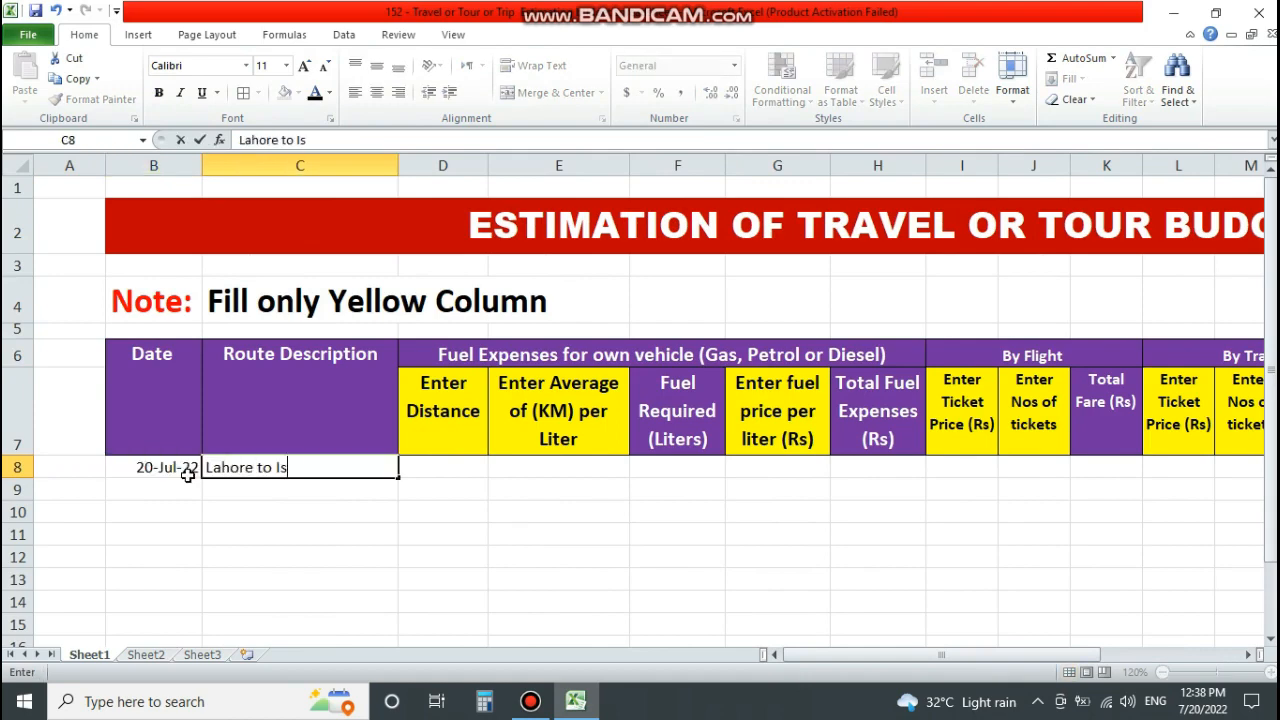
type("lamabad")
key("Tab")
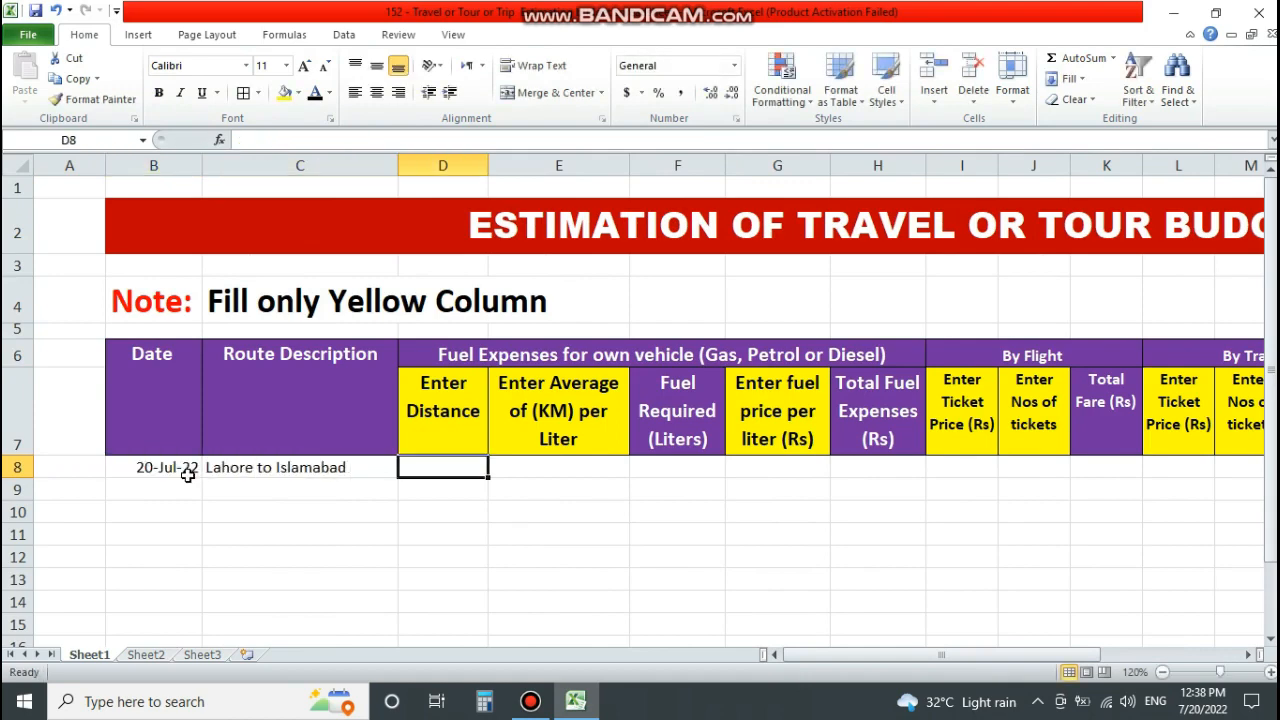
Enter a distance of 360 in D8 and an average of 18 km per liter in E8.
type("360")
key("Tab")
type("18")
key("Tab")
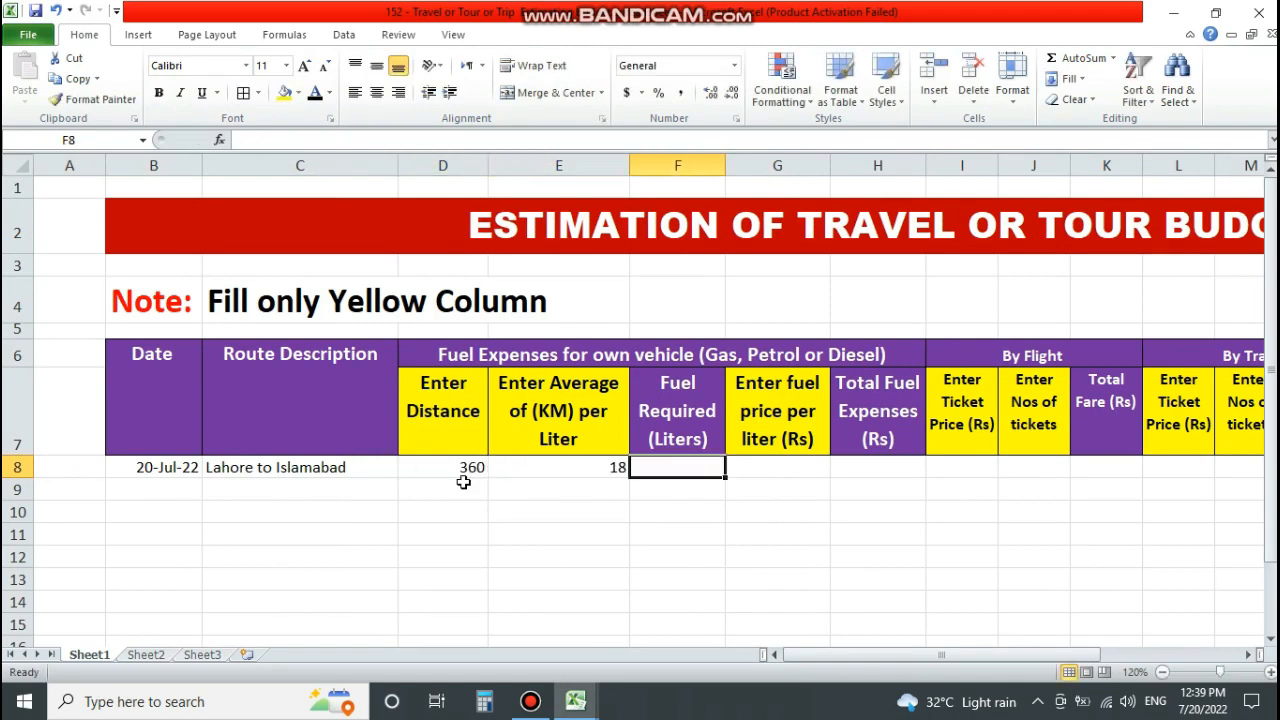
Calculate the fuel required in F8 by dividing distance by average with the formula =D8/E8.
type("=")
left_click(459, 470)
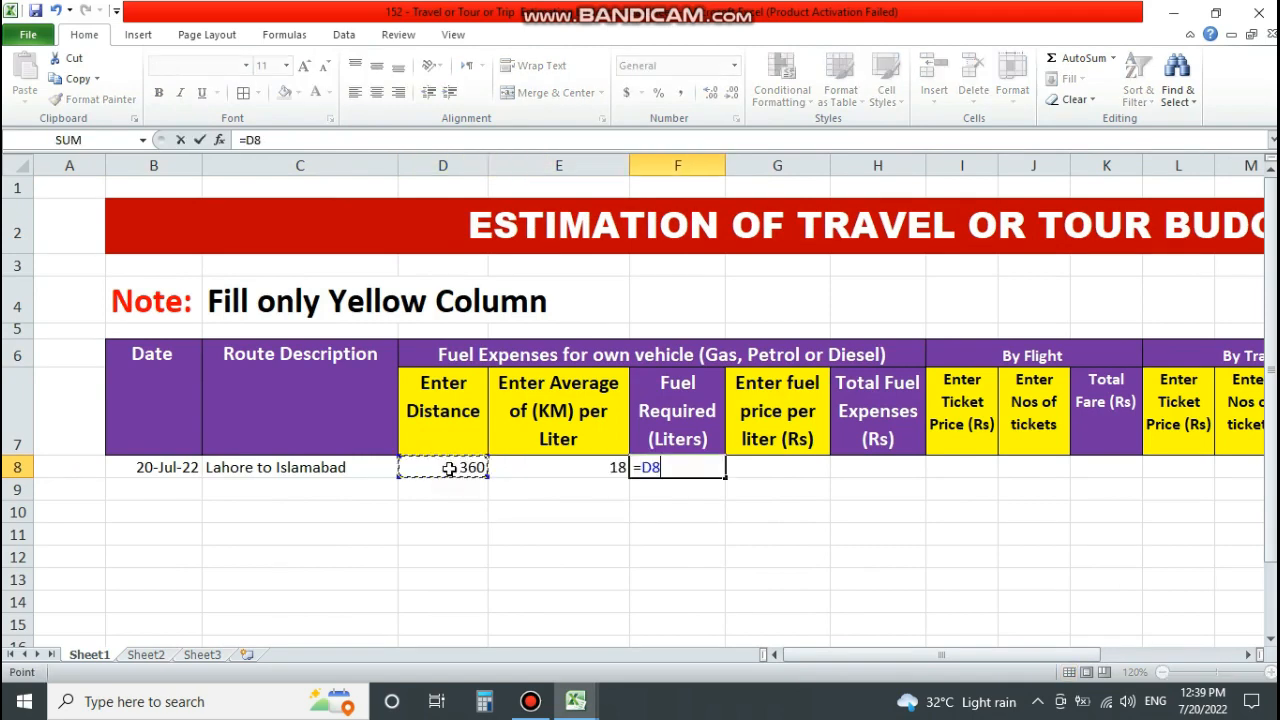
type("/")
left_click(536, 466)
key("Return")
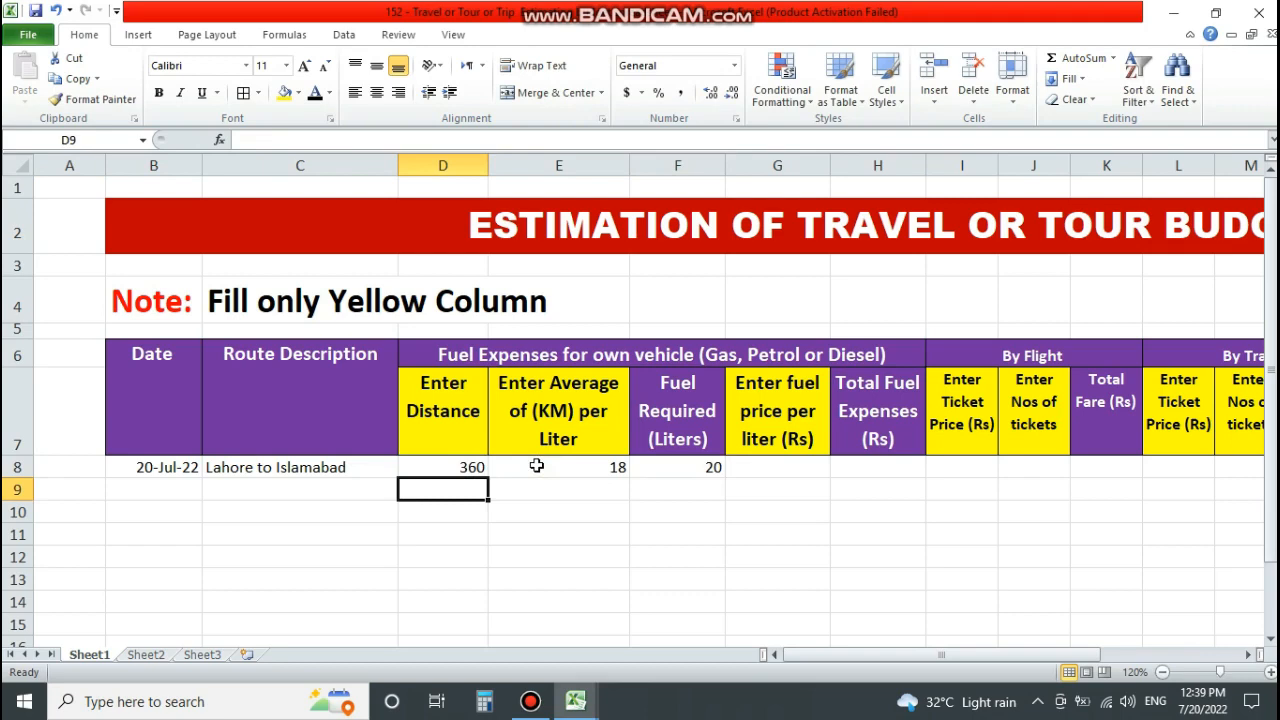
Enter 230 as the fuel price per liter in G8.
left_click(690, 466)
left_click(773, 467)
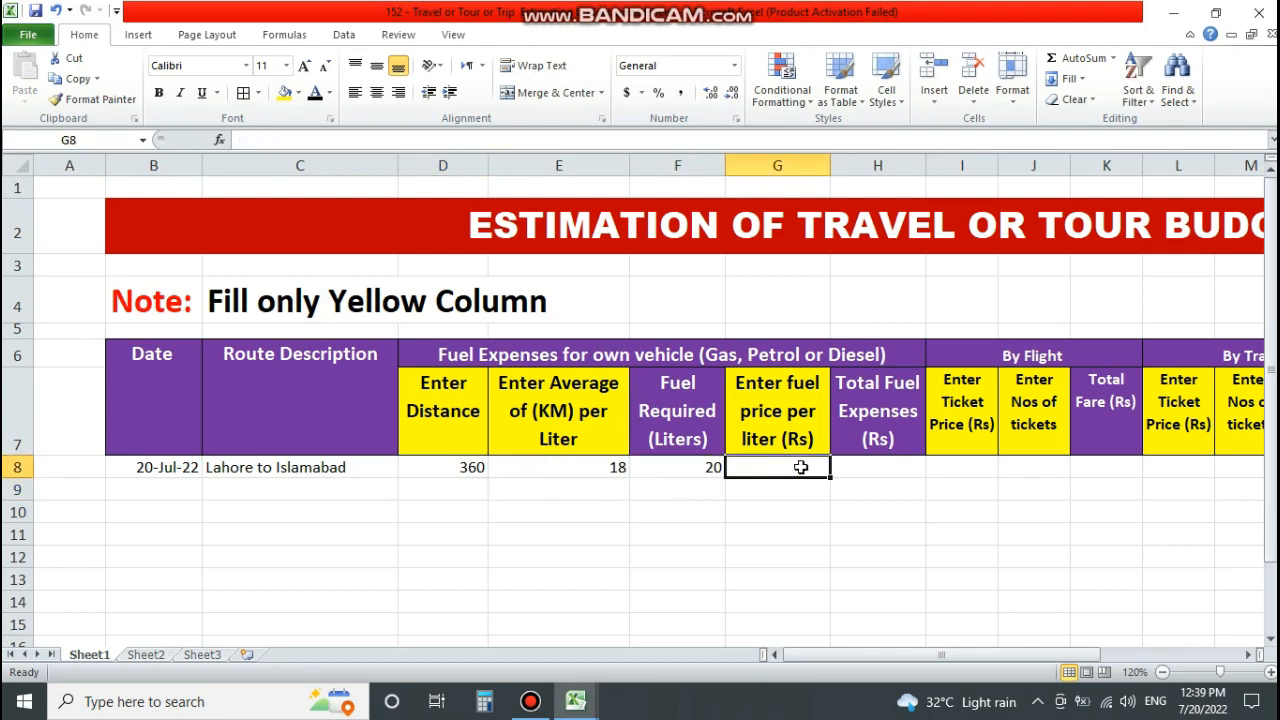
type("230")
key("Tab")
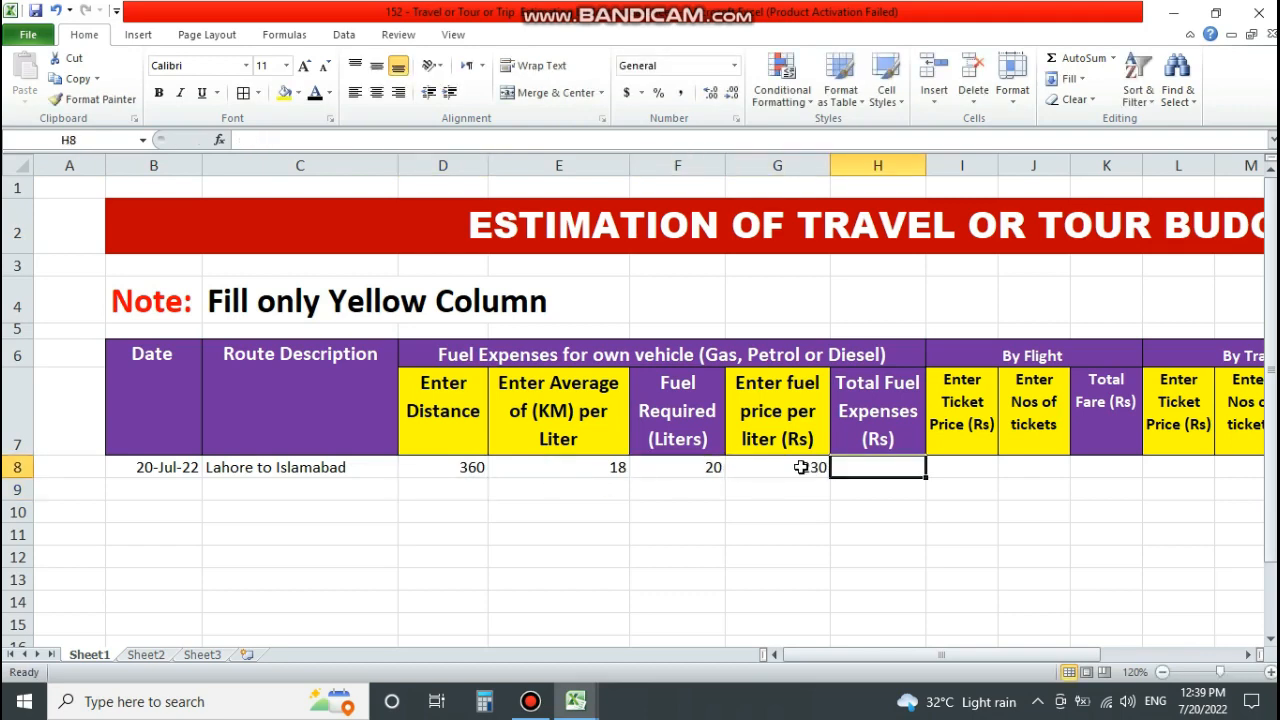
Calculate the total fuel expenses in H8 with the formula =F8*G8.
type("=")
left_click(712, 466)
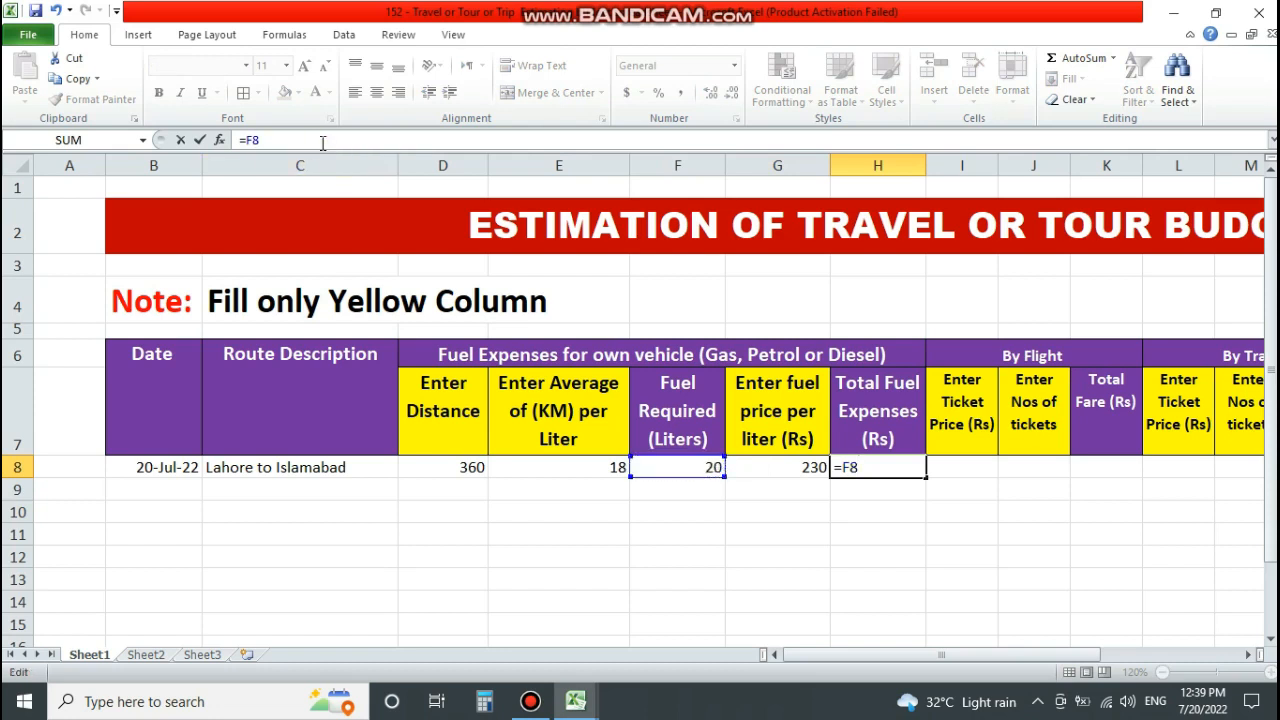
type("*")
left_click(794, 467)
key("Return")
left_click(905, 470)
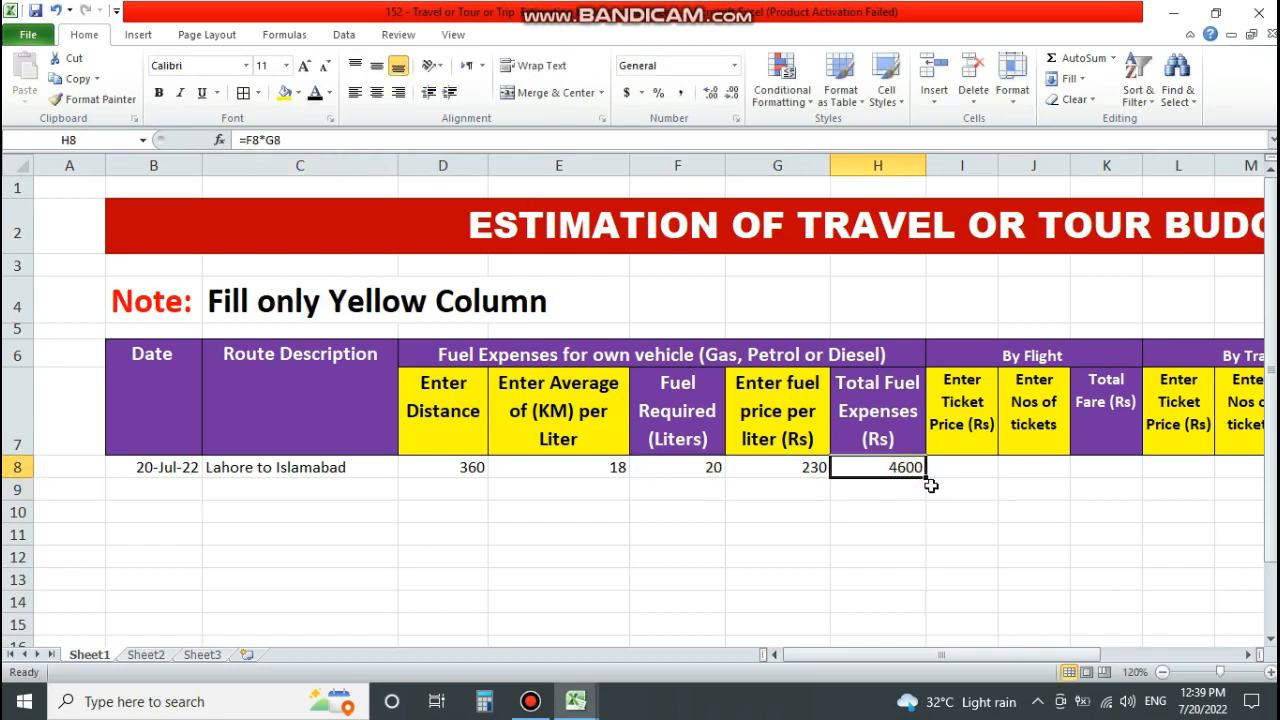
Enter a flight ticket price of 3000 in I8 and 4 tickets in J8.
left_click(972, 470)
left_click(1030, 470)
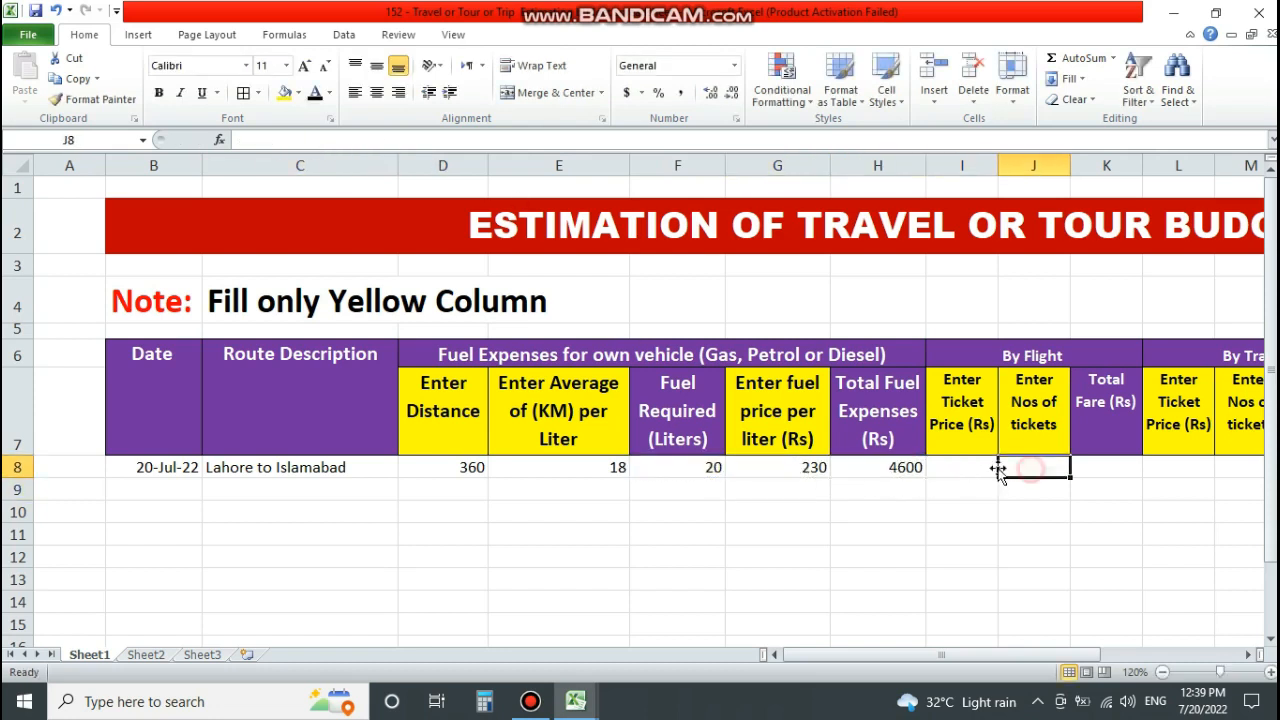
left_click(970, 467)
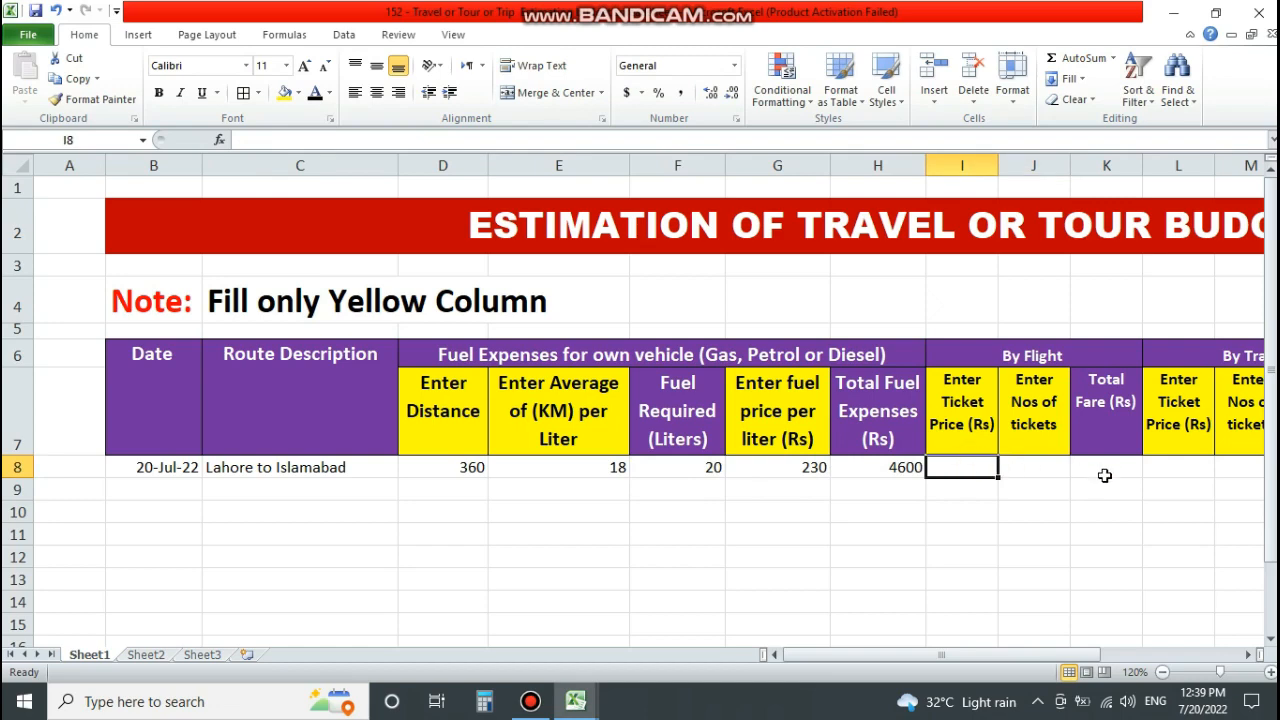
type("3000")
key("Tab")
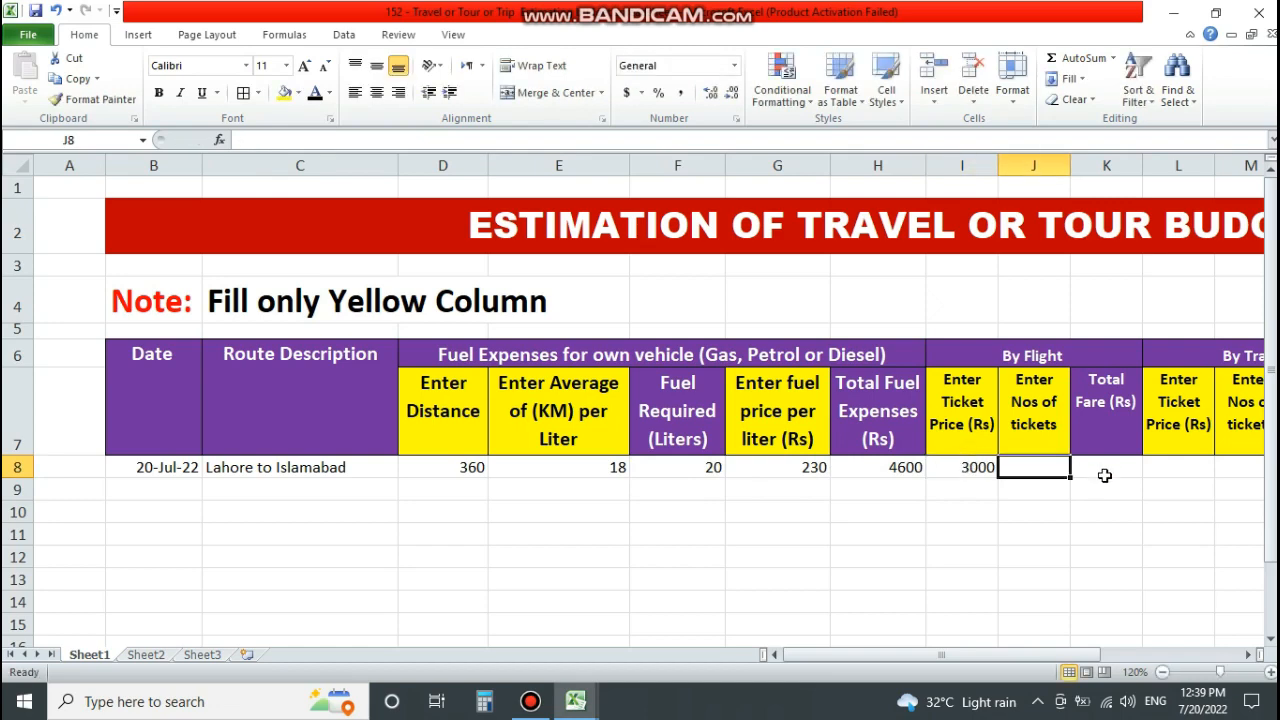
type("4")
key("Tab")
Calculate the total flight fare in K8 with the formula =I8*J8.
type("=")
left_click(970, 467)
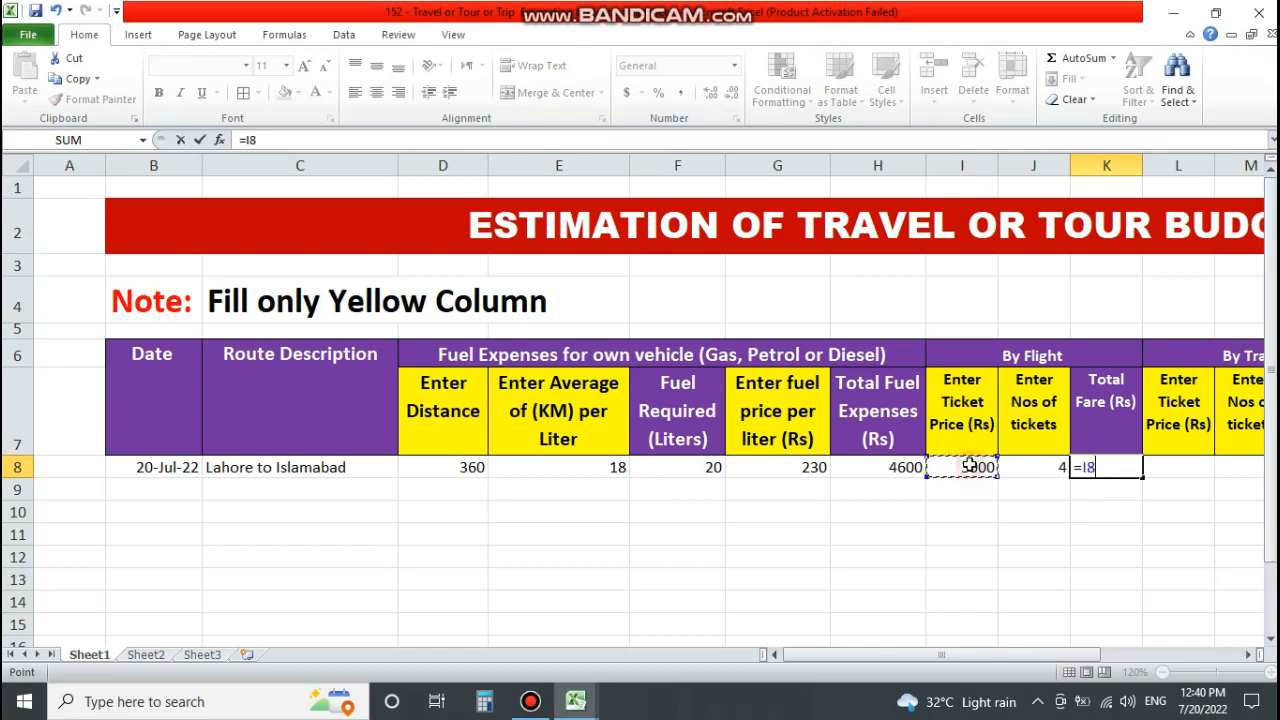
left_click(334, 136)
type("*")
left_click(1026, 463)
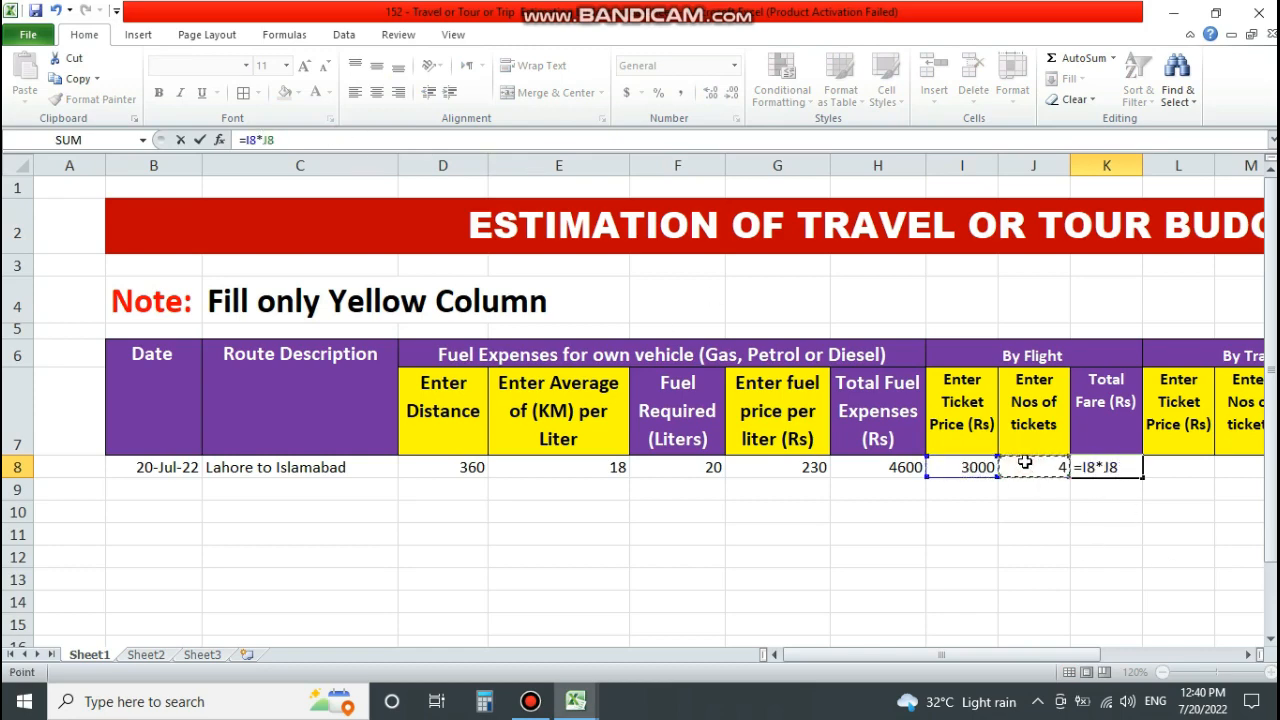
key("Return")
Enter a train ticket price of 2000 in L8 and 4 tickets in M8.
left_click(1248, 654)
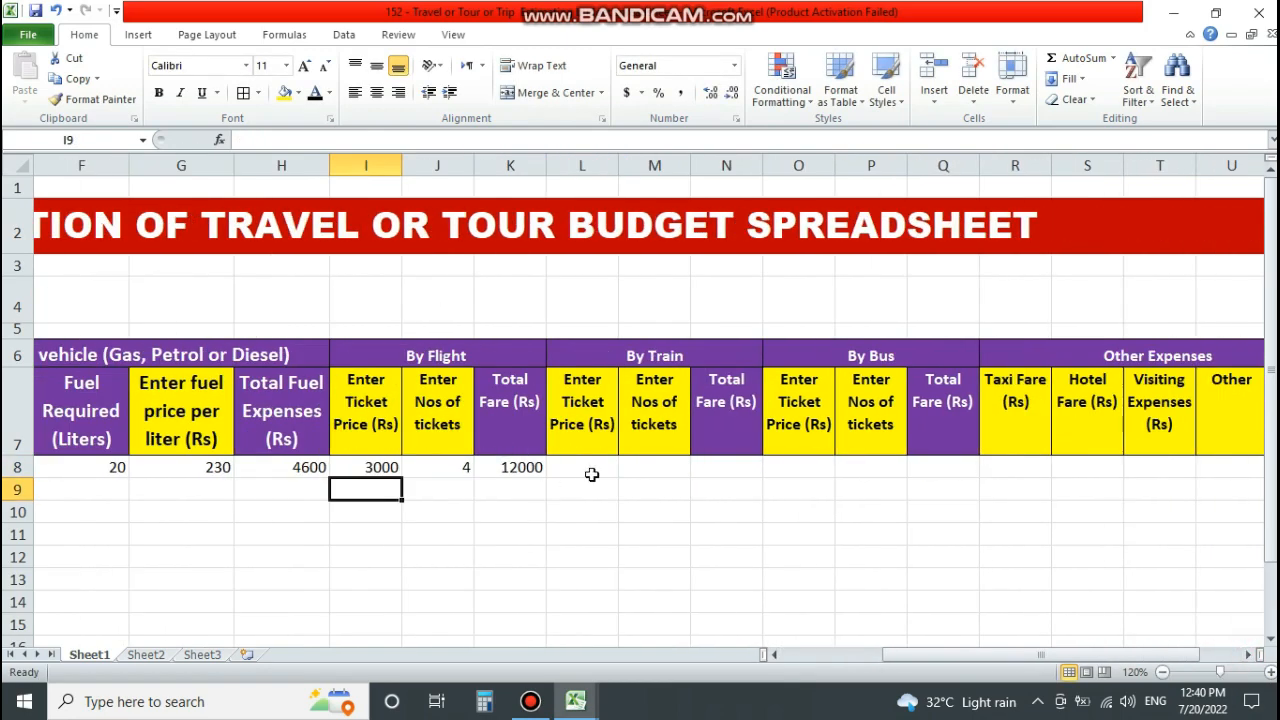
left_click(591, 474)
type("100")
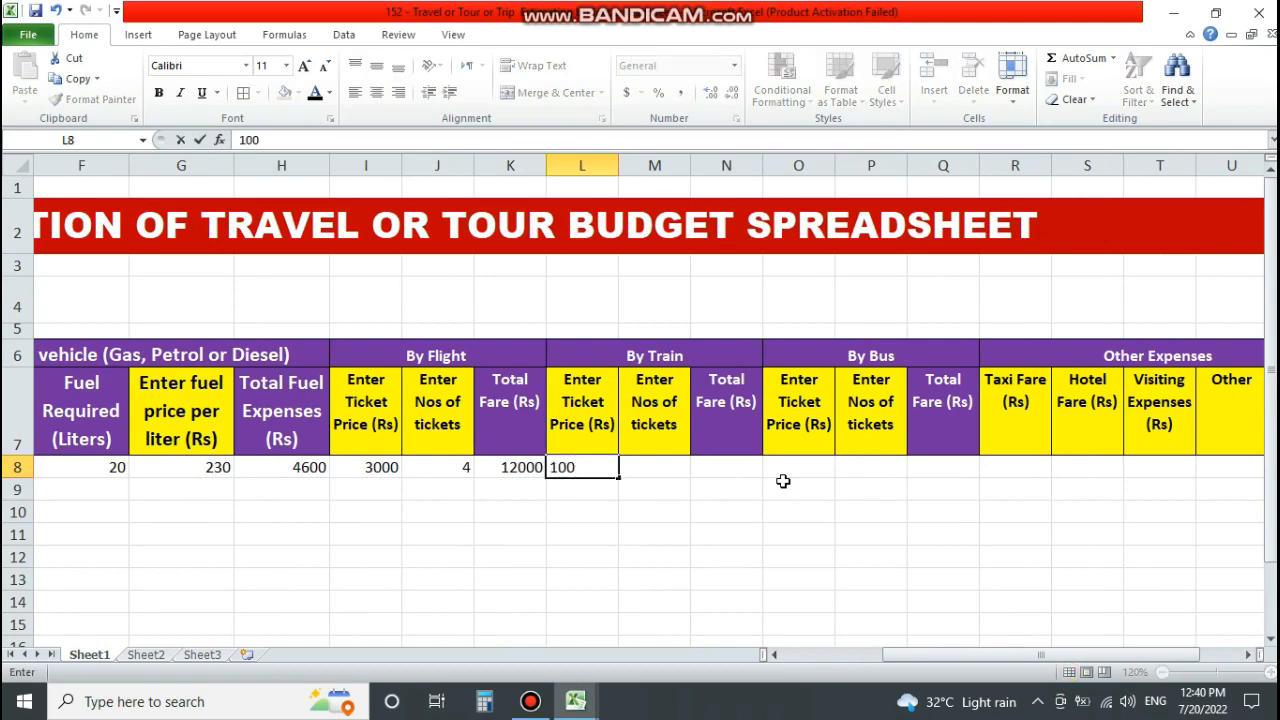
key("Tab")
type("4")
key("Tab")
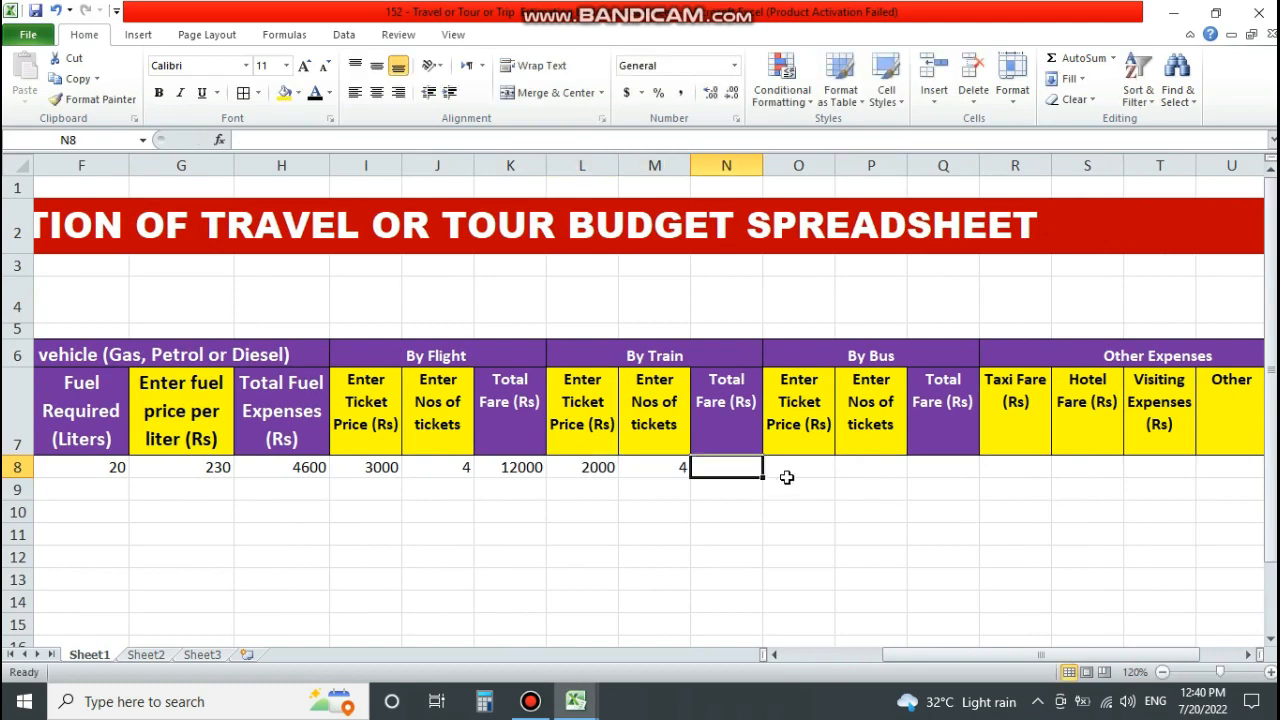
Calculate the total train fare in N8 with the formula =L8*M8.
type("=")
left_click(588, 462)
left_click(268, 139)
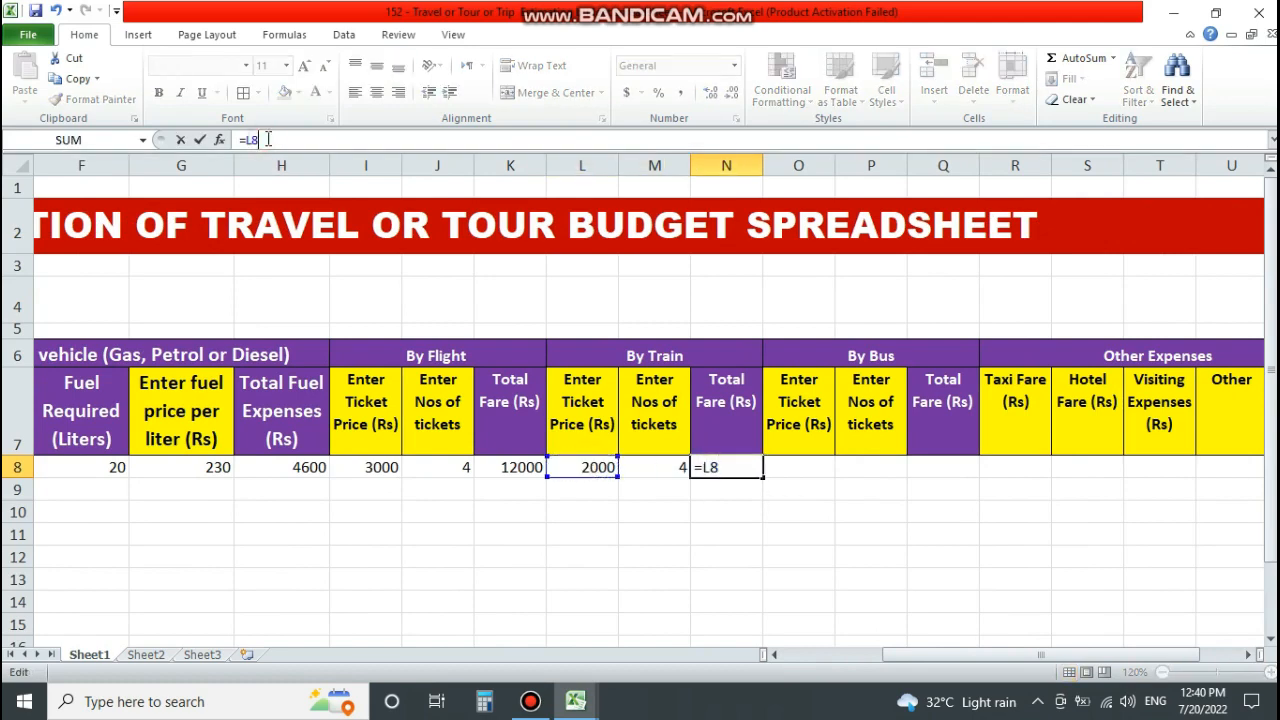
type("*")
left_click(678, 465)
key("Return")
left_click(726, 467)
Enter a bus ticket price of 2000 in O8 and 4 tickets in P8.
key("Tab")
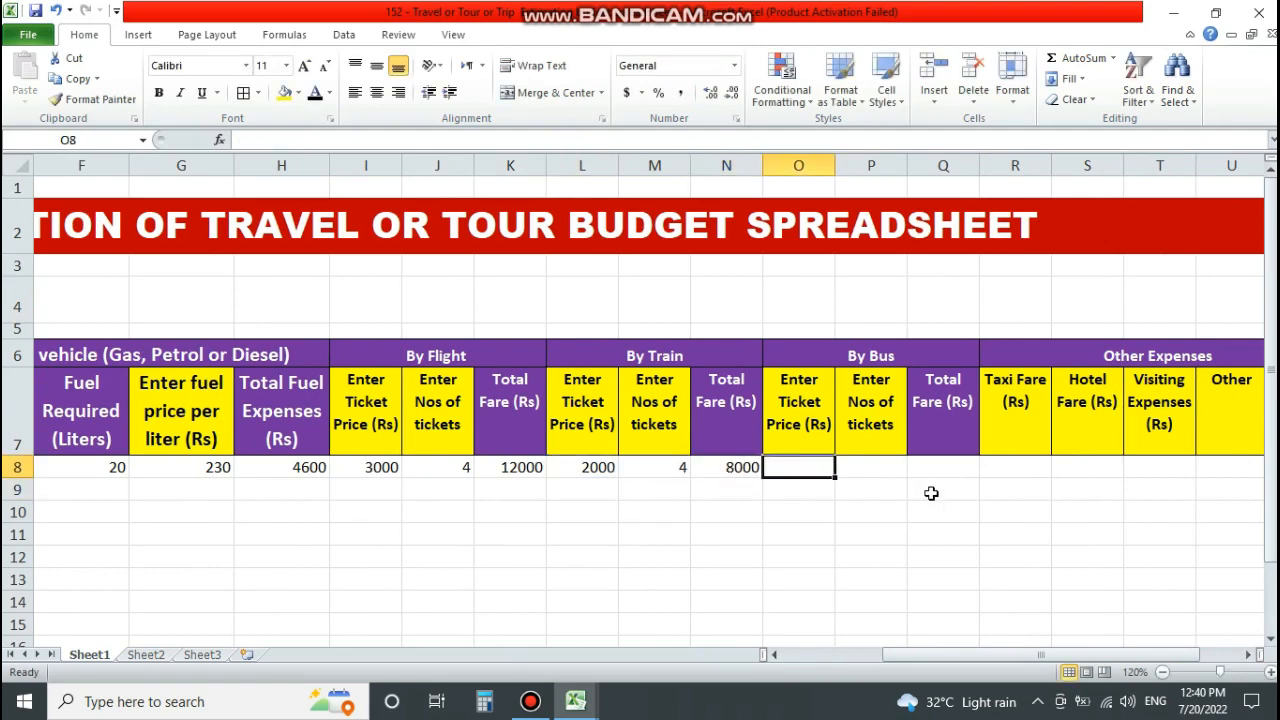
type("2")
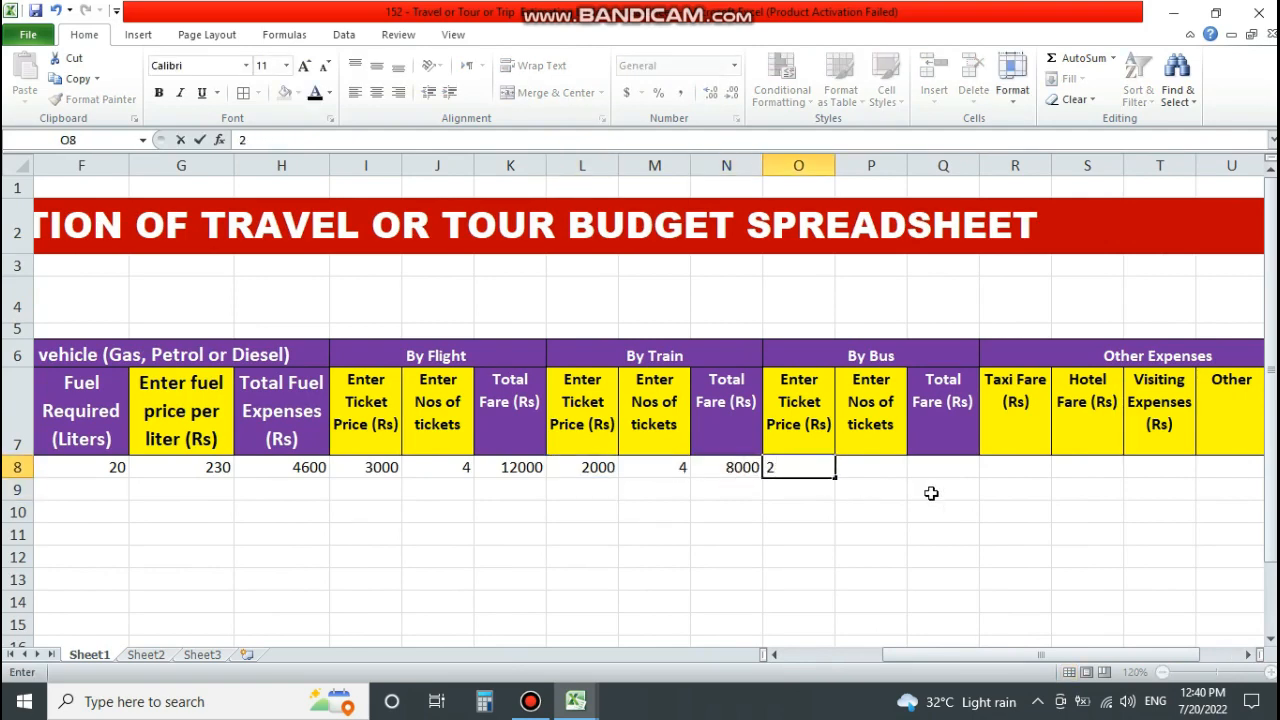
type("000")
key("Tab")
type("4")
key("Tab")
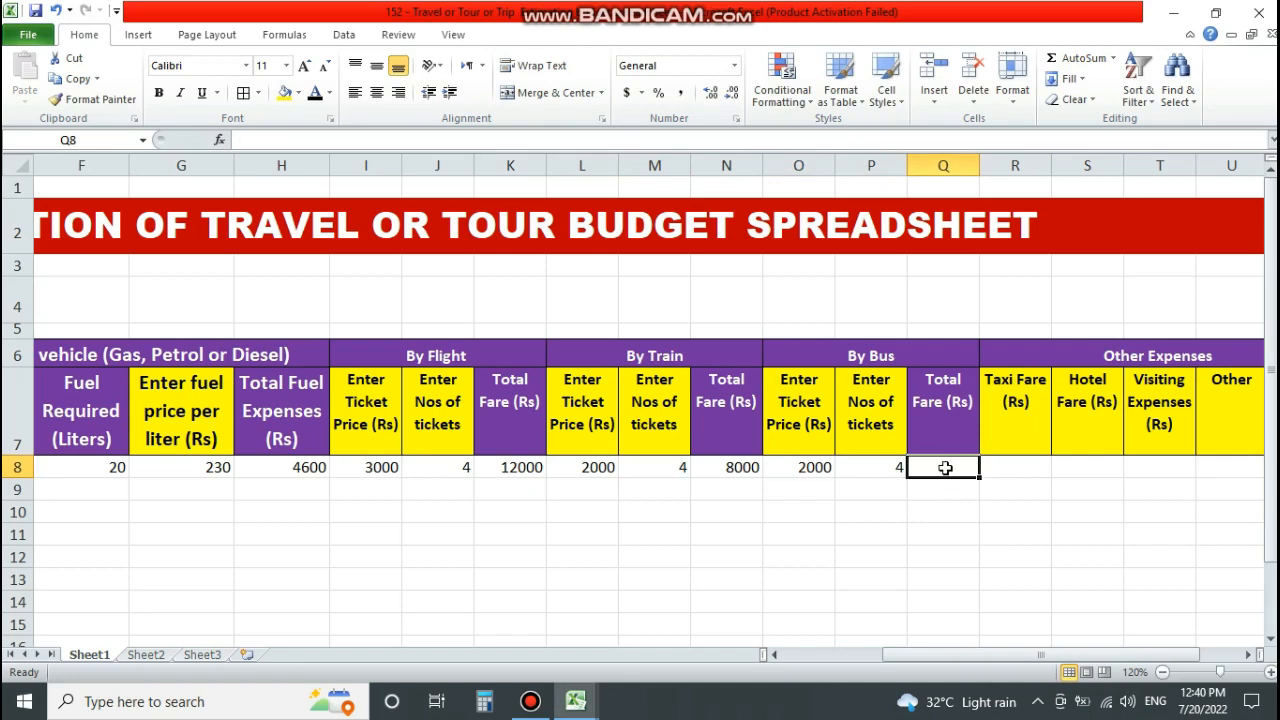
Calculate the total bus fare in Q8 with the formula =O8*P8.
type("=")
left_click(820, 467)
type("*")
left_click(886, 467)
key("Return")
left_click(943, 467)
Fill the other expenses in R8:V8 with taxi fare 500, hotel fare 2500, visiting 5000, other 2000 and meal expenses 4000.
left_click(1027, 467)
type("500")
key("Tab")
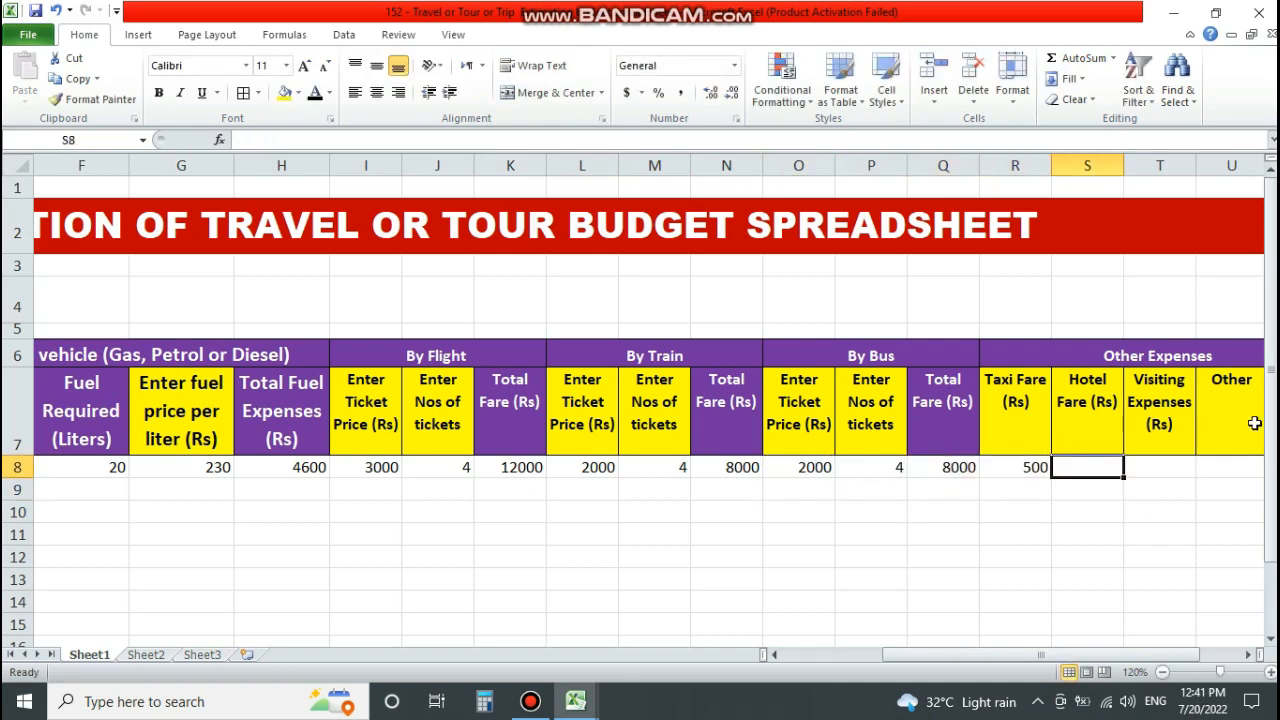
type("2500")
key("Tab")
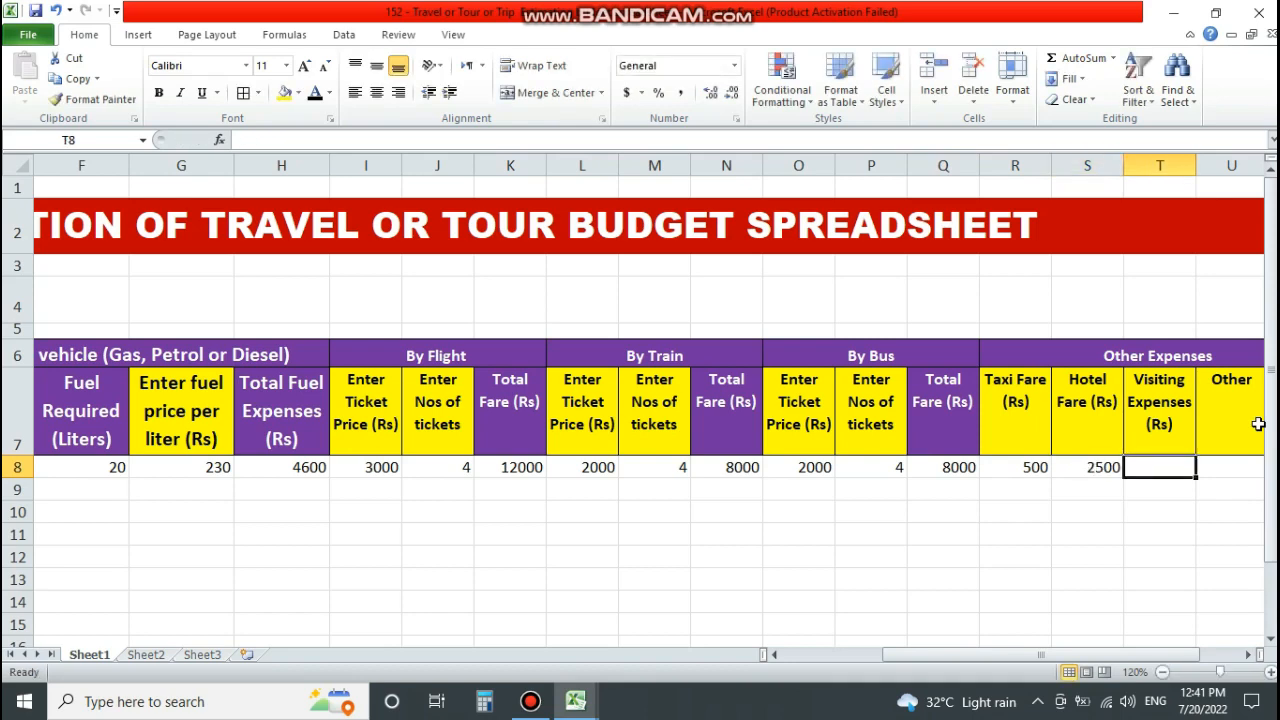
type("5000")
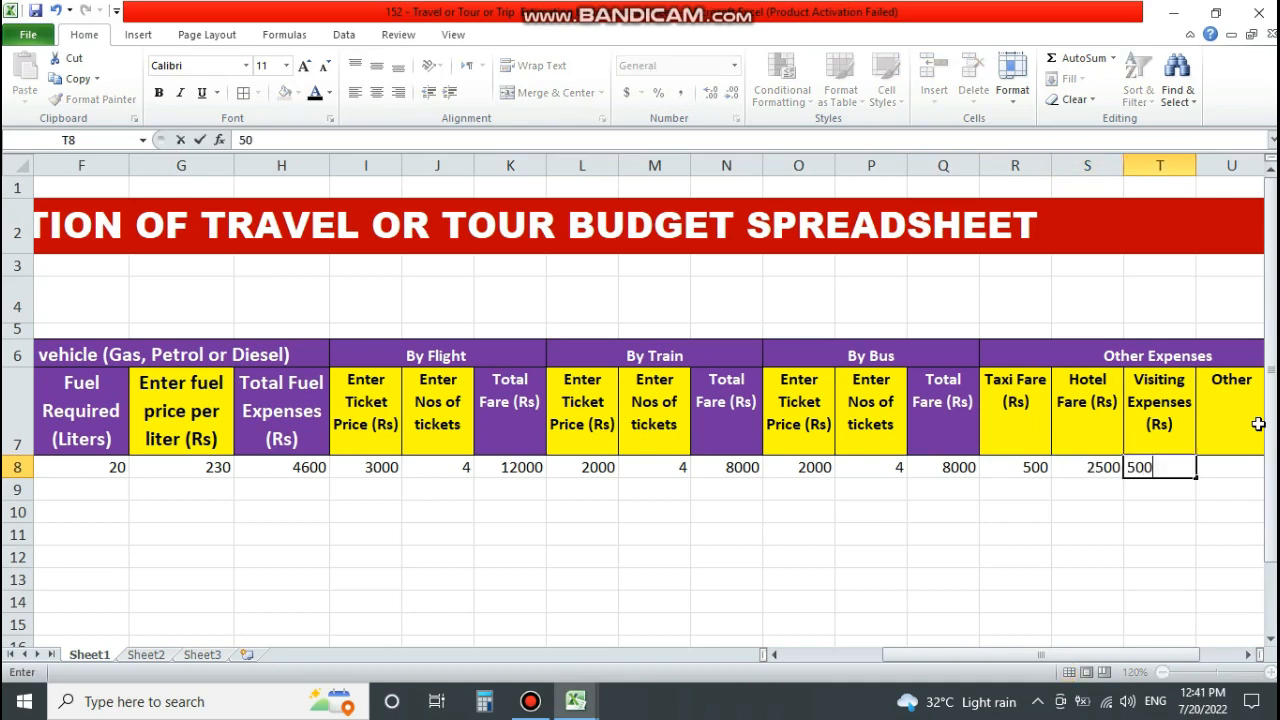
key("Tab")
type("2000")
key("Tab")
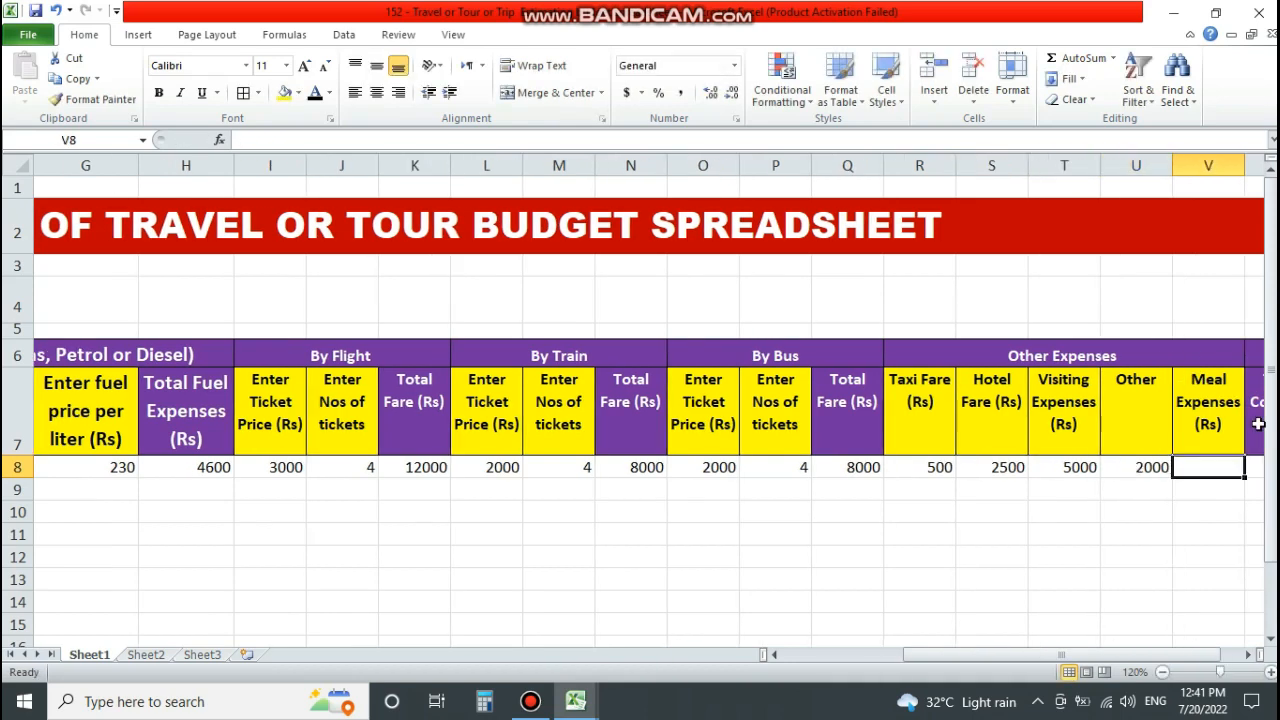
type("4000")
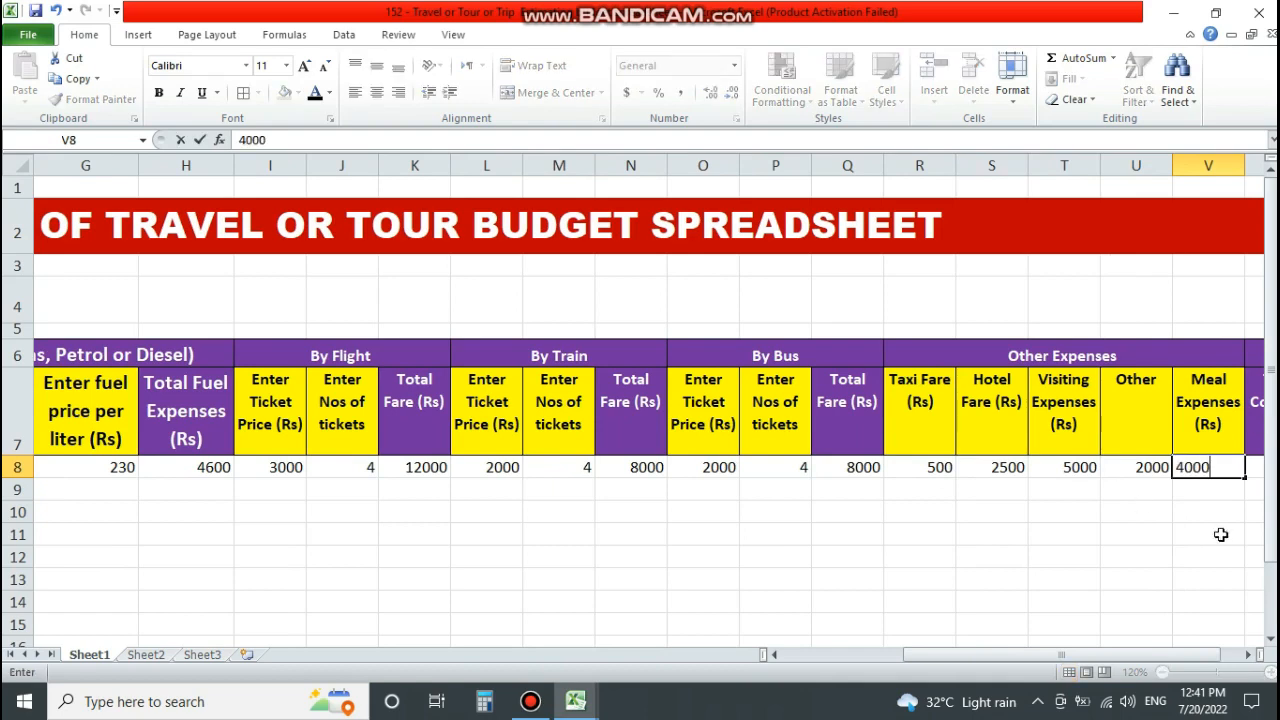
key("Tab")
Begin the total cost formula in W8 as a SUM adding the fuel and fare totals H8+K8+N8+Q8.
type("=Sum(")
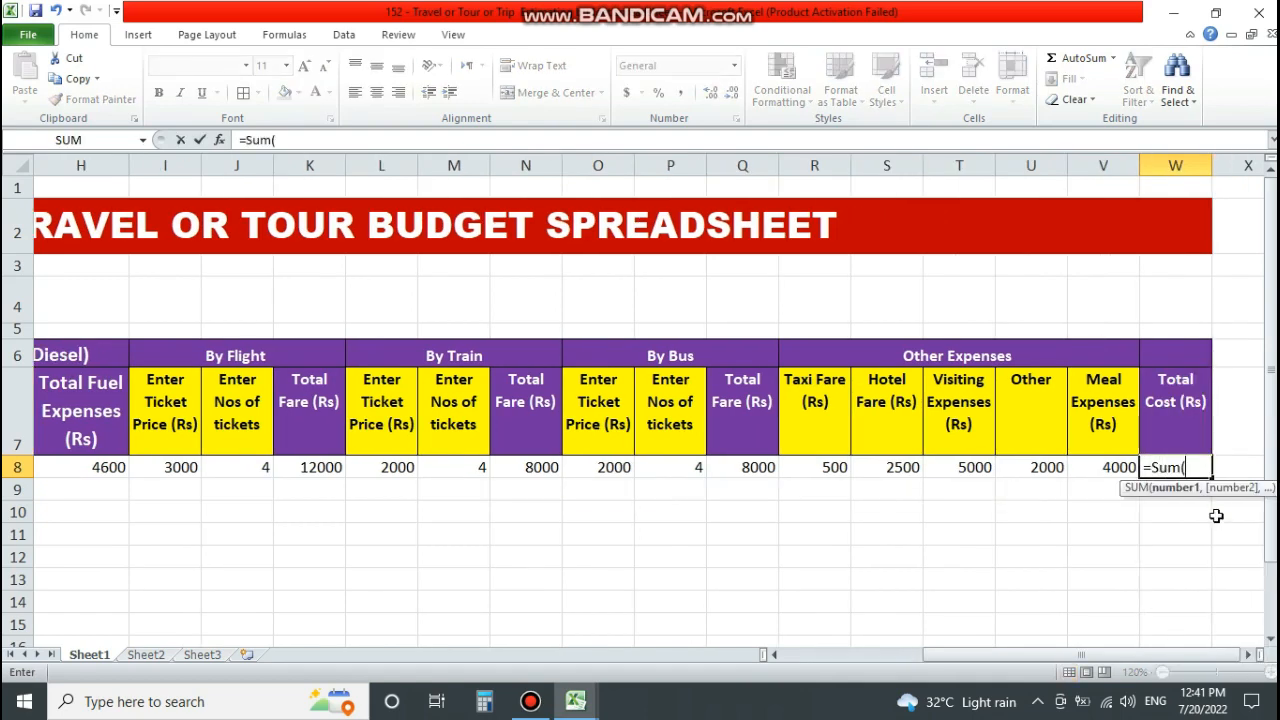
left_click_drag(1080, 654, 940, 654)
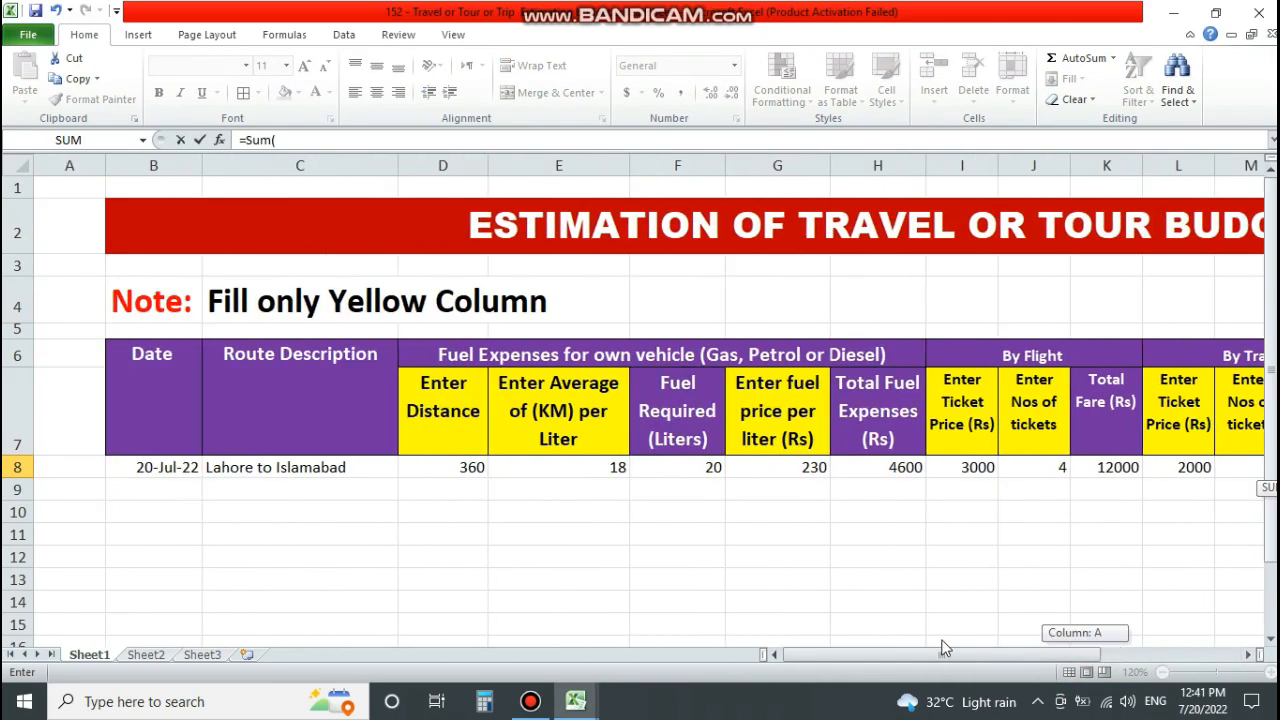
left_click(890, 467)
scroll(649, 500, "right", 3)
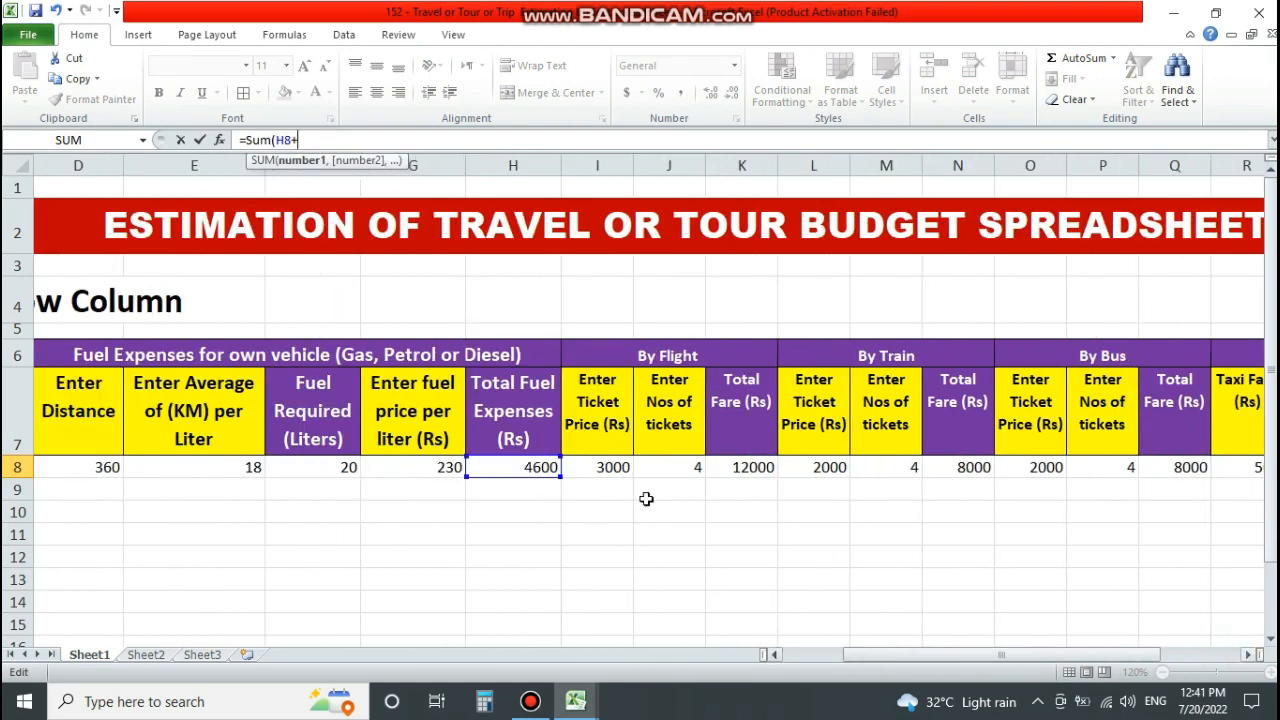
left_click(745, 467)
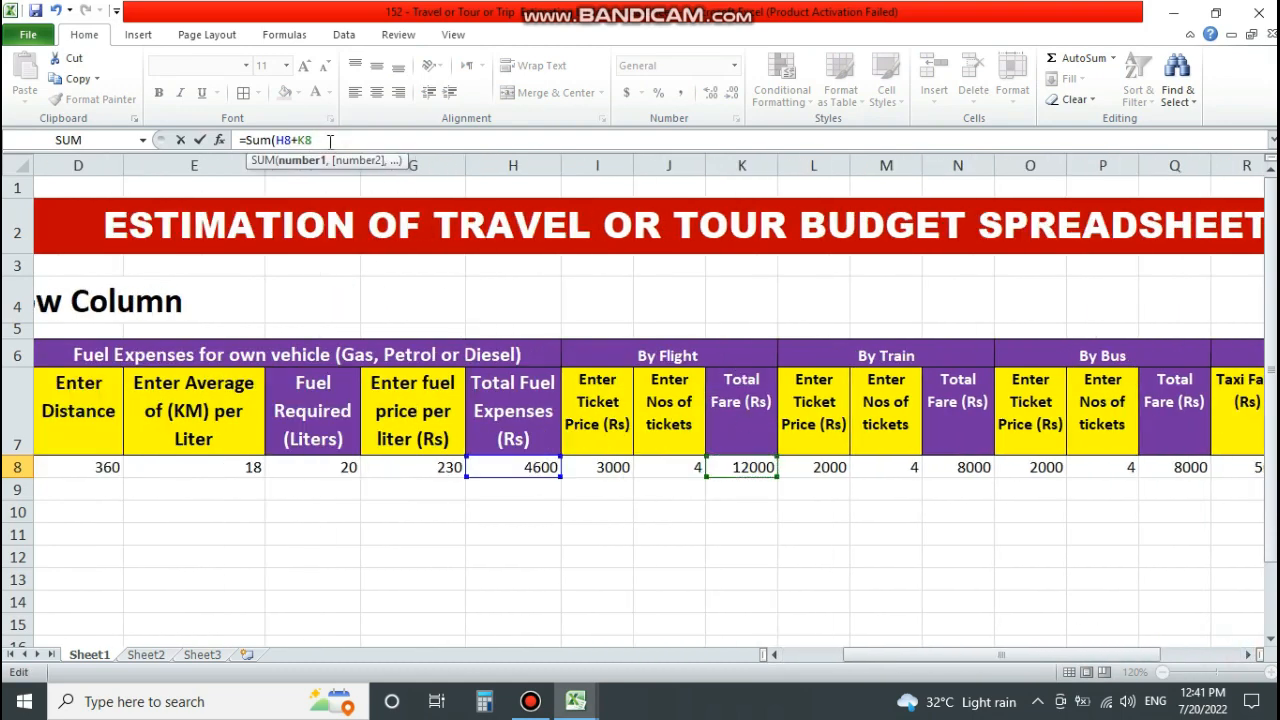
type("+")
left_click(955, 467)
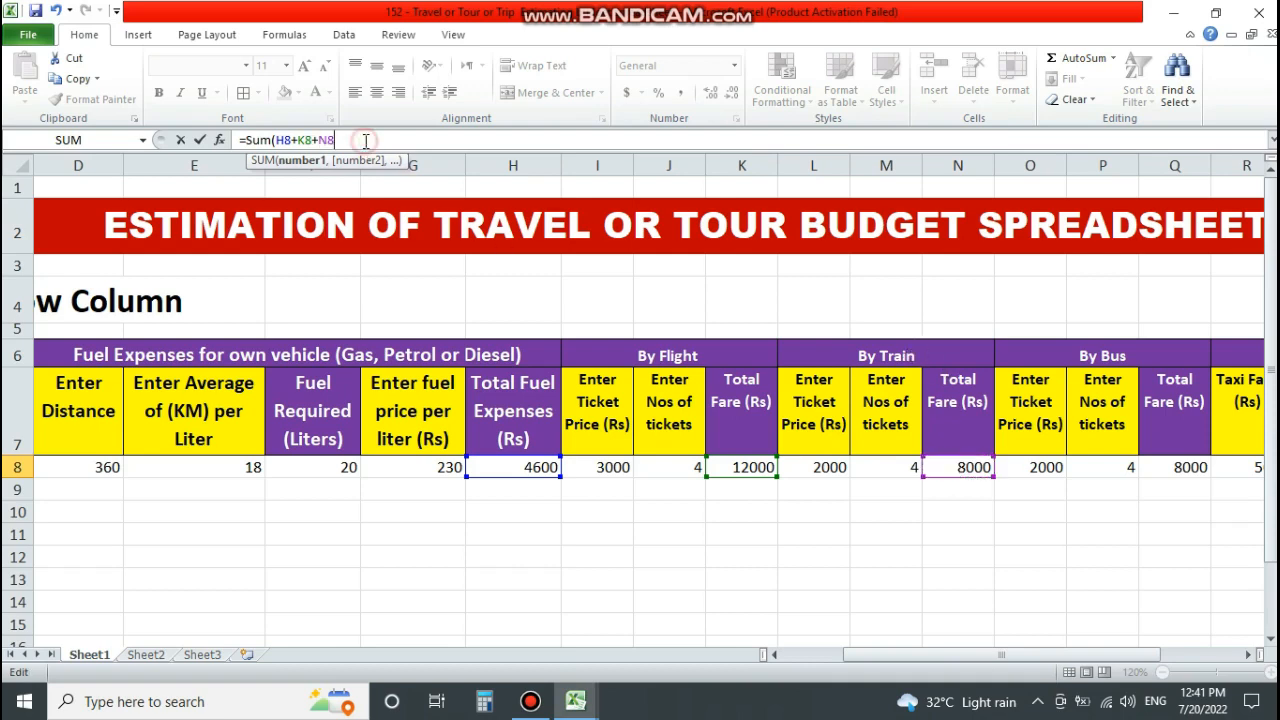
left_click(1188, 467)
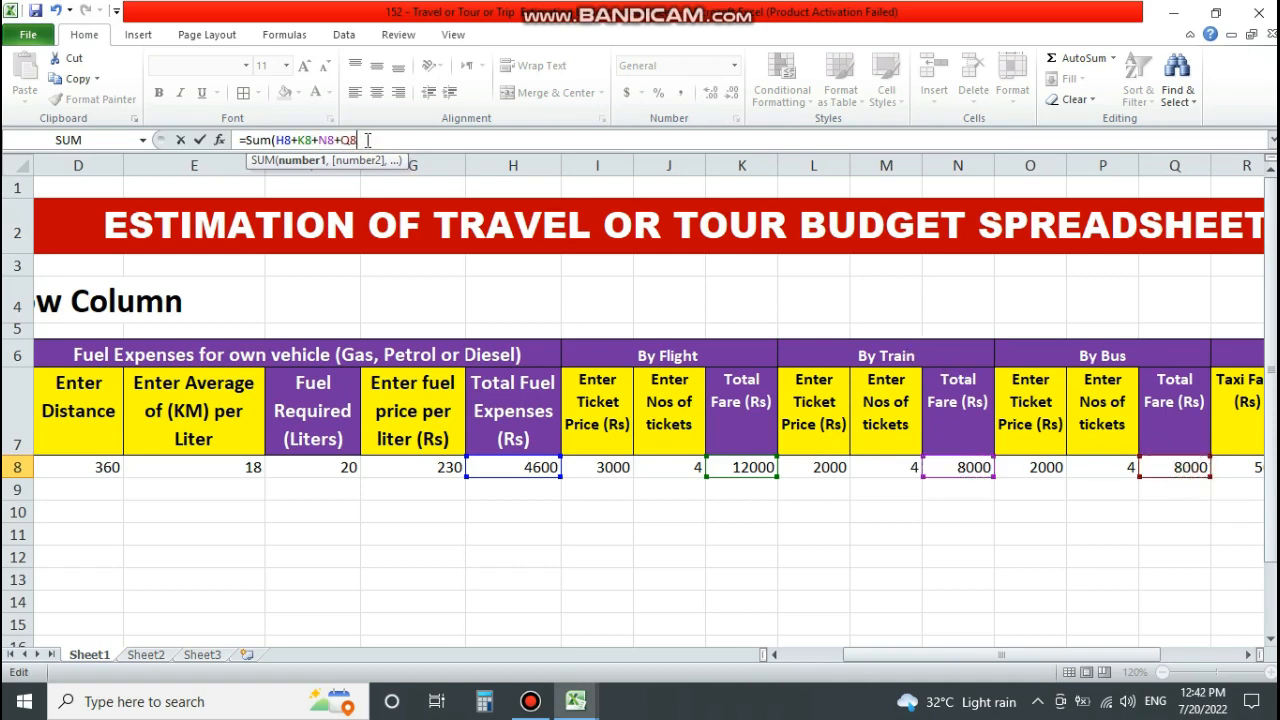
Extend the total cost formula in W8 with +R8+S8+T8+U8+V8 and complete it.
left_click(1248, 654)
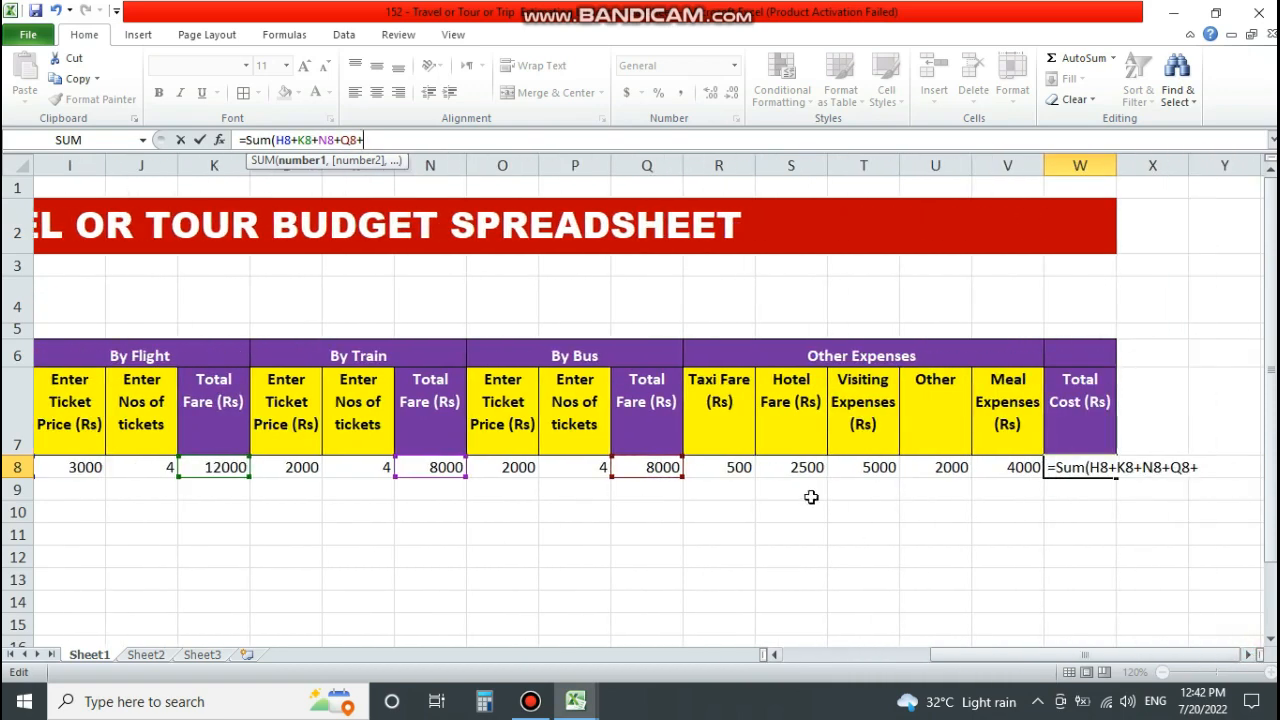
type("+")
left_click(708, 466)
type("+")
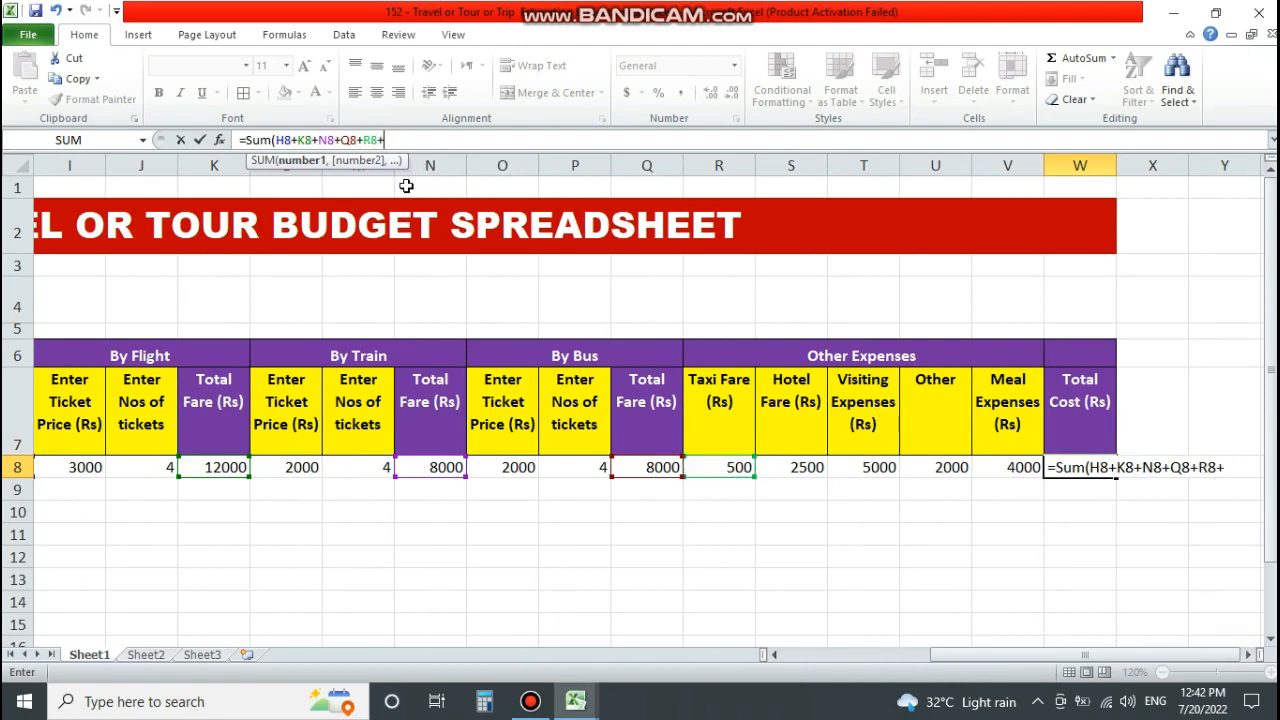
left_click(791, 467)
left_click(876, 467)
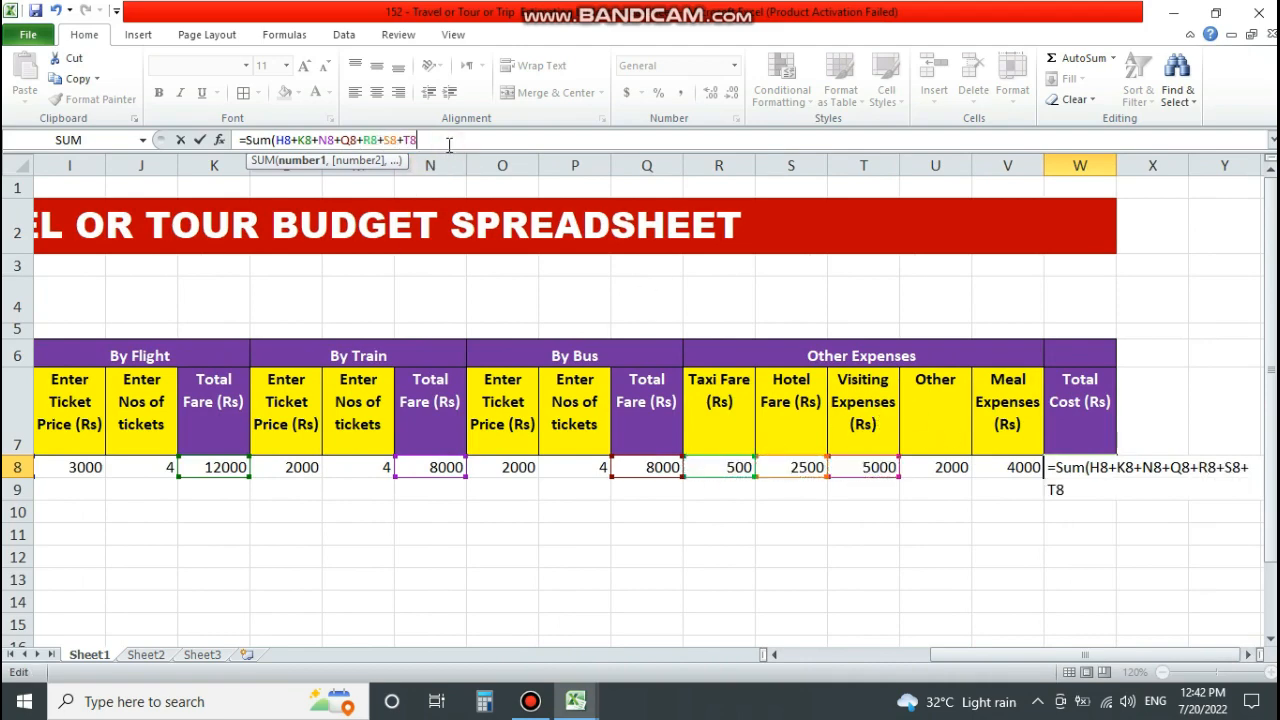
type("+")
left_click(915, 466)
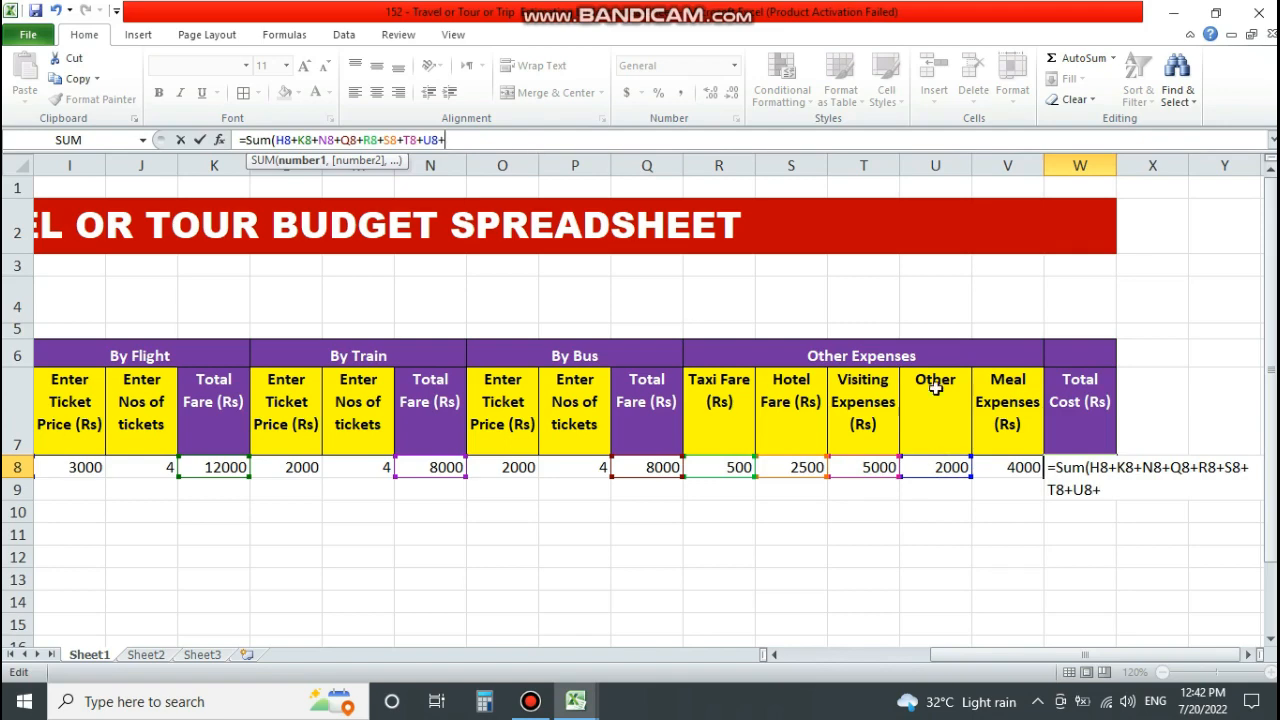
type(")")
key("Return")
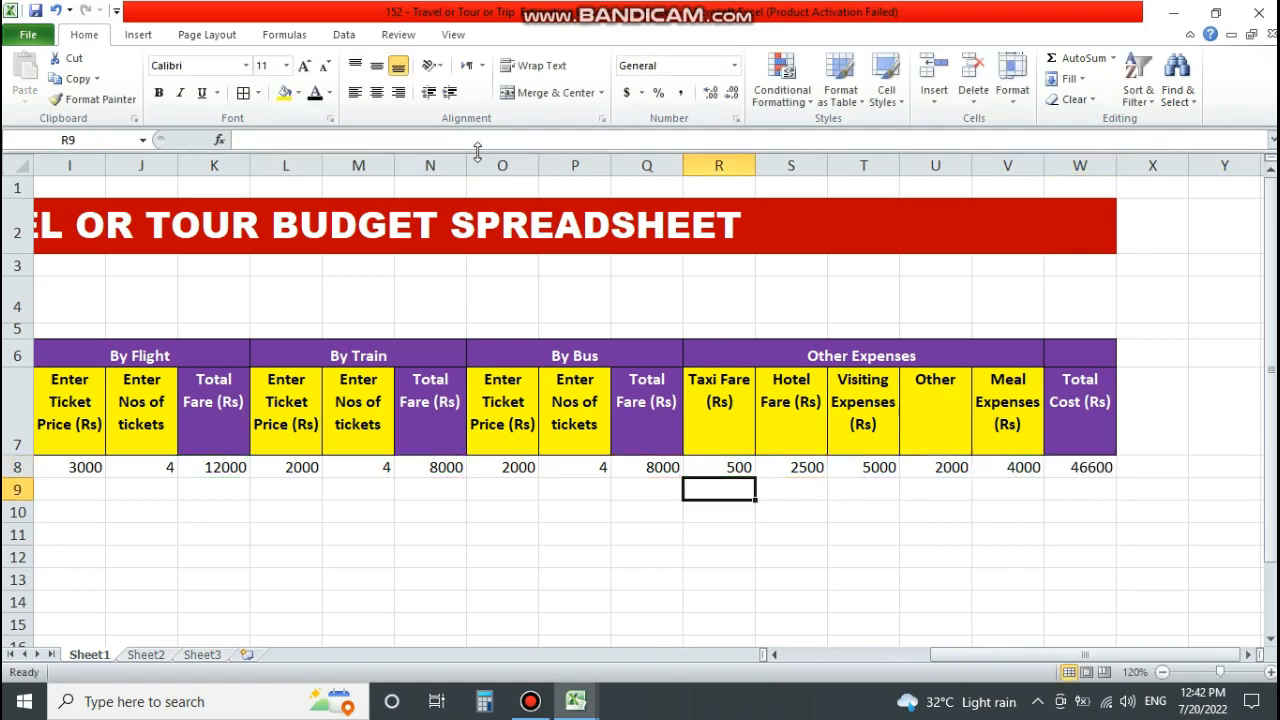
Left-align the date in B8.
left_click(1085, 471)
left_click_drag(1126, 654, 981, 654)
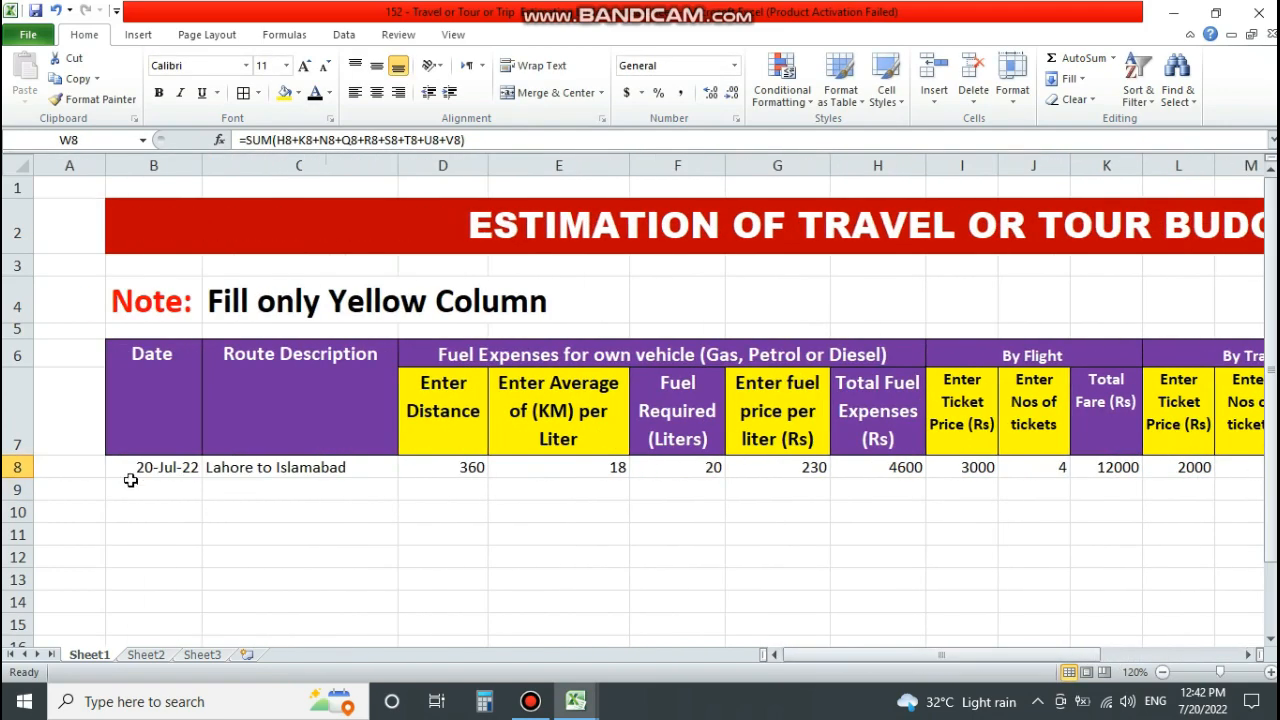
left_click(135, 472)
left_click(250, 472)
left_click(443, 468)
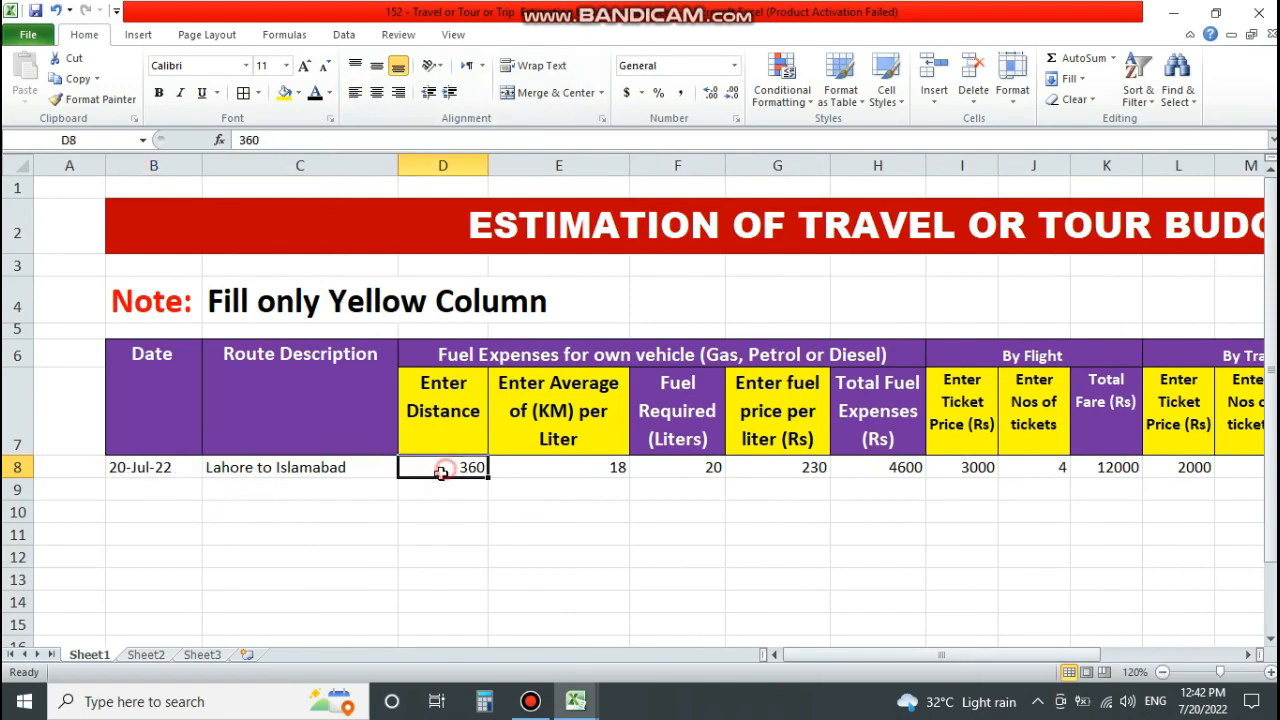
Format the trip entries in B8:W8 with font size 12, regular weight and borders around all cells.
left_click_drag(150, 468, 1188, 469)
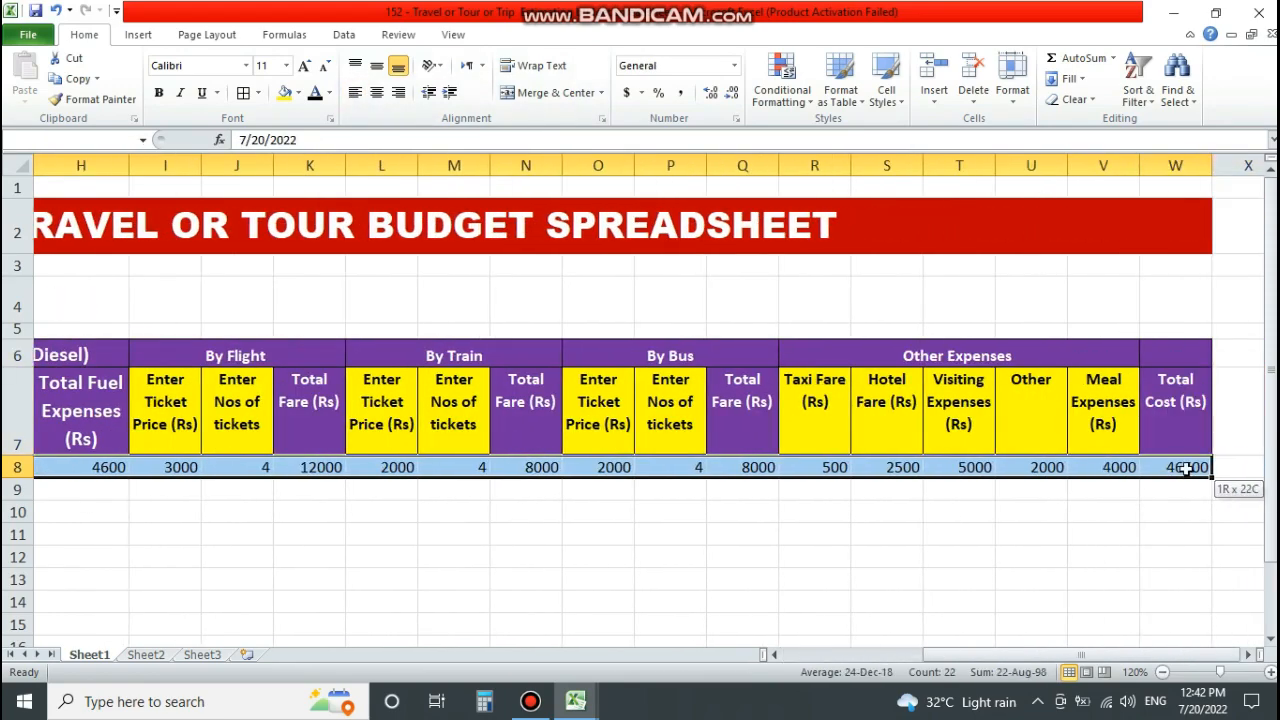
left_click(285, 65)
left_click(268, 156)
left_click(158, 92)
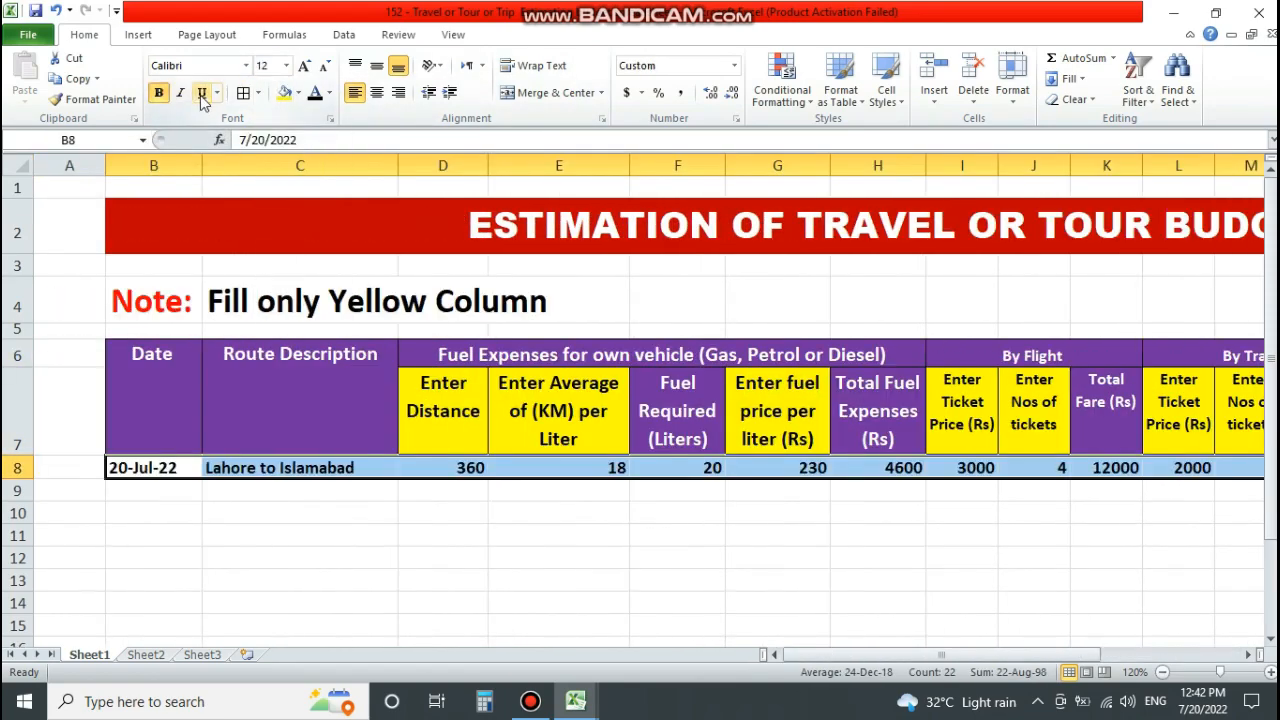
left_click(159, 93)
left_click(258, 93)
left_click(262, 243)
left_click(234, 505)
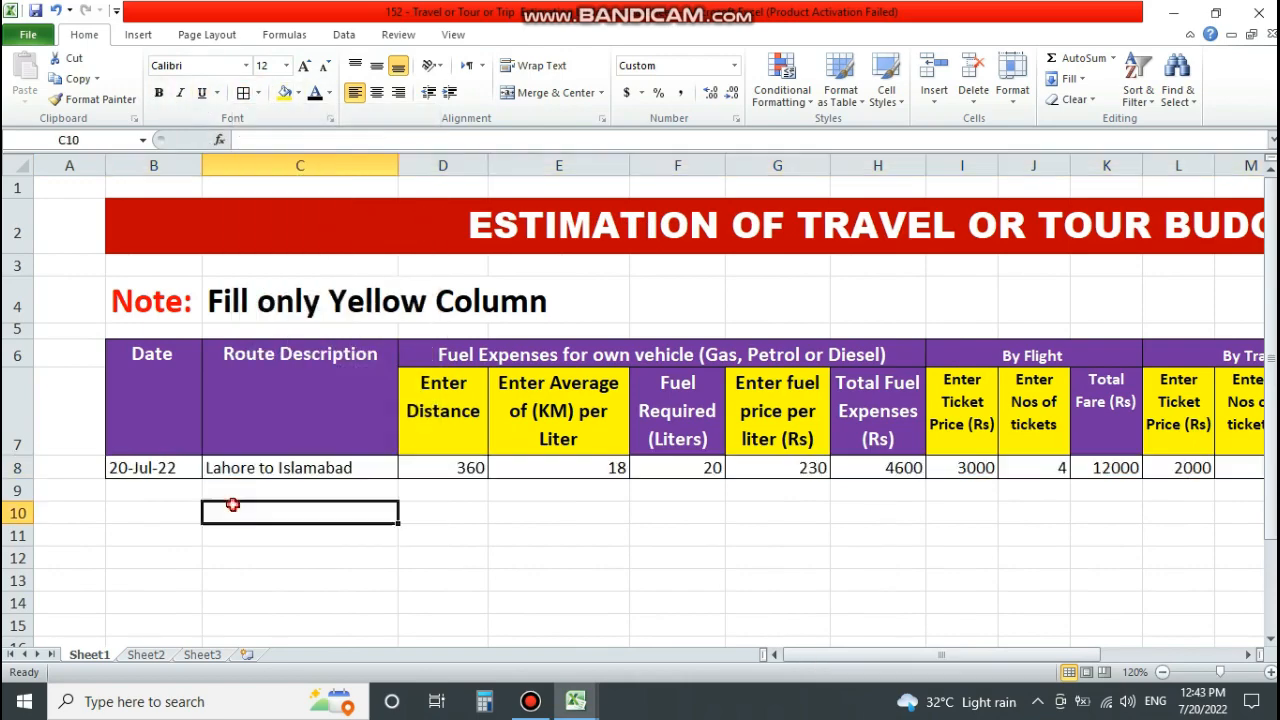
Copy row 8 from B8:W8 down to row 36 and clear the copied entries in B9:E36.
left_click_drag(160, 468, 1275, 467)
left_click_drag(1067, 479, 1238, 609)
left_click_drag(1157, 656, 640, 650)
scroll(417, 639, "up", 5)
left_click_drag(163, 413, 570, 611)
key("Delete")
scroll(563, 582, "up", 5)
Change the fuel required formula in F8 to =IFERROR(D8/E8,0).
left_click(700, 413)
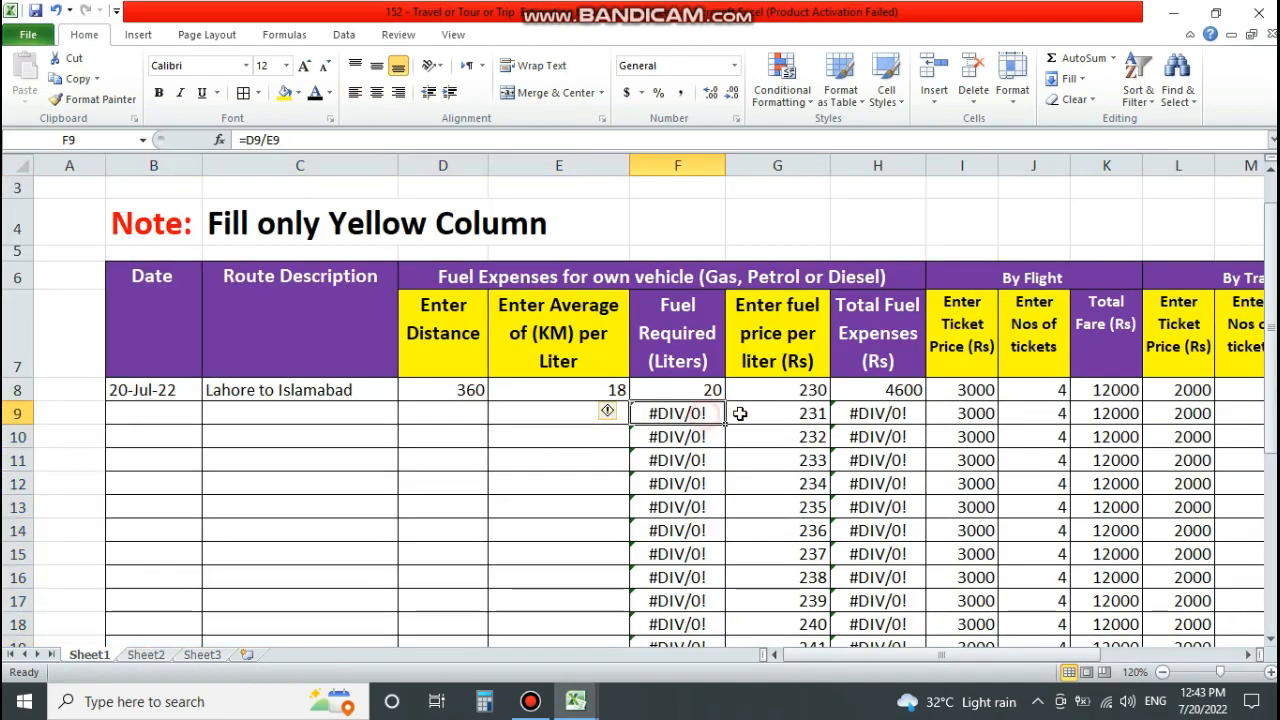
left_click(677, 390)
left_click(243, 140)
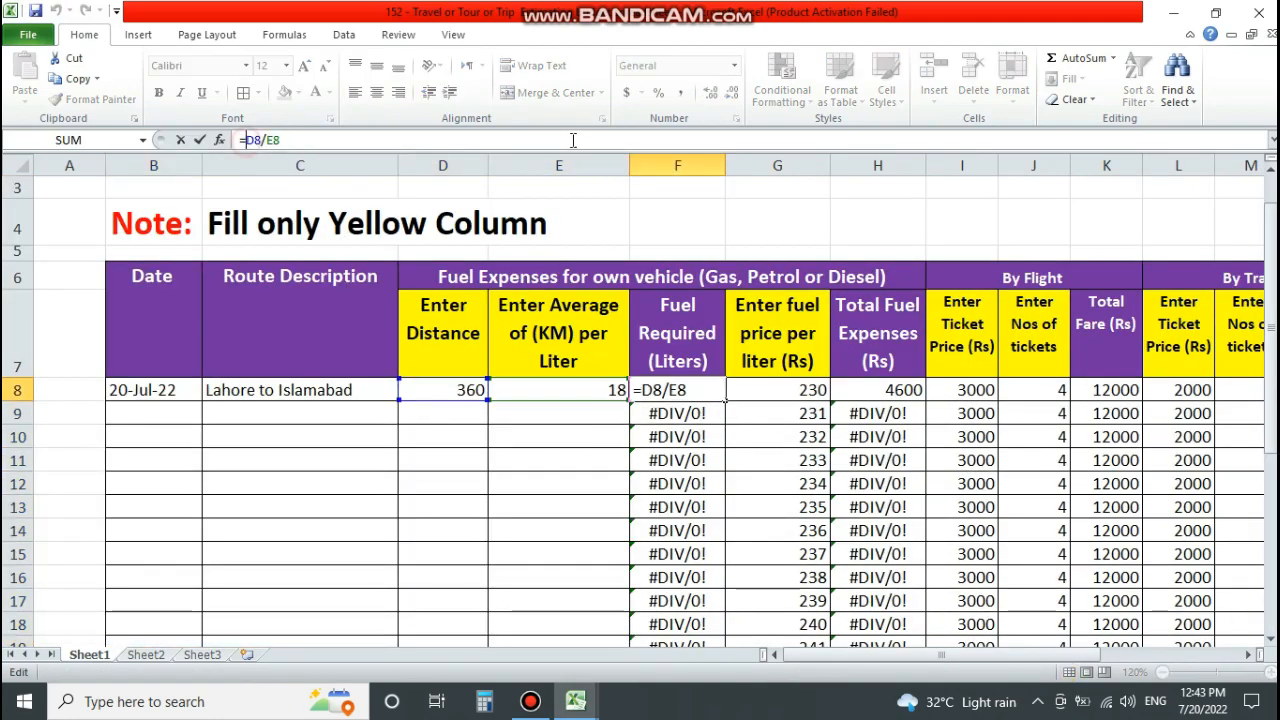
type("iferro(")
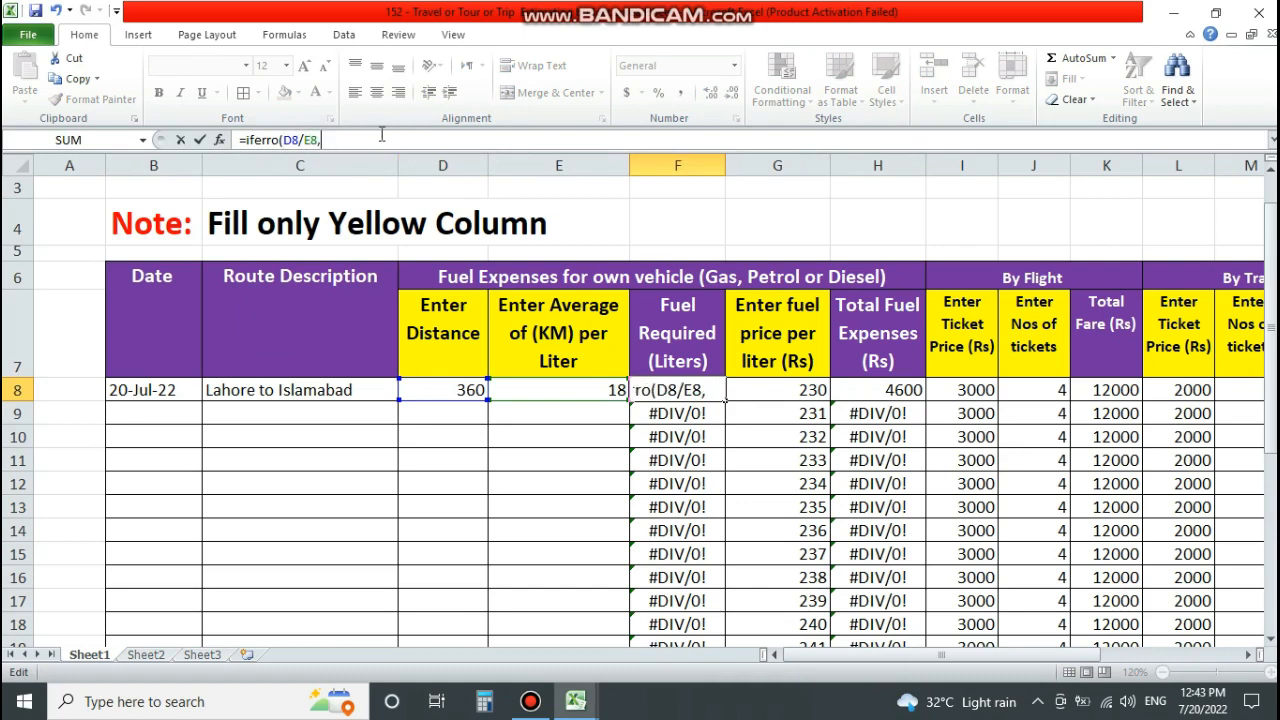
type(",0)")
key("Return")
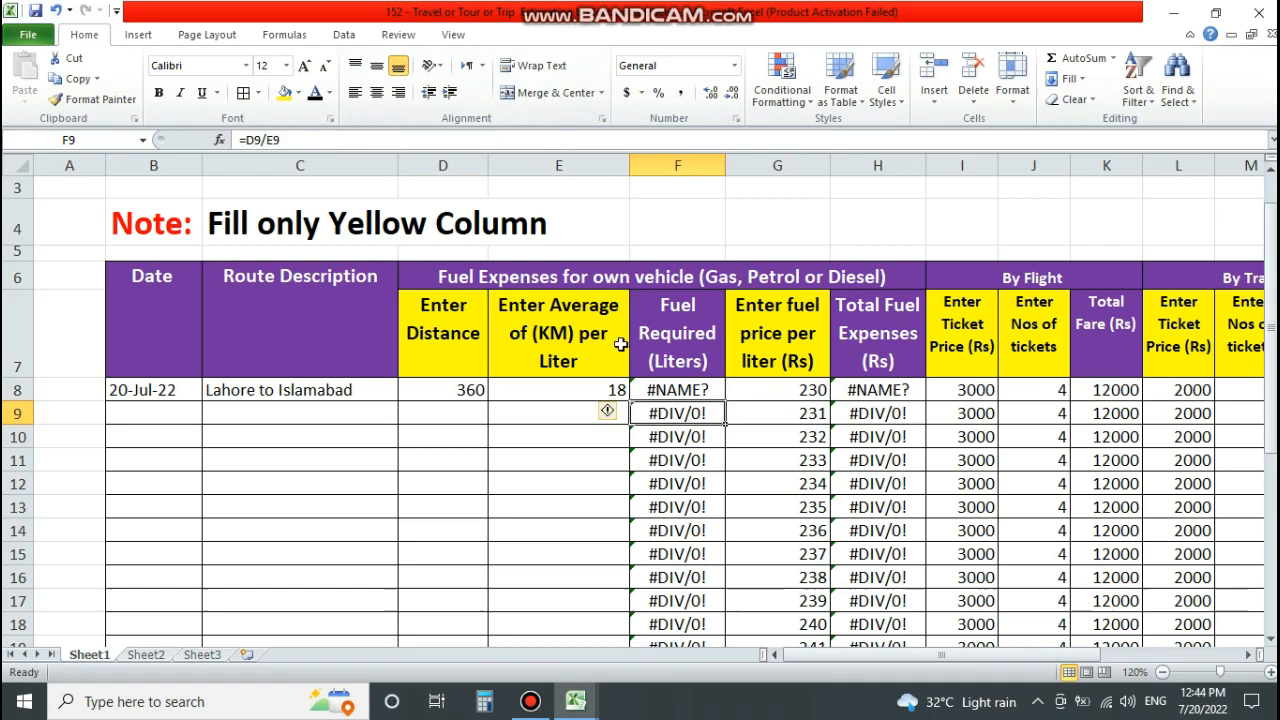
left_click(665, 393)
left_click(276, 143)
type("rror(D8/E8,0")
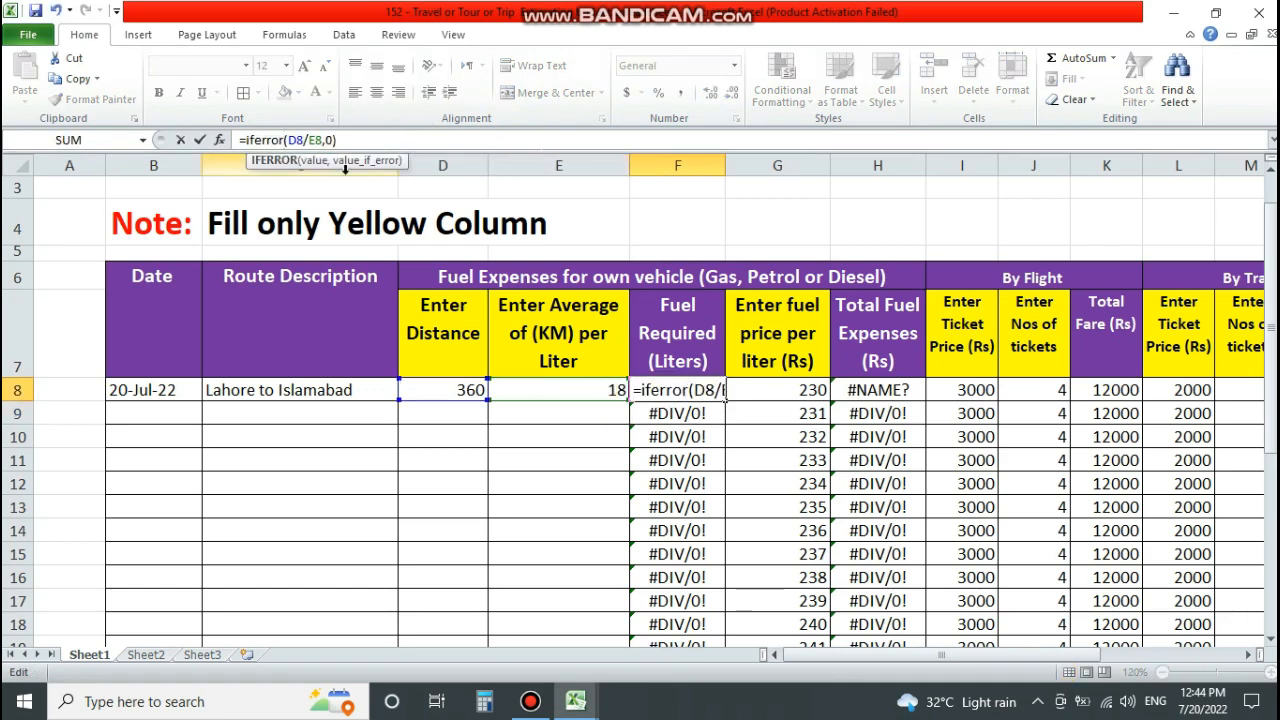
key("Return")
Copy the fuel required formula from F8 down to F36.
left_click(700, 392)
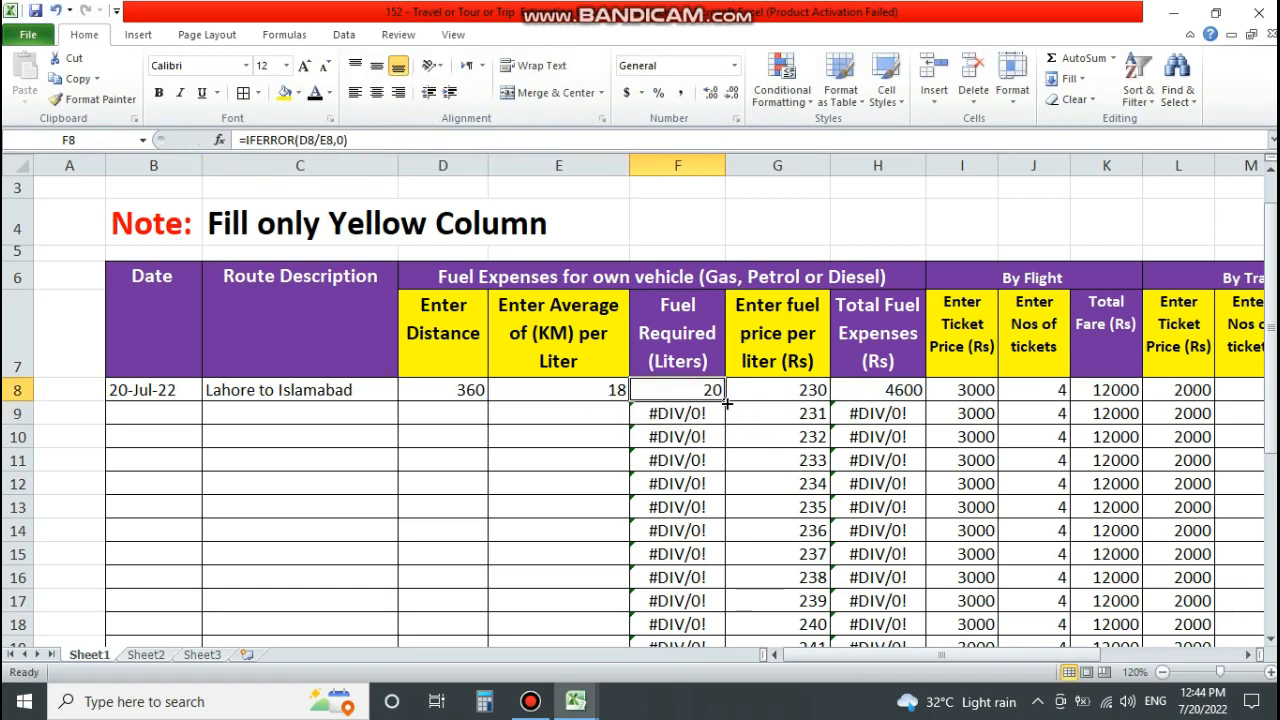
left_click_drag(724, 397, 716, 627)
left_click_drag(1041, 656, 894, 669)
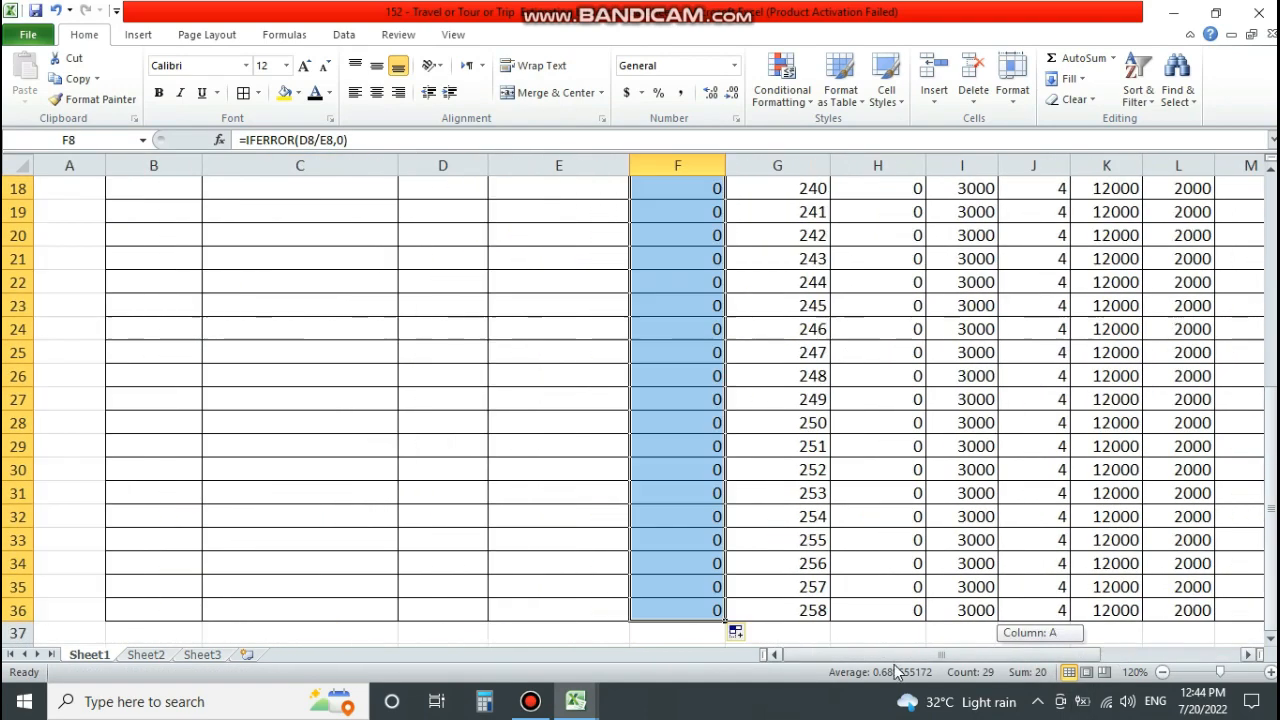
Fill the input cells D8:E36, G8:G36 and I8:J36 with yellow.
scroll(530, 500, "up", 6)
left_click(508, 472)
left_click_drag(465, 468, 566, 616)
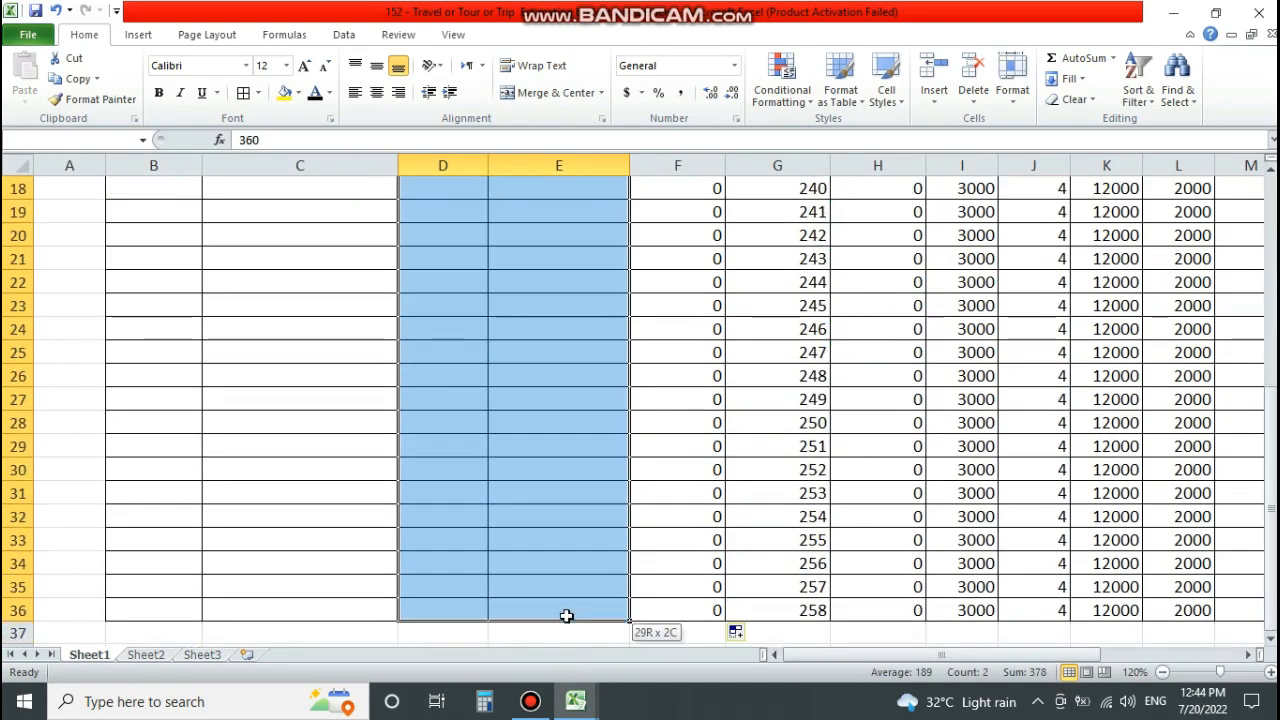
left_click(285, 92)
scroll(766, 391, "up", 6)
left_click_drag(766, 391, 778, 694)
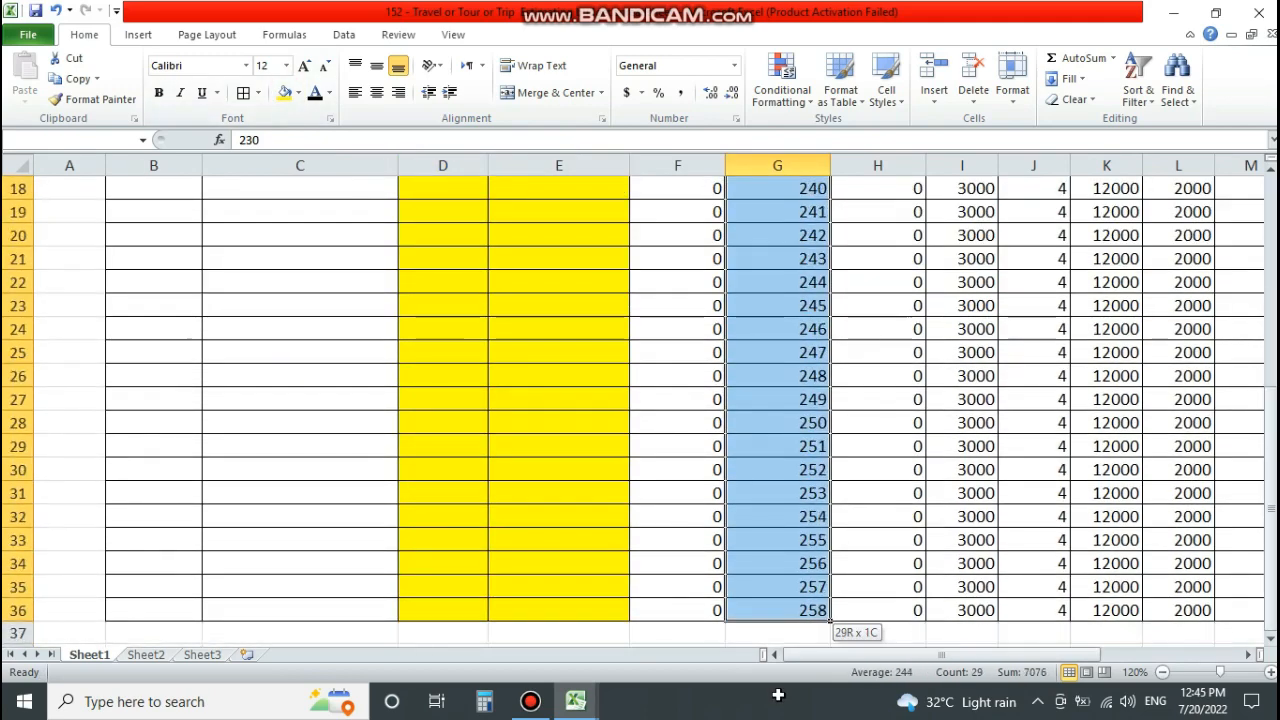
scroll(848, 596, "up", 6)
left_click(285, 92)
left_click_drag(965, 491, 1053, 706)
left_click(285, 92)
Clear the fuel prices in G8:G36 and the flight ticket entries in I8:J36.
scroll(766, 400, "up", 5)
left_click_drag(770, 392, 771, 606)
key("Delete")
scroll(771, 606, "up", 5)
left_click_drag(965, 390, 1037, 600)
key("Delete")
scroll(1037, 600, "up", 5)
Fill the train and bus ticket input cells L8:M36 and O8:P36 with yellow.
left_click_drag(1091, 657, 1152, 660)
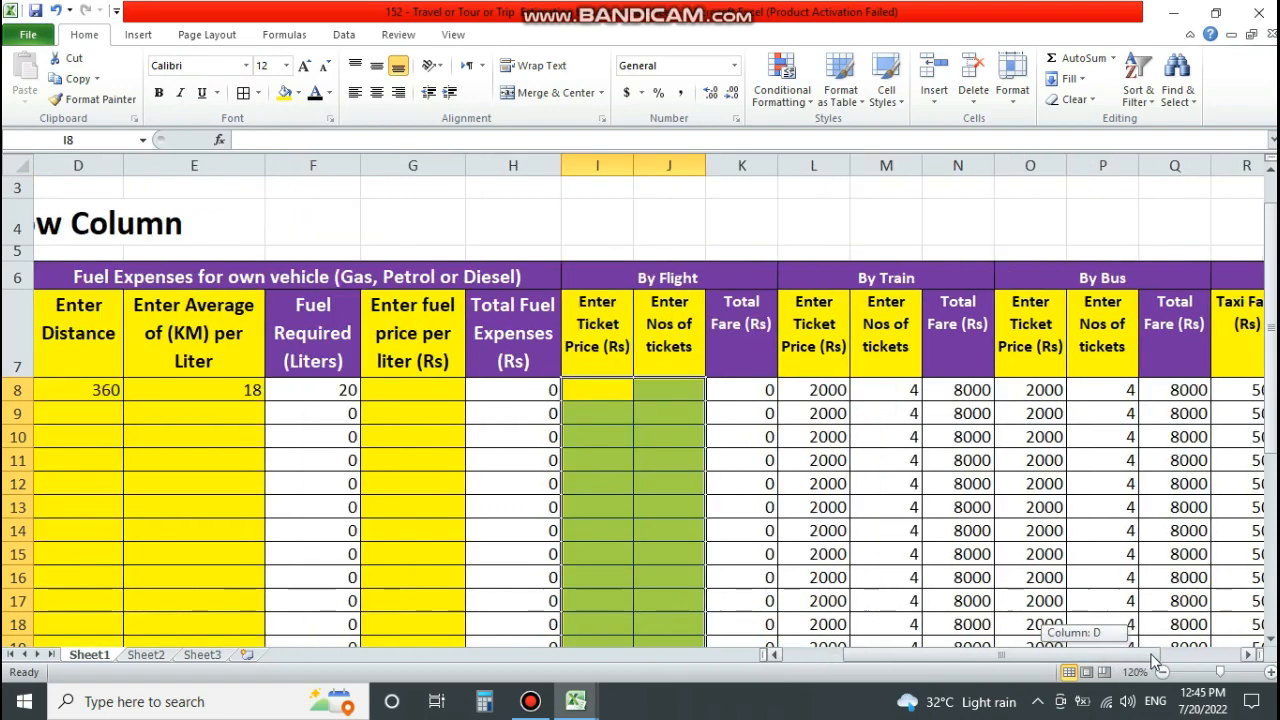
left_click(820, 390)
left_click_drag(848, 385, 860, 545)
key("Escape")
left_click(283, 98)
scroll(768, 413, "up", 6)
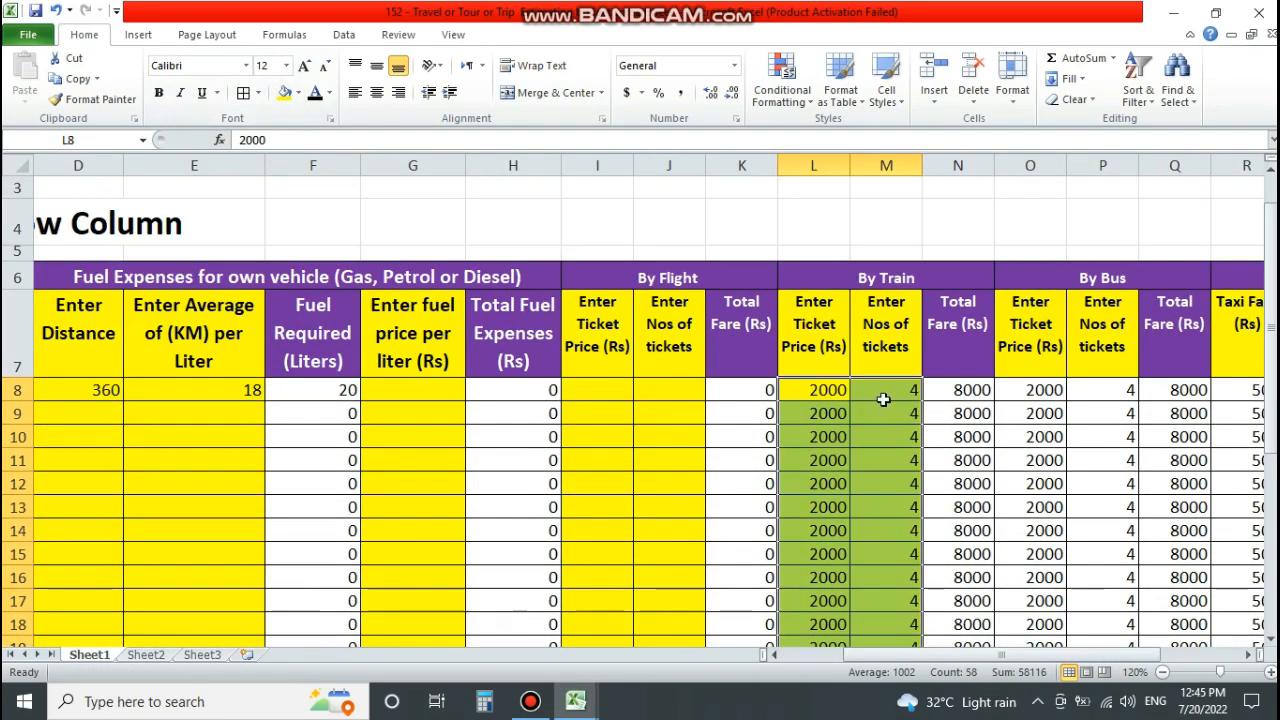
left_click_drag(1030, 392, 1097, 606)
left_click(283, 92)
scroll(346, 158, "up", 5)
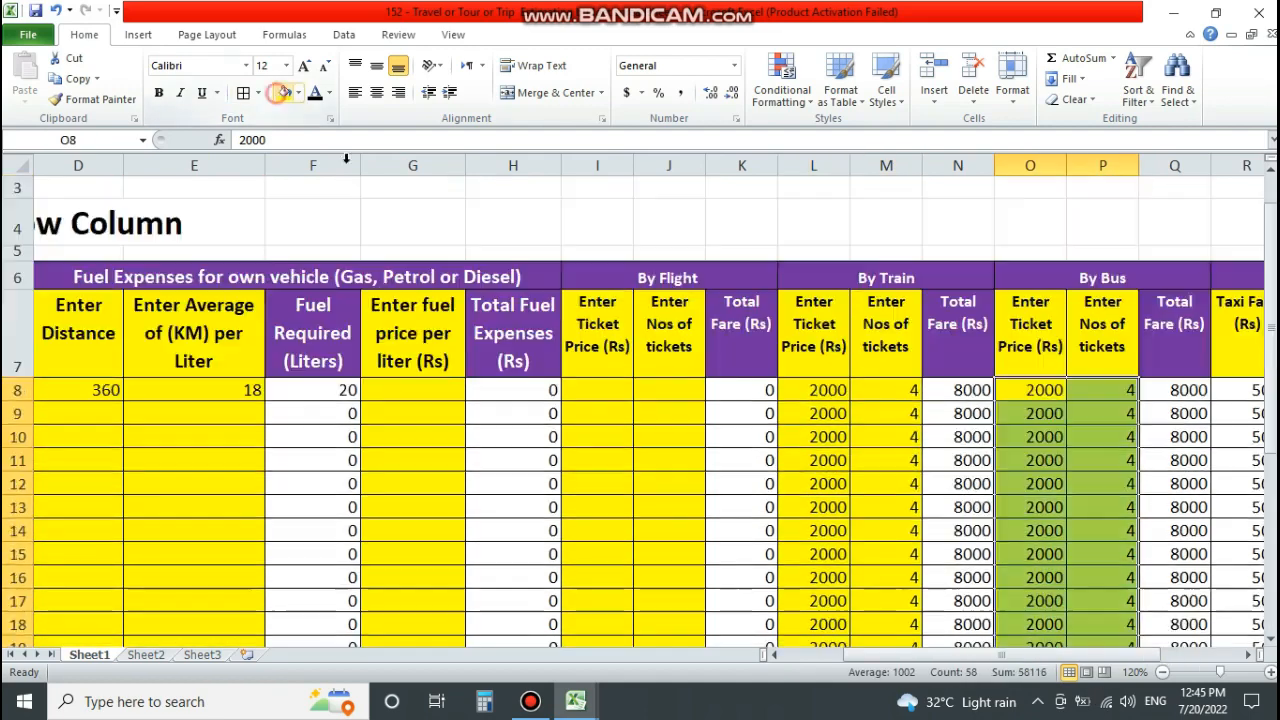
Fill the other expenses cells R8:V36 with yellow.
scroll(700, 400, "right", 3)
left_click_drag(814, 390, 1072, 672)
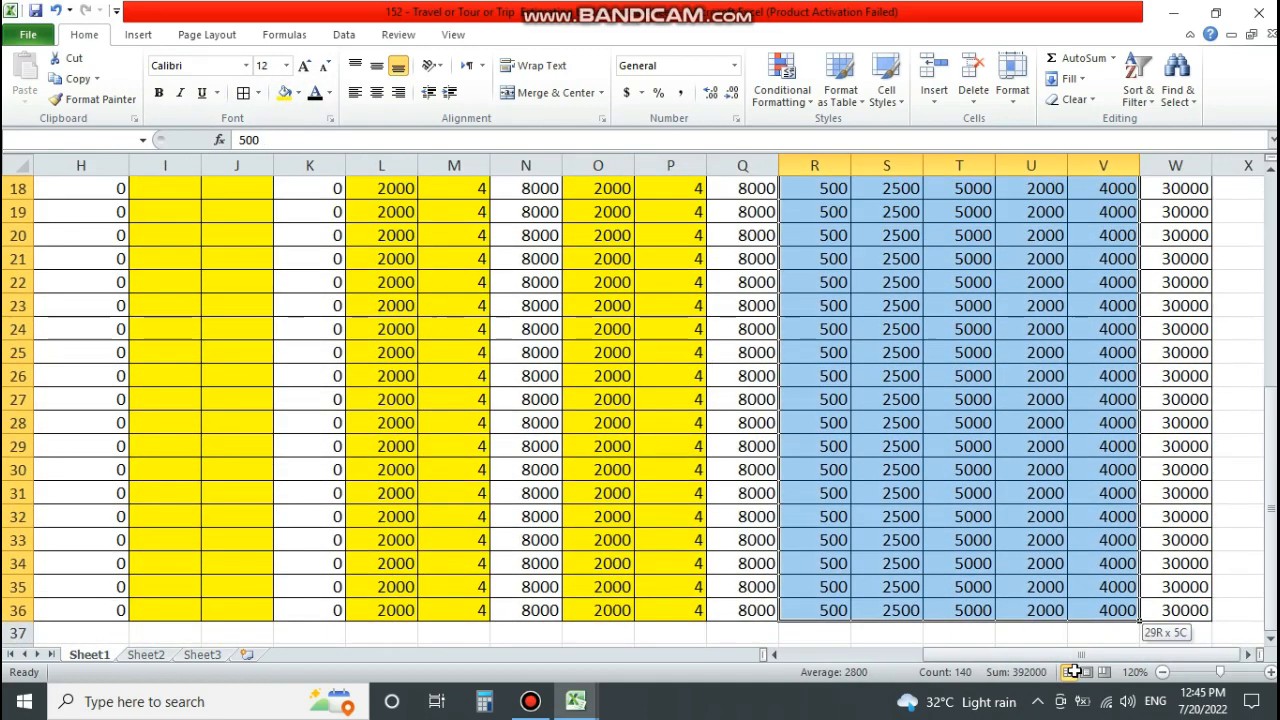
left_click(286, 93)
scroll(600, 400, "up", 5)
Enter the label Total in B37 below the table.
left_click_drag(940, 655, 681, 657)
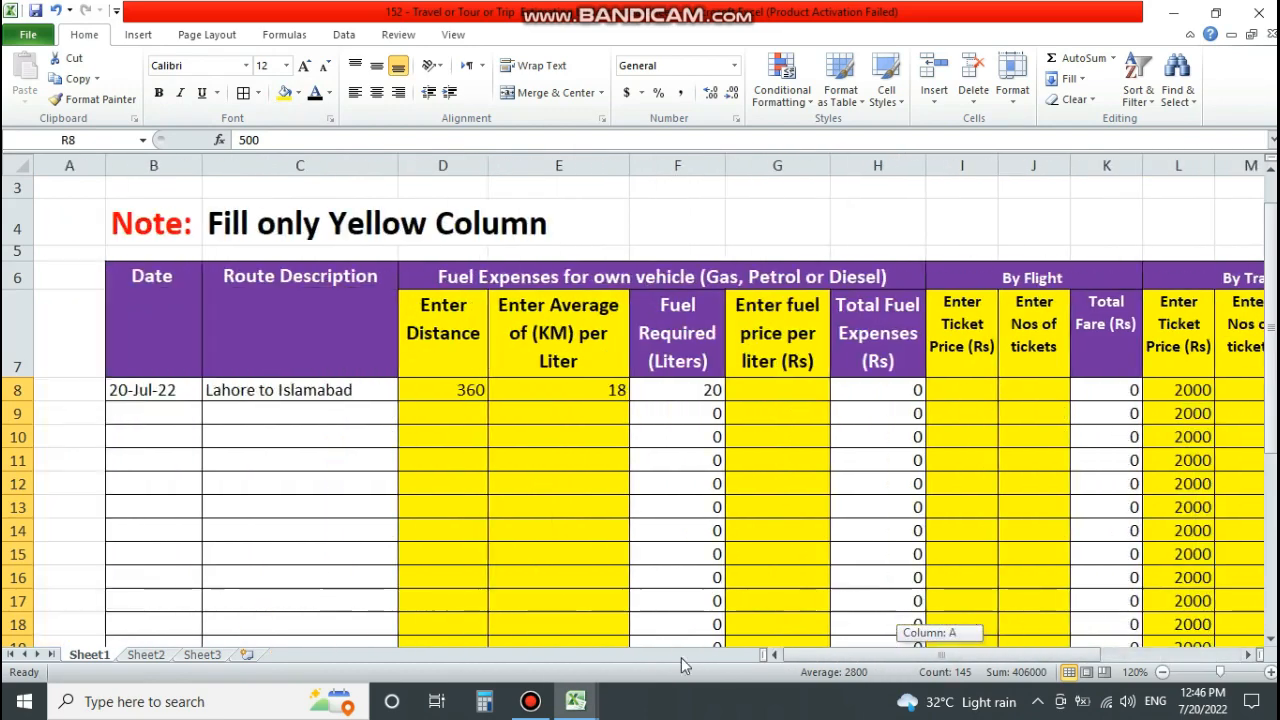
scroll(246, 557, "down", 6)
left_click(198, 566)
type("To")
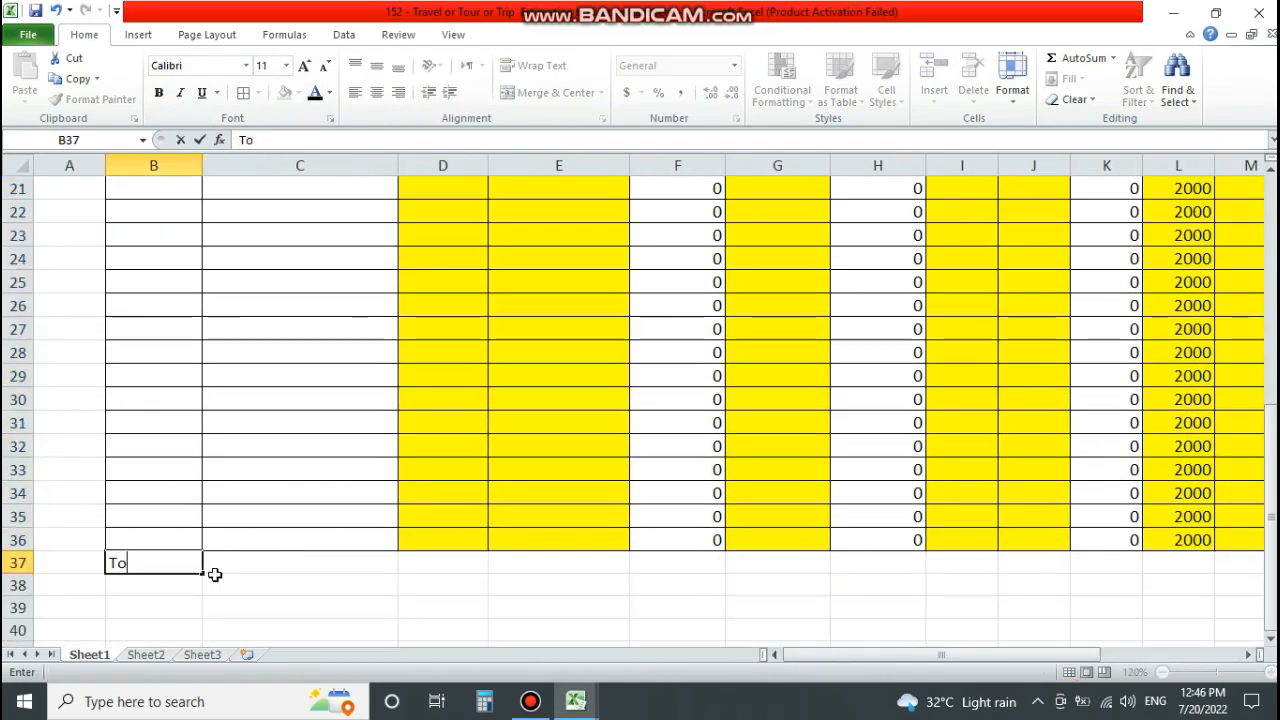
type("tal")
left_click(221, 575)
left_click_drag(171, 571, 314, 561)
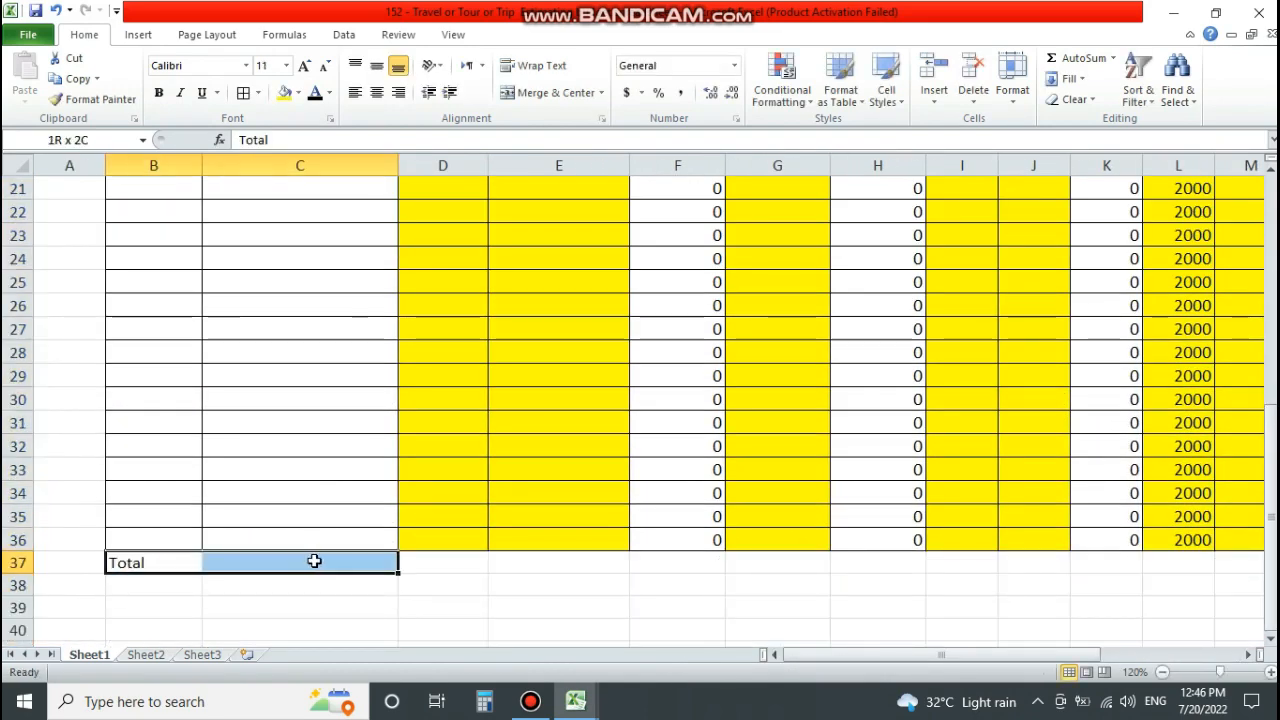
scroll(403, 567, "up", 6)
scroll(580, 631, "down", 5)
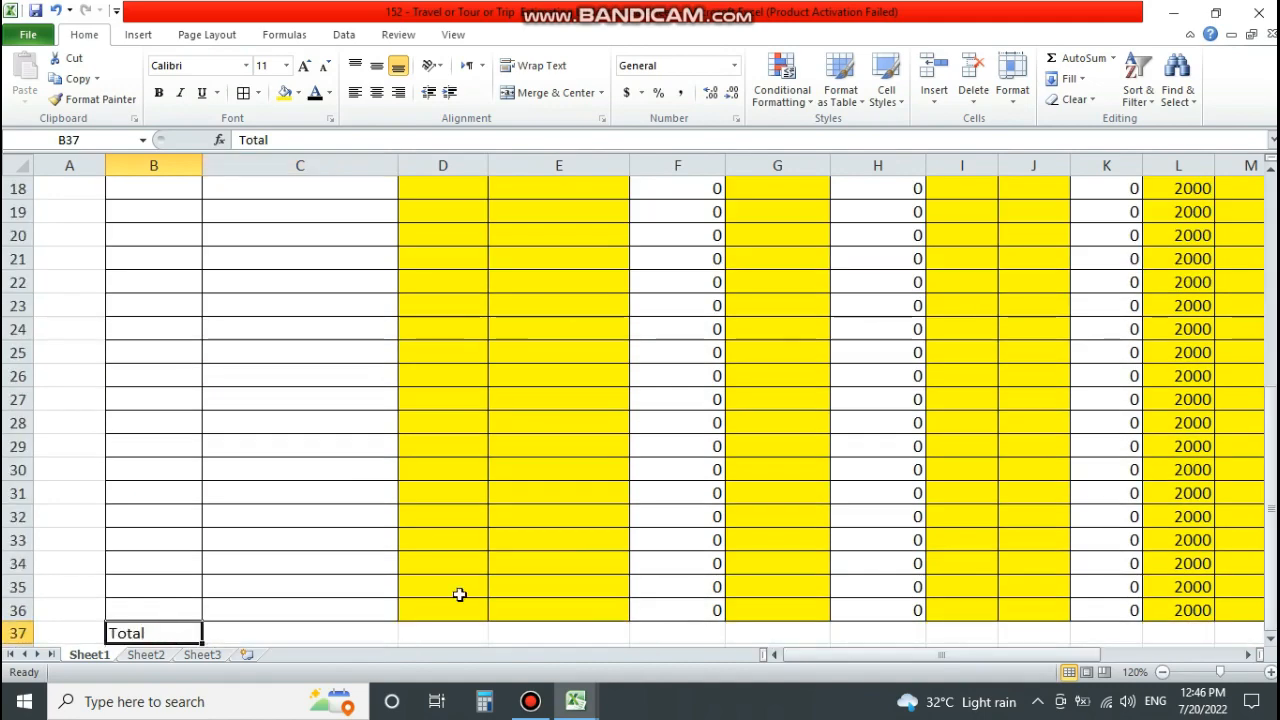
Freeze the panes above row 8 so the headings stay in view, and check by scrolling the rows.
scroll(460, 597, "up", 5)
left_click(18, 391)
left_click(453, 34)
left_click(644, 95)
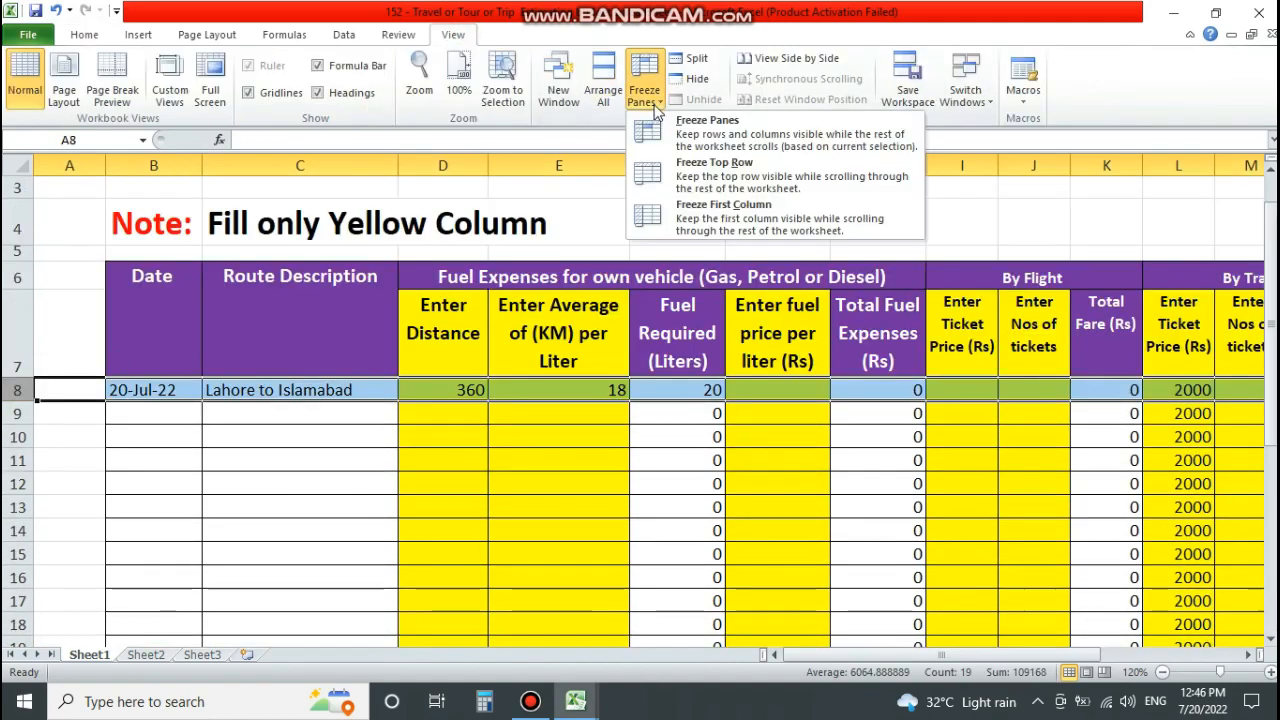
left_click(690, 125)
left_click(300, 430)
scroll(300, 421, "down", 6)
scroll(300, 421, "up", 4)
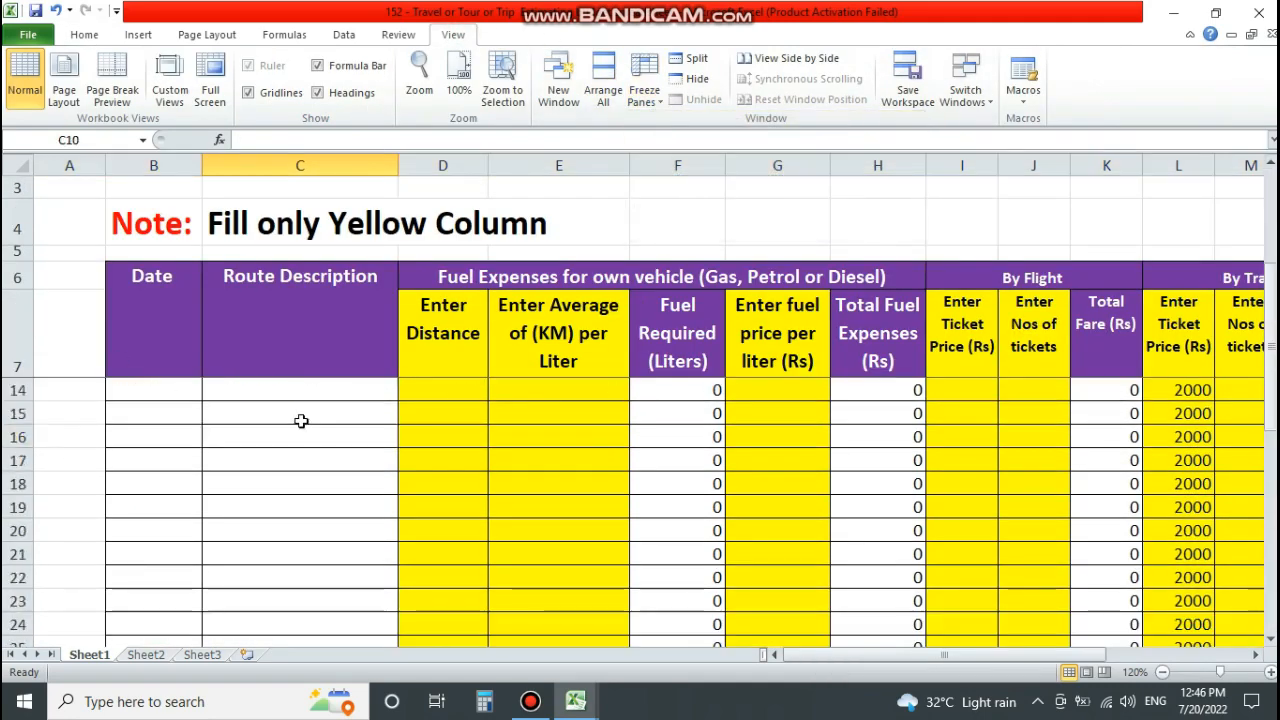
Merge and center the Total label across cells B37:E37.
scroll(300, 421, "down", 2)
scroll(177, 489, "down", 5)
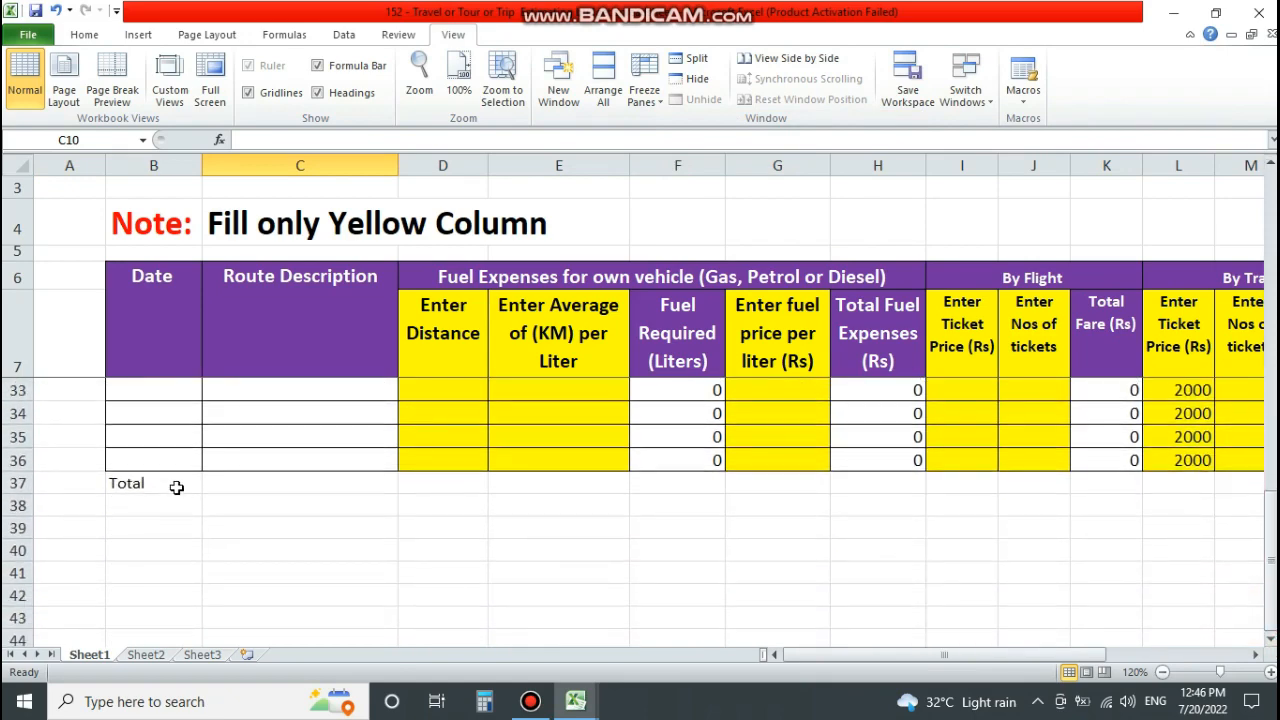
left_click_drag(177, 489, 600, 489)
left_click(84, 34)
left_click(548, 92)
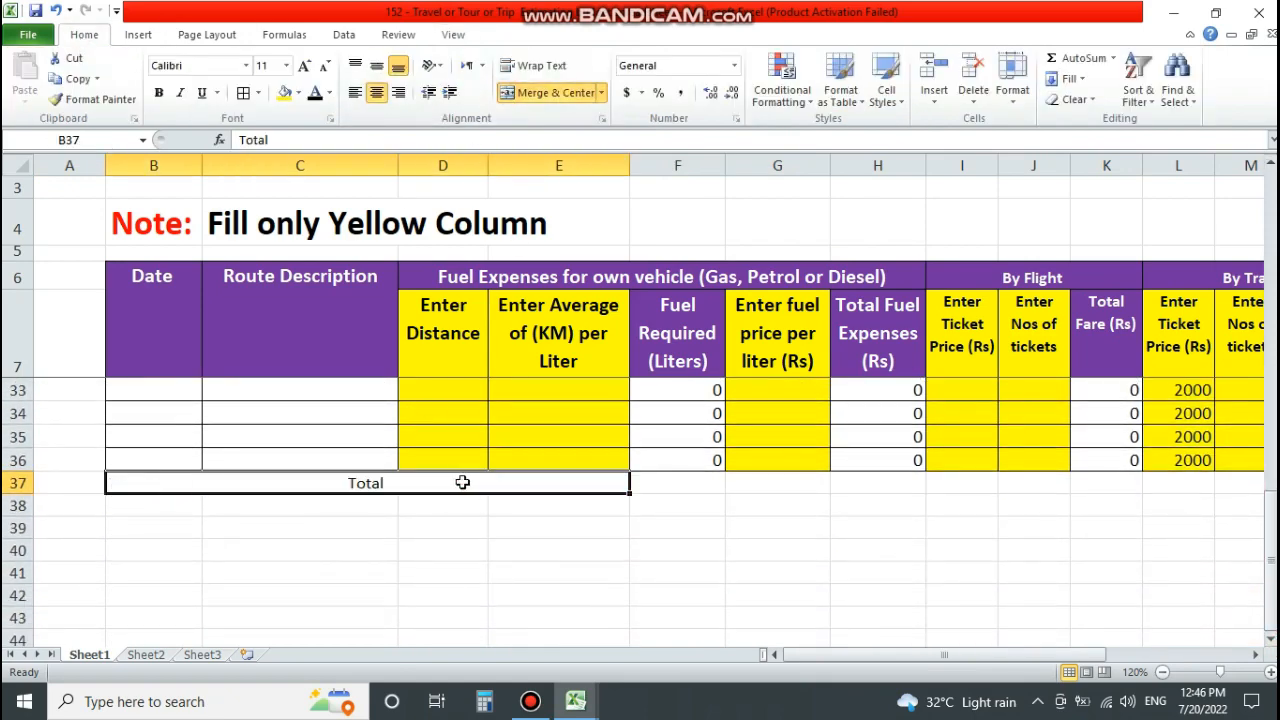
Sum F8:F36 in F37 and copy the sum formula across the total row to W37.
left_click(660, 484)
left_click(1062, 60)
scroll(700, 428, "up", 8)
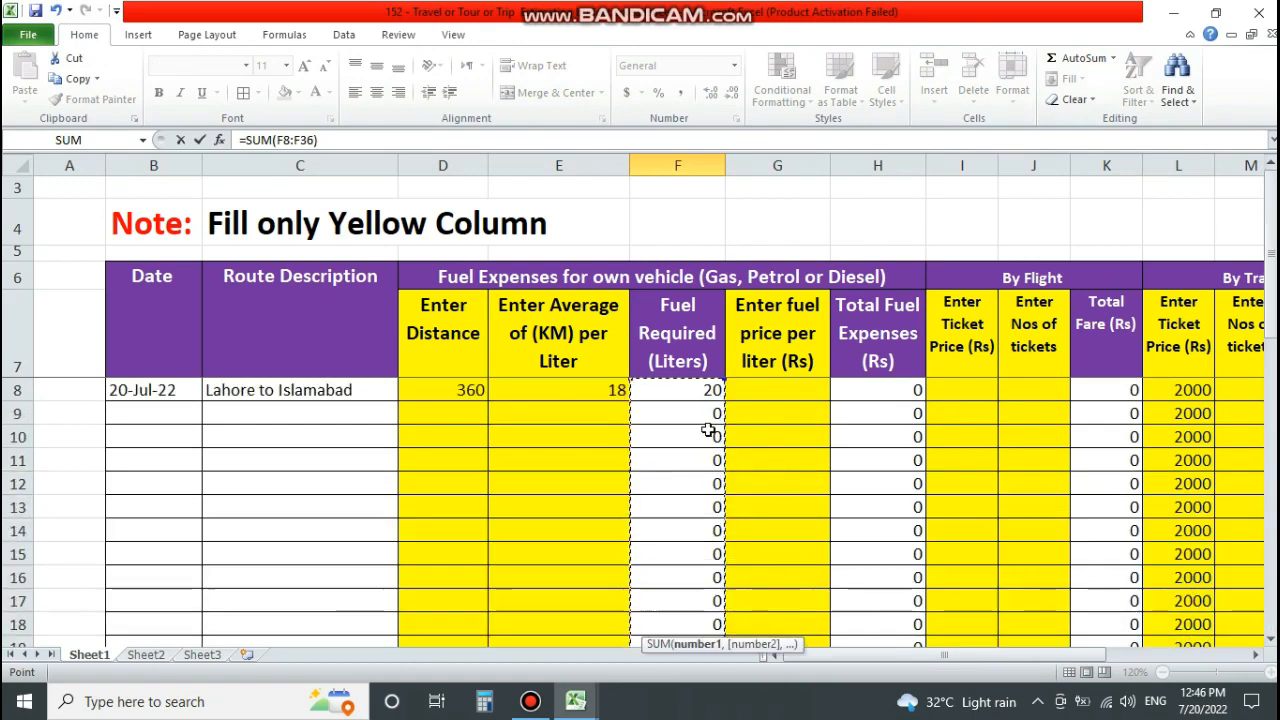
scroll(680, 541, "down", 8)
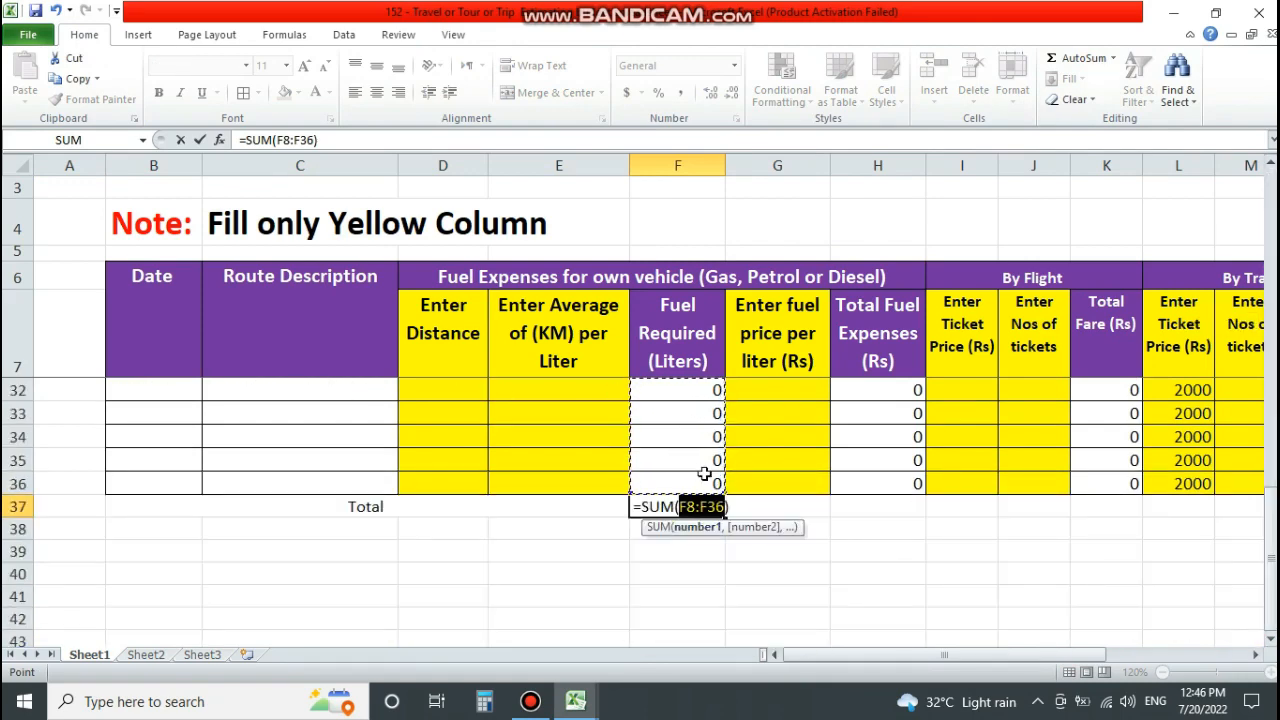
key("Return")
left_click_drag(786, 515, 1133, 520)
scroll(762, 551, "left", 8)
Clear the row 37 sums under the fuel price, flight ticket and train ticket input columns (G, I:J and L:M).
left_click(812, 508)
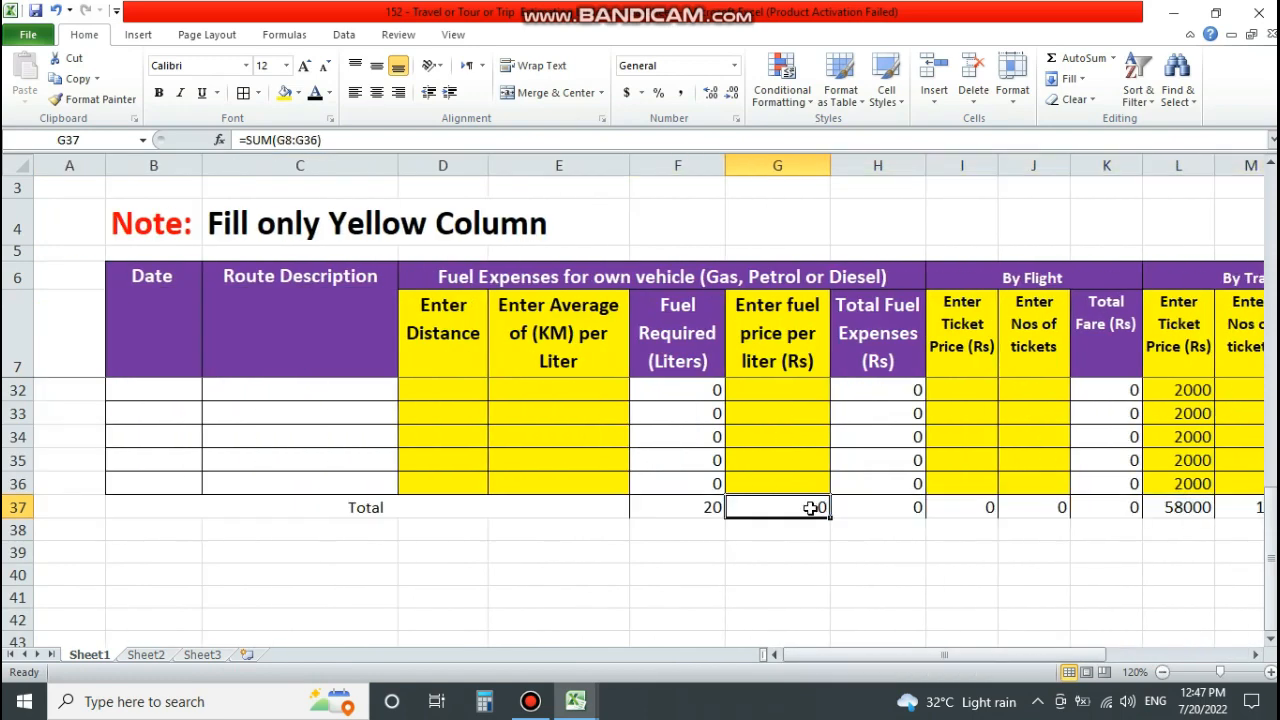
key("Right")
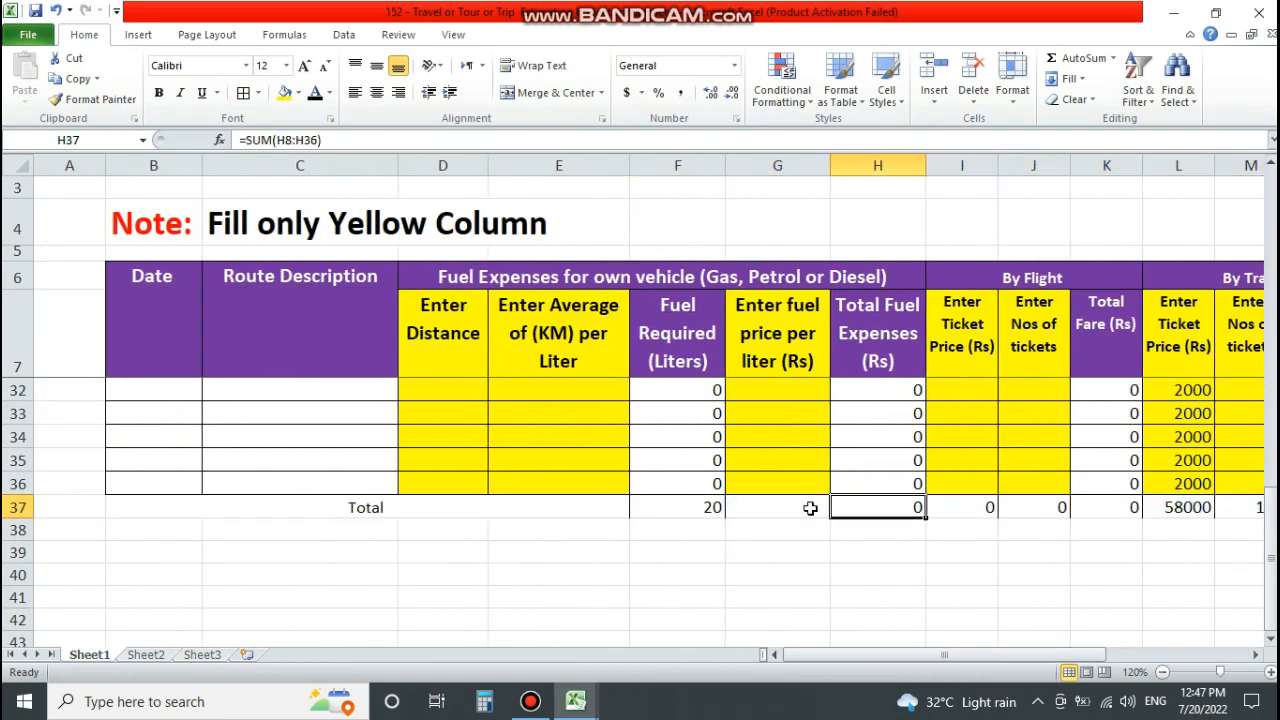
key("Right")
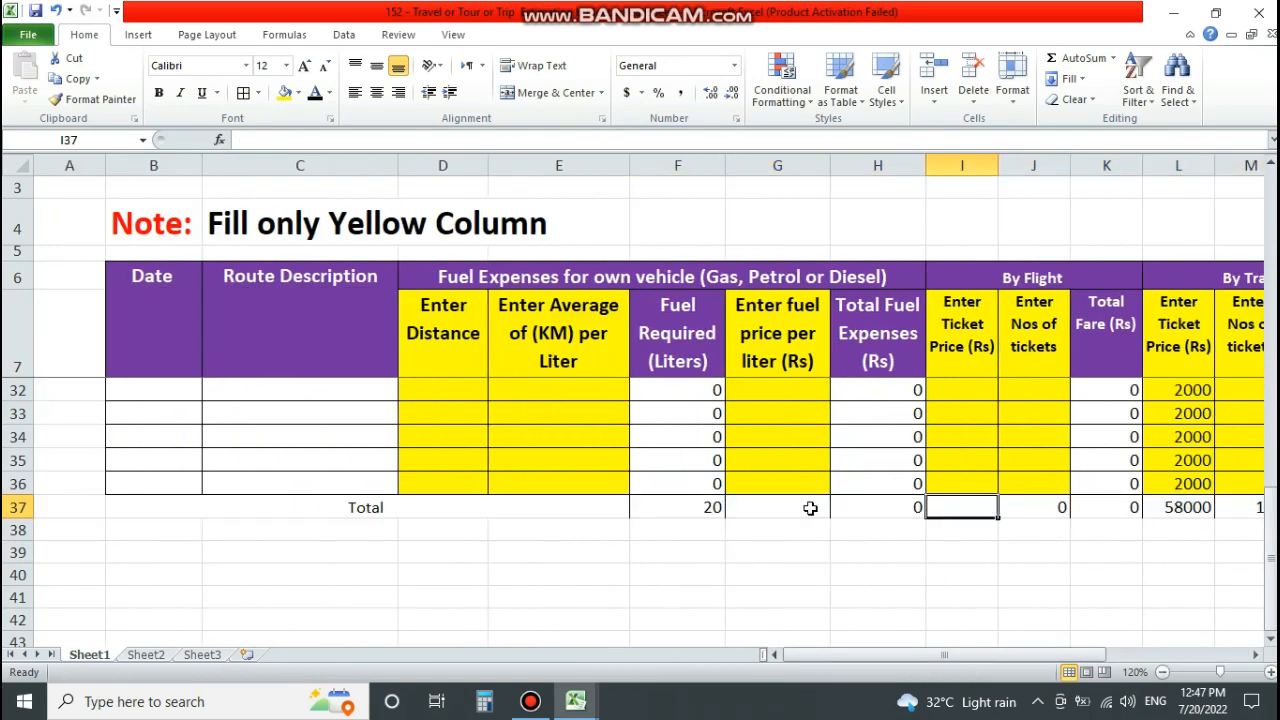
key("Right")
key("Right")
key("Right")
key("Right")
key("Right")
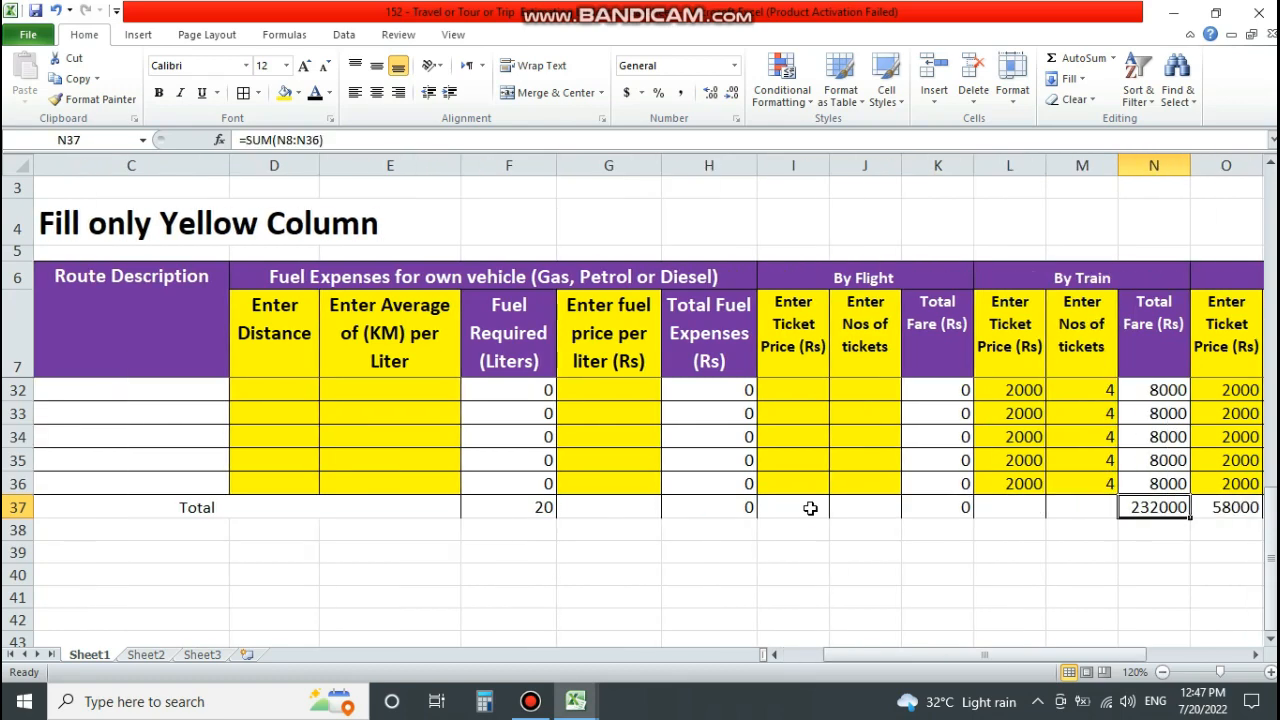
Clear the sums under the bus ticket price and ticket number columns in O37:P37.
key("Right")
key("Right")
key("Right")
key("Right")
key("Right")
key("Right")
key("Right")
key("Right")
key("Right")
key("Right")
left_click_drag(503, 507, 578, 507)
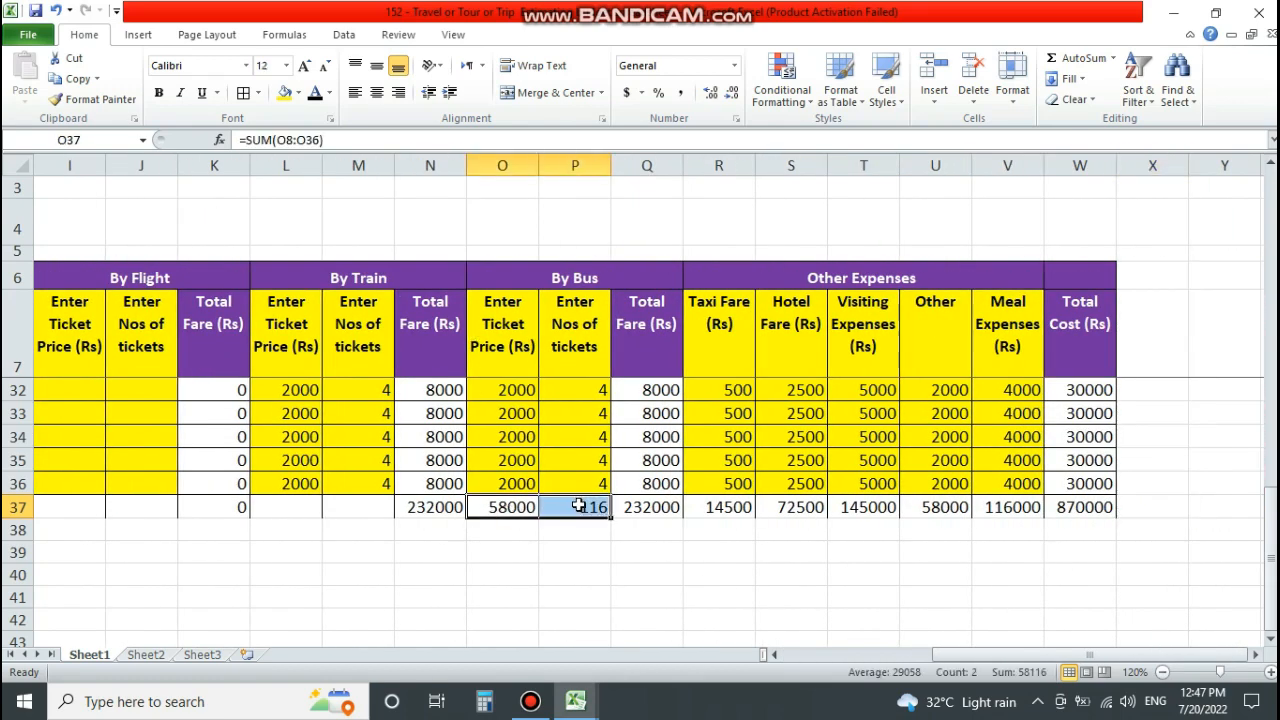
left_click(797, 512)
left_click(1066, 512)
scroll(1140, 517, "down", 2)
scroll(1117, 577, "up", 3)
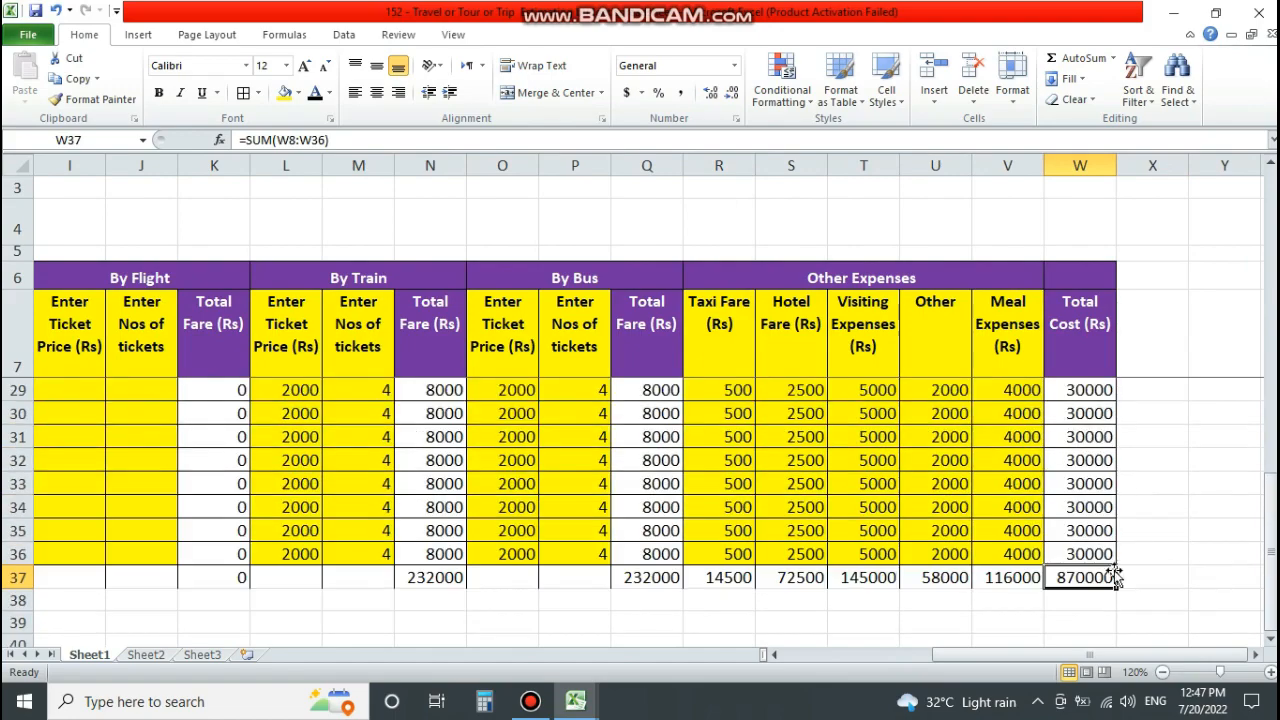
Format the total row B37:W37 with a green fill and bold white text.
left_click_drag(1140, 654, 392, 662)
left_click_drag(400, 578, 1080, 578)
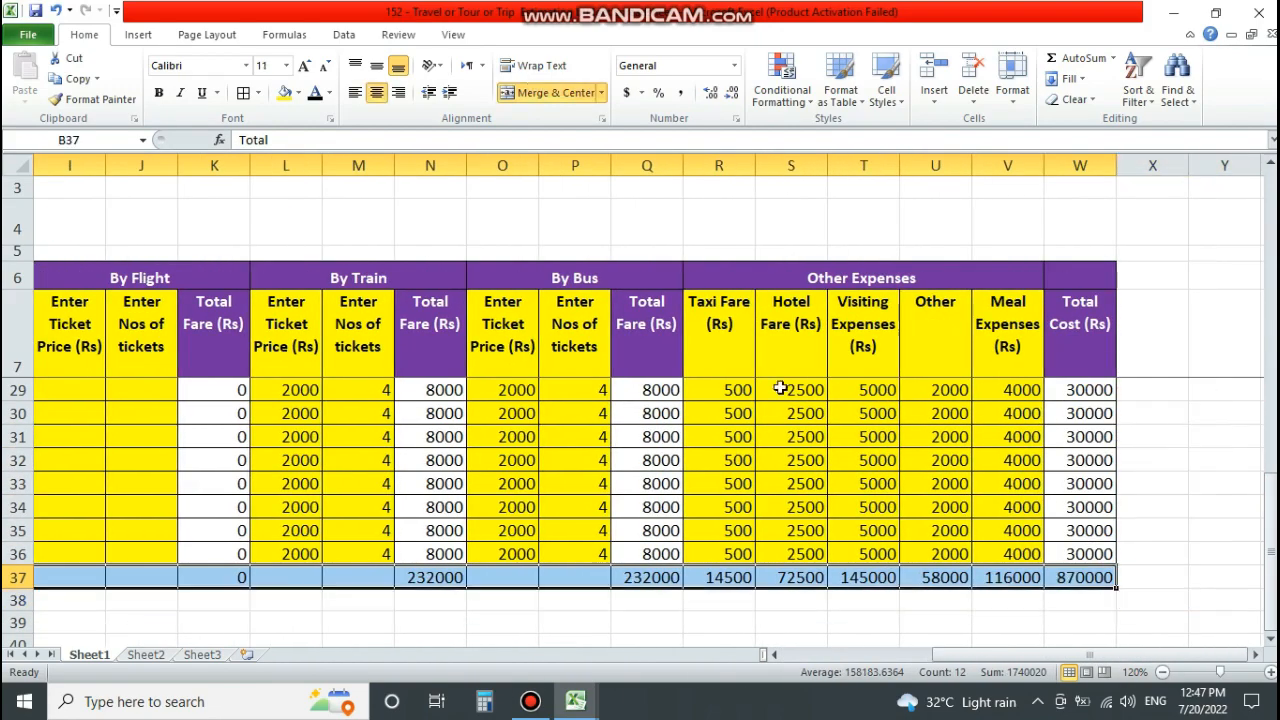
left_click(298, 92)
left_click(362, 233)
key("ctrl+b")
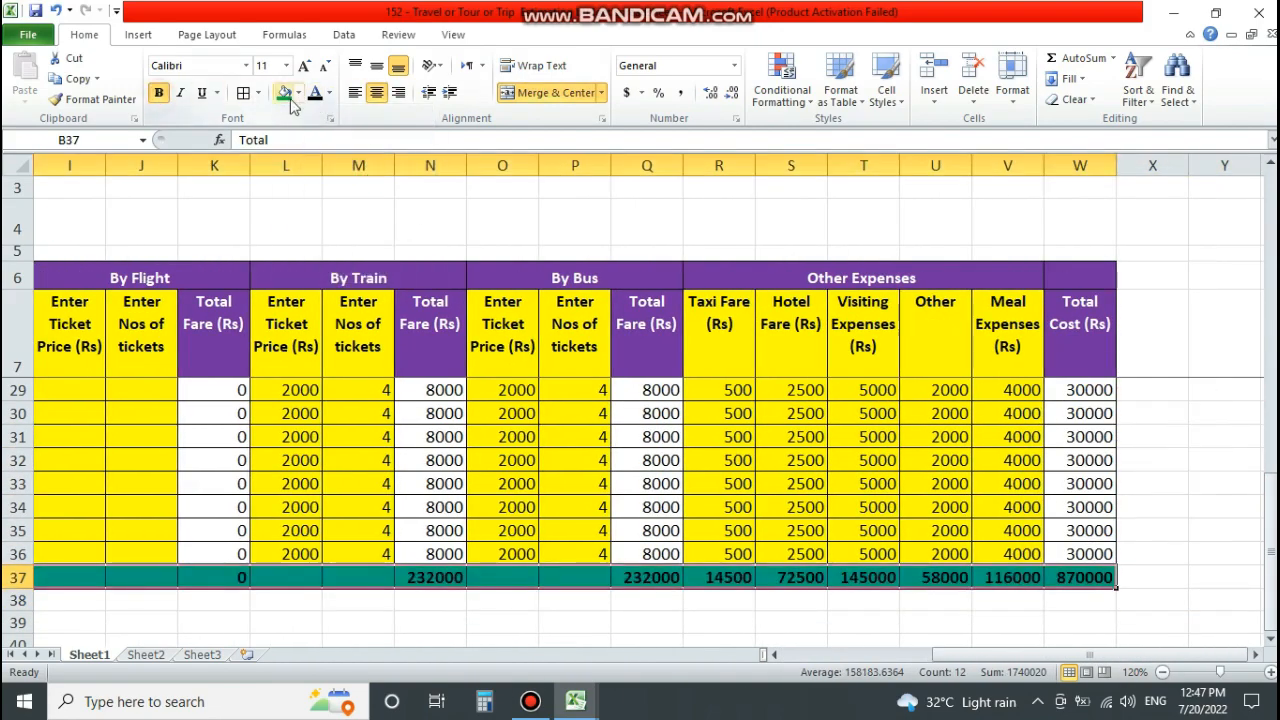
left_click(329, 92)
left_click(314, 152)
scroll(229, 509, "left", 3)
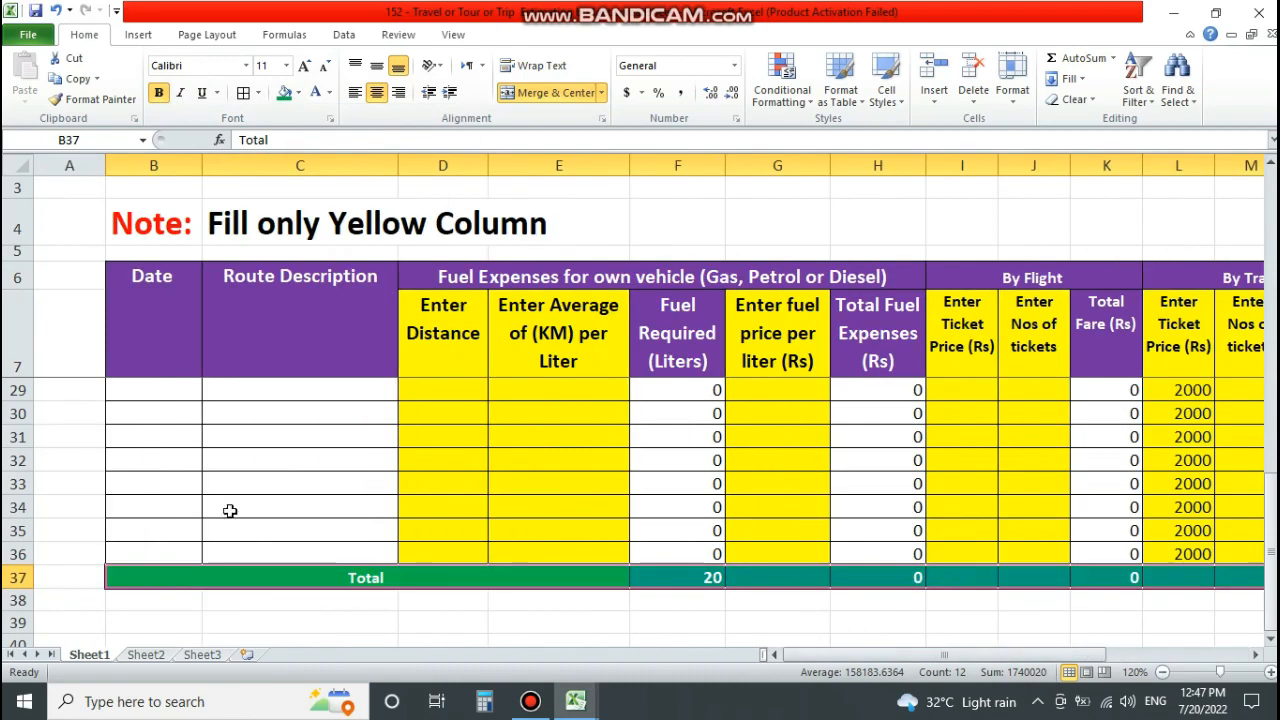
Increase the height of rows 8 through 37.
scroll(280, 500, "up", 7)
left_click_drag(17, 390, 17, 555)
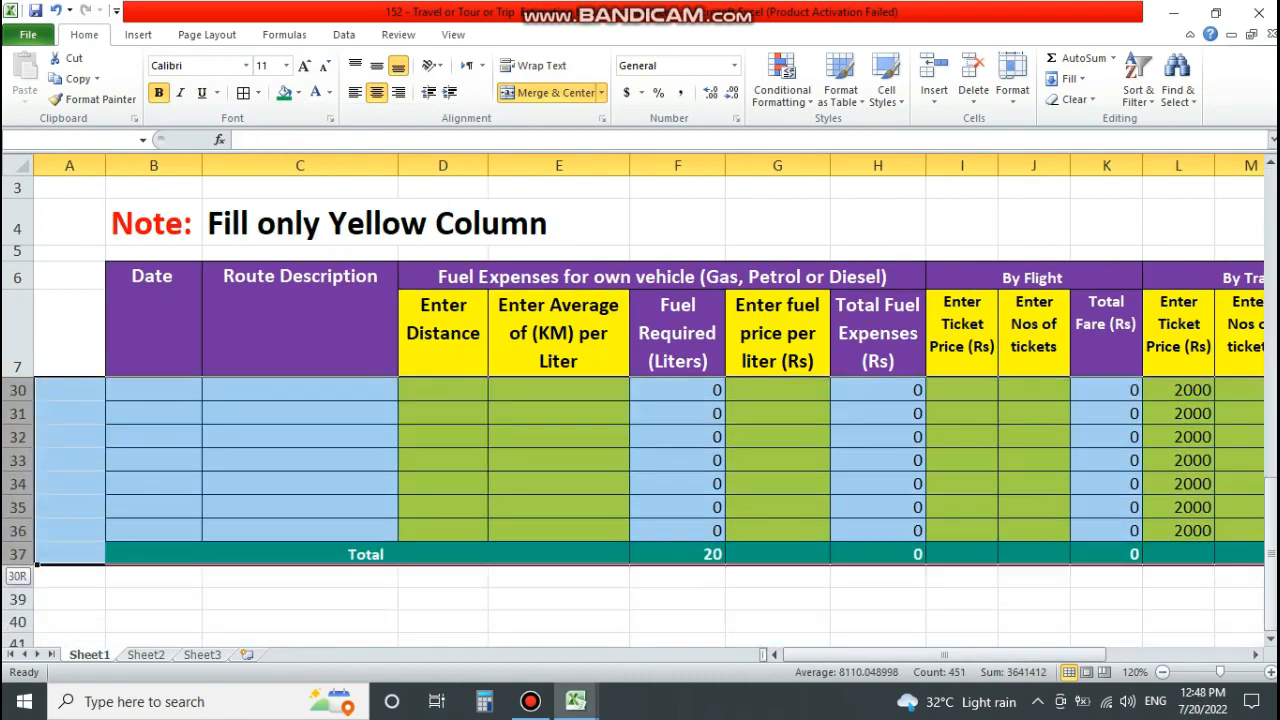
left_click_drag(8, 472, 8, 479)
scroll(366, 514, "up", 7)
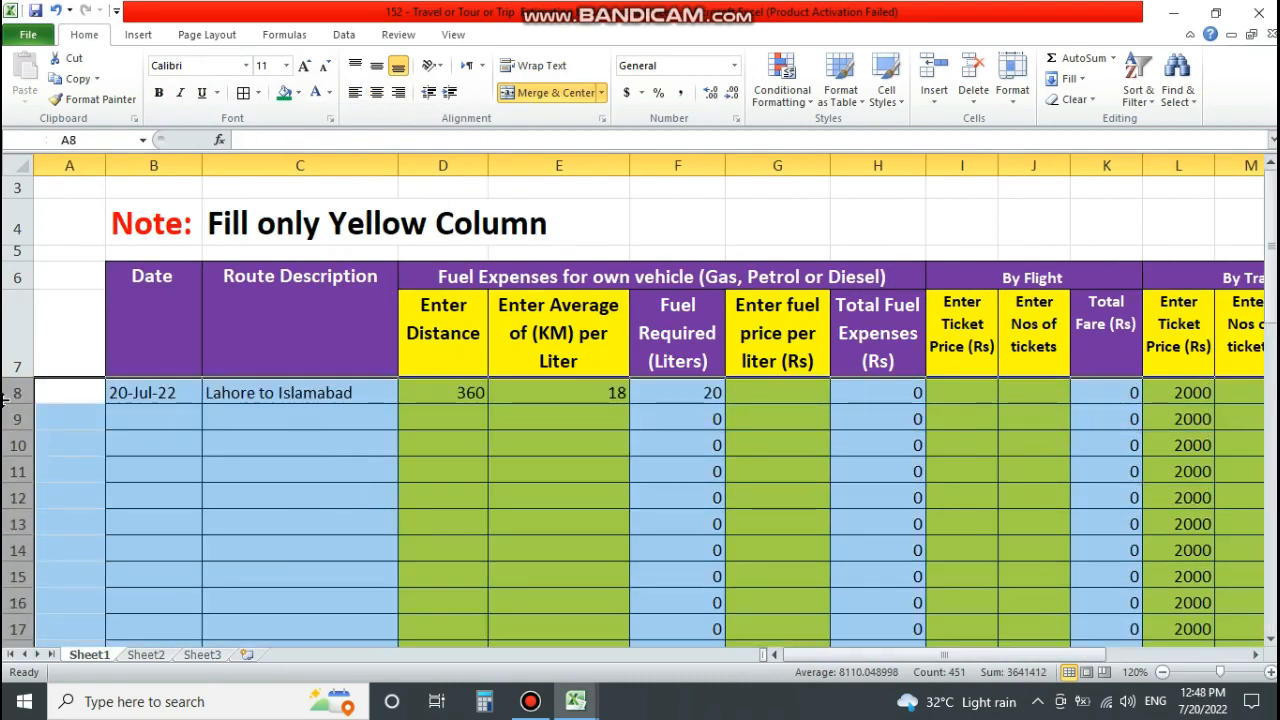
left_click_drag(10, 406, 10, 407)
left_click(222, 402)
Clear the sample ticket prices and ticket numbers from the train and bus columns, L8:M36 and O8:P36.
left_click_drag(850, 655, 952, 655)
left_click(580, 396)
left_click_drag(614, 397, 641, 556)
key("Delete")
scroll(680, 528, "up", 7)
left_click_drag(798, 396, 886, 563)
key("Delete")
scroll(1160, 560, "up", 7)
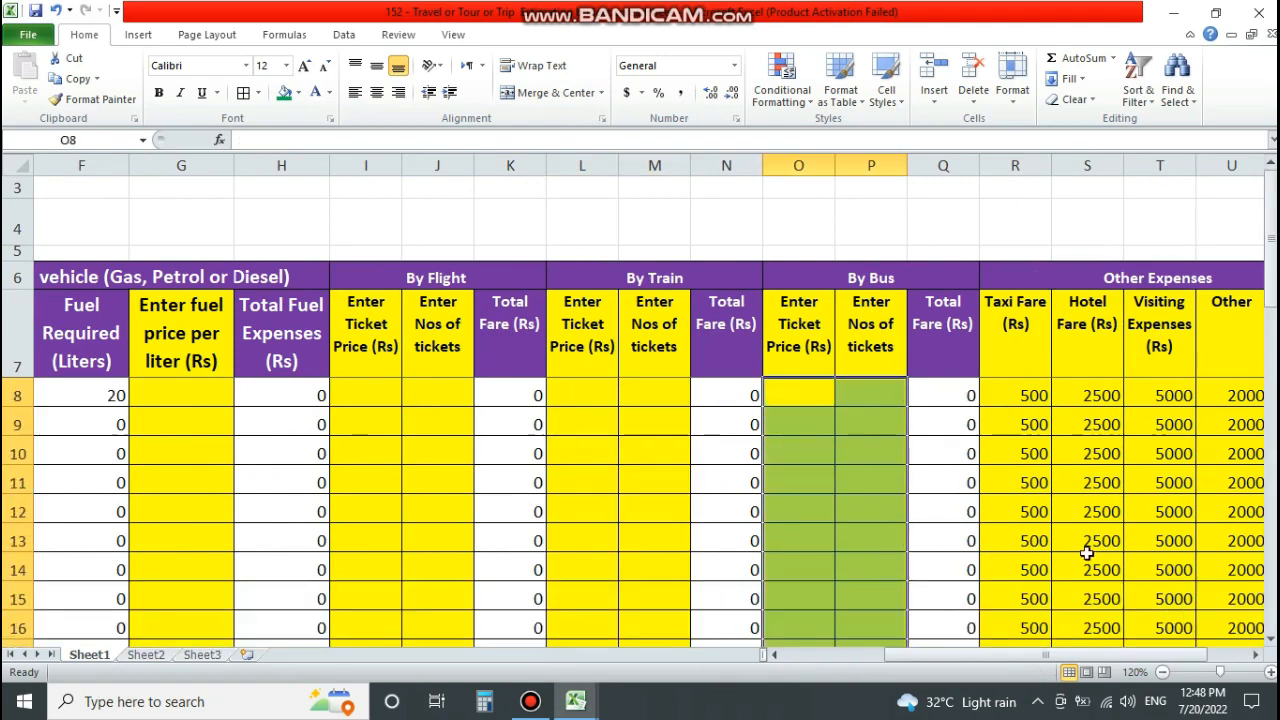
Clear the sample amounts from the Other Expenses cells R8:V36.
left_click_drag(1025, 396, 1107, 561)
key("Delete")
scroll(1014, 583, "up", 7)
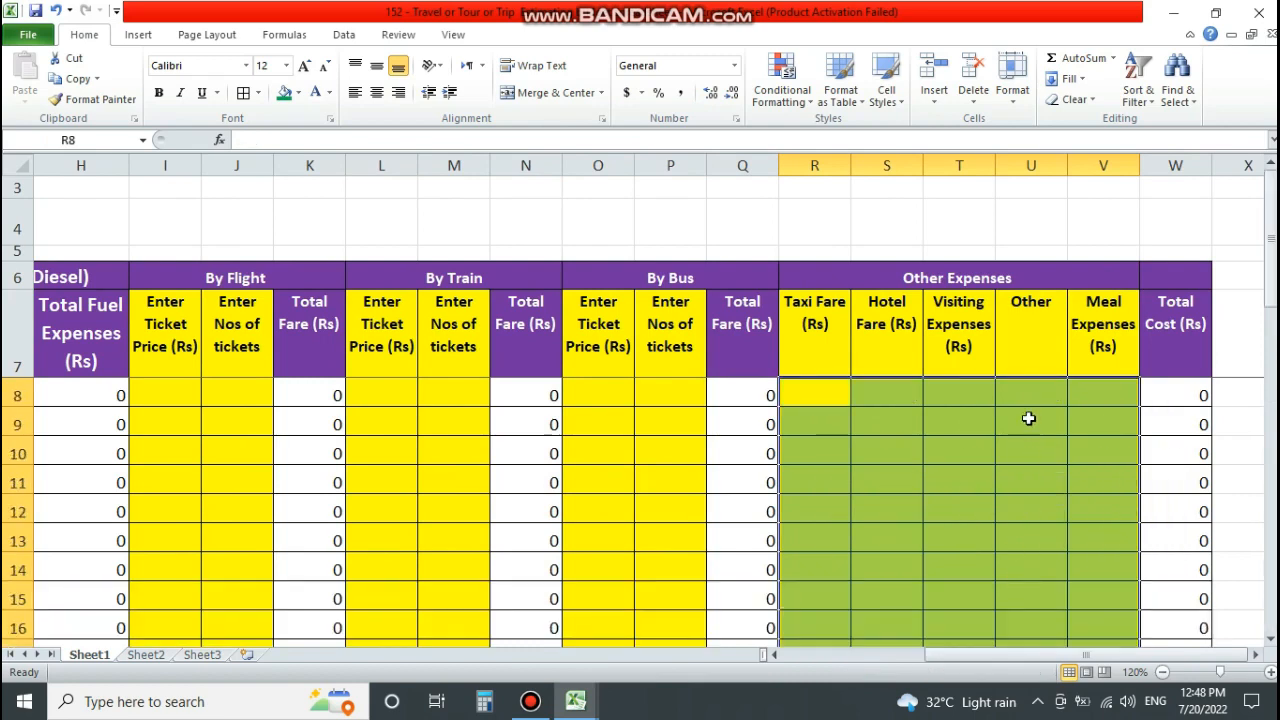
left_click(1030, 400)
Enter a fuel price of 230, a flight ticket price of 1500 and 4 flight tickets in row 8.
left_click_drag(1066, 658, 910, 655)
left_click(574, 392)
key("Tab")
key("Tab")
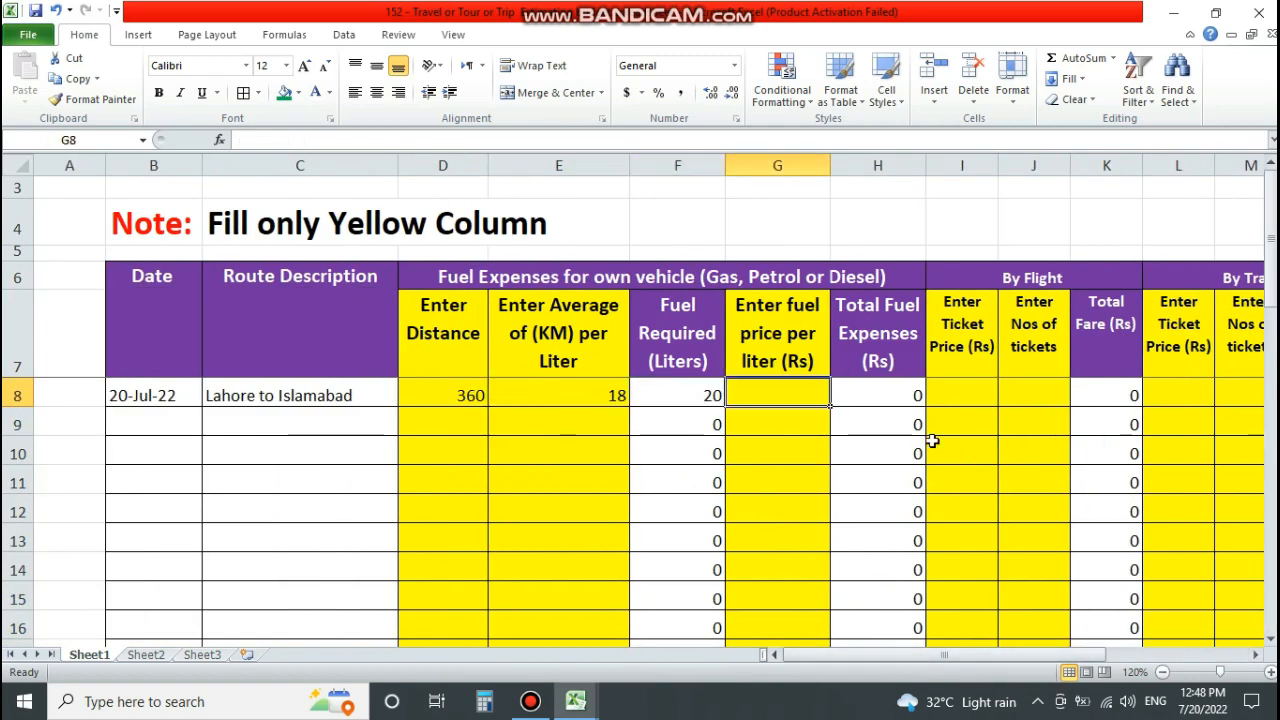
type("230")
key("Tab")
key("Tab")
type("1500")
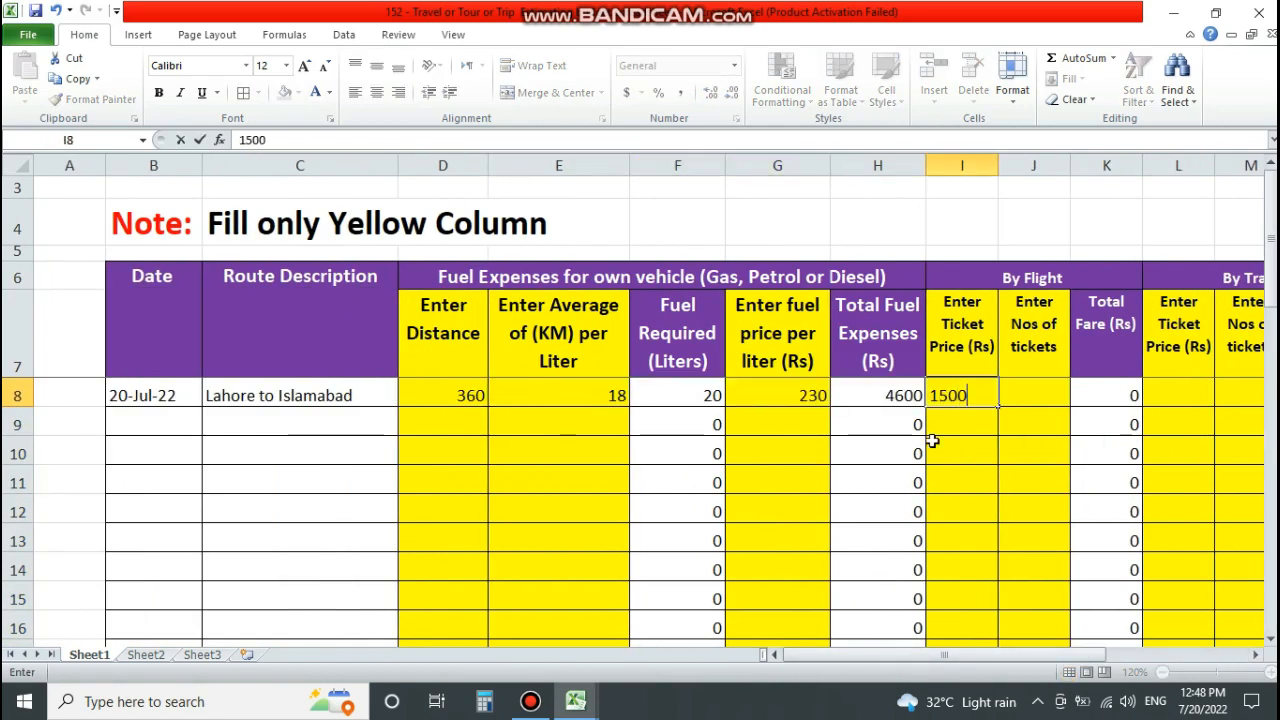
key("Tab")
type("4")
key("Tab")
key("Tab")
key("Tab")
key("Tab")
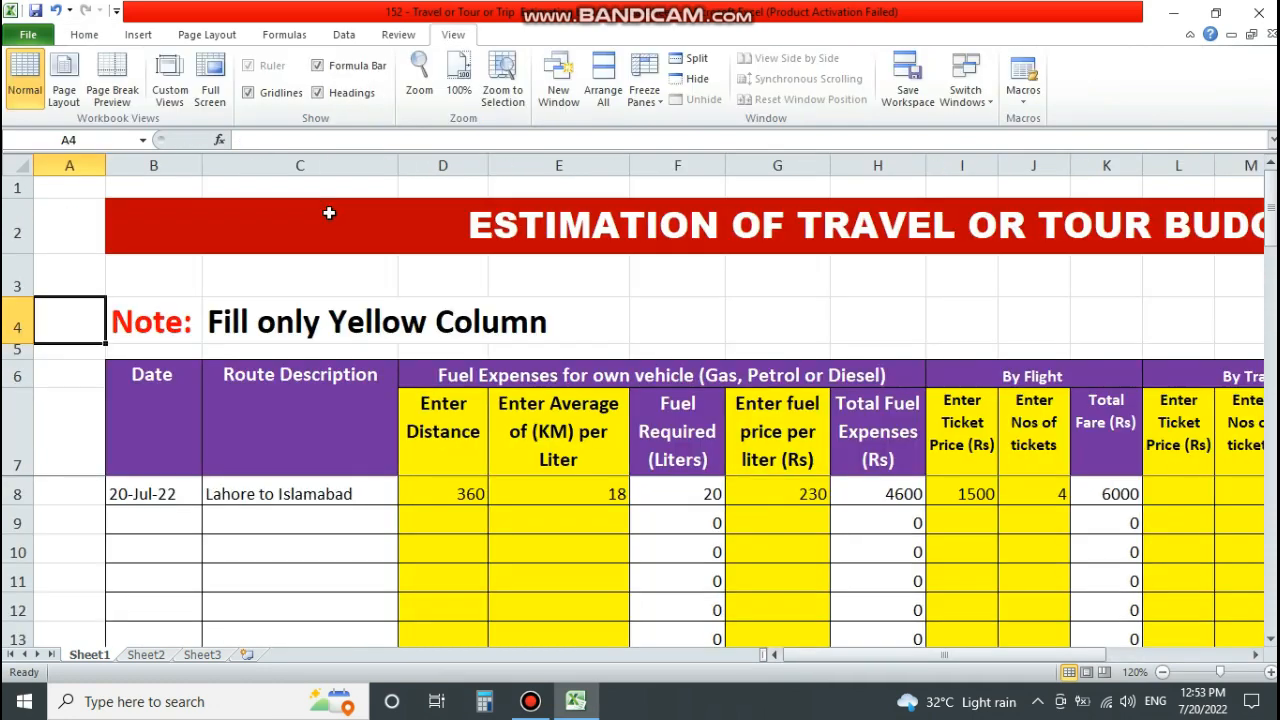
Reduce the height of the title row and of the blank spacer rows 1, 3 and 5.
left_click(330, 320)
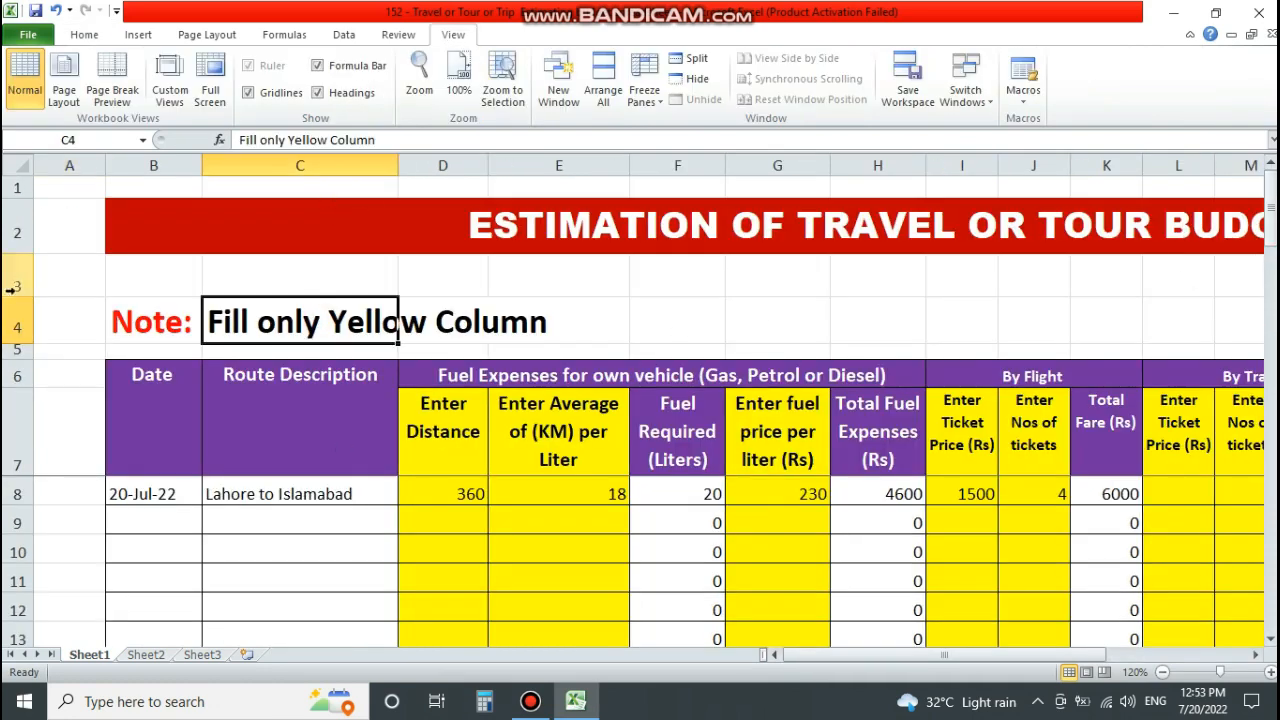
left_click_drag(10, 289, 24, 251)
left_click(487, 218)
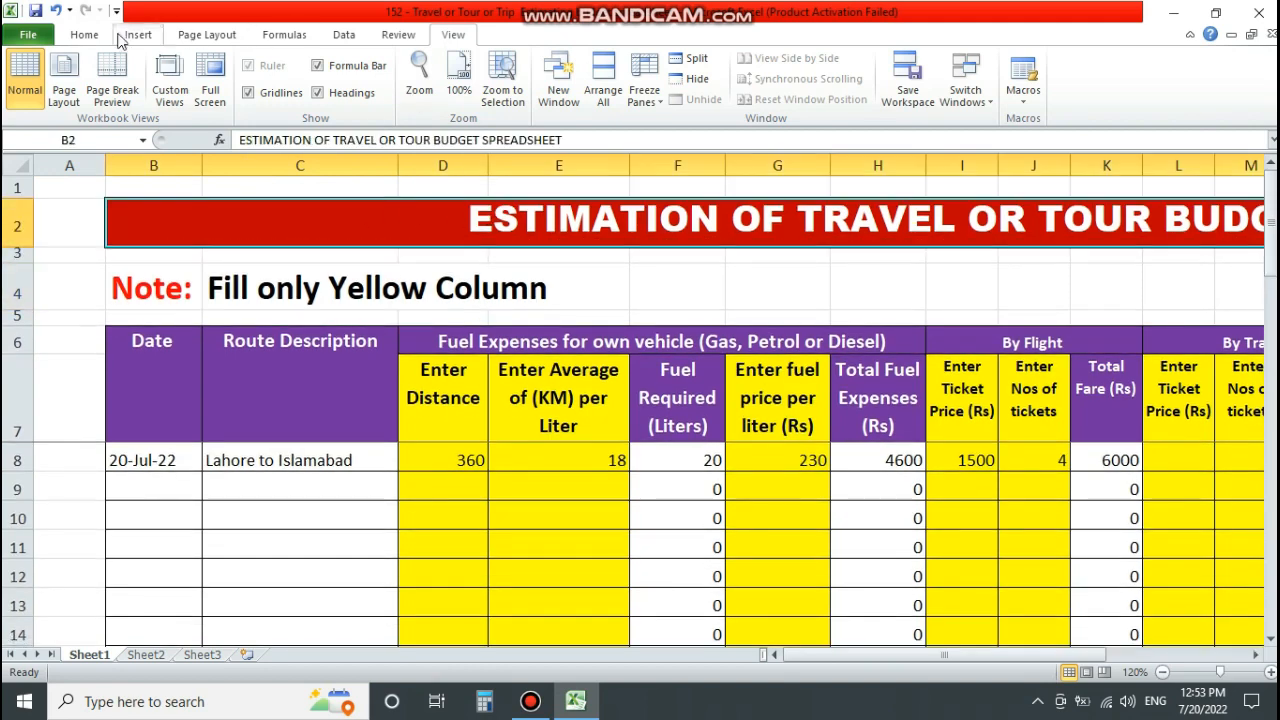
left_click(84, 34)
left_click_drag(17, 196, 17, 189)
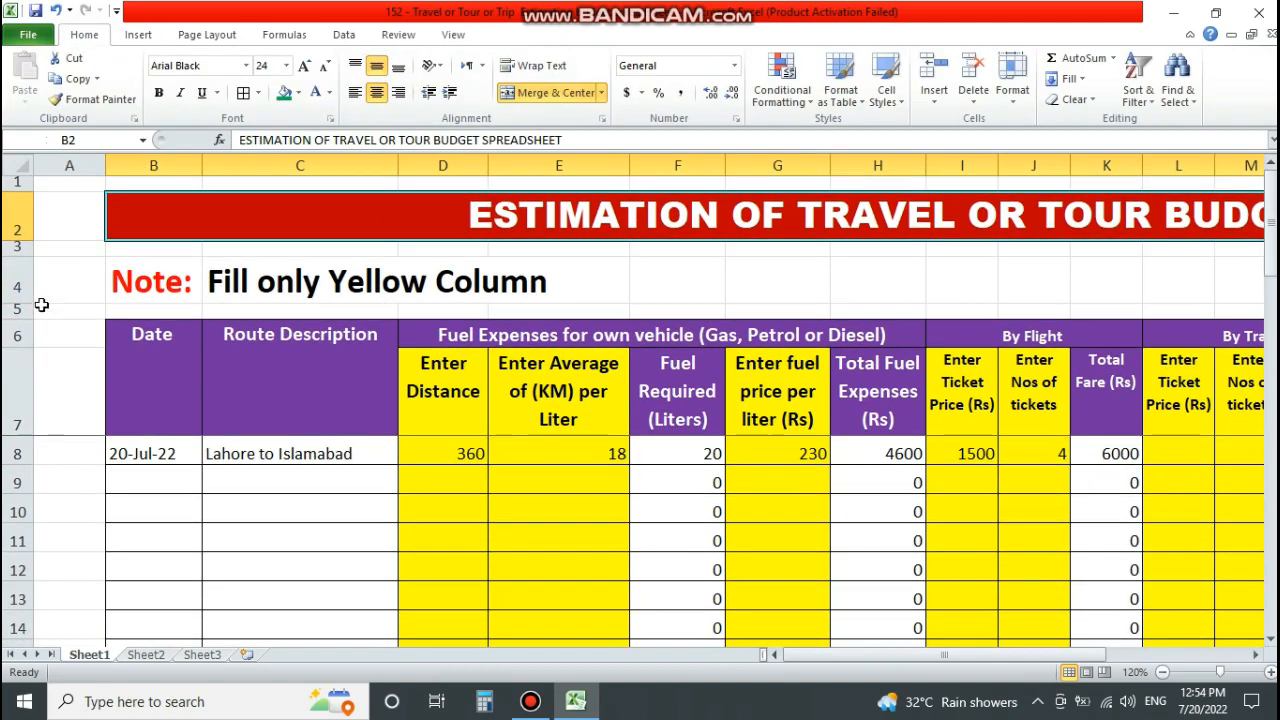
left_click_drag(17, 312, 19, 298)
left_click(371, 276)
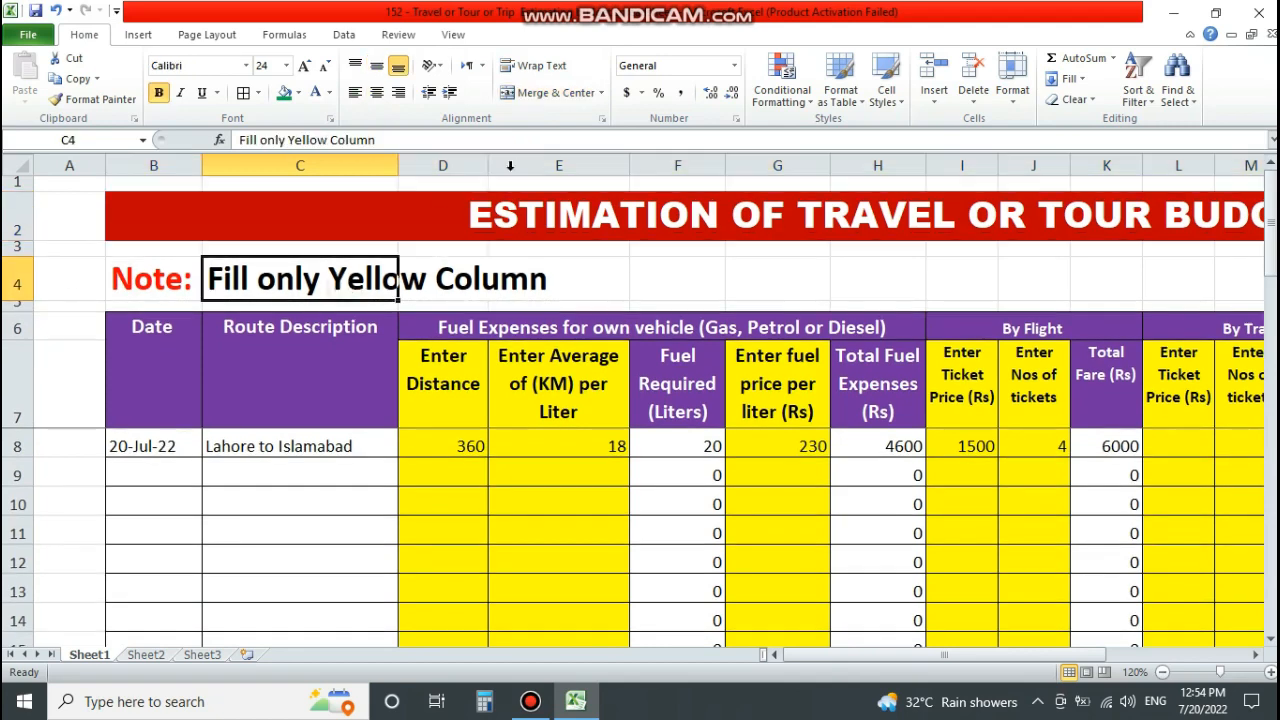
Align the note text in B4:E4 to the vertical middle of its row.
left_click_drag(161, 284, 560, 285)
left_click(376, 65)
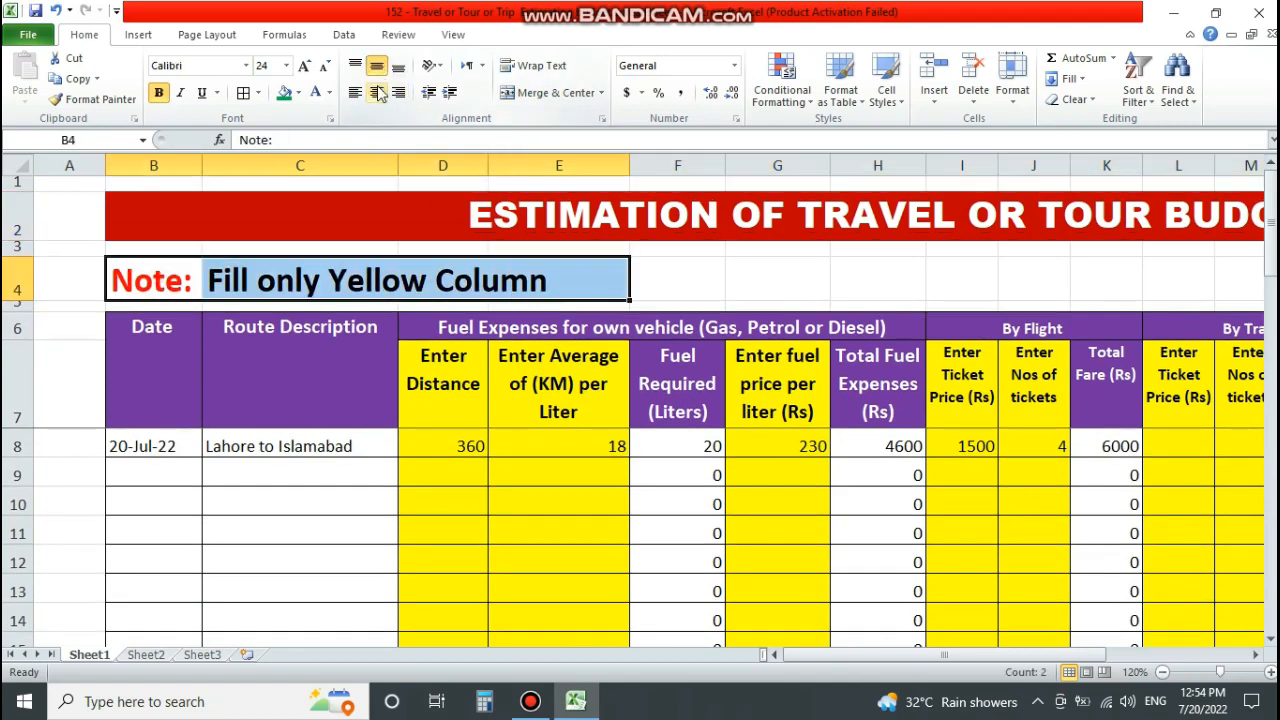
left_click(296, 362)
Hide the worksheet gridlines and check the sheet across its rows and columns.
left_click(453, 34)
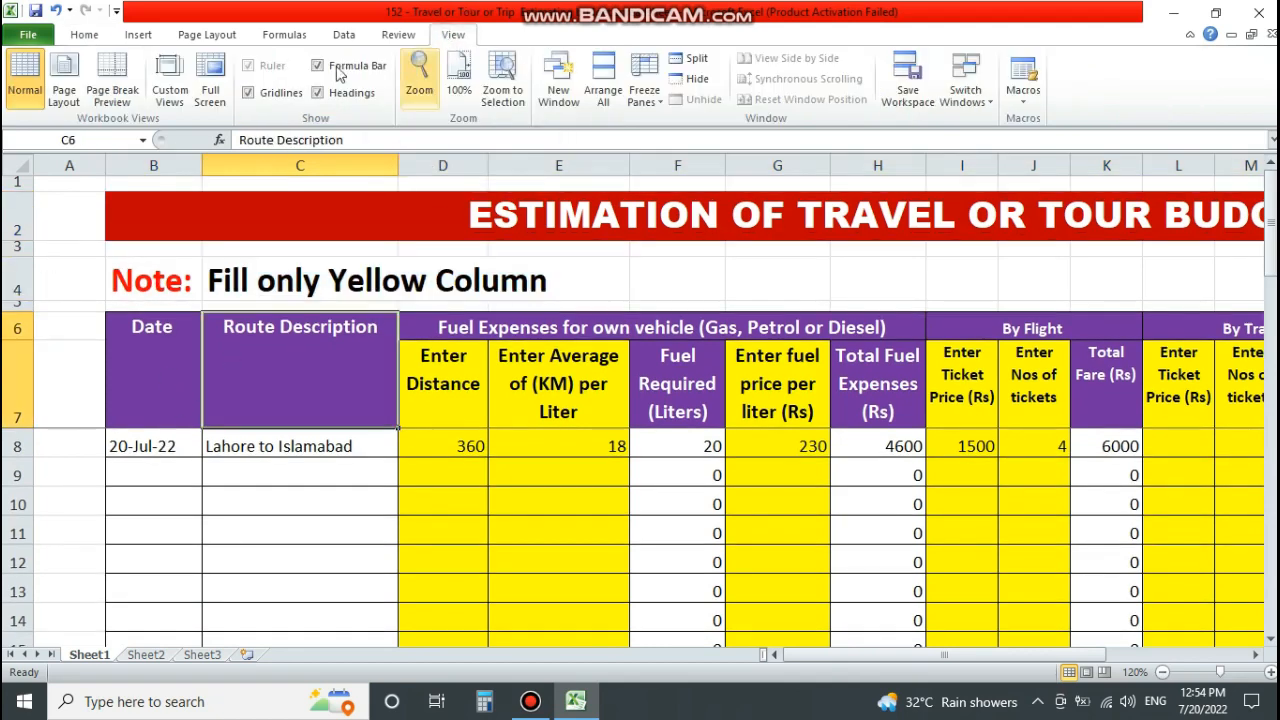
left_click(248, 92)
scroll(367, 479, "down", 3)
scroll(367, 479, "up", 3)
left_click_drag(790, 654, 1210, 650)
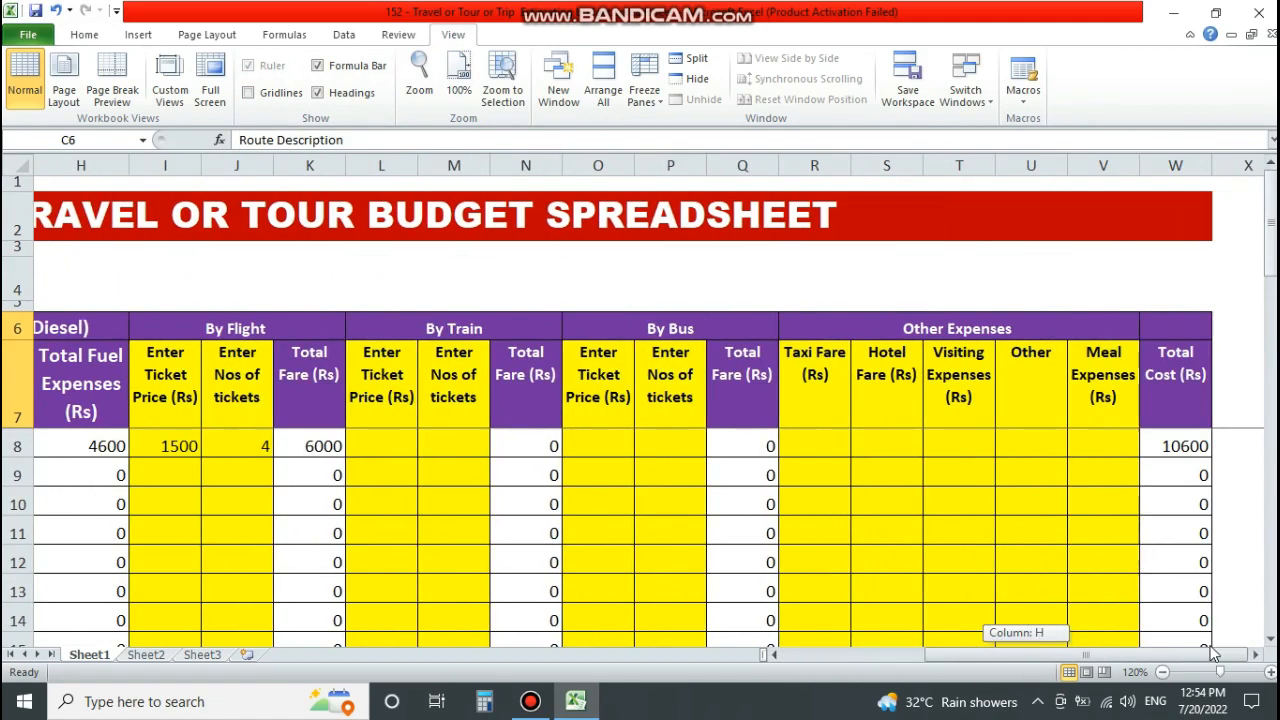
Review the whole table down to the total row at 90% zoom and return to 110% zoom.
left_click(1163, 674)
left_click(1163, 674)
left_click(1163, 674)
left_click_drag(1131, 656, 970, 655)
scroll(797, 555, "down", 6)
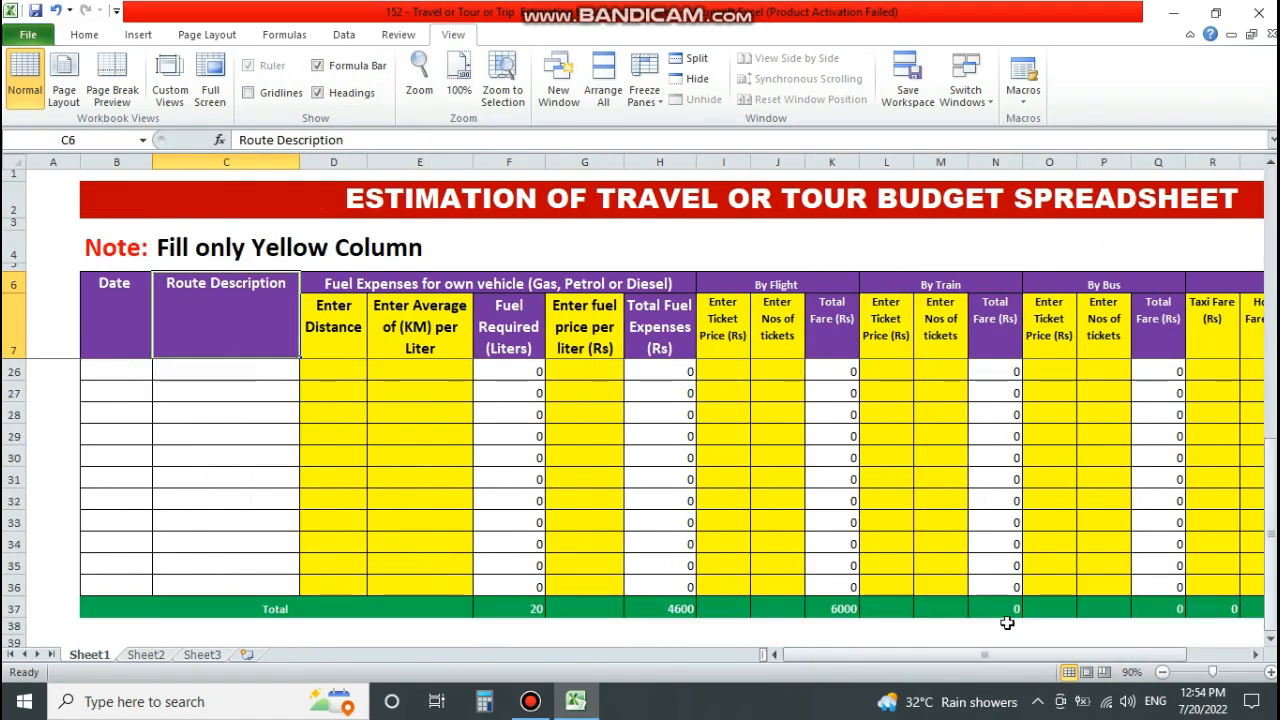
left_click_drag(872, 656, 900, 656)
scroll(900, 560, "up", 6)
left_click_drag(1006, 654, 945, 655)
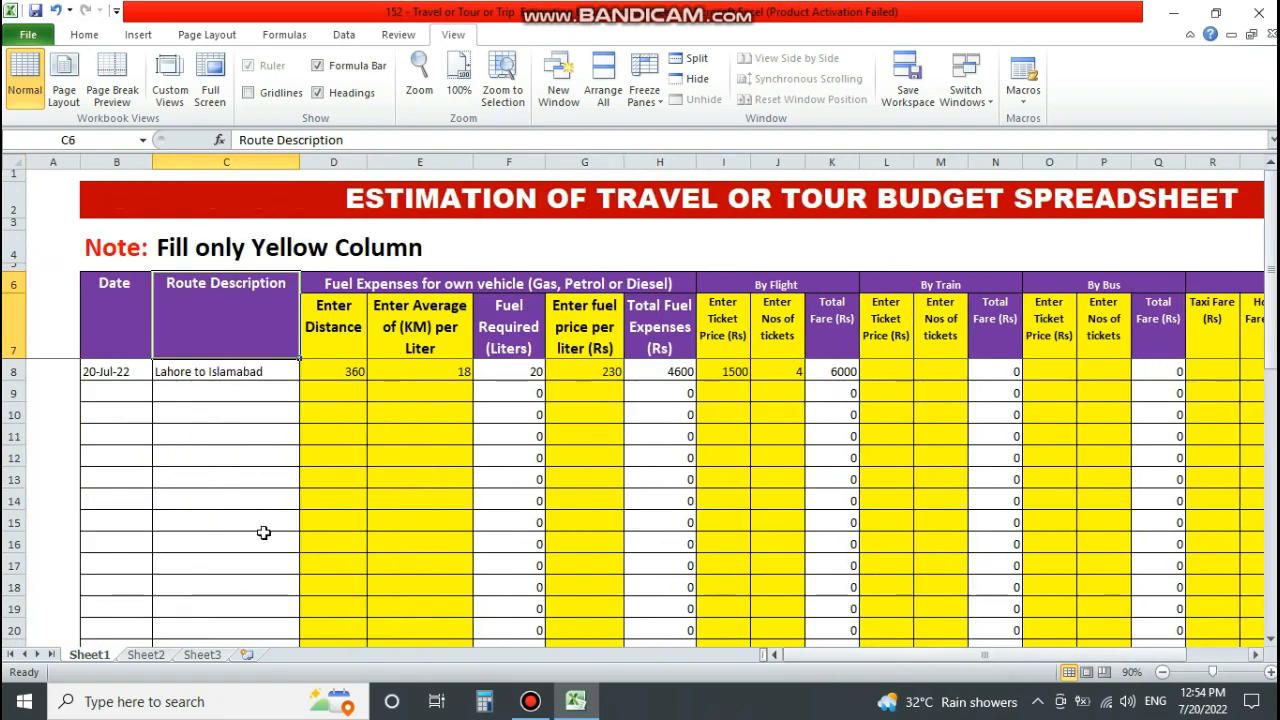
left_click(440, 393)
left_click(1269, 672)
left_click(1269, 672)
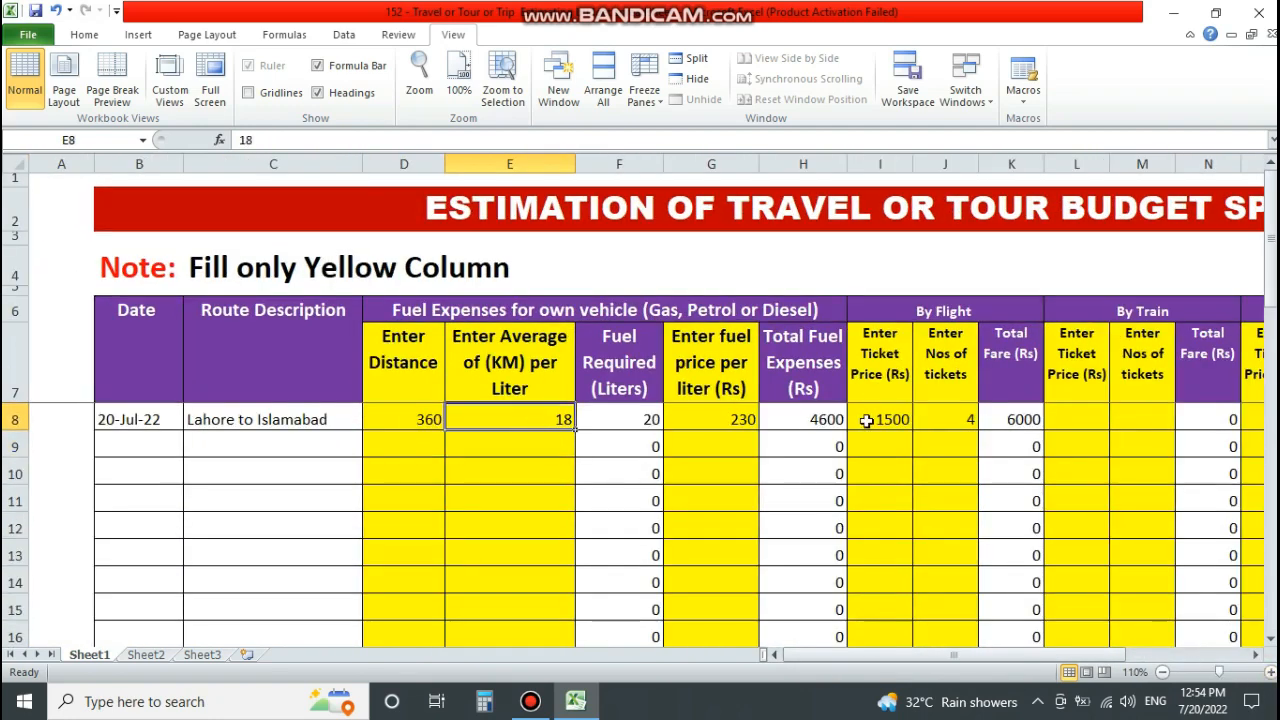
Enter a train ticket price of 1500 and 4 train tickets in L8:M8.
key("Right")
key("Right")
key("Right")
key("Right")
key("Right")
type("1500")
key("Right")
type("4")
key("Right")
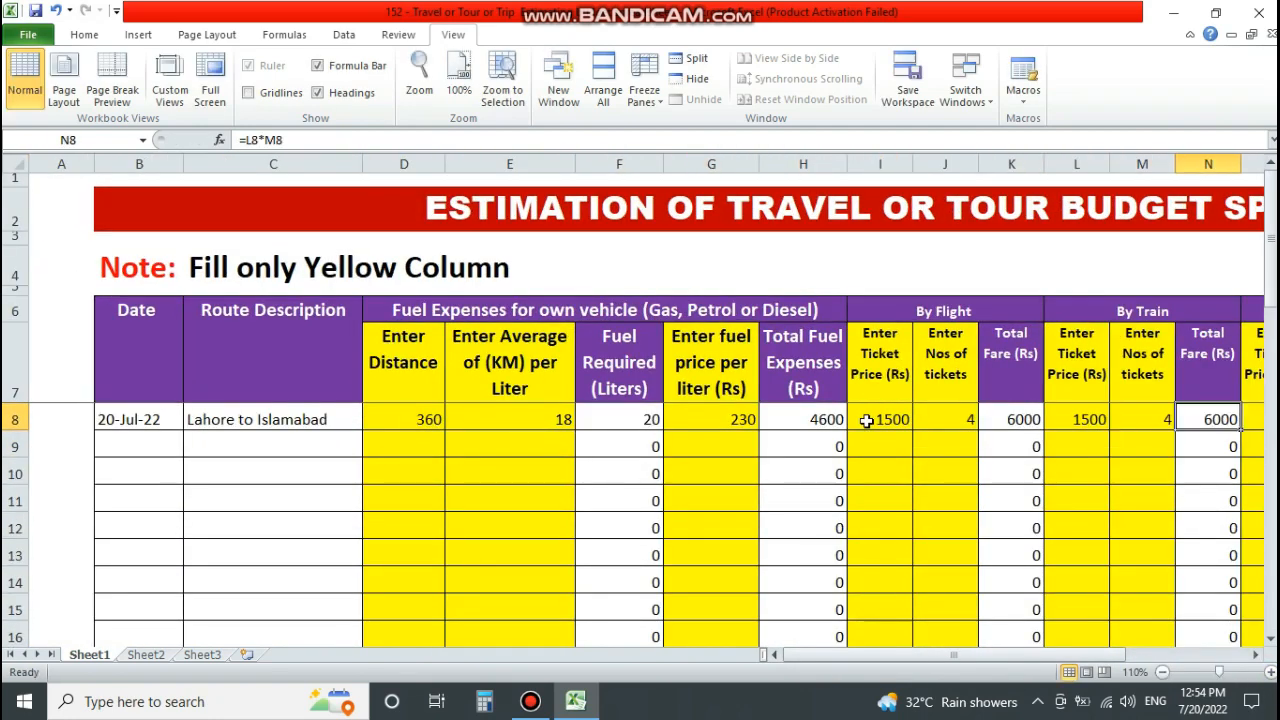
Enter a bus ticket price of 2000 and 5 bus tickets in O8:P8.
left_click(1257, 655)
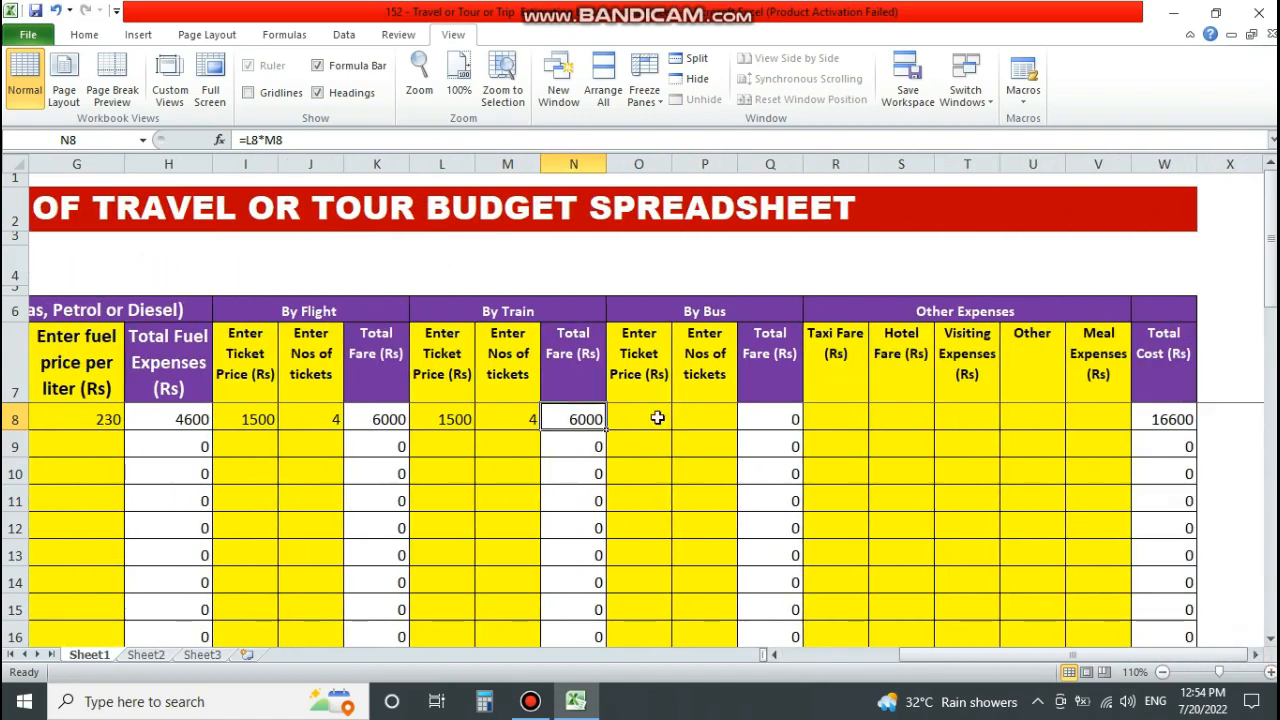
left_click(657, 424)
left_click(257, 420)
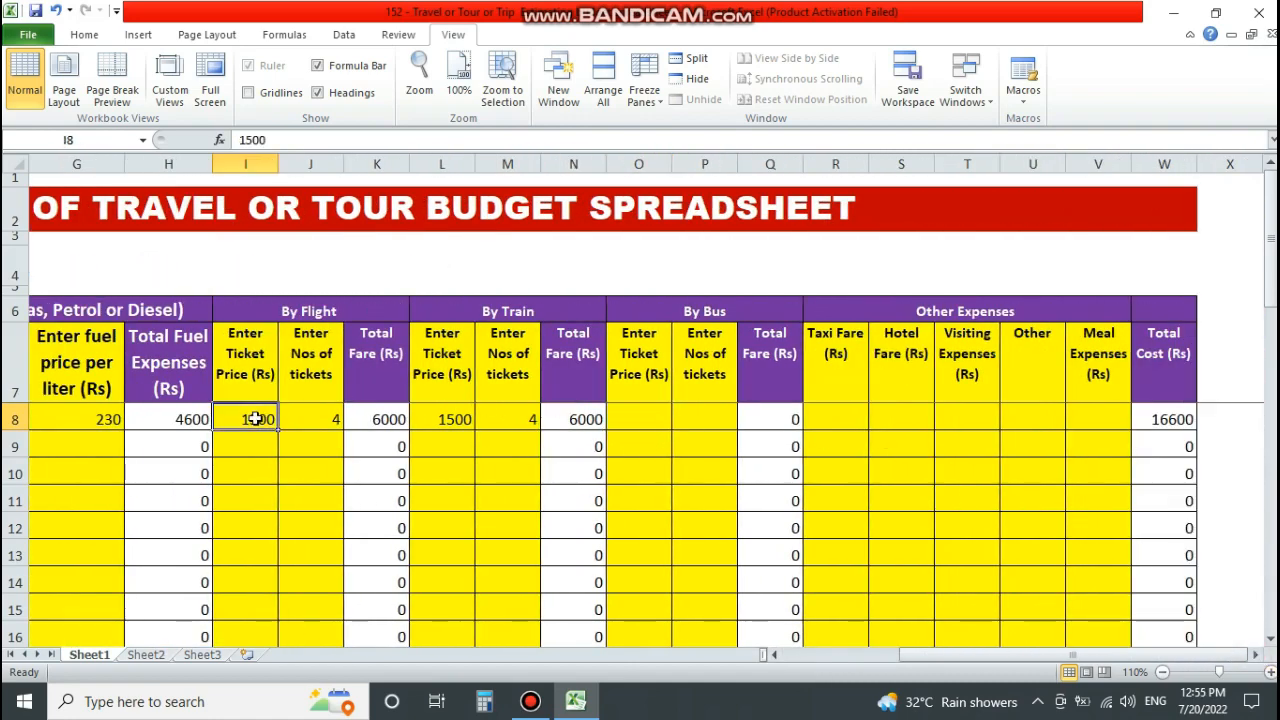
left_click(654, 413)
type("1500")
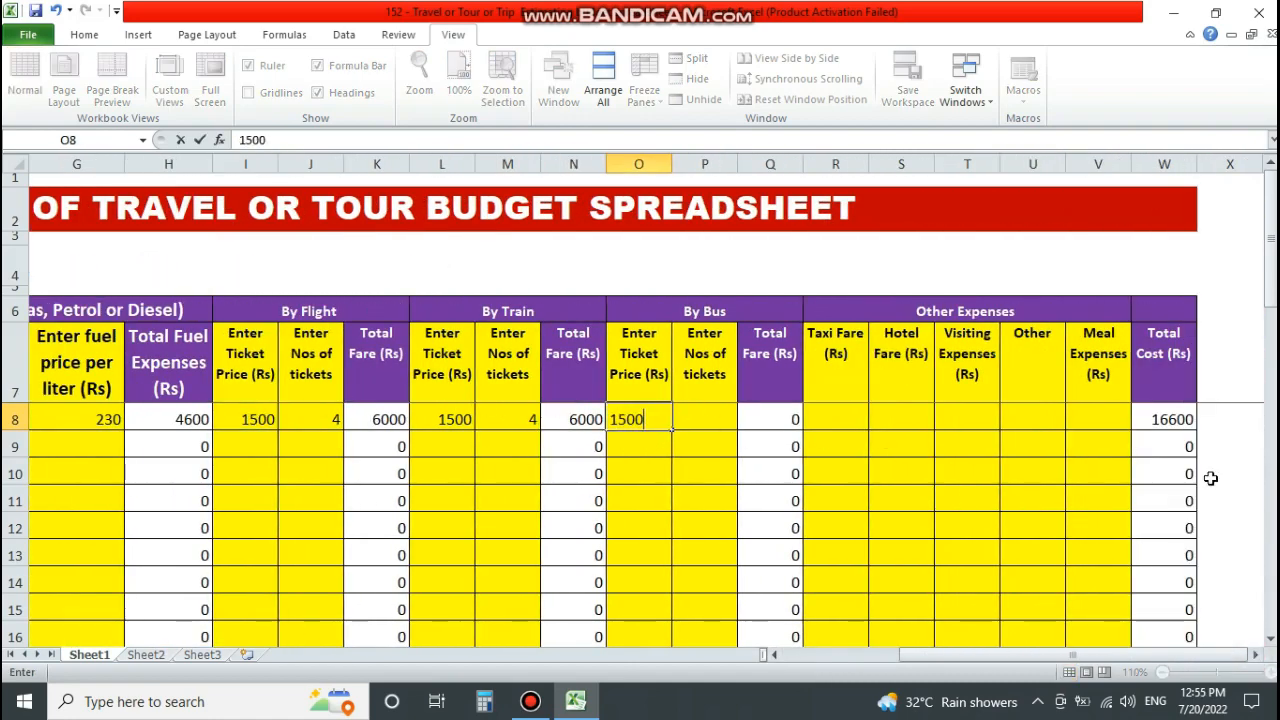
type("00")
key("Tab")
type("5")
key("Tab")
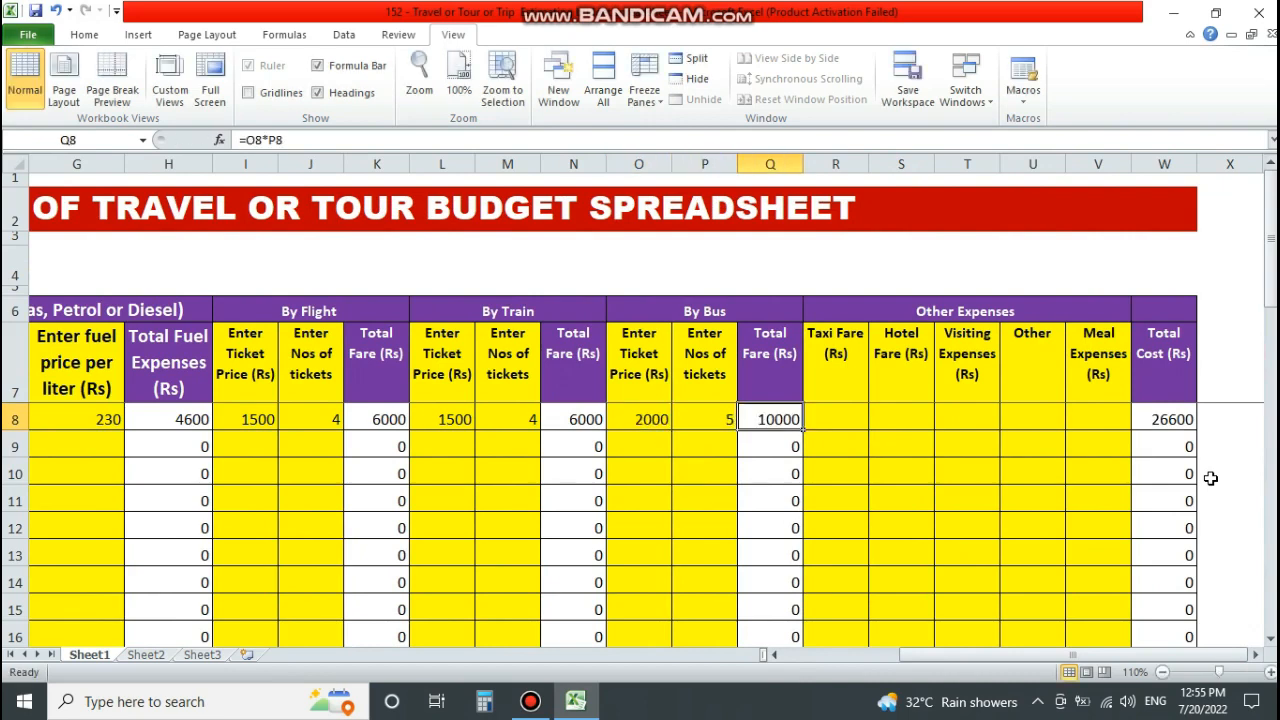
Enter the row 8 other expenses: taxi fare 1000, hotel fare 3500, visiting expenses 5000, other 2000 and meals 5000.
type("1000")
key("Tab")
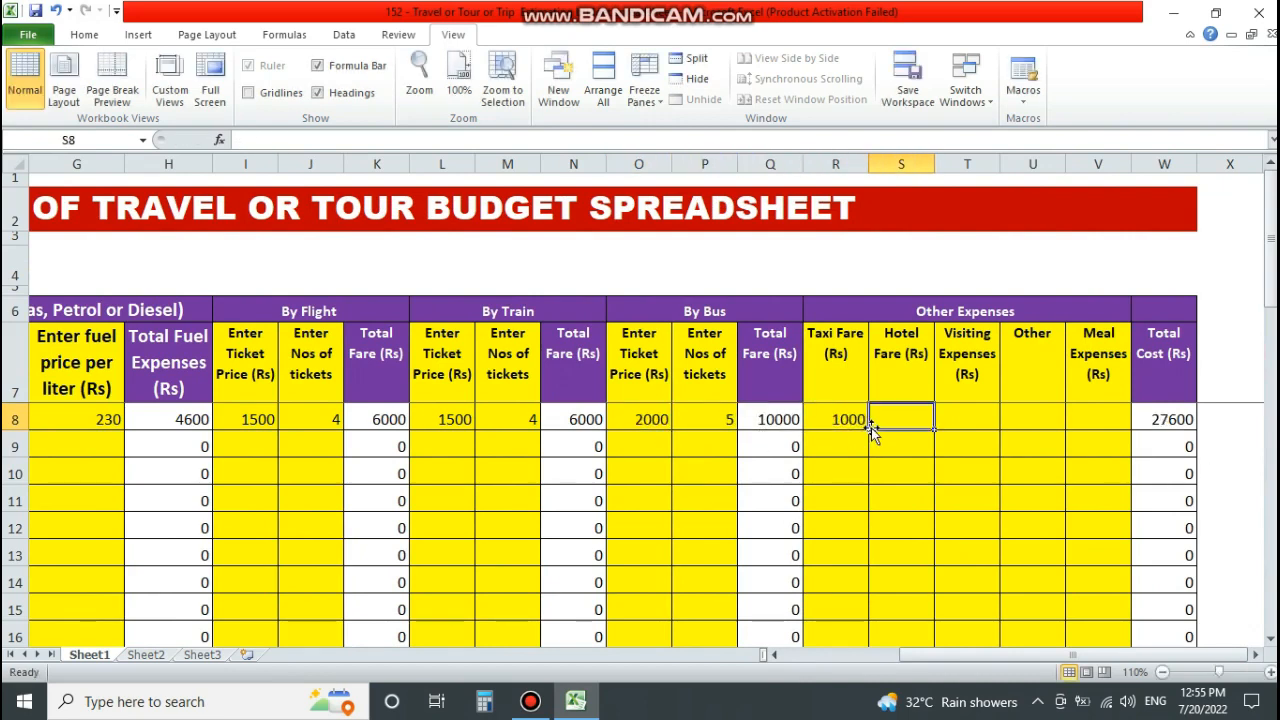
type("35000")
key("BackSpace")
key("Tab")
type("5000")
key("Tab")
type("20")
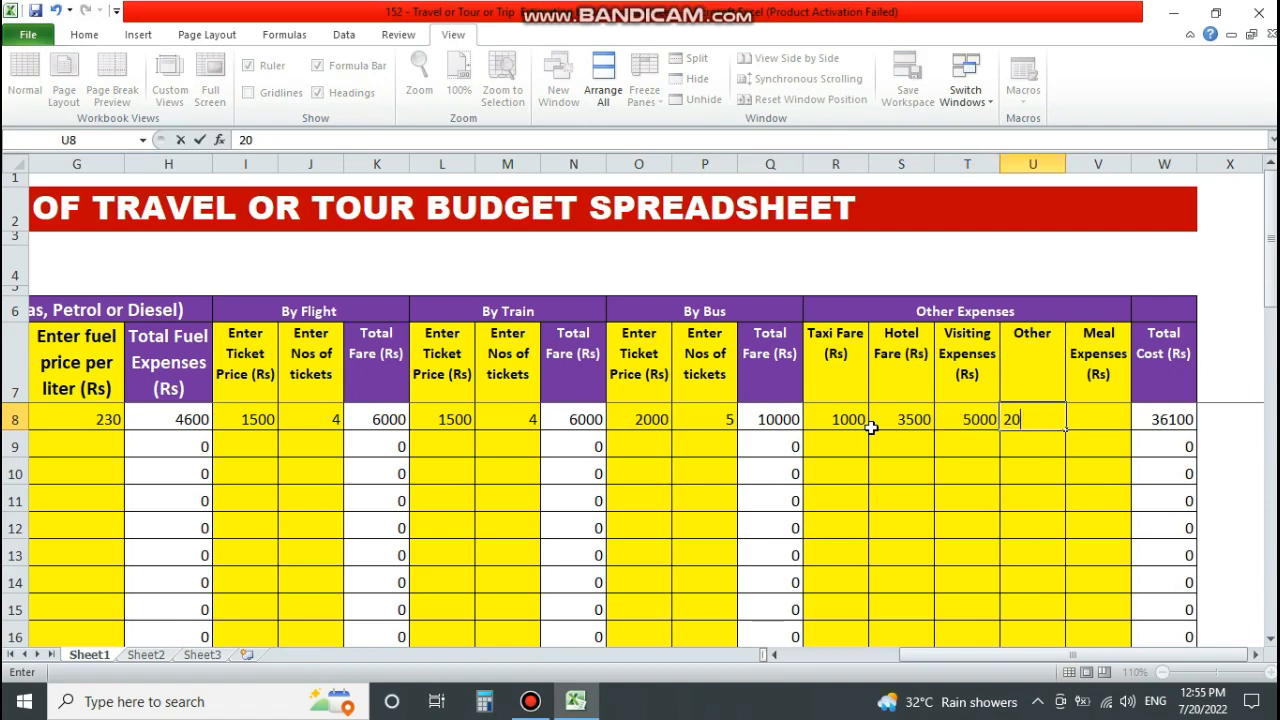
type("00")
key("Tab")
type("5000")
key("Tab")
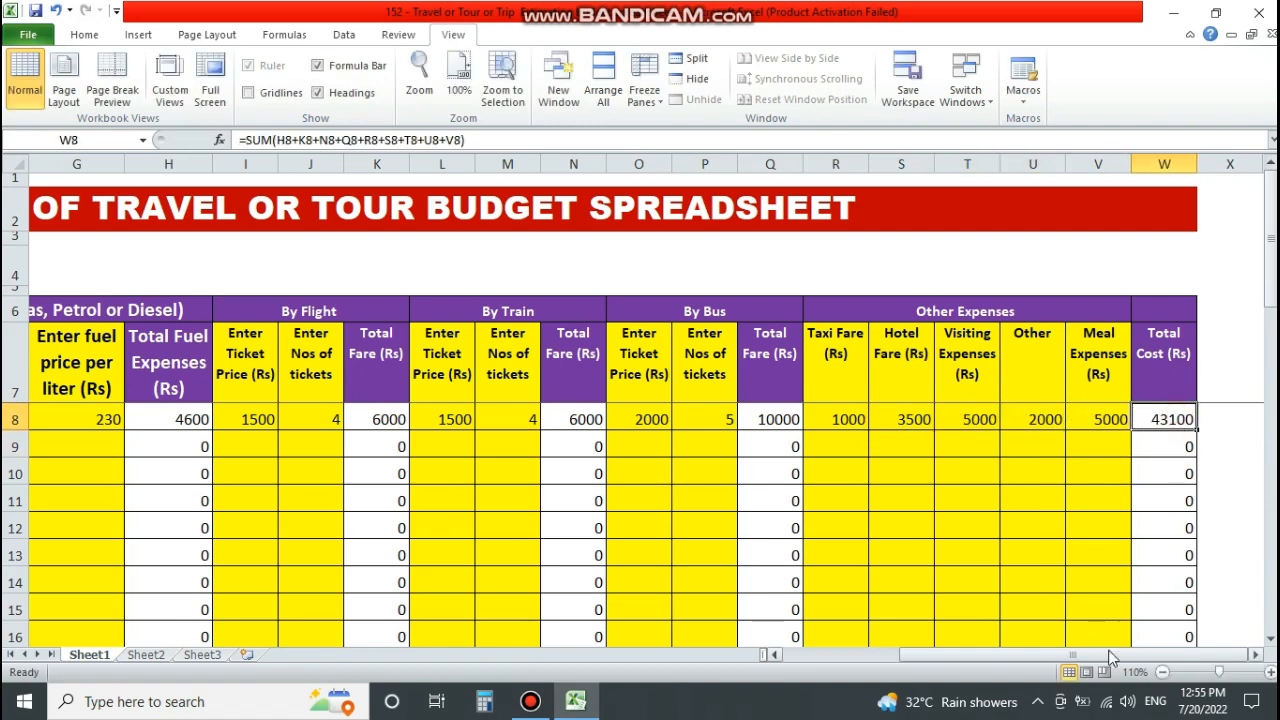
scroll(449, 517, "left", 3)
left_click(147, 443)
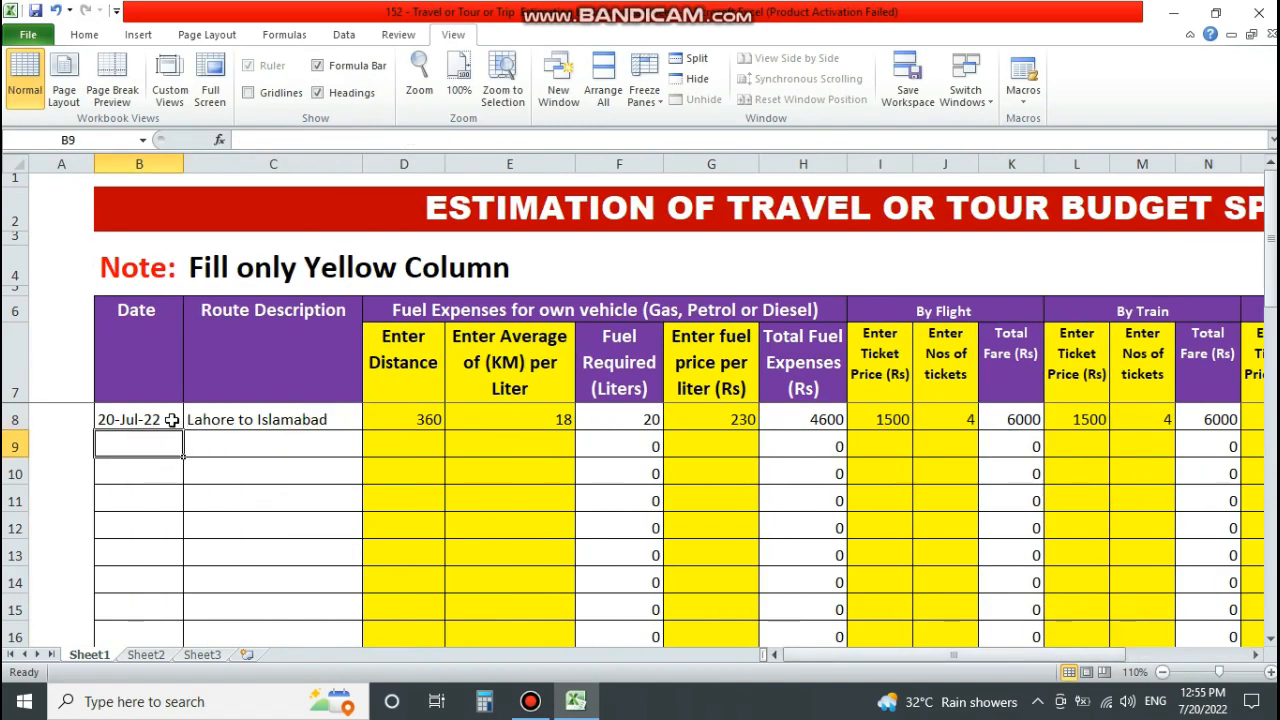